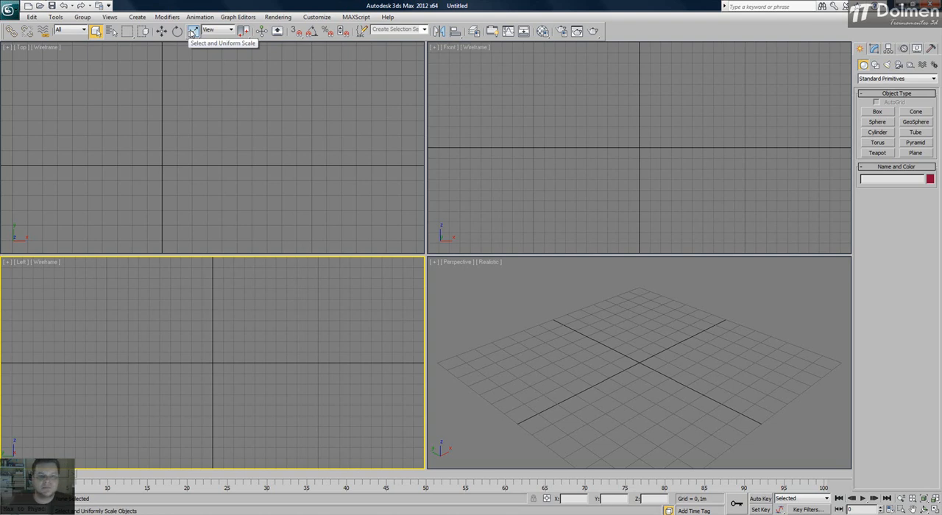
- Create a box around the origin in the Top viewport, giving it a height roughly equal to its width
key("z")
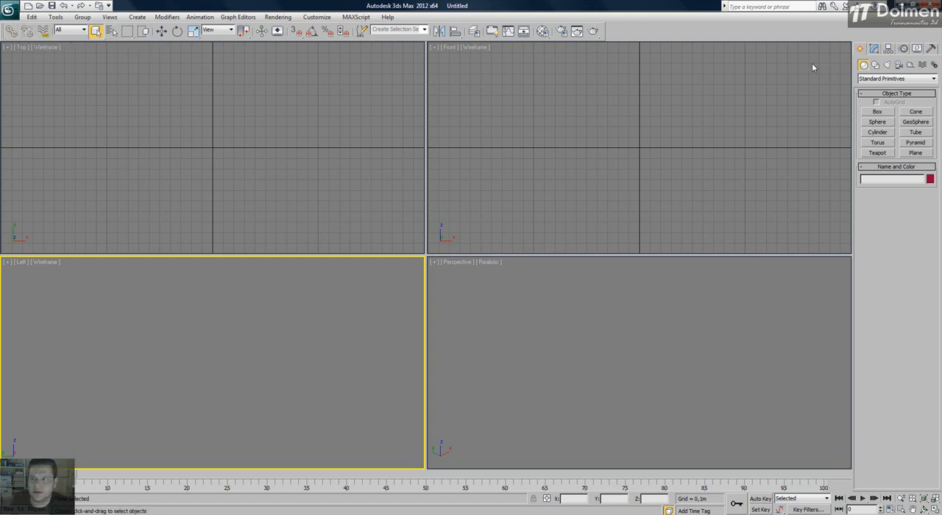
left_click(875, 112)
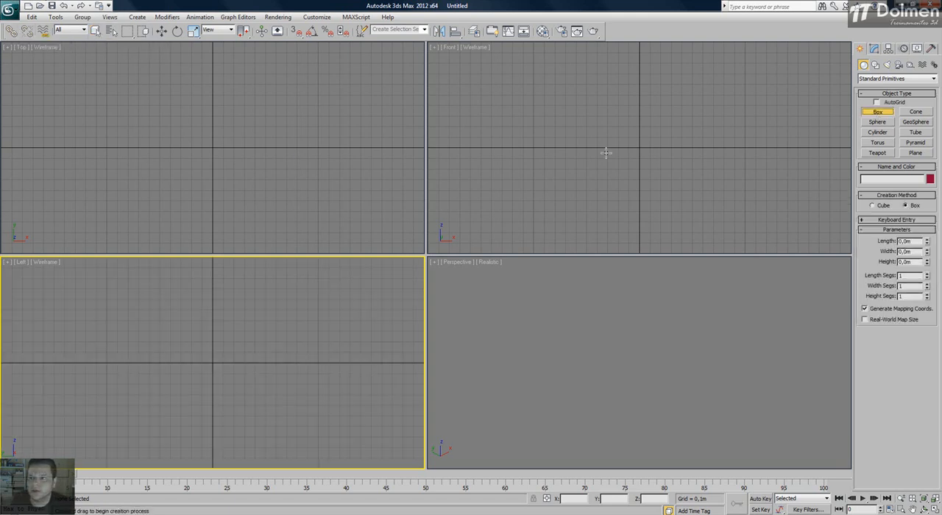
left_click(183, 126)
left_click_drag(183, 127, 239, 174)
left_click(231, 123)
right_click(282, 117)
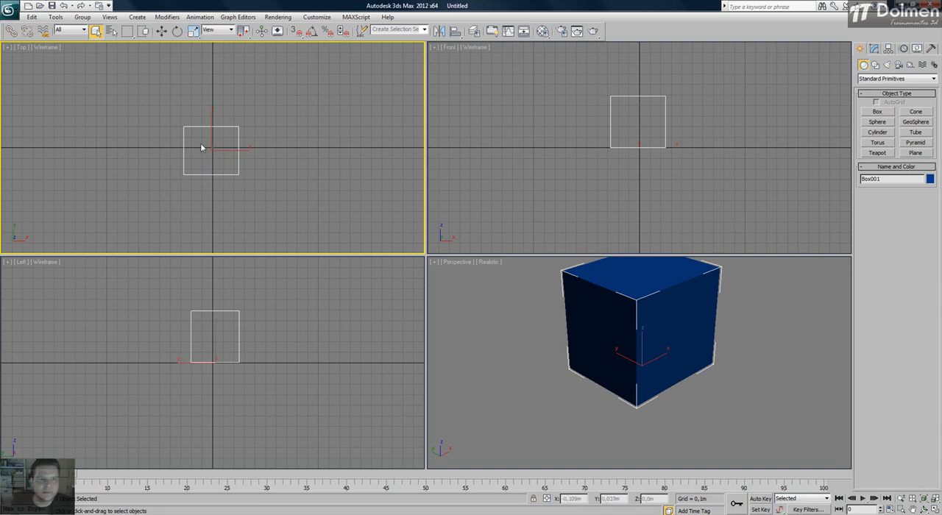
- Move the box freely in the Top viewport along X, Y and the XY plane to about X 0,002 m, Y -0,125 m
left_click(161, 32)
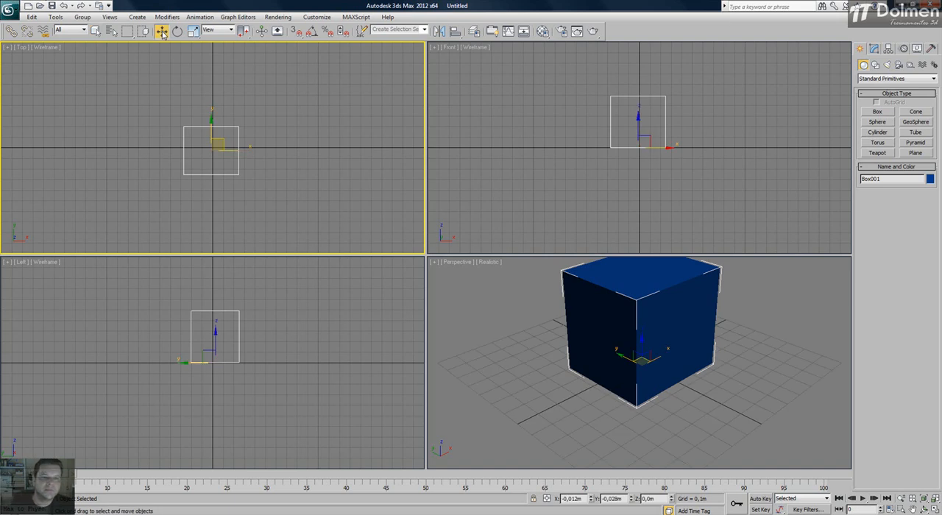
key("g")
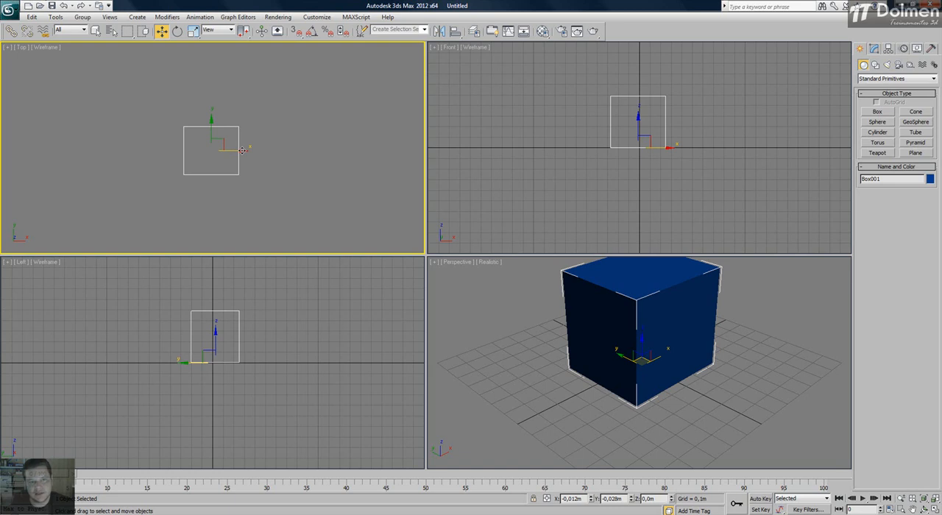
mouse_move(242, 150)
left_mouse_down()
mouse_move(342, 153)
mouse_move(201, 154)
mouse_move(243, 152)
left_mouse_up()
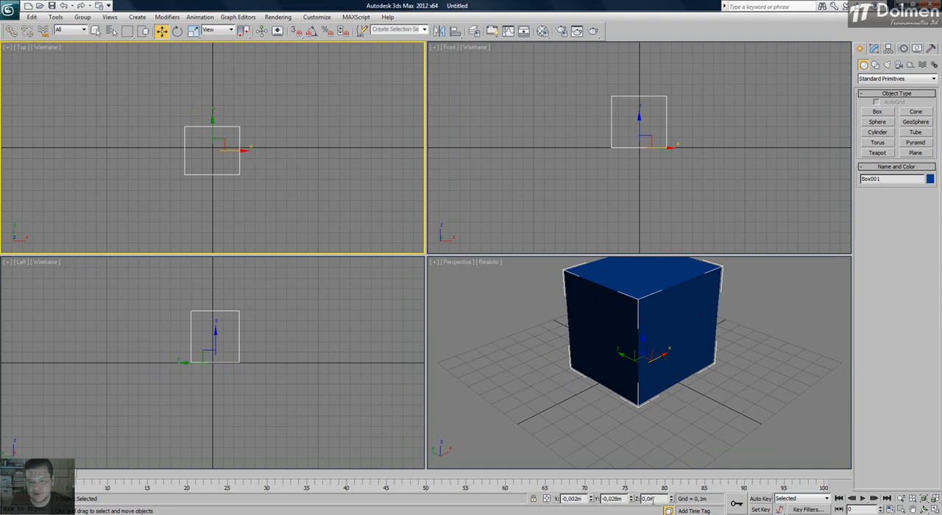
mouse_move(245, 150)
left_mouse_down()
mouse_move(299, 151)
mouse_move(163, 150)
mouse_move(285, 151)
mouse_move(260, 151)
left_mouse_up()
mouse_move(231, 123)
left_mouse_down()
mouse_move(232, 71)
mouse_move(232, 109)
mouse_move(29, 108)
mouse_move(154, 119)
mouse_move(195, 153)
mouse_move(231, 64)
mouse_move(231, 133)
mouse_move(231, 116)
left_mouse_up()
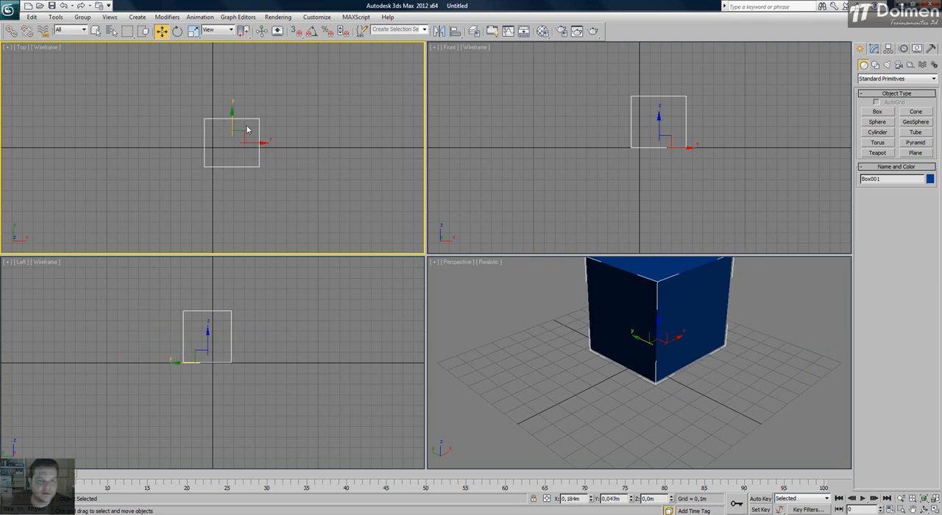
left_click_drag(239, 134, 218, 151)
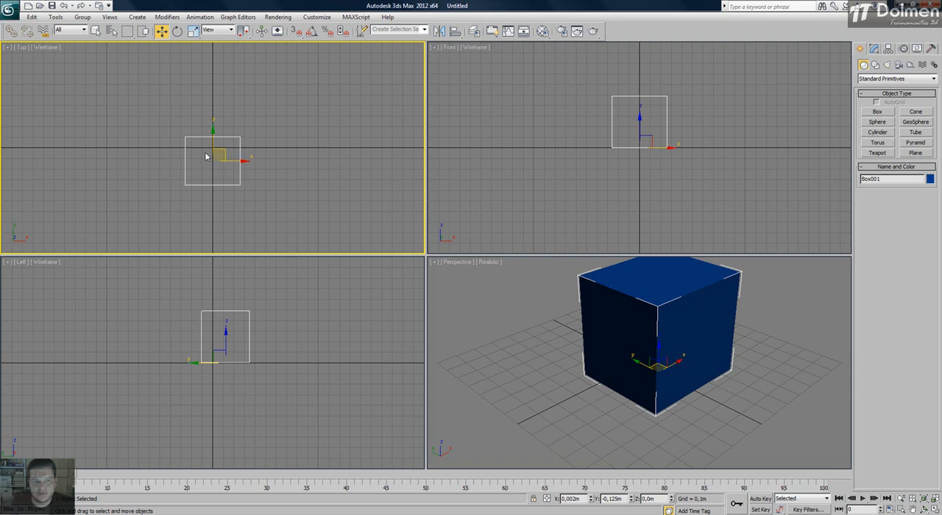
- Place the box at the world origin by setting its absolute X and Y coordinates to 0
double_click(583, 499)
type("0")
double_click(613, 499)
type("0")
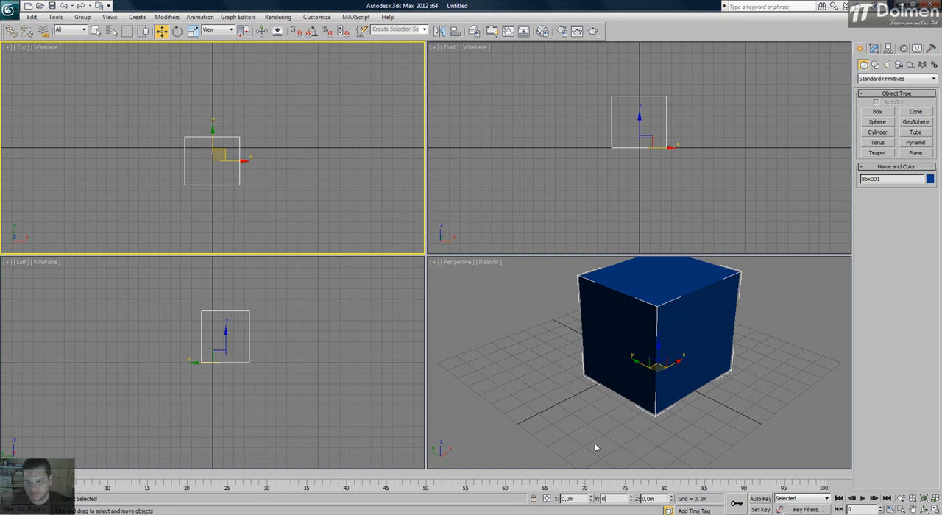
key("Return")
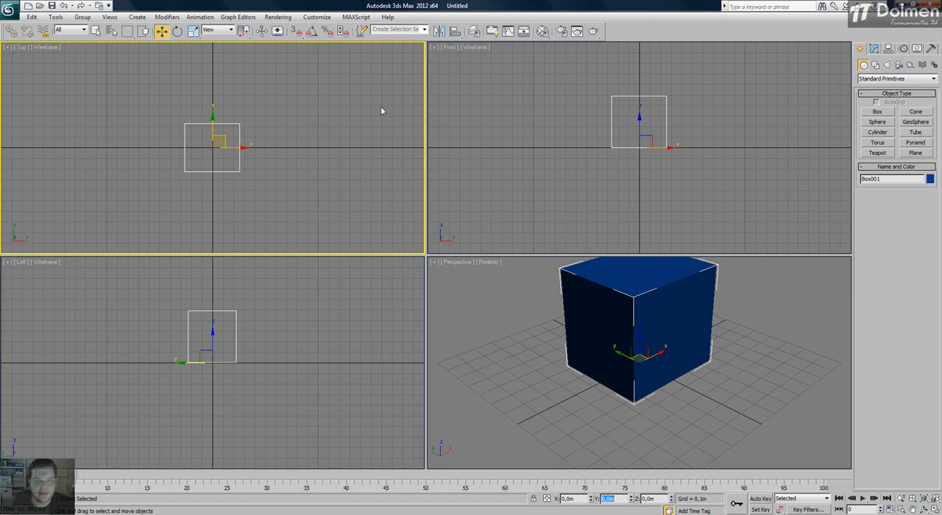
- Try offset coordinate mode while moving the box freely along X and Y, and undo both moves
left_click(548, 500)
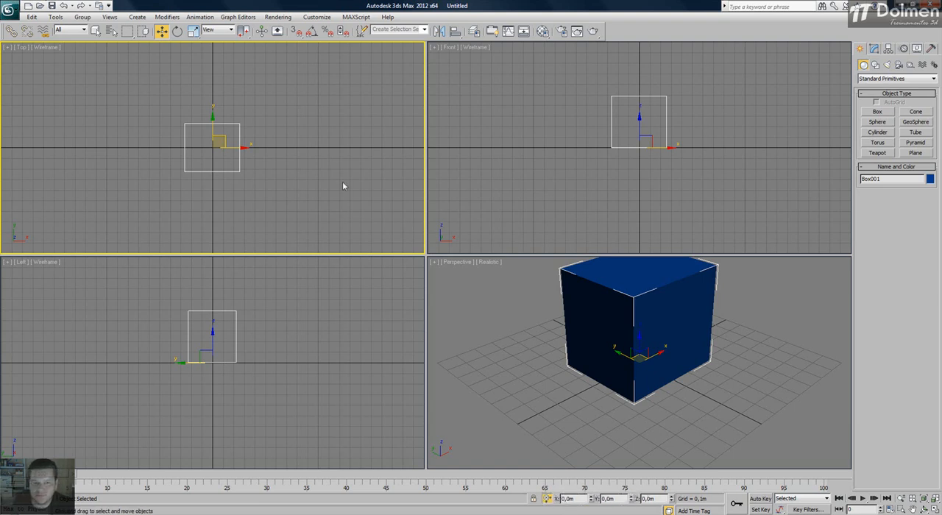
left_click_drag(239, 148, 273, 147)
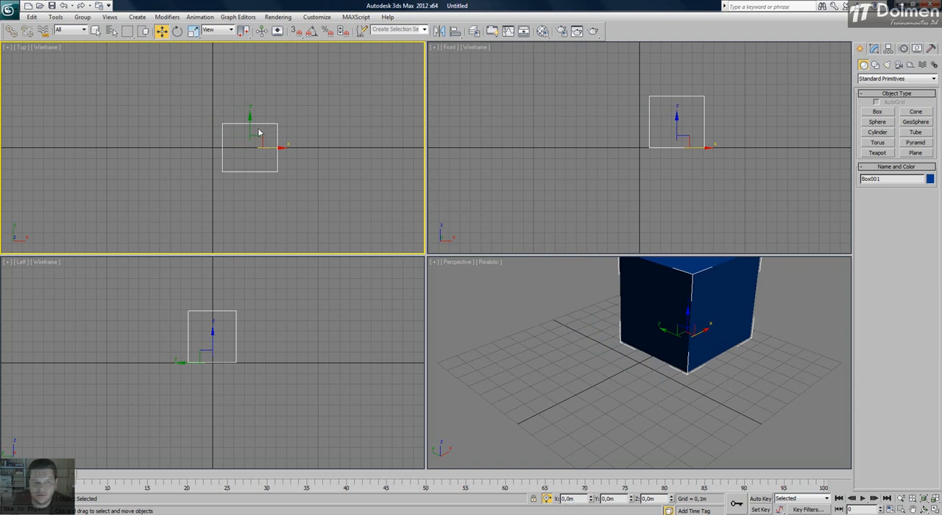
left_click_drag(251, 126, 252, 172)
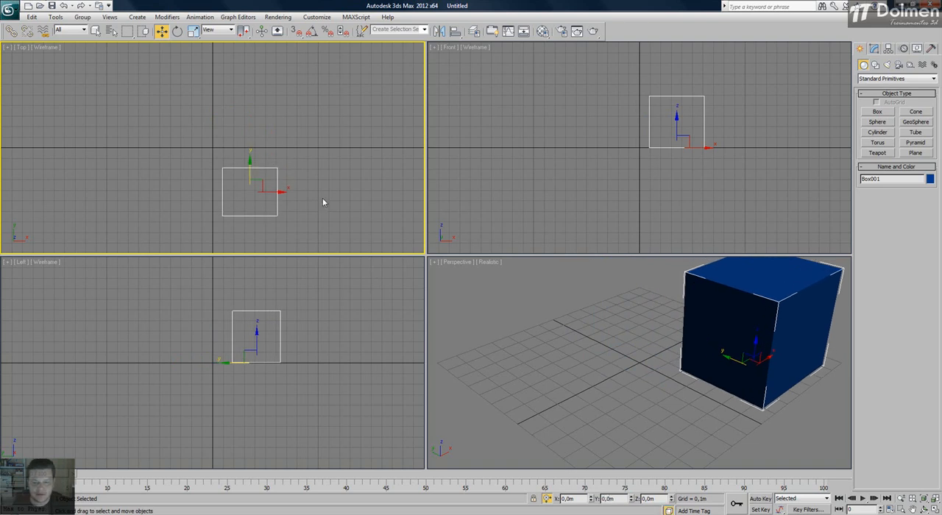
key("ctrl+z")
key("ctrl+z")
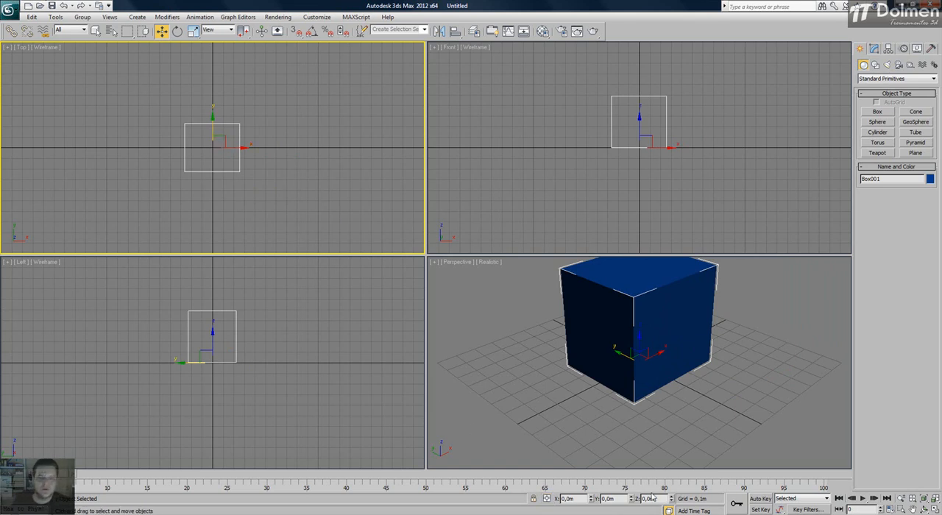
- Move the box to absolute X positions 0,5 m and 1 m, and return it to X 0
left_click_drag(581, 501, 508, 502)
type("0,5")
key("Return")
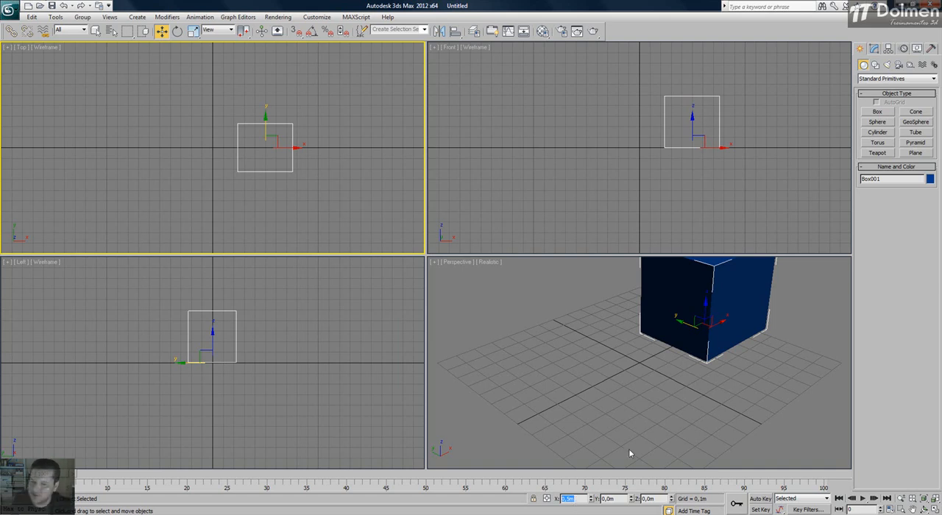
type("1")
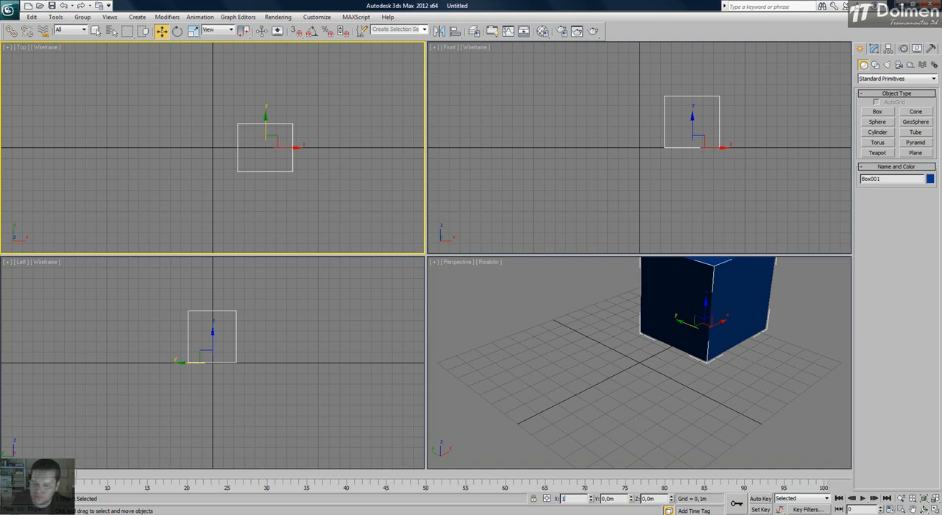
key("Return")
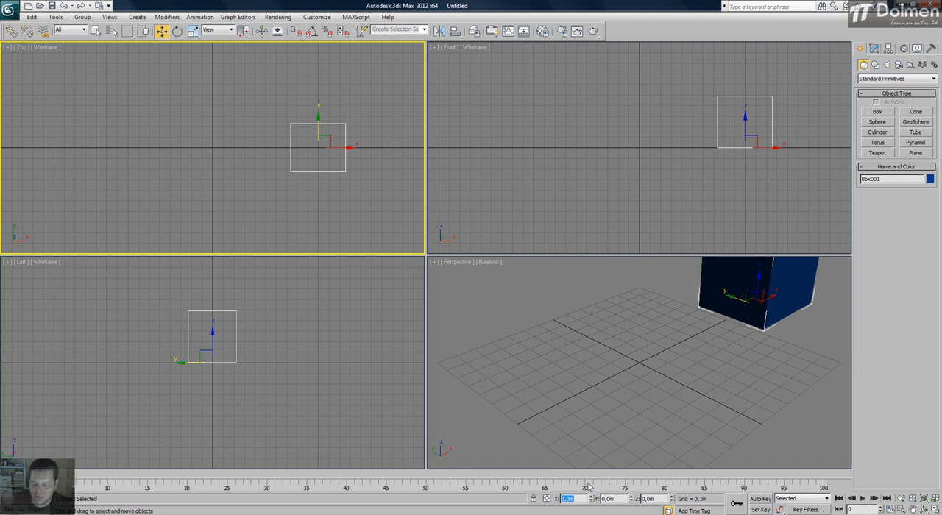
type("0")
key("Return")
- Switch coordinate entry to offset mode and shift the box 0,5 m along X twice
left_click(545, 502)
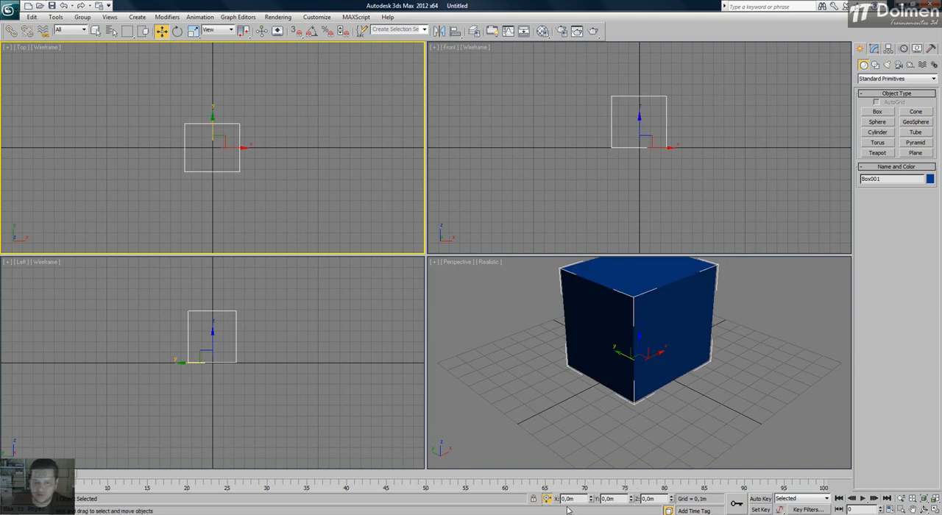
left_click_drag(575, 502, 560, 504)
key("BackSpace")
type(",5")
key("Return")
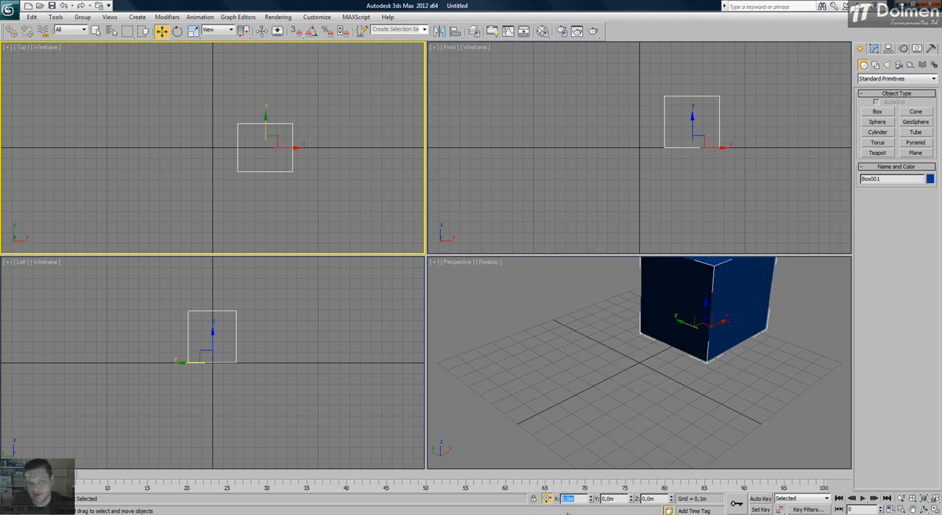
key("BackSpace")
type(",5")
key("Return")
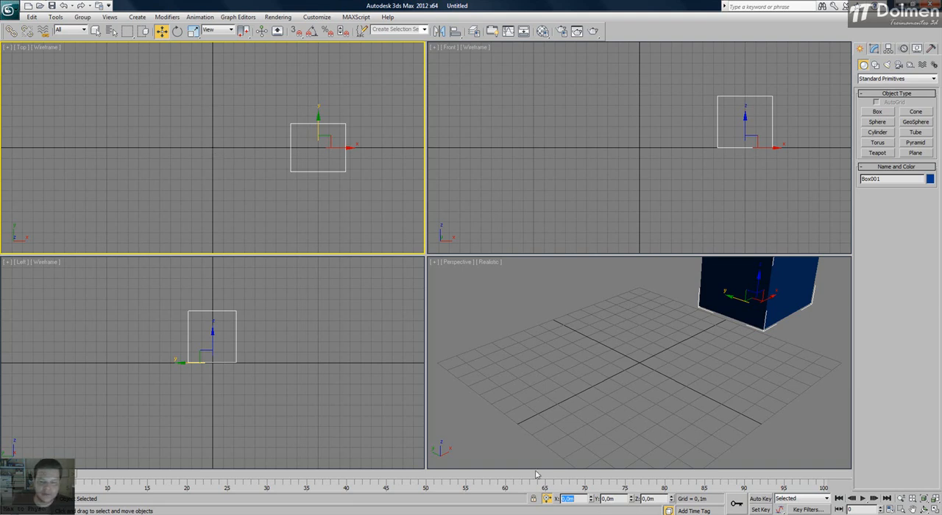
- Restore absolute coordinate mode and move the box freely back along X to about 0,001 m
left_click(546, 499)
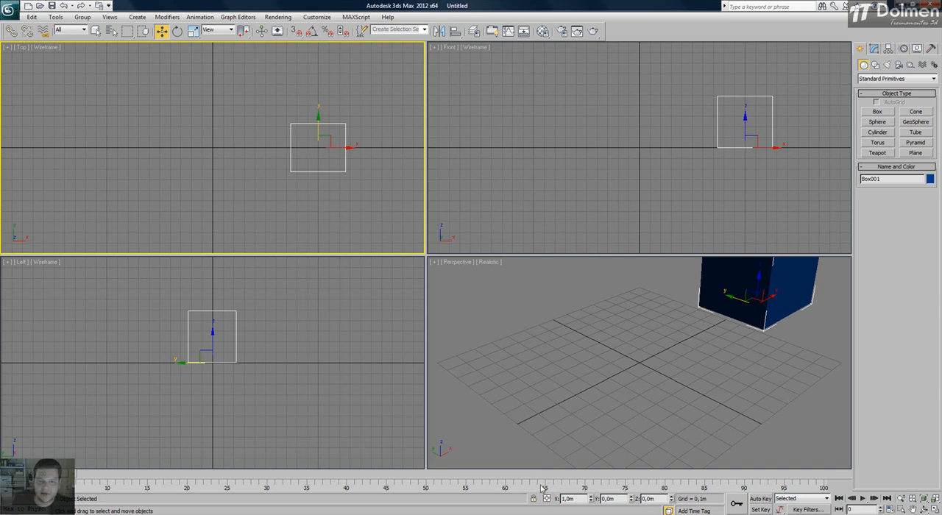
double_click(565, 499)
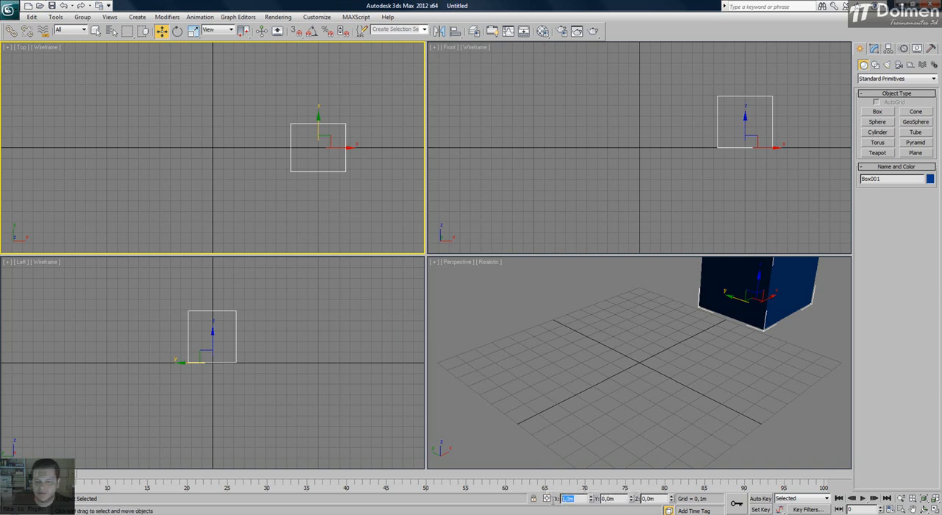
left_click_drag(341, 148, 236, 154)
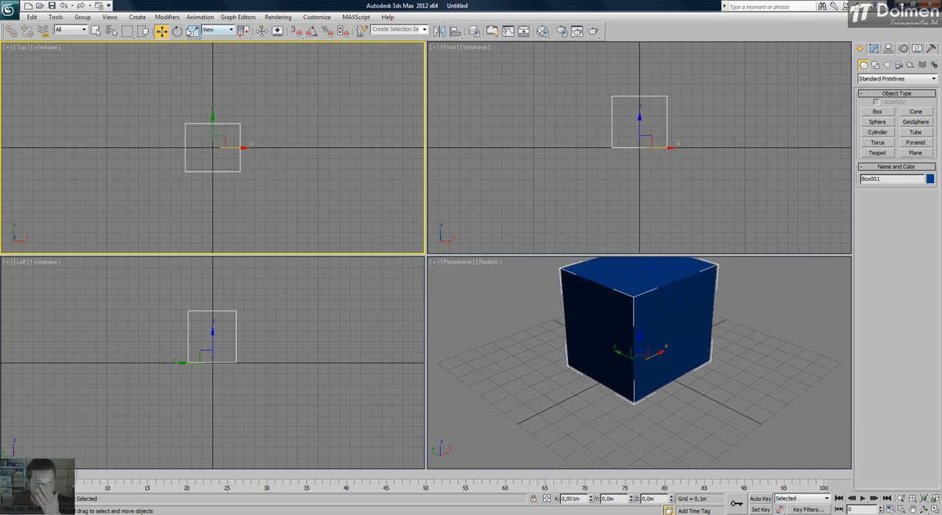
- Open the Move Transform Type-In dialog and offset the box along screen X by 0,5 m and by another 0,3 m
right_click(162, 31)
left_click_drag(515, 82, 526, 105)
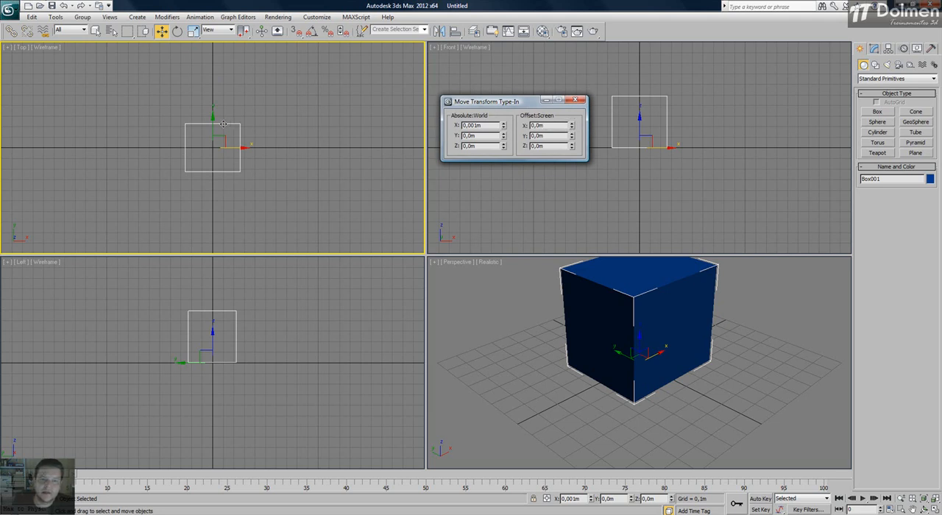
double_click(558, 125)
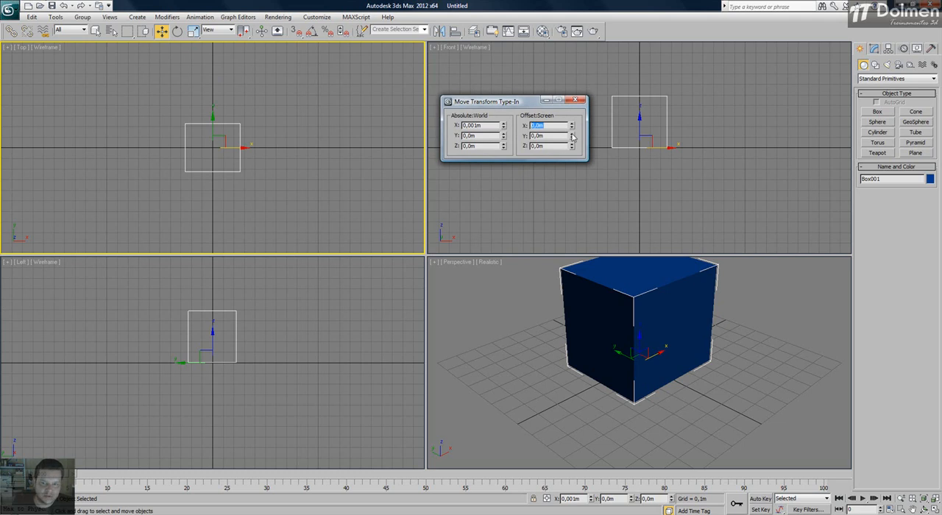
type(",5")
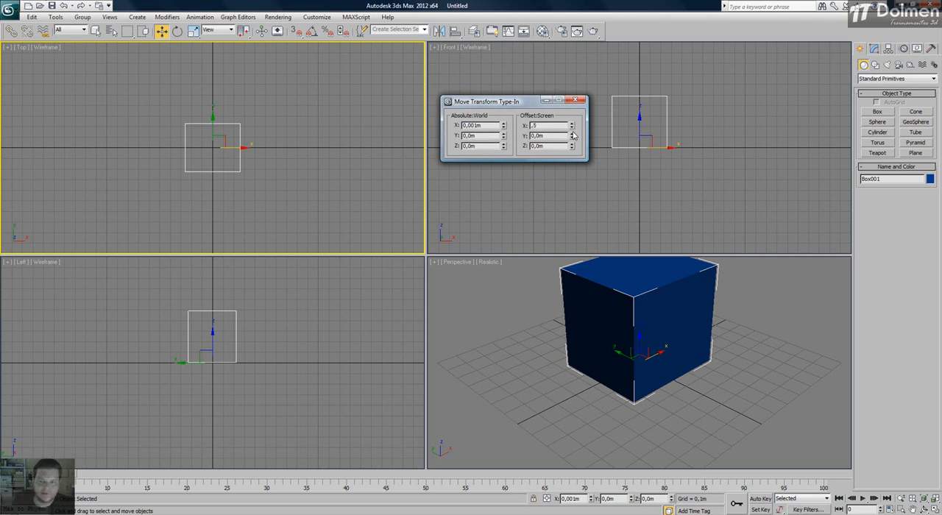
key("Return")
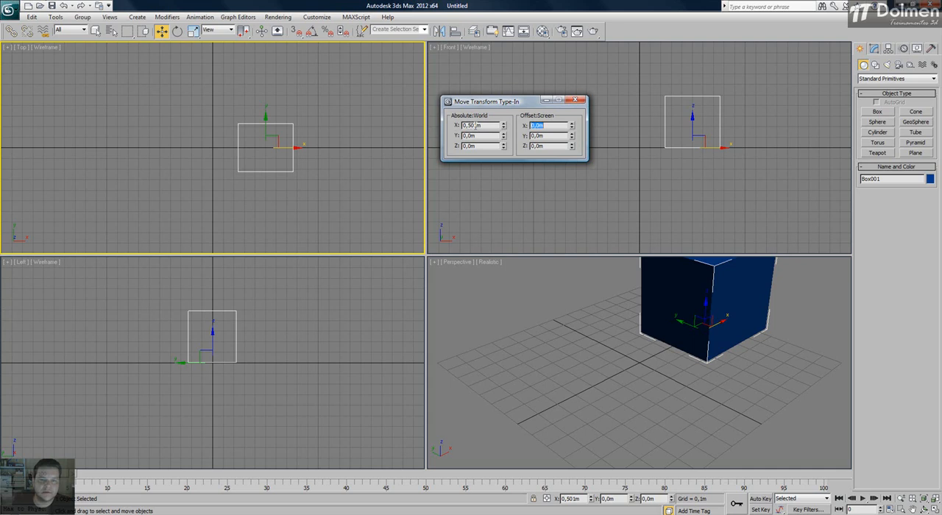
type(",3")
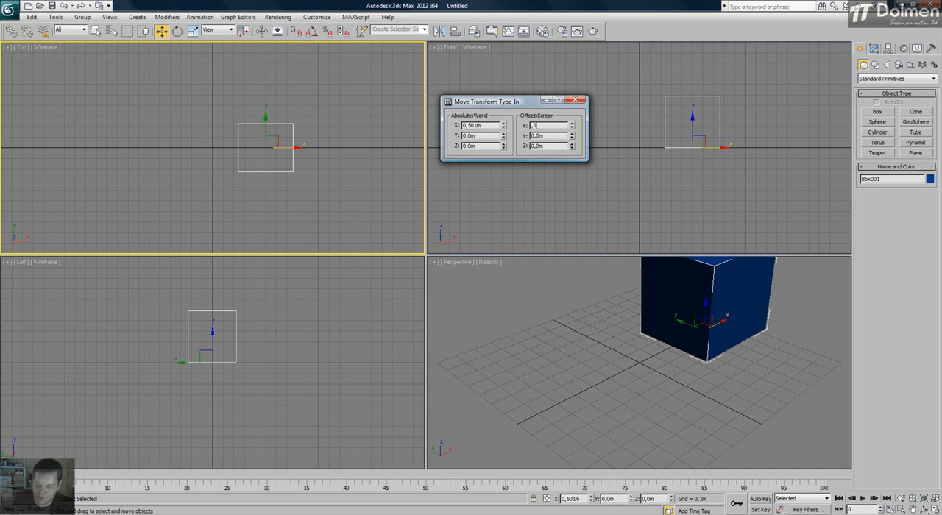
key("Return")
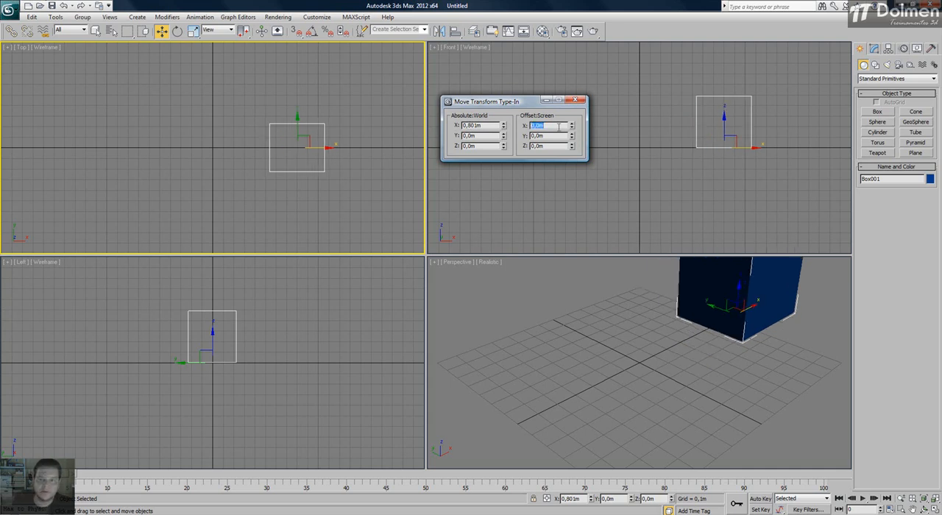
- Offset the box along screen Y by 1 m, and bring it back with an offset of -1 m
double_click(483, 125)
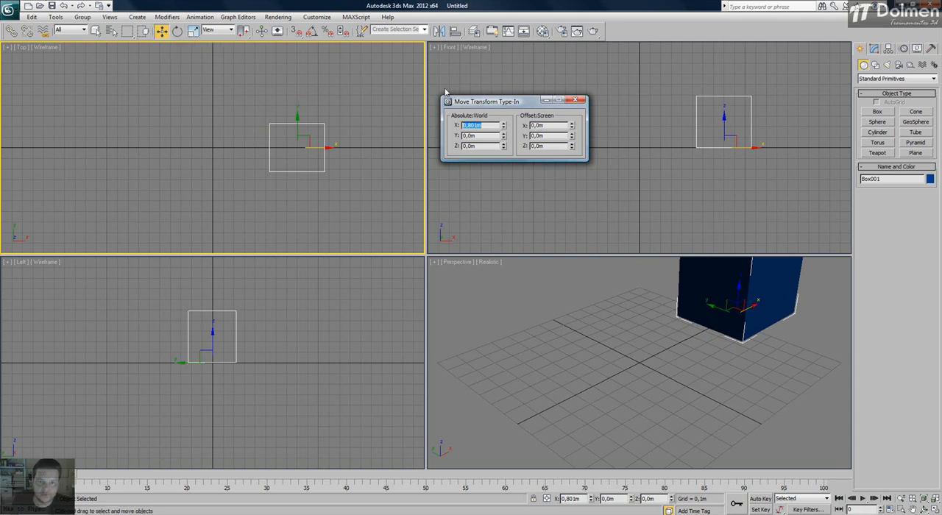
left_click(544, 135)
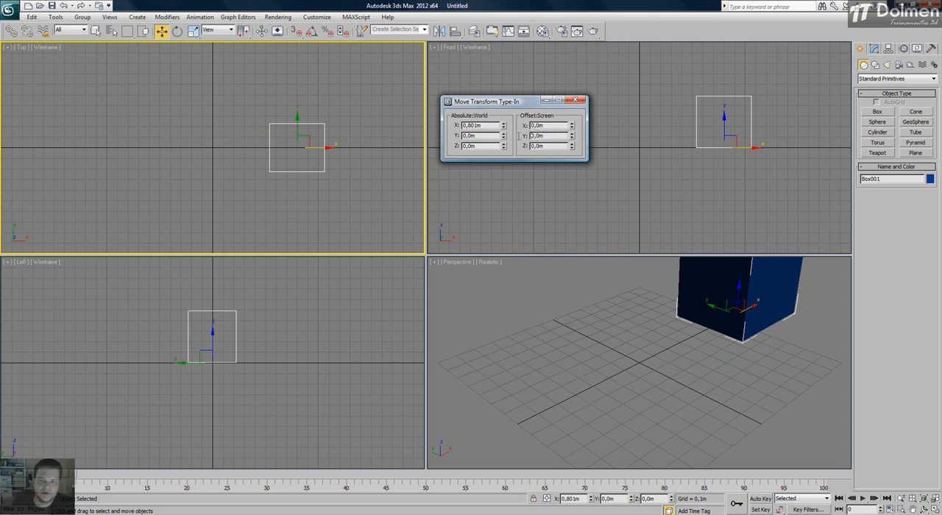
double_click(545, 135)
type("1")
key("Return")
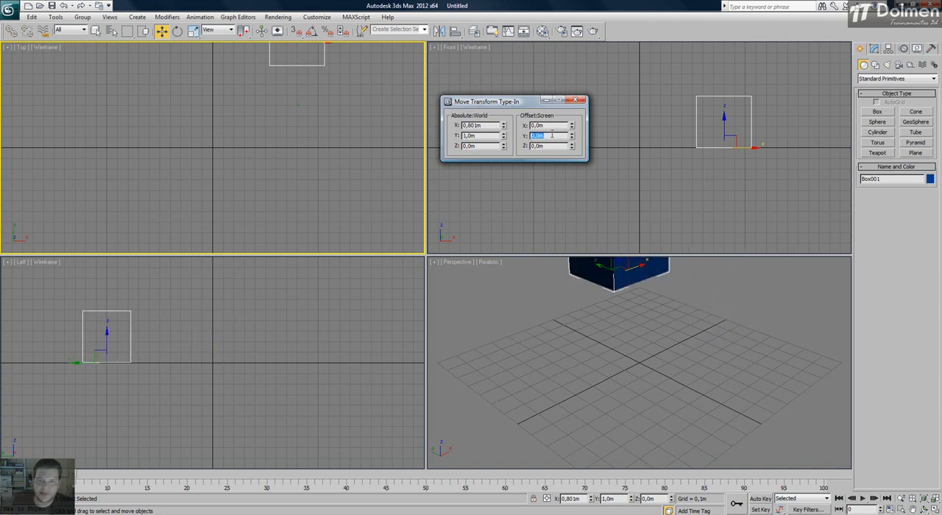
type("-1")
key("Return")
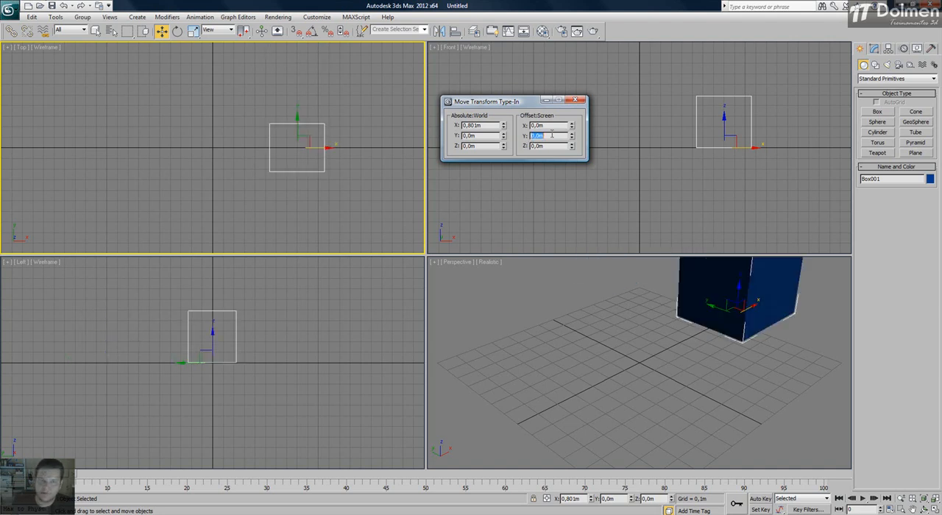
- Set the box's absolute world X to 0 and close the Move Transform Type-In dialog
left_click_drag(489, 125, 444, 130)
type("0")
key("Return")
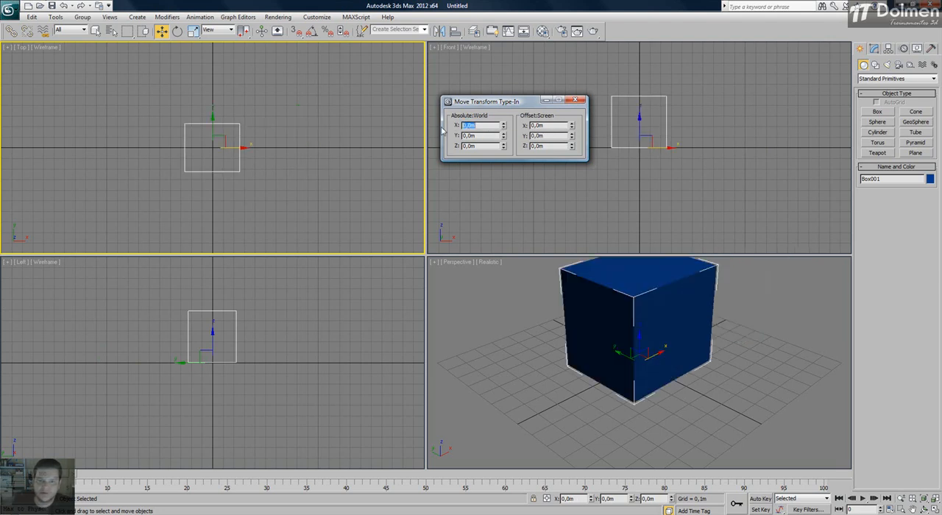
left_click(575, 100)
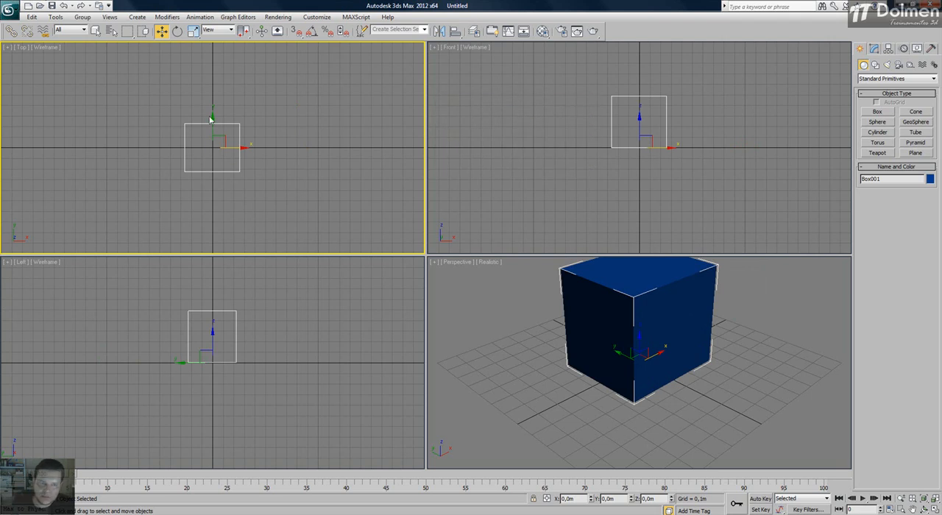
- Zoom in on the box in the Top viewport
middle_click_drag(238, 120, 254, 126)
scroll(254, 155, "up", 2)
scroll(266, 157, "up", 2)
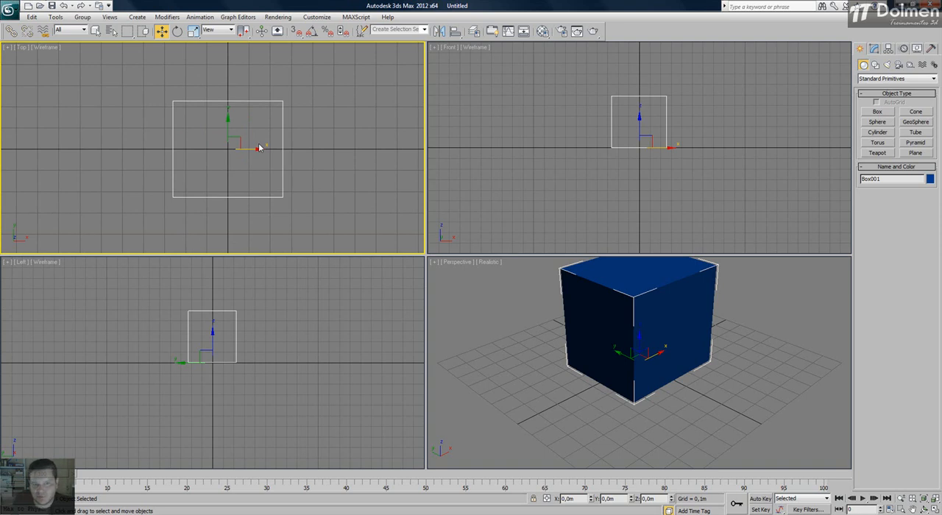
- Draw a selection region over the edge of the box in the Top viewport, deselect the box and select it again
left_click_drag(258, 144, 373, 97)
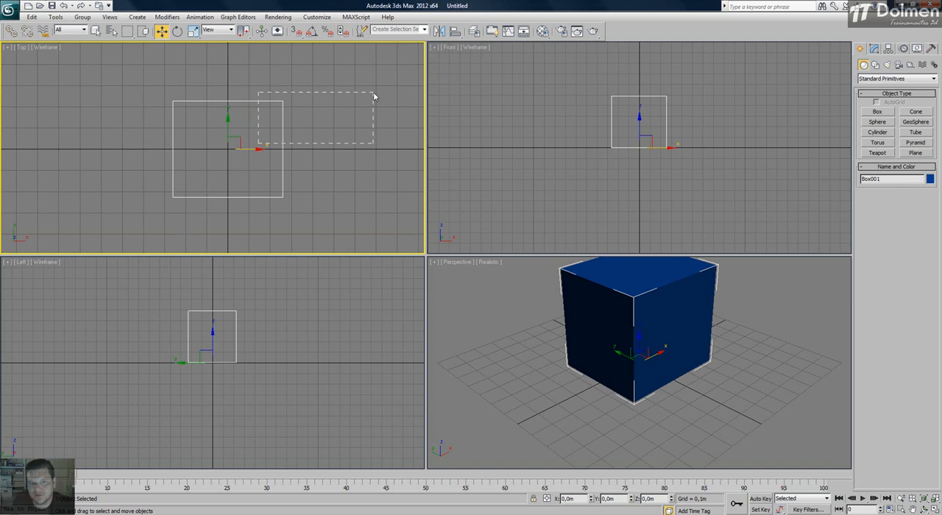
left_click_drag(374, 96, 373, 96)
left_click(252, 145)
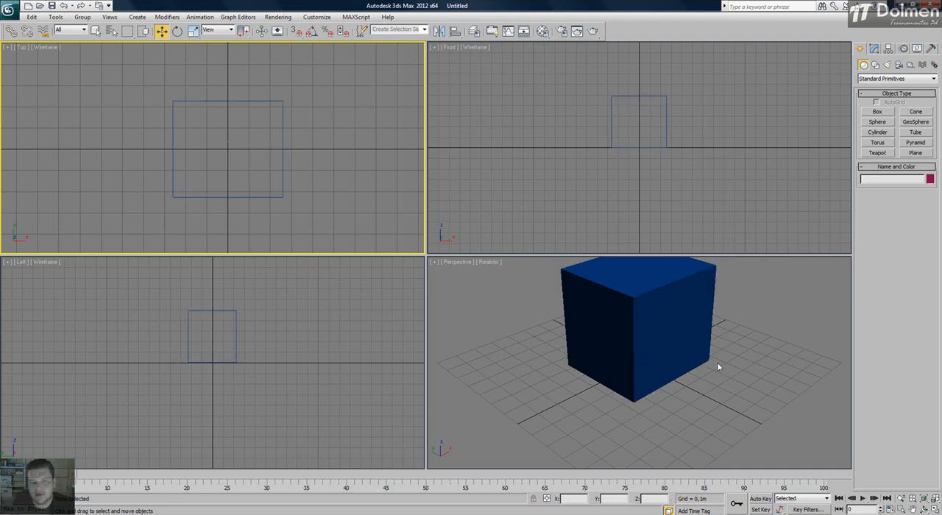
left_click_drag(372, 110, 324, 147)
left_click(270, 150)
left_click(259, 145)
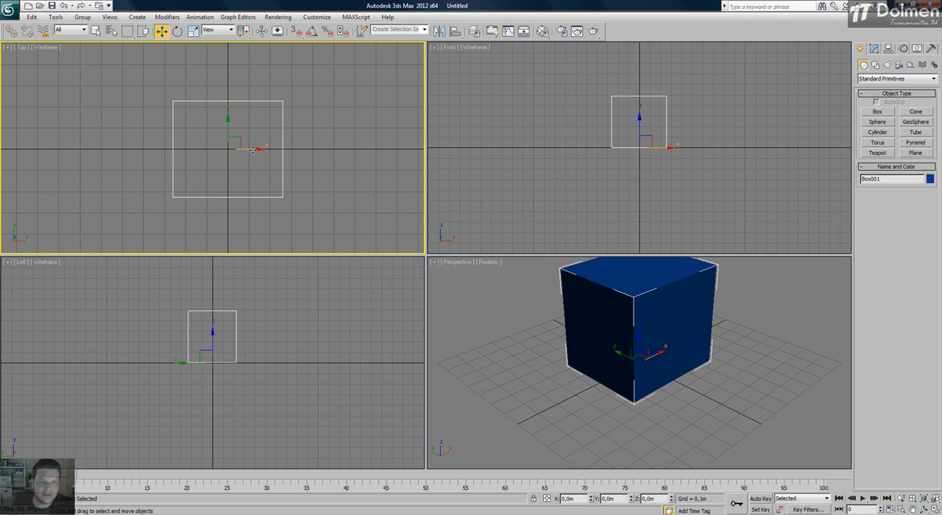
- Move the box freely on the XY plane in the Top viewport, then raise it about 0,2 m in the Front viewport and undo the raise
left_click_drag(253, 149, 232, 147)
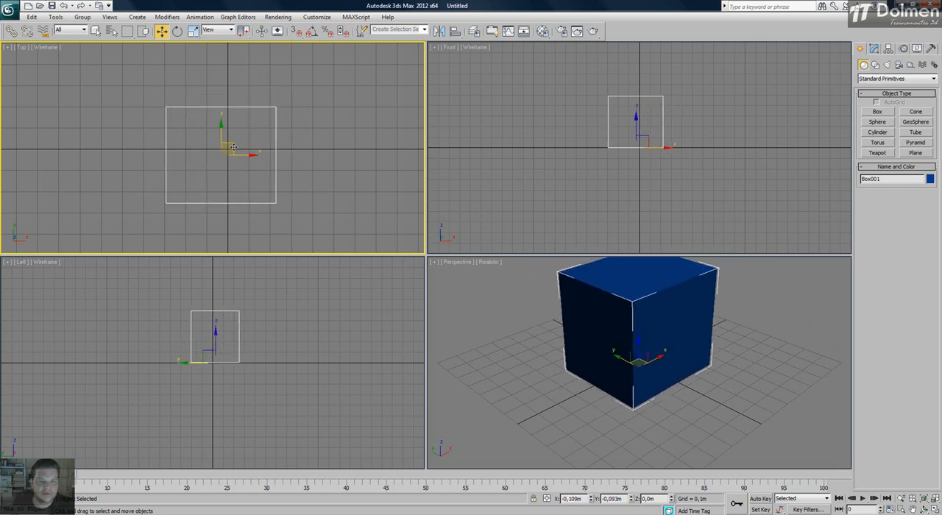
right_click(572, 162)
middle_click_drag(660, 121, 623, 147)
left_click_drag(598, 146, 599, 127)
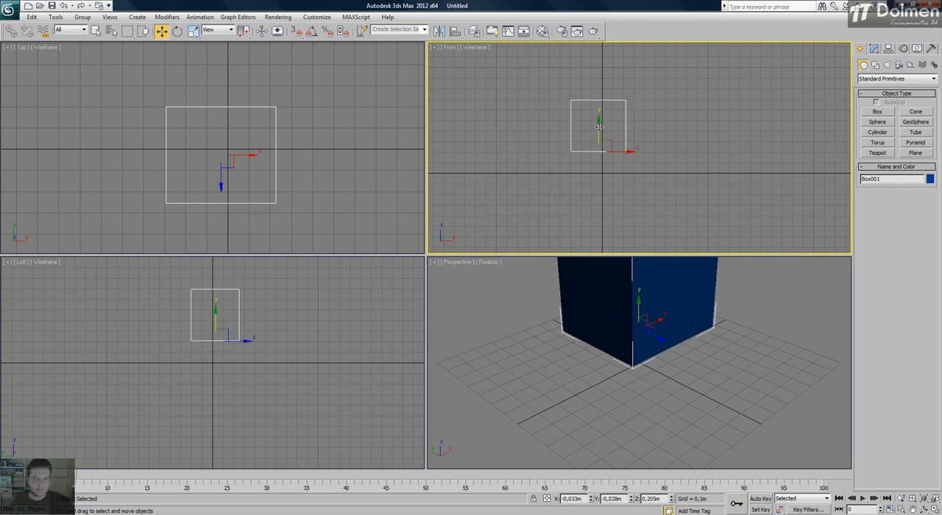
key("ctrl+z")
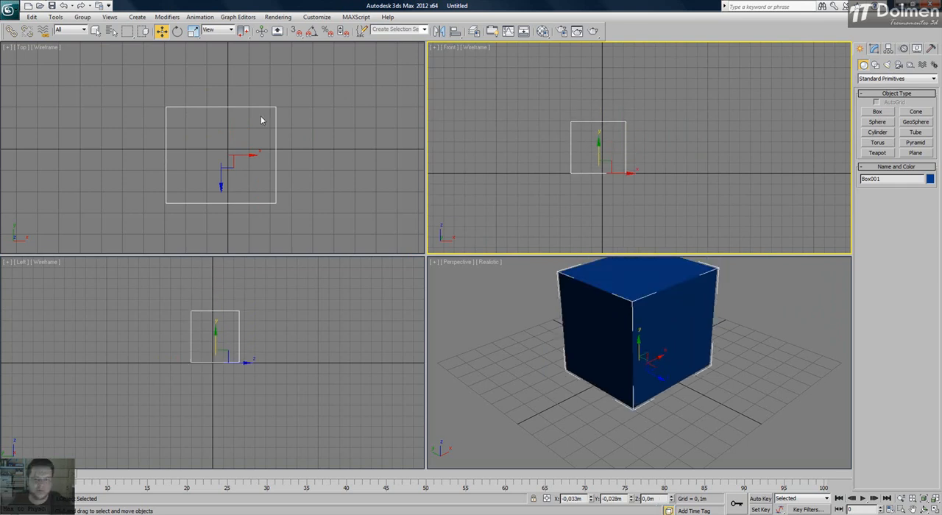
- Move the box to about X -0,13 m, Y -0,288 m in the Top viewport, and try raising it about 0,37 m in the Front viewport
right_click(312, 131)
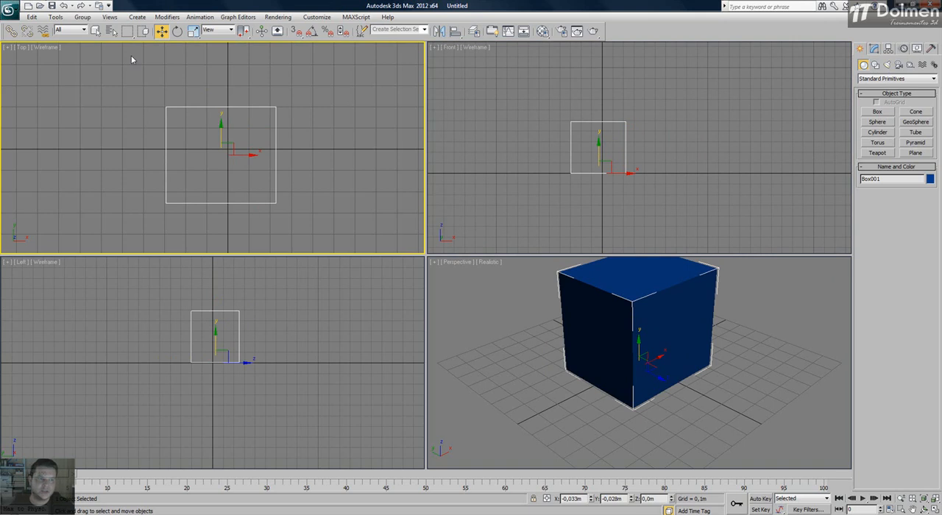
scroll(244, 117, "down", 4)
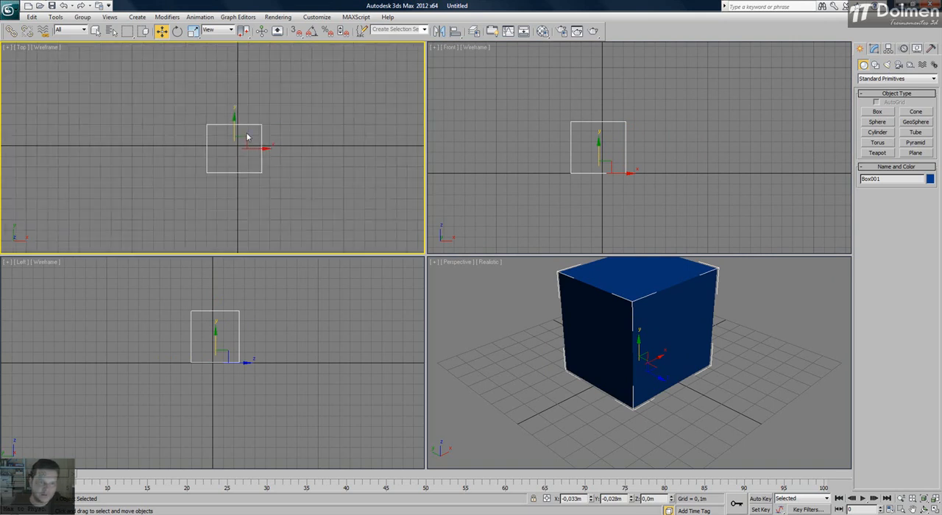
left_click_drag(244, 142, 234, 163)
left_click(589, 147)
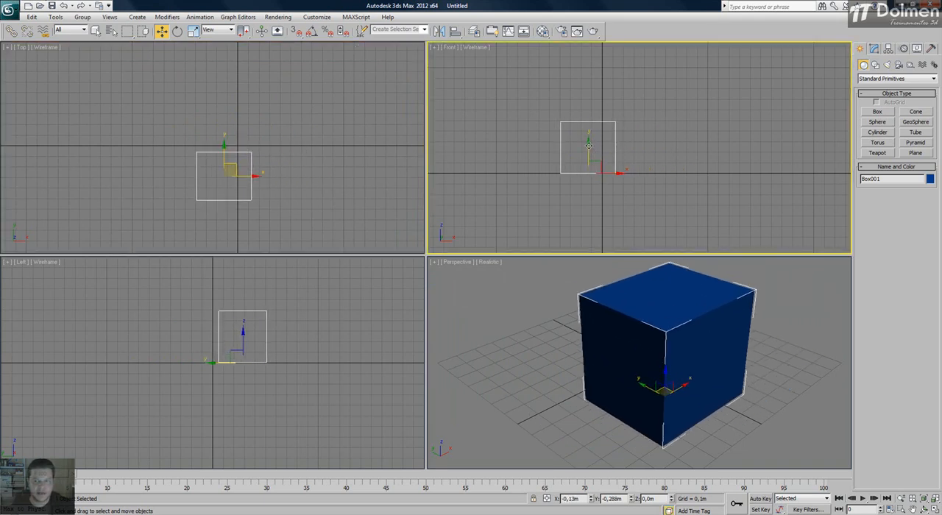
left_click_drag(588, 146, 604, 106)
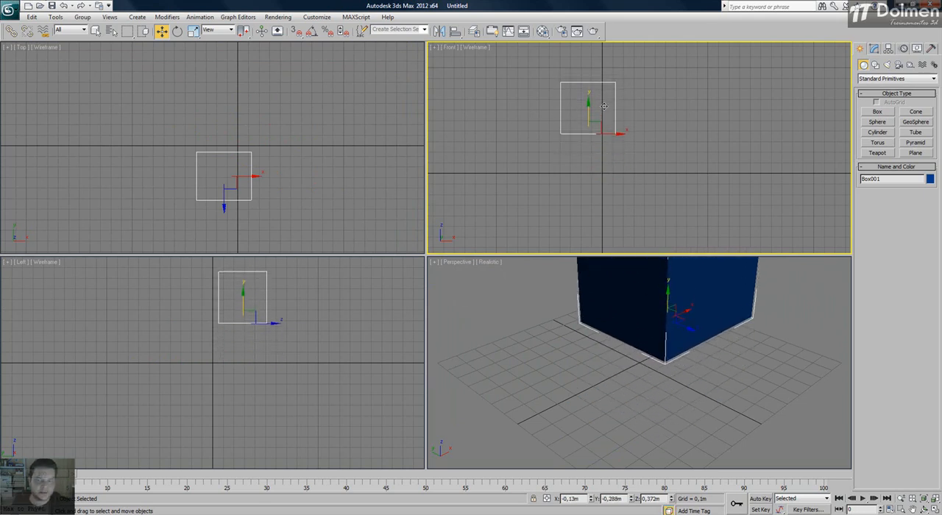
right_click(603, 106)
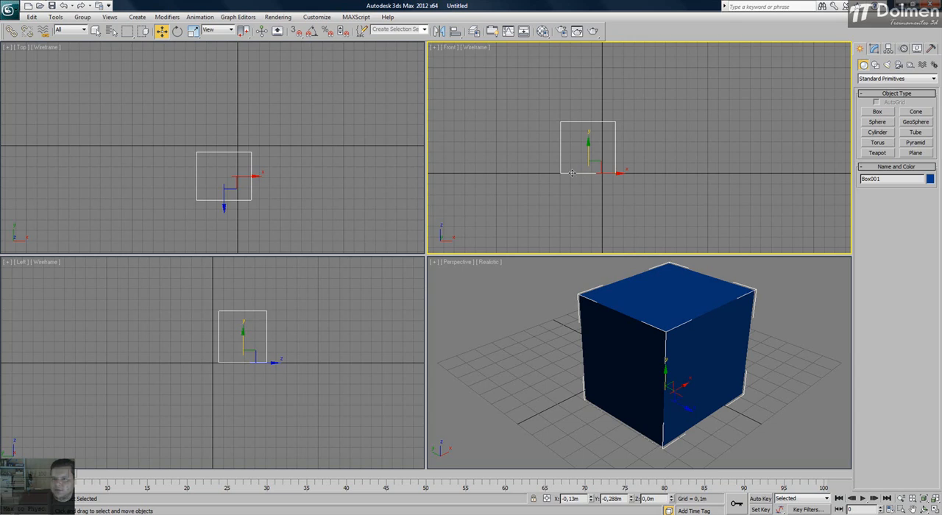
- Move the box freely back to the grid origin in the Top viewport, and switch offset coordinate entry on and off again
right_click(242, 132)
left_click_drag(236, 167, 249, 136)
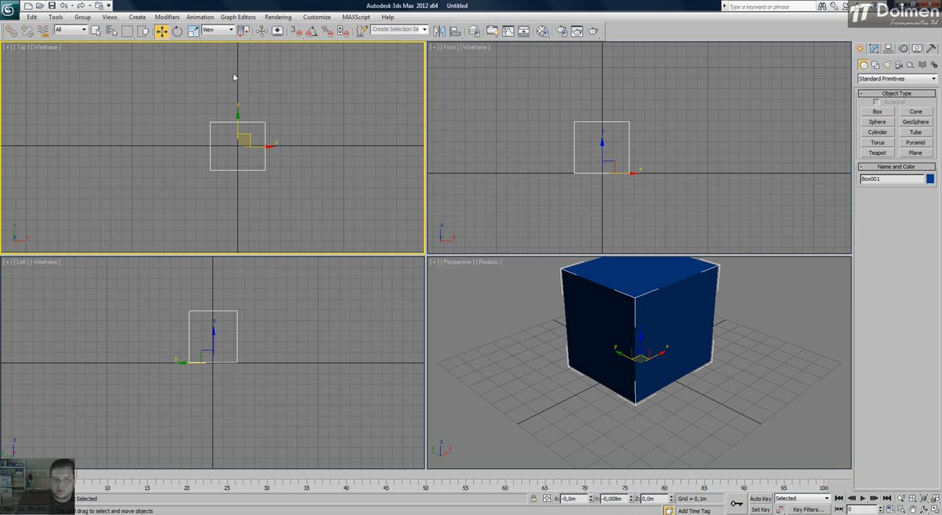
left_click(546, 499)
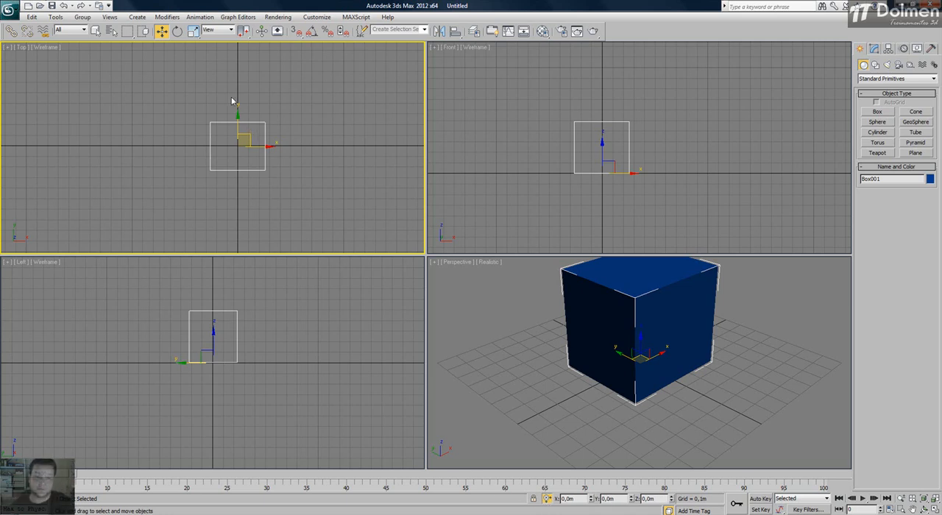
left_click(546, 498)
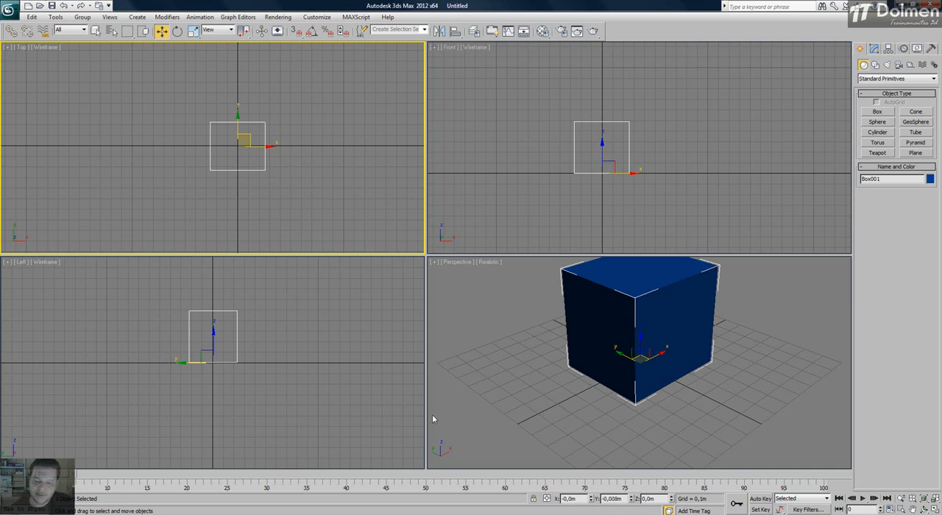
- Activate Select and Rotate and turn the box freely around the vertical axis in the Top viewport
left_click(177, 32)
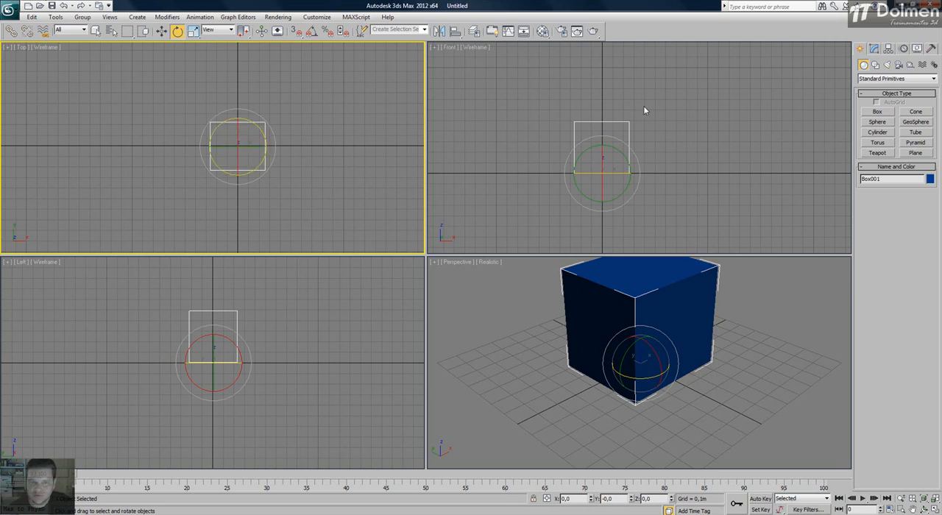
scroll(231, 123, "up", 2)
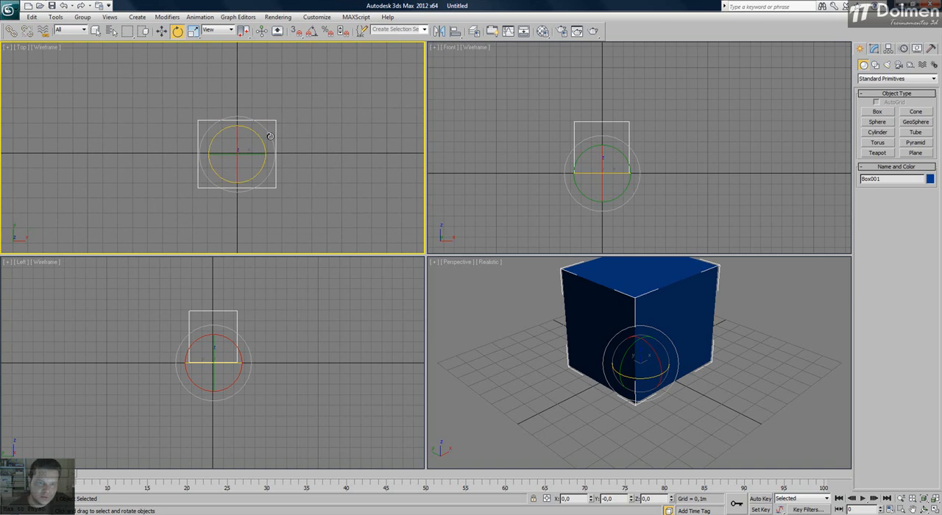
left_click_drag(270, 136, 268, 131)
left_click_drag(264, 122, 246, 116)
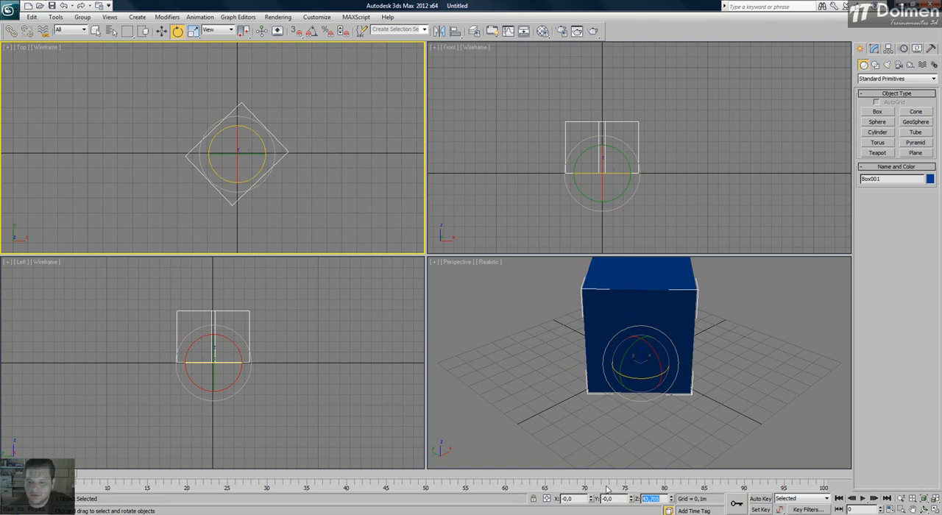
left_click_drag(254, 120, 312, 148)
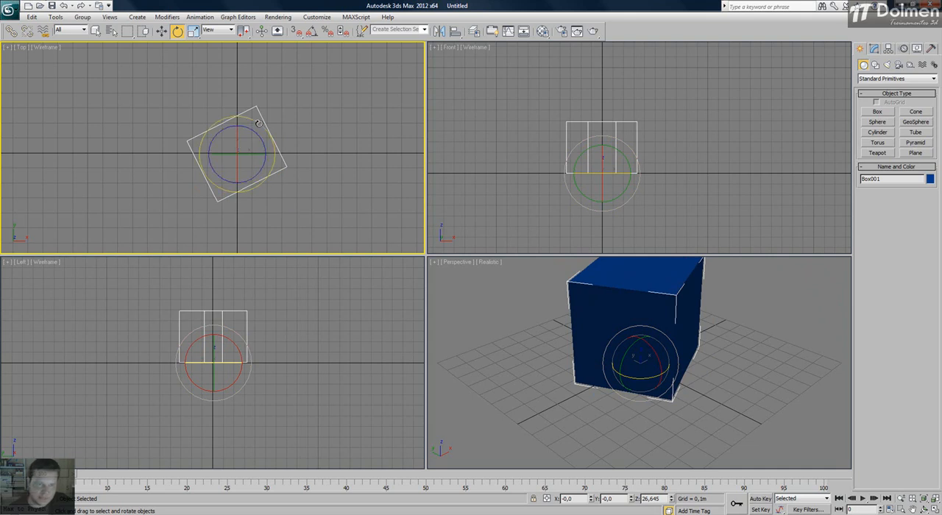
- Rotate the box back and forth with the gizmo's outer ring in the Top viewport, then restore its original orientation
left_click_drag(259, 123, 274, 149)
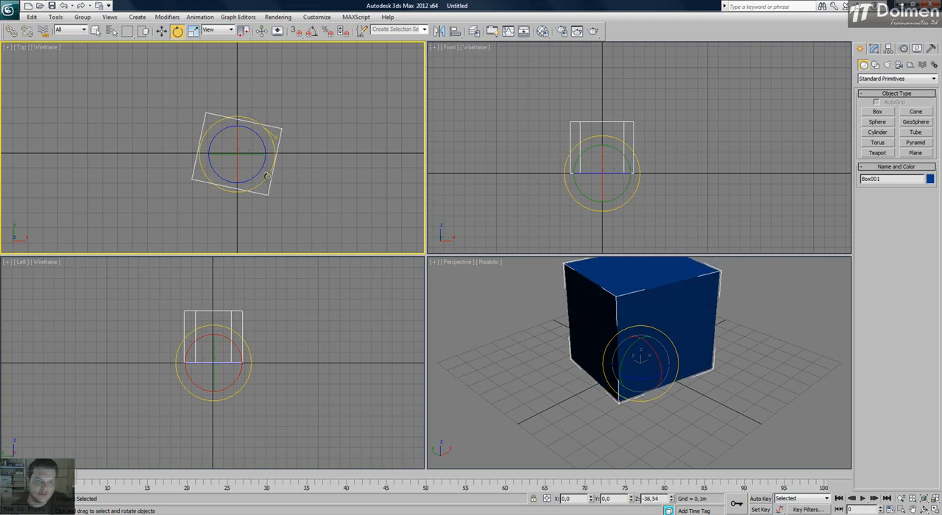
left_click_drag(228, 188, 264, 135)
left_click_drag(244, 187, 224, 120)
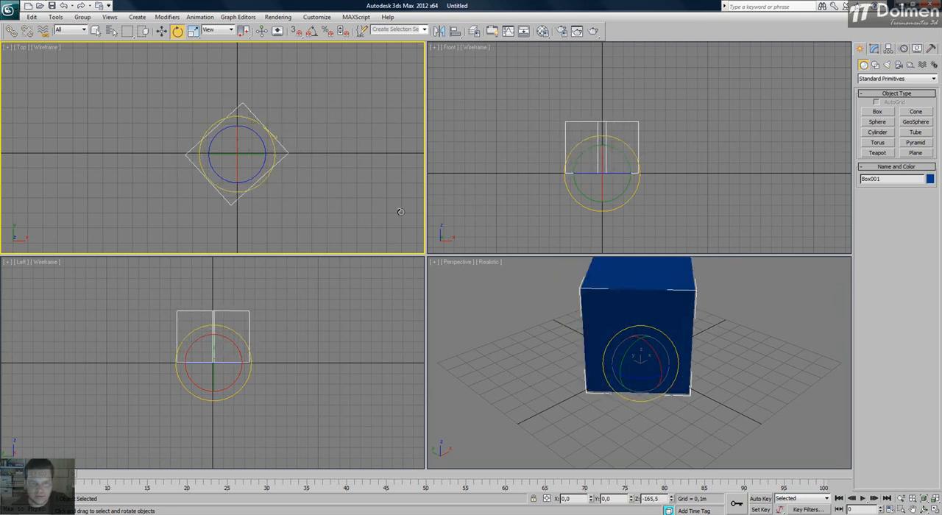
left_click_drag(643, 331, 278, 143)
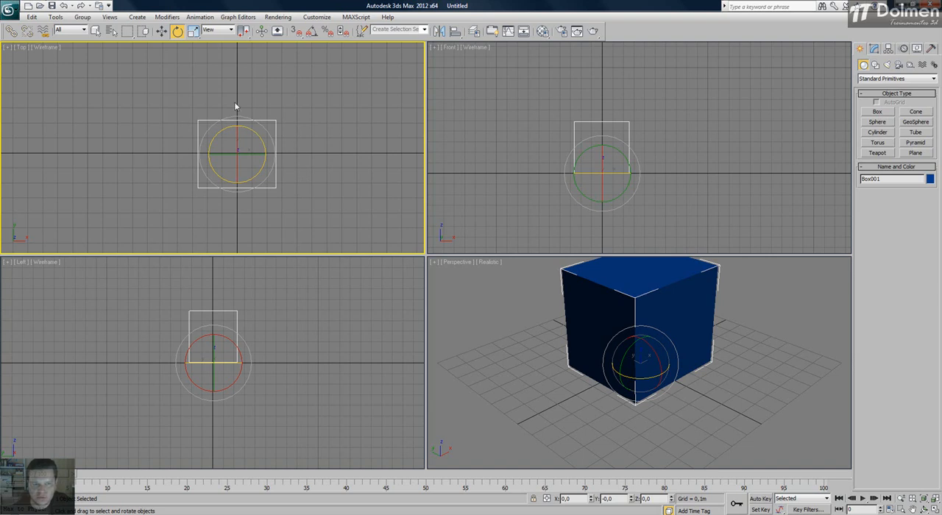
- Rotate the box about -102° around Z with the gizmo's inner ring in the Top viewport, and undo the rotation
left_click_drag(253, 131, 343, 178)
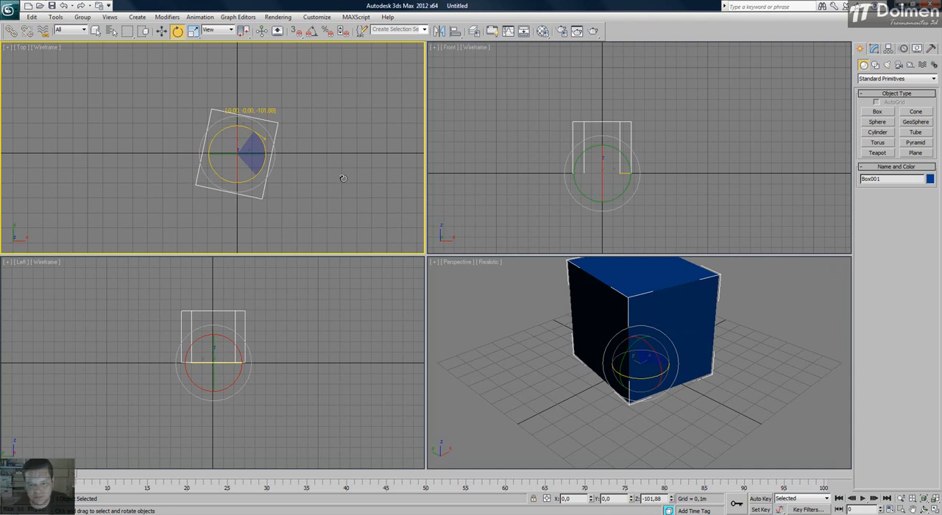
left_click_drag(343, 178, 279, 151)
key("ctrl+z")
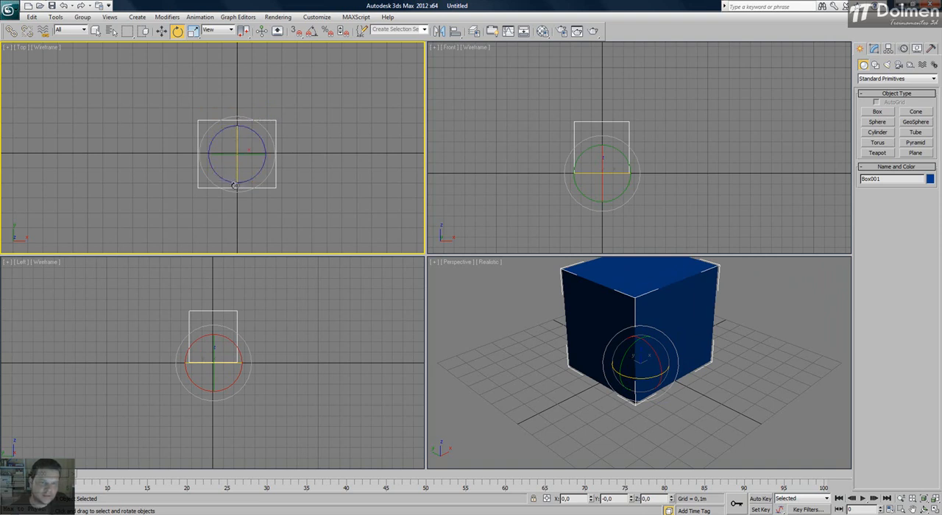
- Try tilting the box around the X and Y axes in the Top viewport, cancelling the rotation
left_click(235, 126)
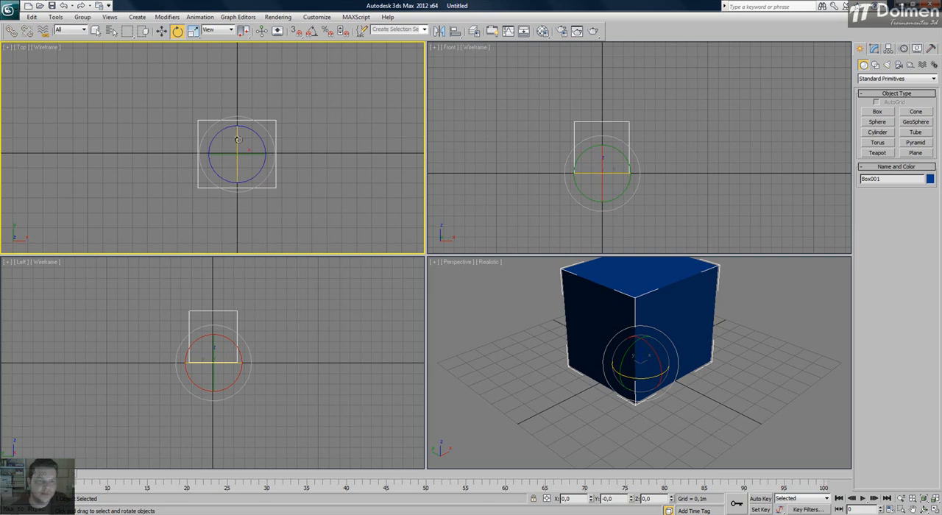
mouse_move(239, 167)
left_mouse_down()
mouse_move(239, 122)
mouse_move(242, 200)
mouse_move(240, 161)
left_mouse_up()
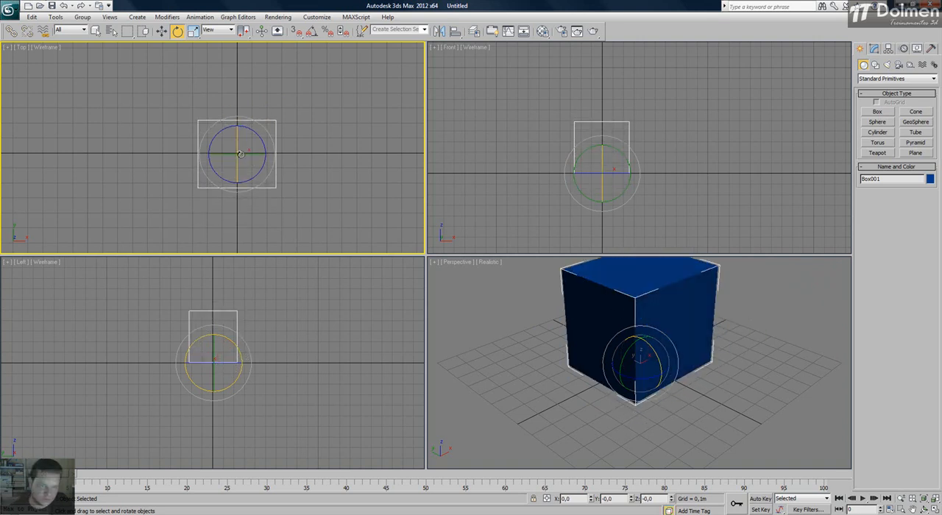
left_click_drag(248, 155, 206, 166)
right_click(206, 165)
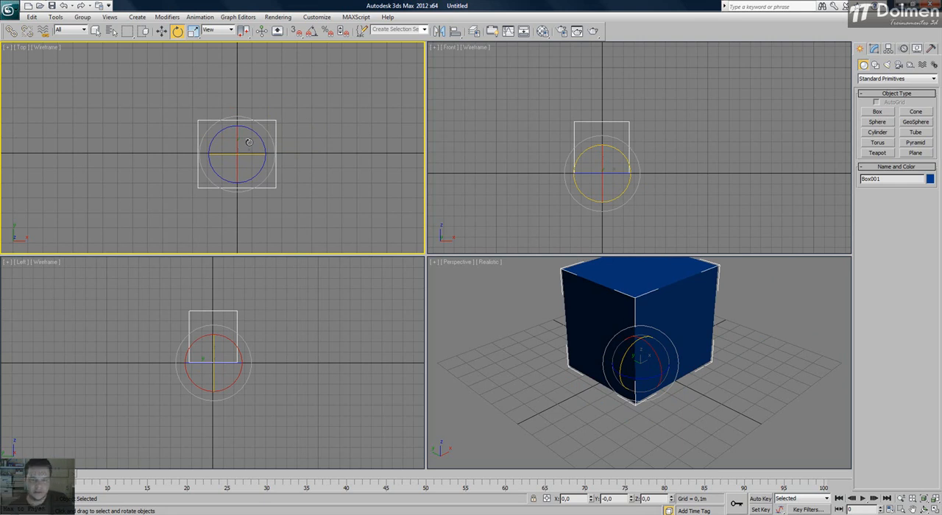
- Rotate the box freely on all axes from inside the gizmo's sphere in the Top viewport, and undo the rotations
left_click_drag(249, 142, 206, 136)
key("ctrl+z")
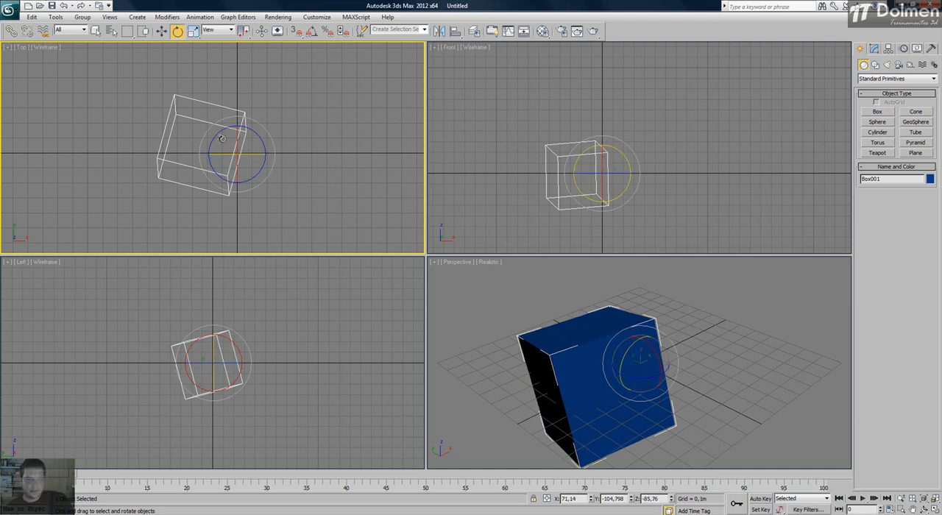
key("ctrl+z")
left_click_drag(230, 167, 281, 187)
key("ctrl+z")
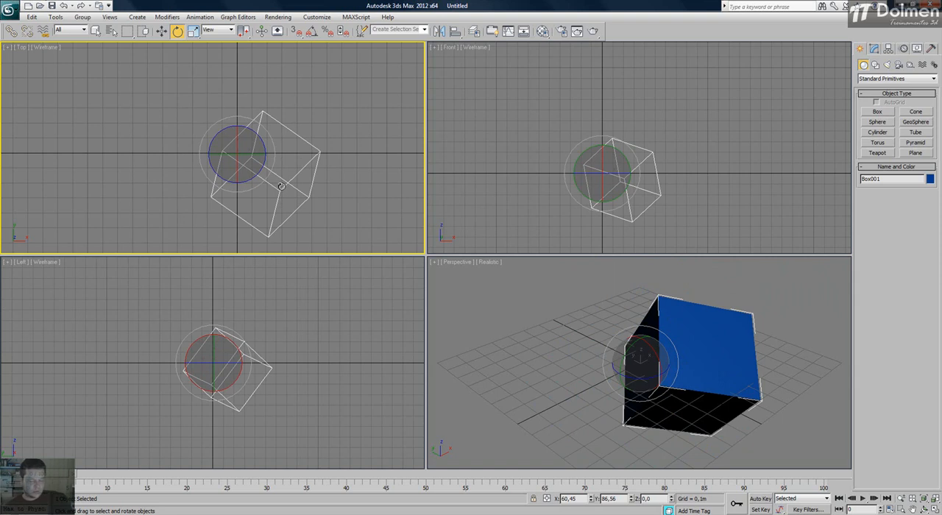
key("ctrl+z")
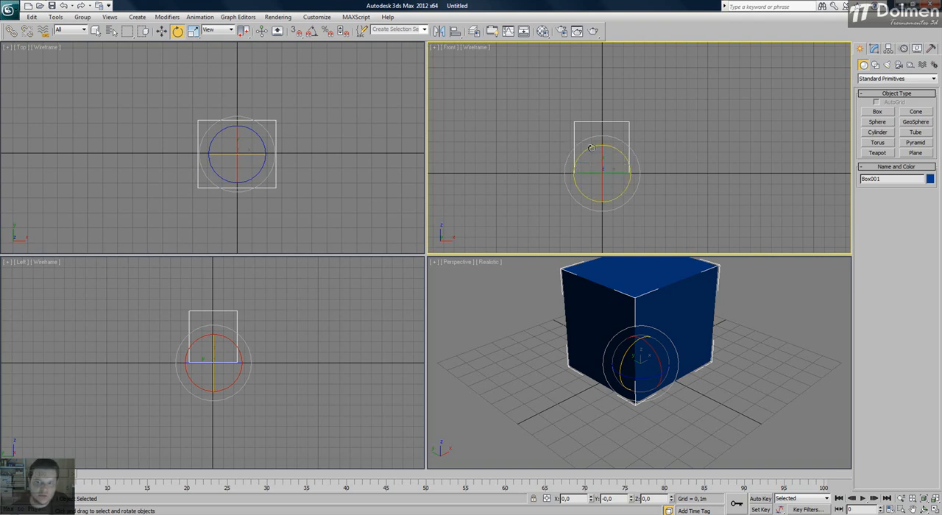
- Try rotating the box in the Front viewport and in the Left viewport, reverting each rotation
left_click_drag(582, 151, 549, 141)
key("ctrl+z")
right_click(255, 330)
left_click_drag(230, 340, 251, 365)
right_click(251, 365)
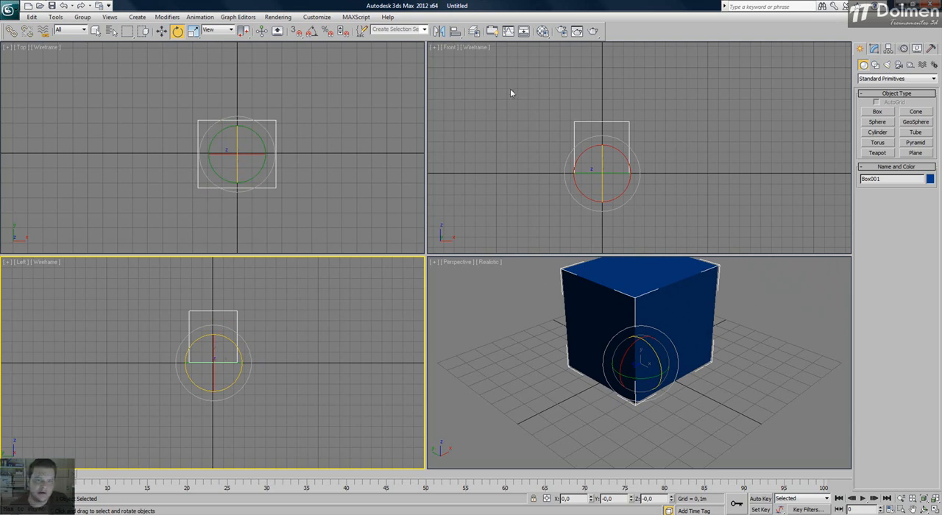
- Try rotating the box about -32° around X and freely around Y in the Perspective viewport, reverting each rotation
middle_click(519, 330)
middle_click_drag(583, 347, 567, 376)
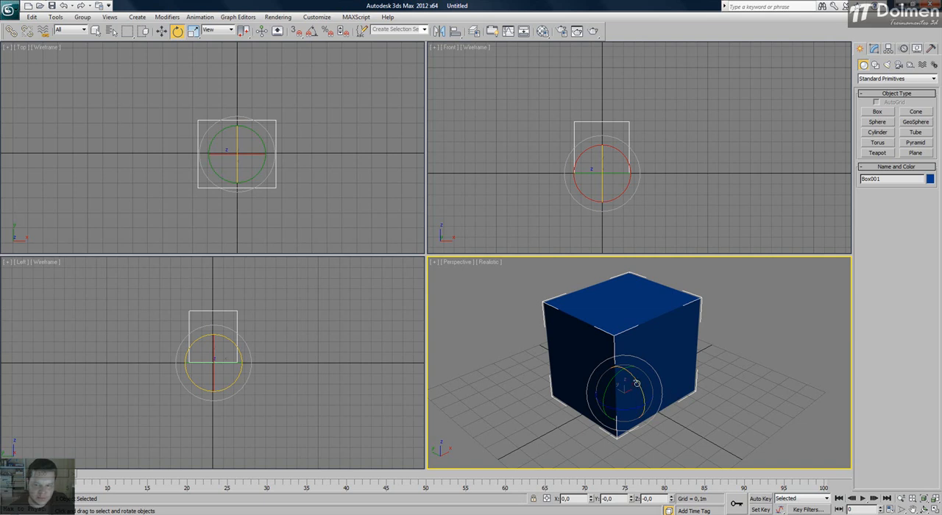
left_click_drag(621, 409, 634, 391)
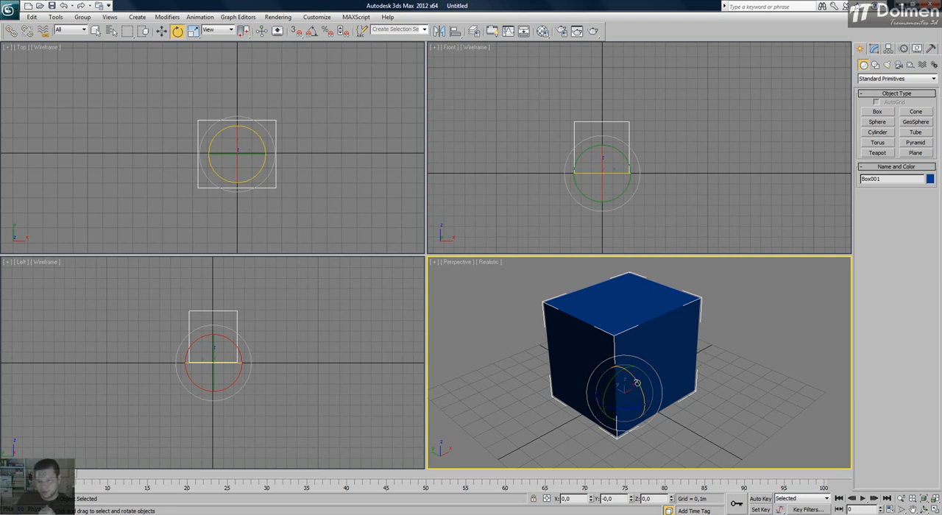
left_click_drag(638, 383, 609, 363)
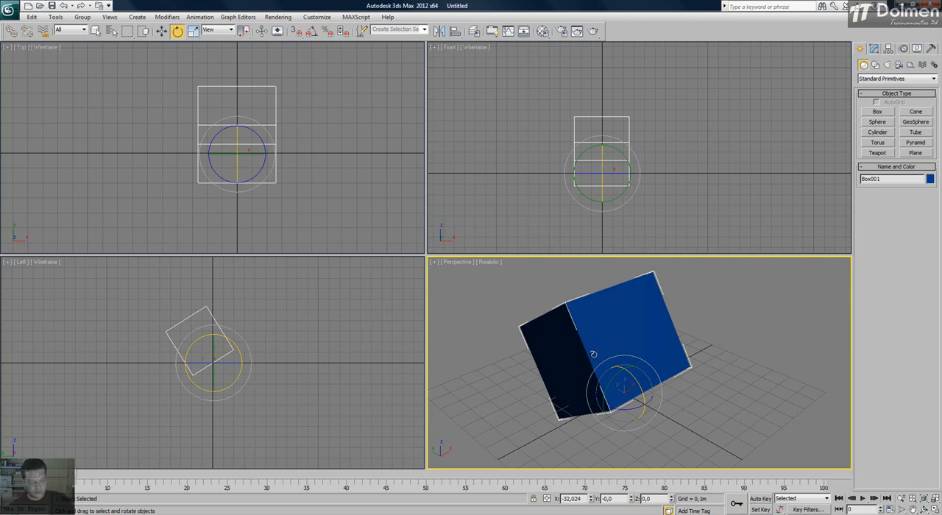
key("ctrl+z")
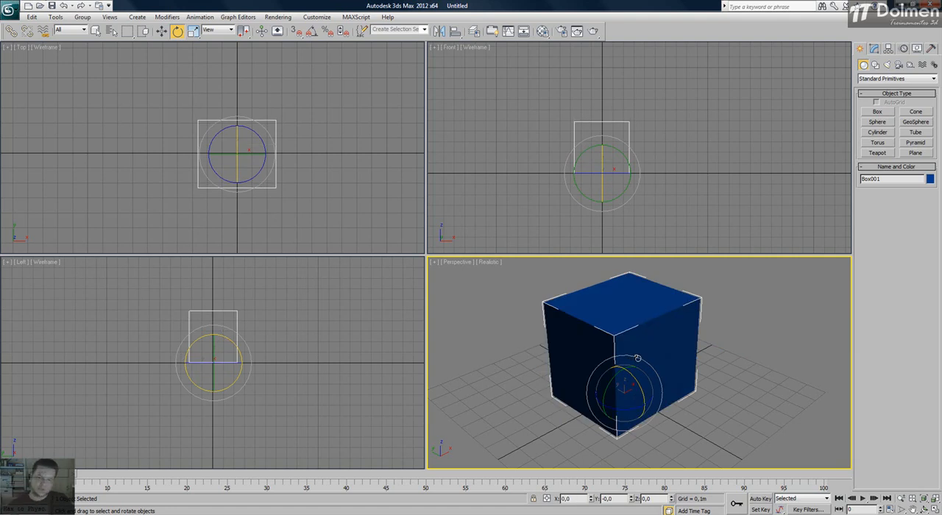
left_click_drag(609, 384, 690, 375)
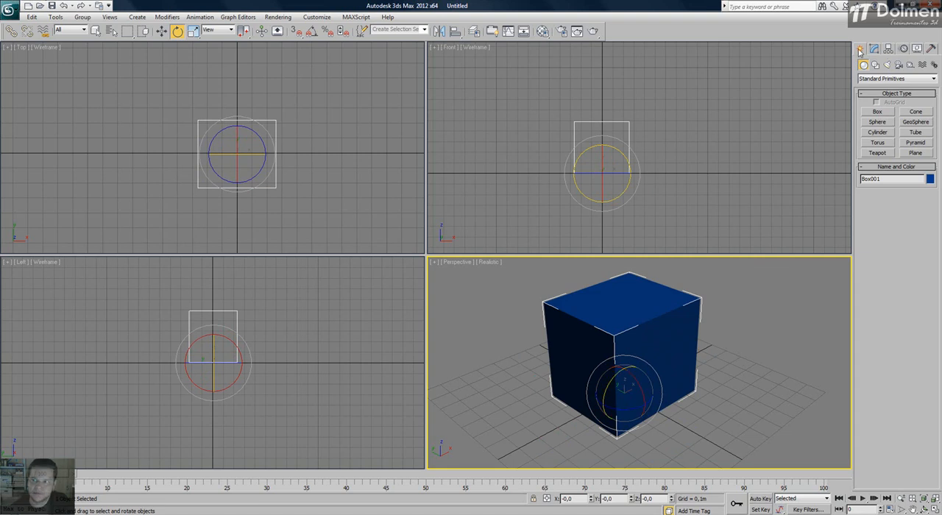
- Delete the existing box so the scene is empty
left_click(875, 111)
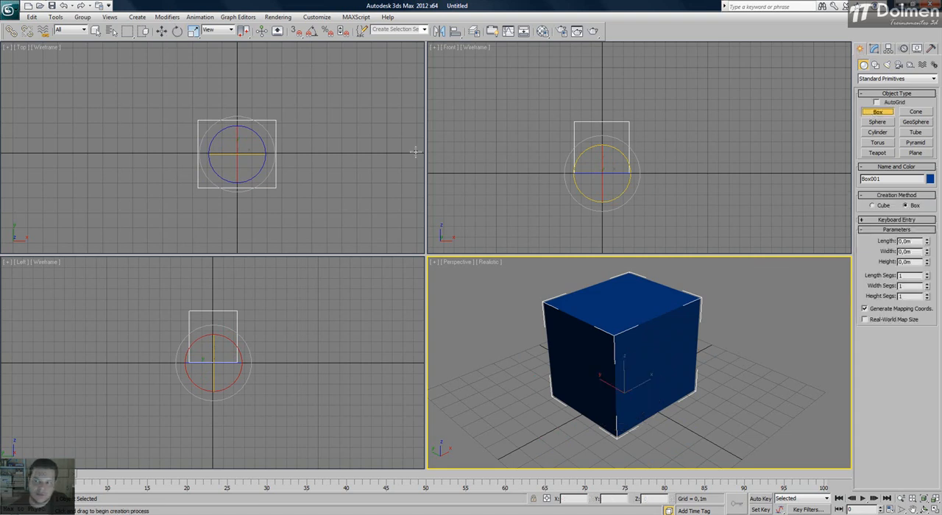
left_click(297, 136)
key("e")
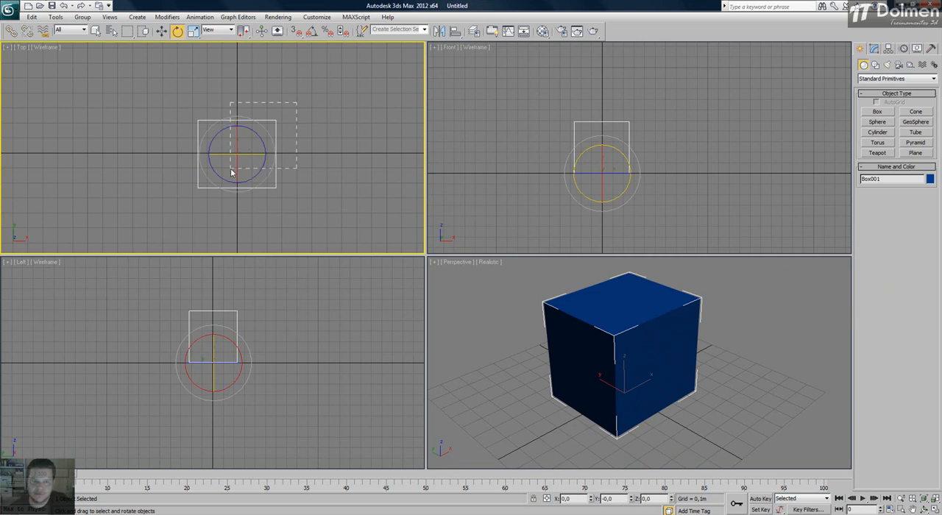
key("Delete")
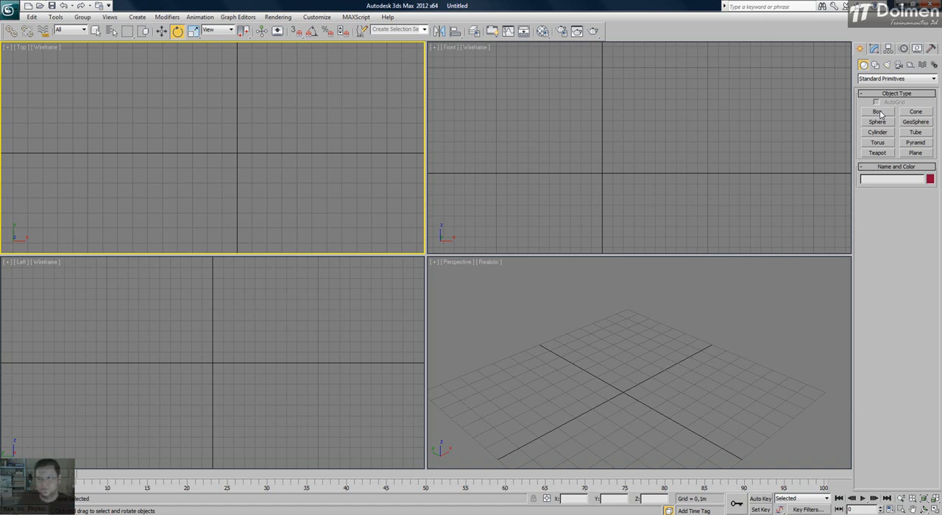
- Create a thin wall box in the Top viewport, about 0.633 m wide, 0.016 m long and 0.41 m high
left_click(879, 112)
left_click_drag(196, 149, 291, 150)
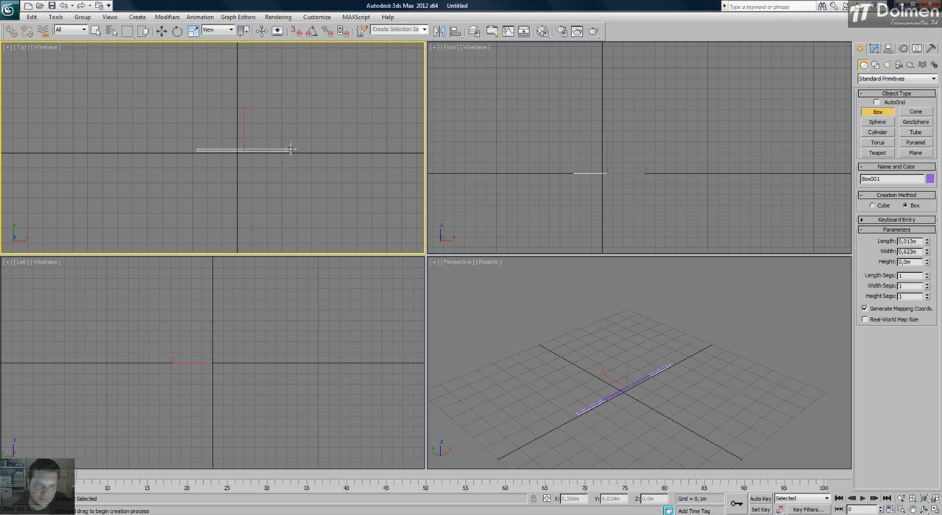
left_click(300, 89)
- Create a flat shelf box along the wall's front and a small upright box above it, about 0.115 m wide and 0.149 m high
scroll(231, 149, "up", 2)
scroll(231, 150, "up", 2)
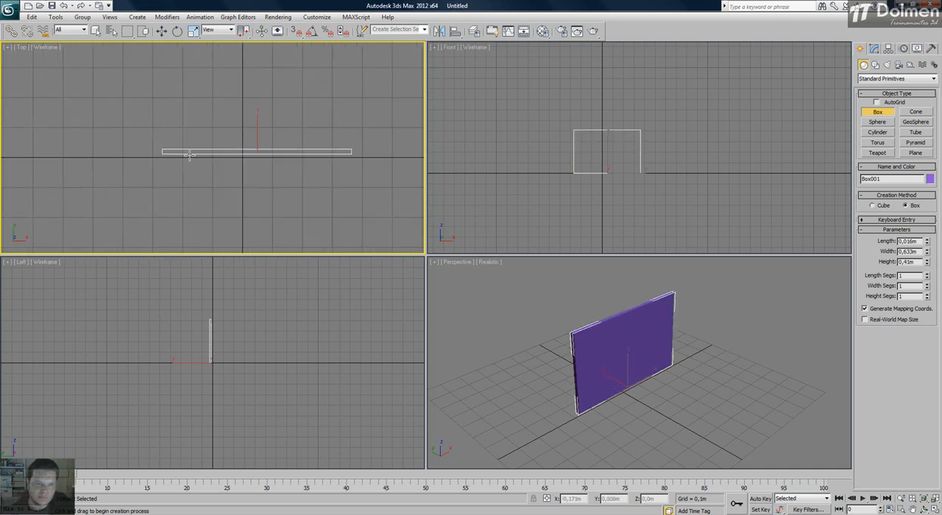
left_click_drag(176, 152, 328, 160)
left_click(340, 172)
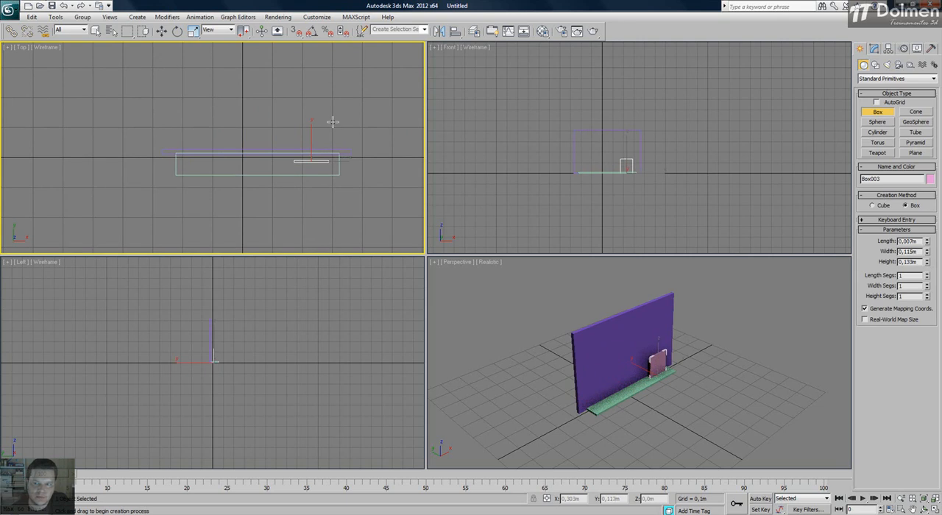
- Move the small box up in the Front viewport to about Z 0.01 m, so its base meets the shelf's top
right_click(630, 148)
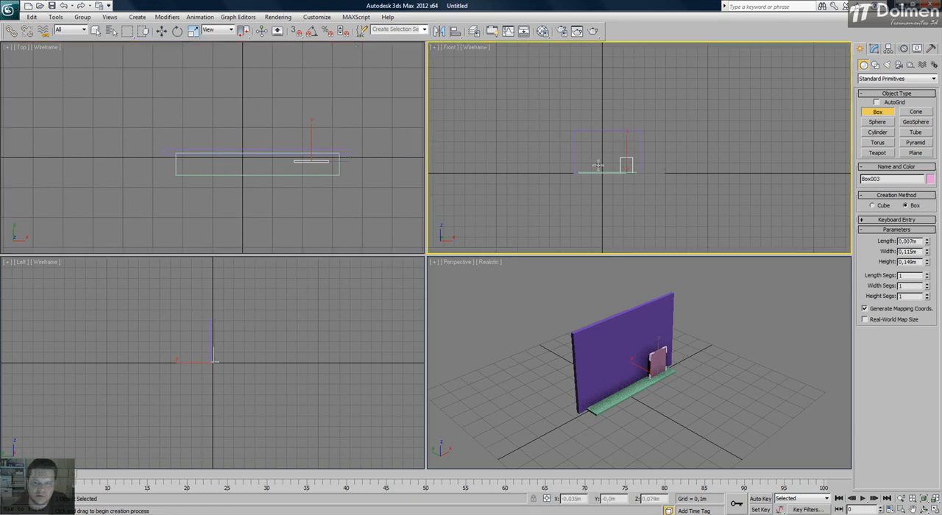
key("e")
key("w")
scroll(622, 172, "up", 6)
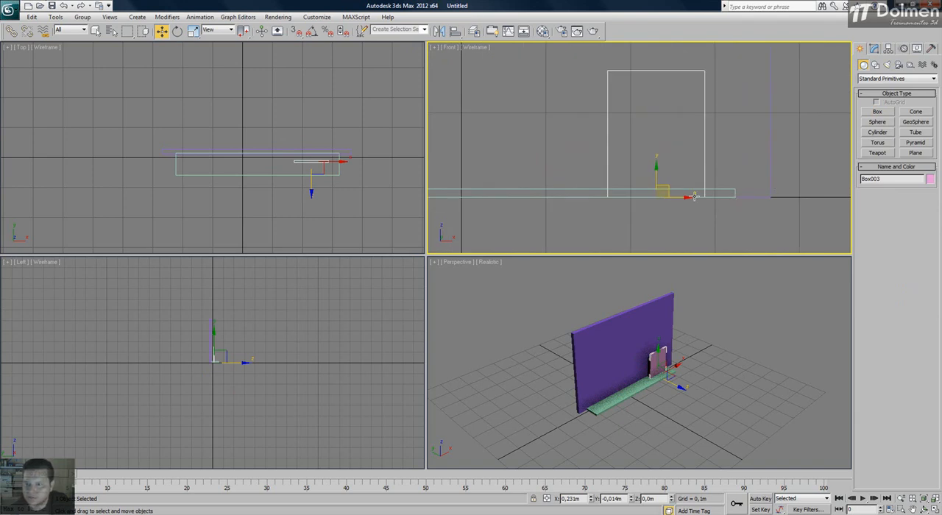
left_click_drag(587, 135, 568, 134)
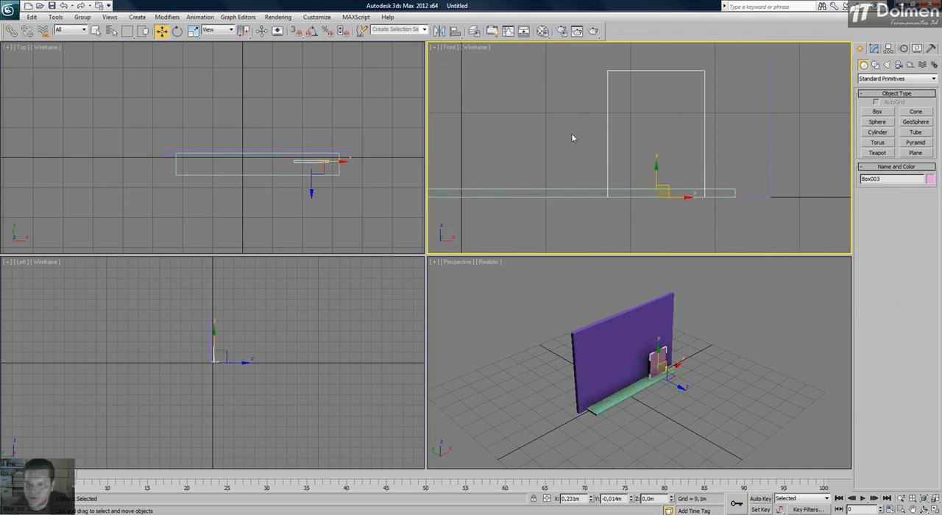
scroll(654, 178, "up", 3)
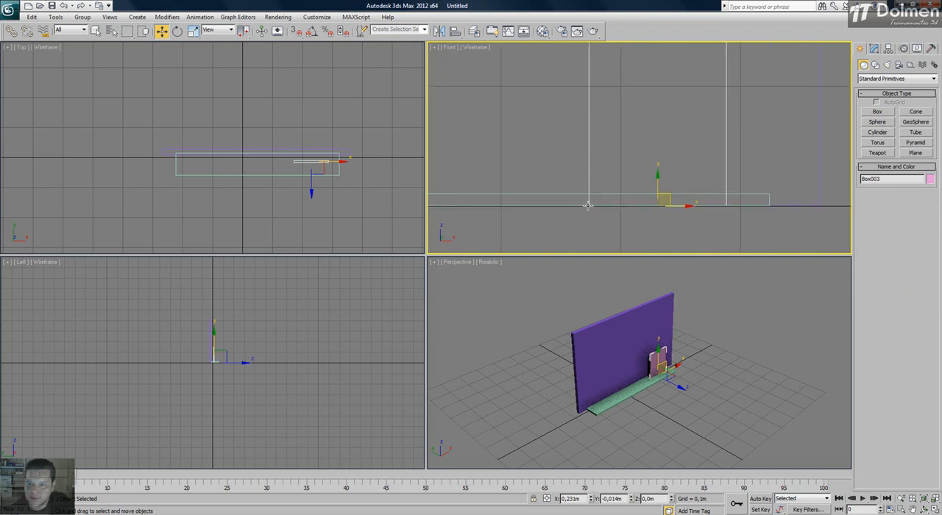
scroll(647, 204, "up", 3)
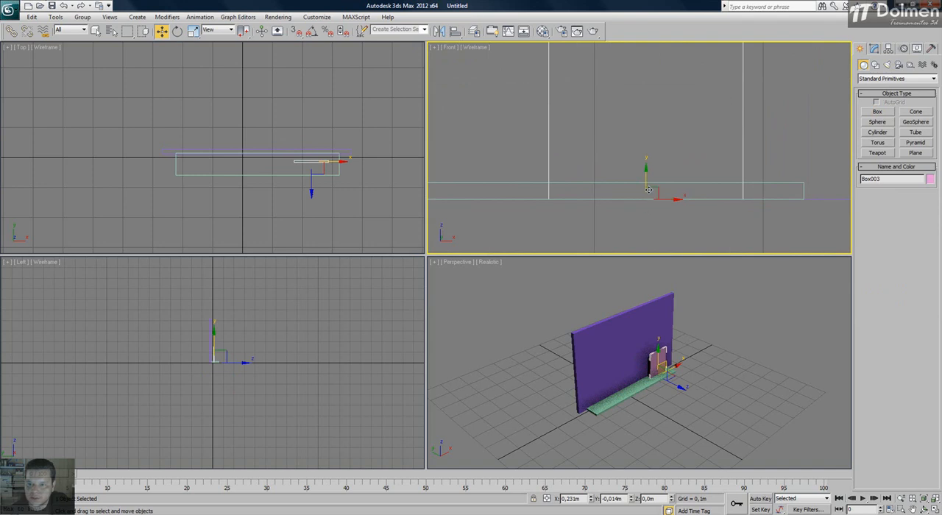
mouse_move(645, 170)
left_mouse_down()
mouse_move(649, 151)
mouse_move(651, 158)
left_mouse_up()
scroll(553, 184, "up", 4)
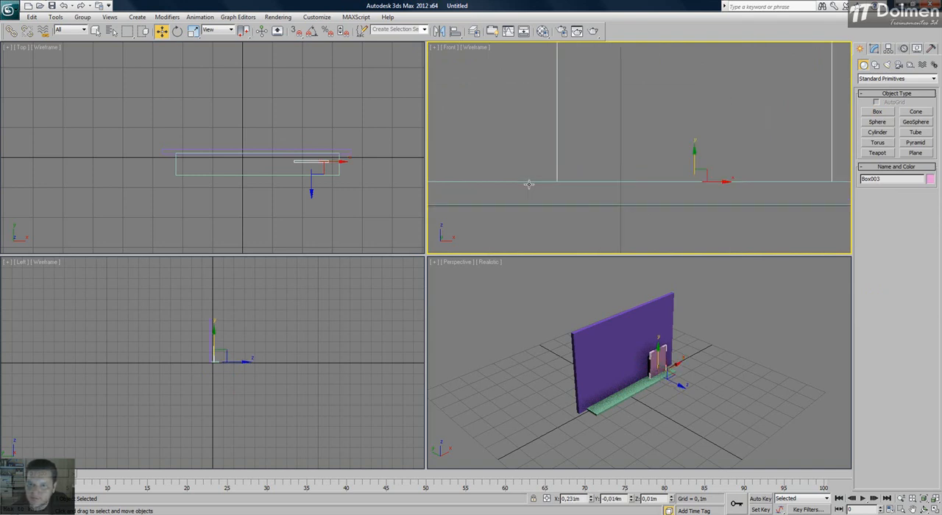
mouse_move(580, 167)
left_mouse_down()
mouse_move(582, 153)
mouse_move(580, 163)
left_mouse_up()
- Raise the small box slightly above the shelf in the Front viewport, to about Z 0.013 m
scroll(584, 166, "down", 5)
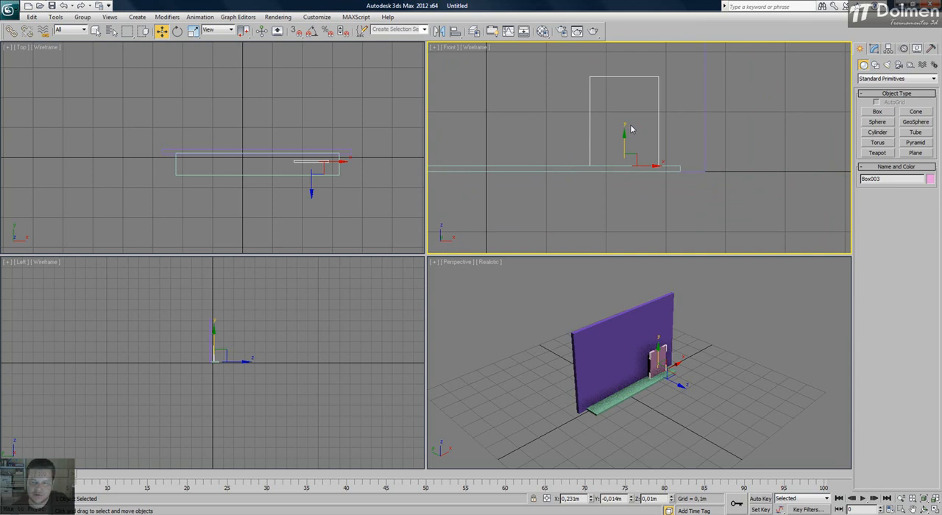
scroll(590, 166, "up", 5)
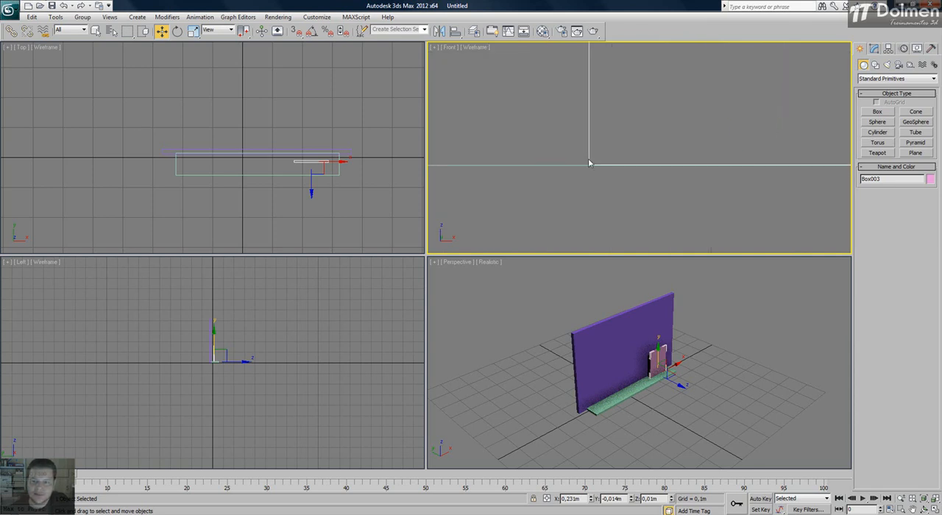
left_click_drag(591, 162, 582, 167)
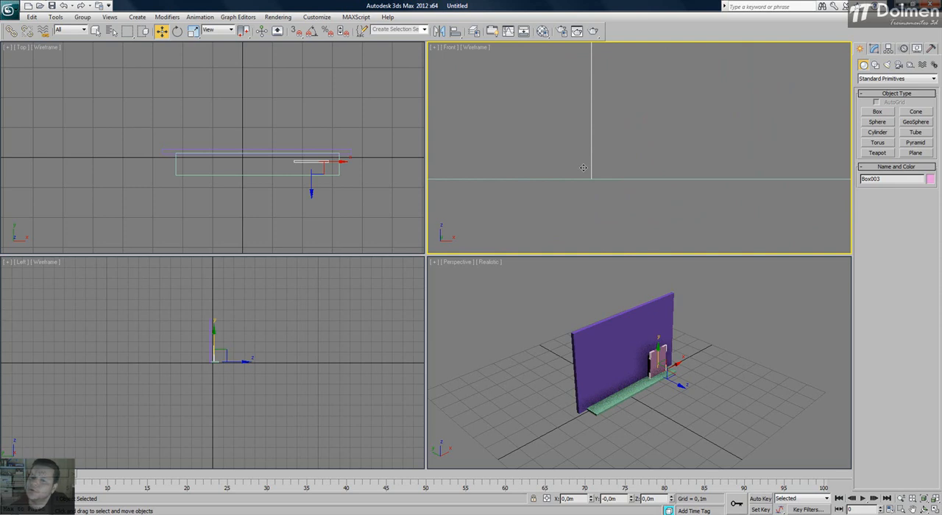
left_click_drag(593, 166, 622, 151)
scroll(622, 151, "down", 7)
middle_click_drag(622, 151, 599, 165)
scroll(639, 158, "up", 3)
left_click_drag(647, 167, 646, 160)
scroll(647, 160, "down", 4)
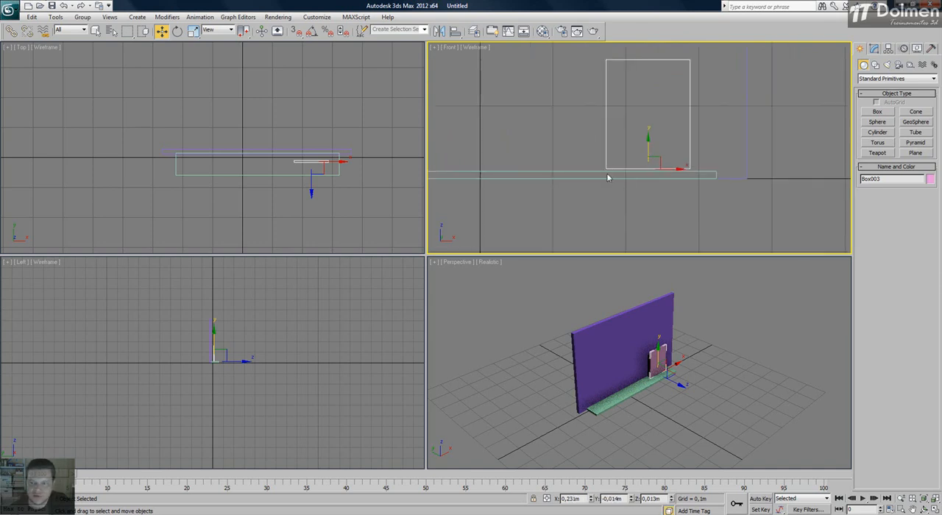
- Lower the small box back onto the shelf's top edge, to about Z 0.01 m
scroll(607, 174, "up", 5)
left_click_drag(585, 153, 552, 207)
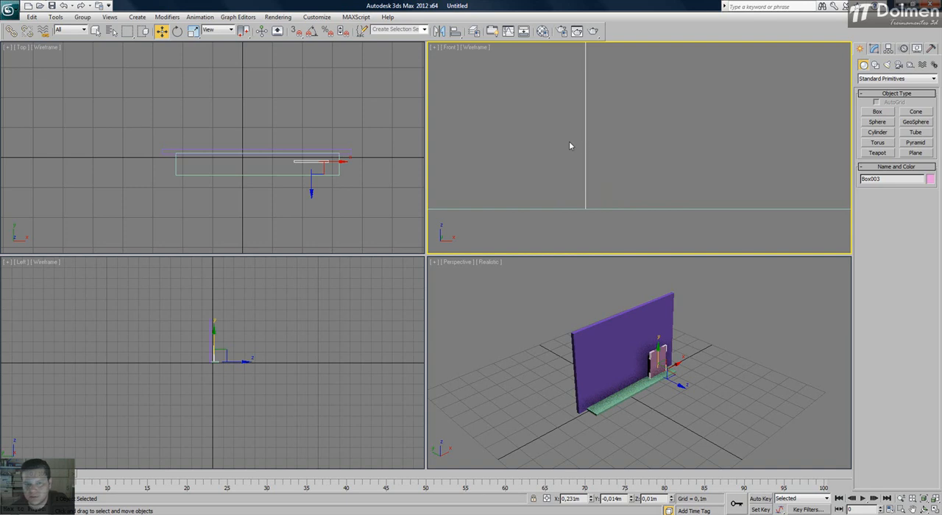
scroll(558, 145, "down", 5)
scroll(563, 154, "down", 6)
- Select the shelf and the small box together and raise them about 0.2 m along the wall in the Front viewport
middle_click_drag(563, 154, 653, 198)
left_click(356, 167)
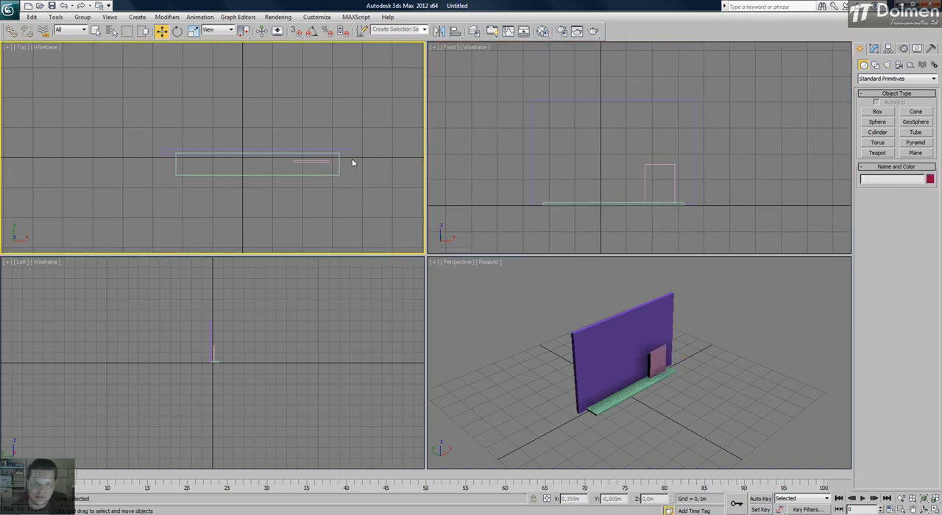
left_click_drag(339, 153, 264, 210)
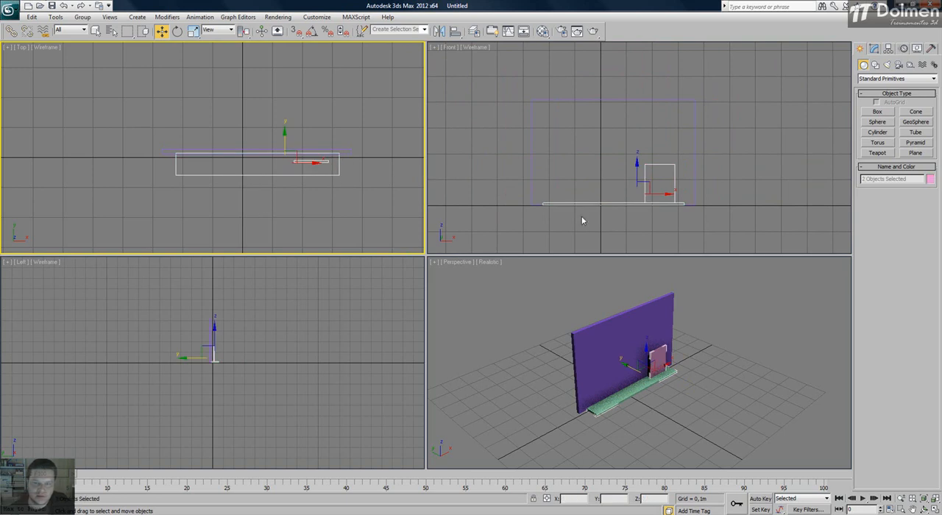
right_click(635, 171)
left_click_drag(636, 173, 637, 140)
key("ctrl+z")
left_click_drag(648, 181, 643, 129)
key("ctrl+z")
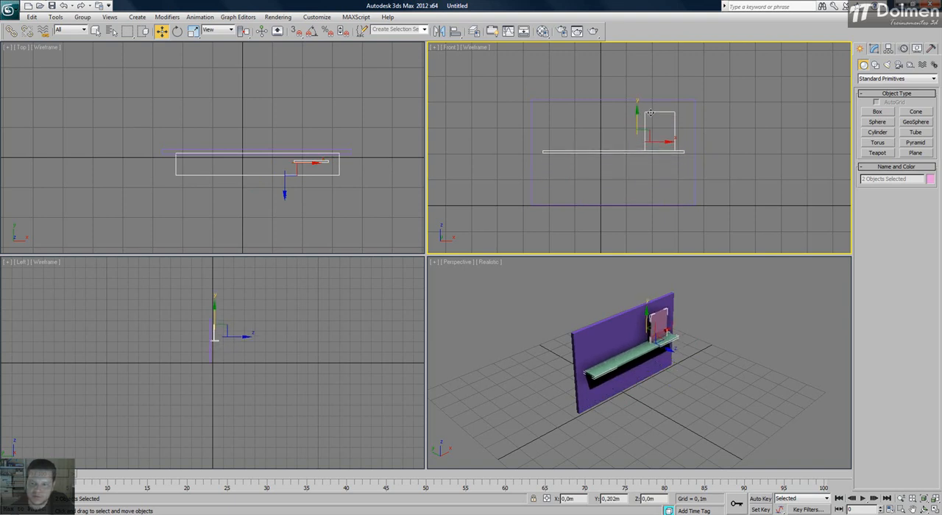
- Shift the shelf and small box sideways in the Left viewport until the shelf's back edge meets the wall's face
left_click(257, 307)
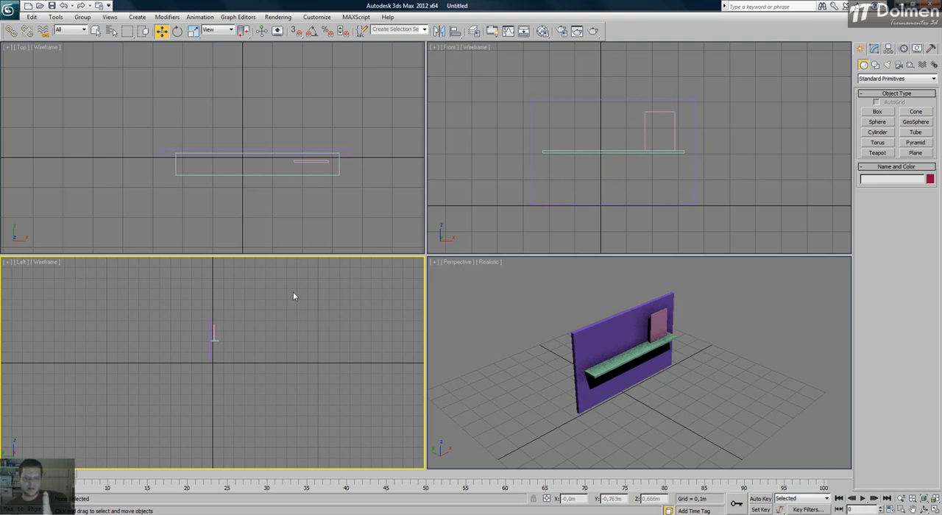
scroll(212, 339, "up", 4)
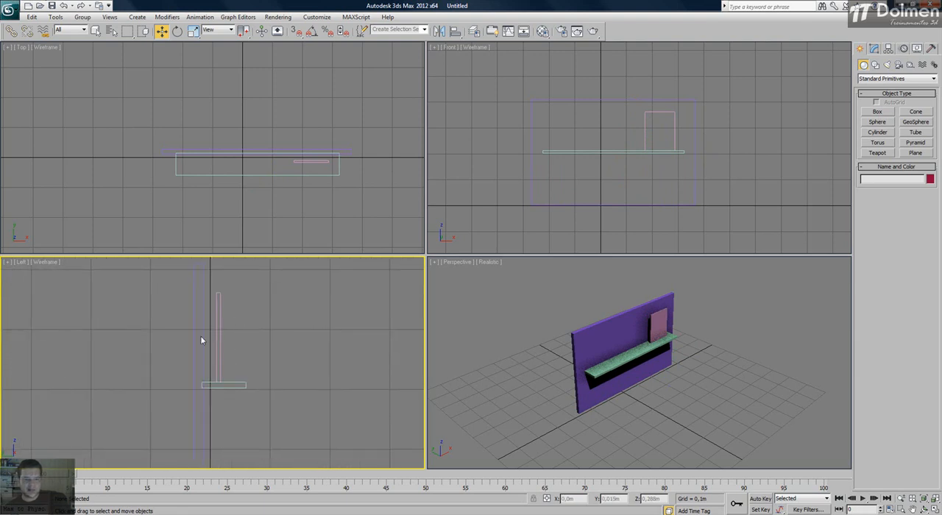
left_click_drag(216, 400, 216, 401)
scroll(216, 397, "up", 2)
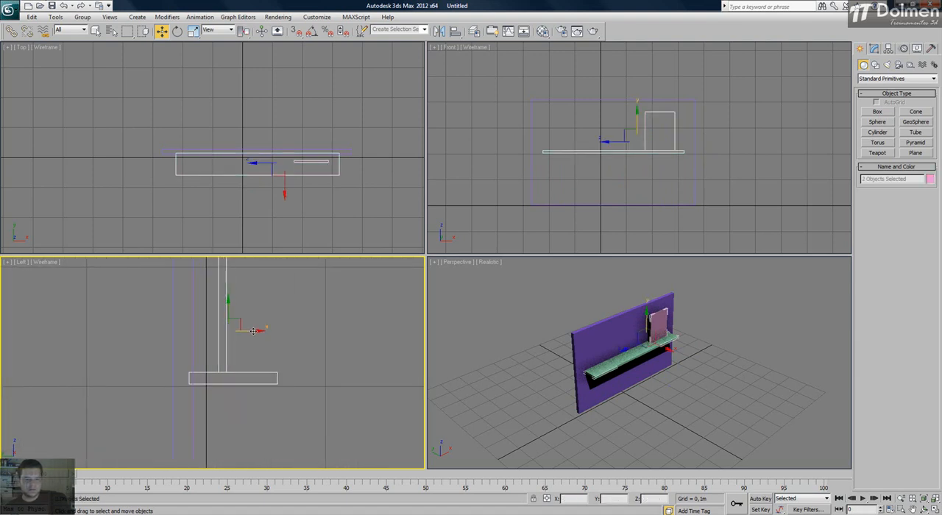
left_click(275, 324)
scroll(267, 314, "down", 3)
middle_click_drag(267, 314, 267, 331)
- Try tilting only the small box about -9.3° toward the wall in the Left viewport, and undo the rotation
left_click(257, 320)
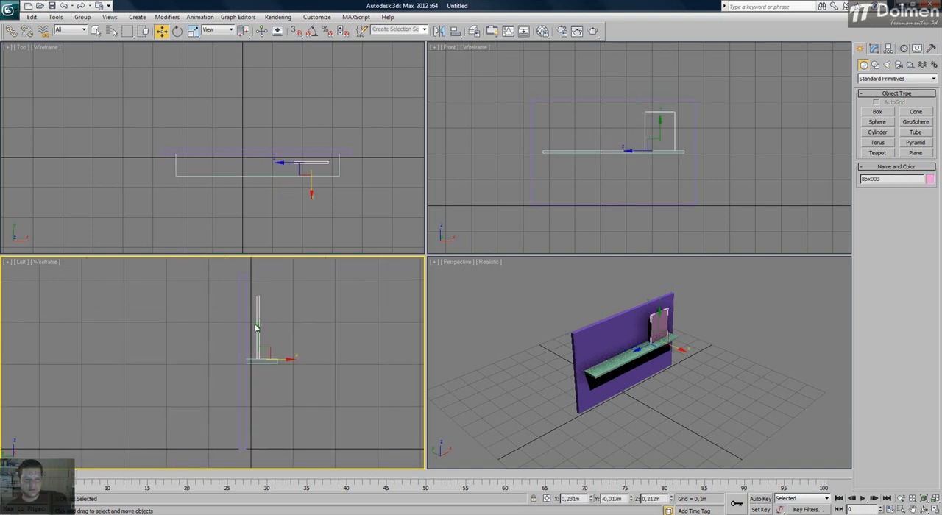
scroll(246, 334, "up", 1)
key("e")
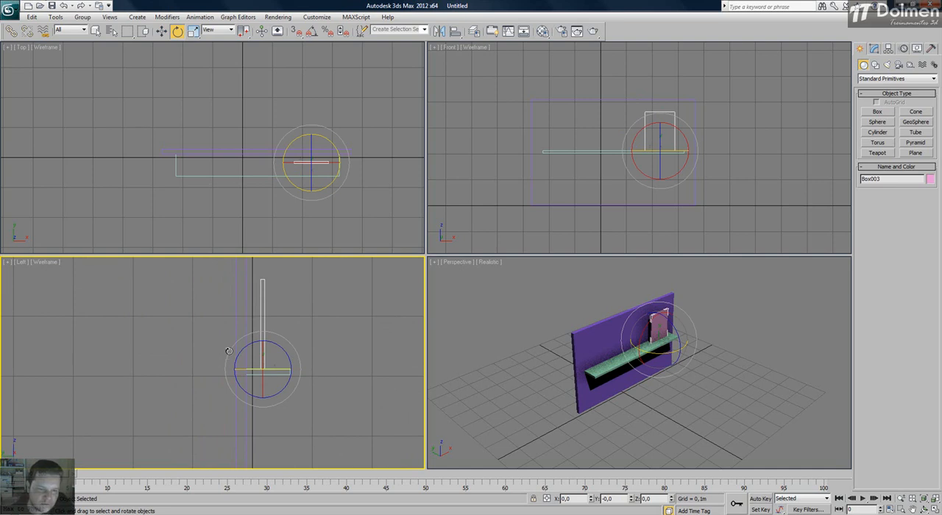
scroll(228, 351, "up", 3)
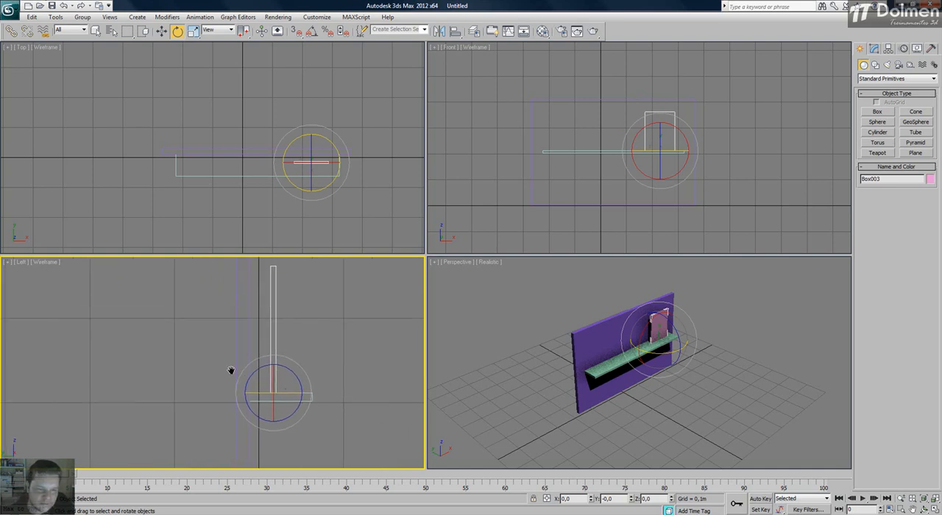
left_click_drag(239, 385, 233, 394)
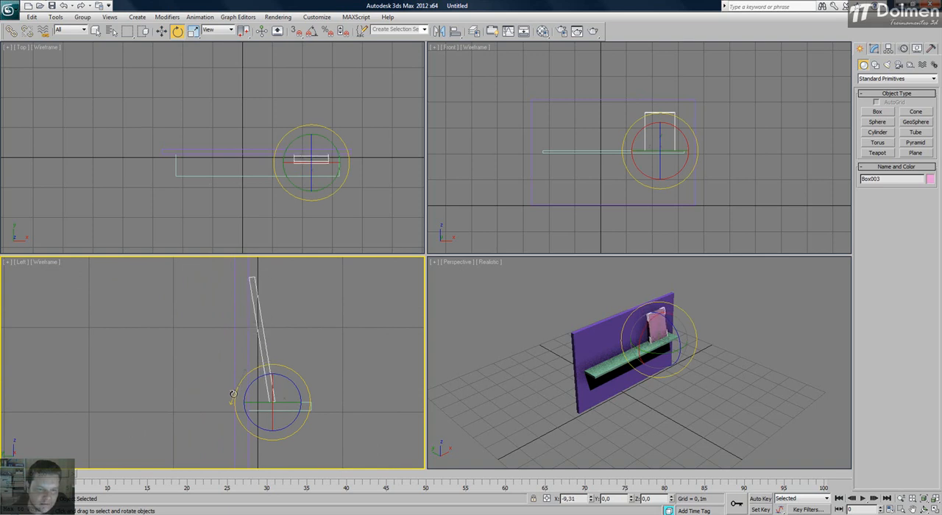
scroll(663, 377, "up", 5)
middle_click_drag(662, 330, 632, 365, "alt")
key("ctrl+z")
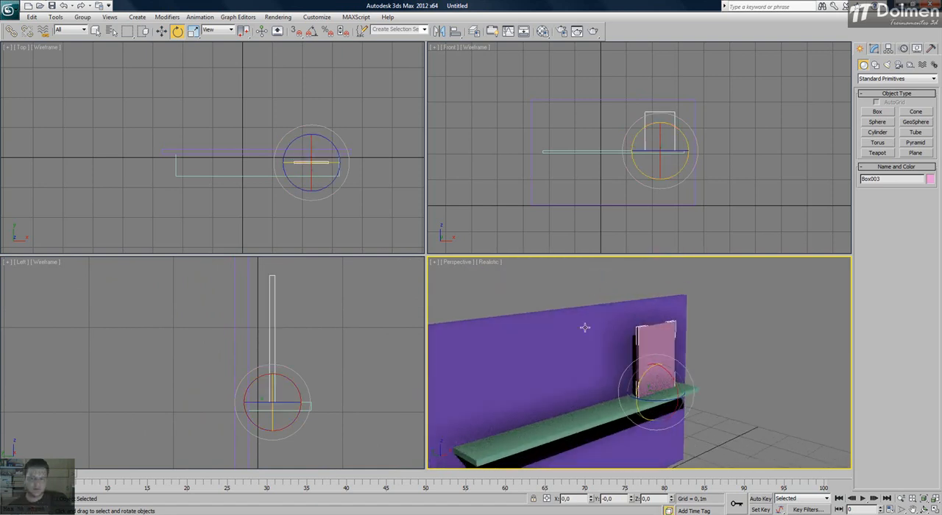
- Try tilting the small box about -9.5° around the X axis in the Top viewport, and undo the rotation
right_click(372, 128)
middle_click_drag(328, 189, 298, 176)
middle_click_drag(313, 306, 309, 311)
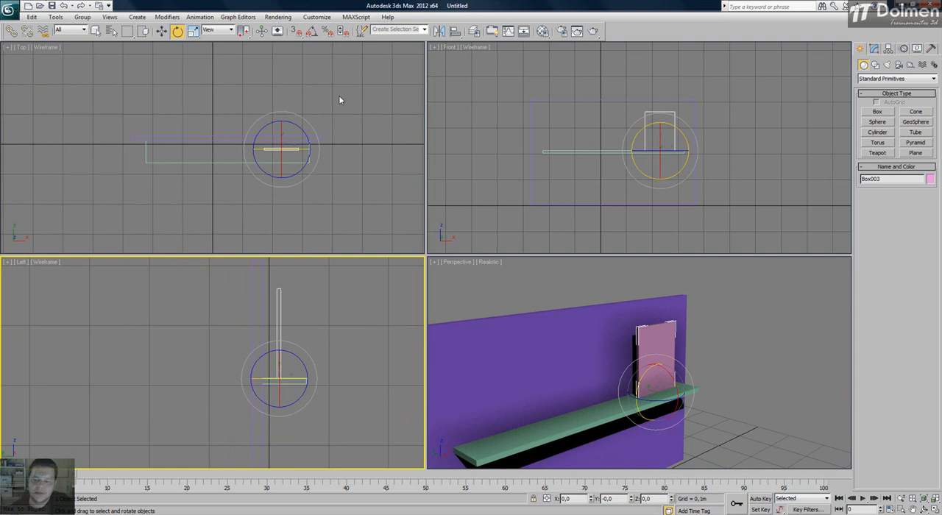
right_click(333, 207)
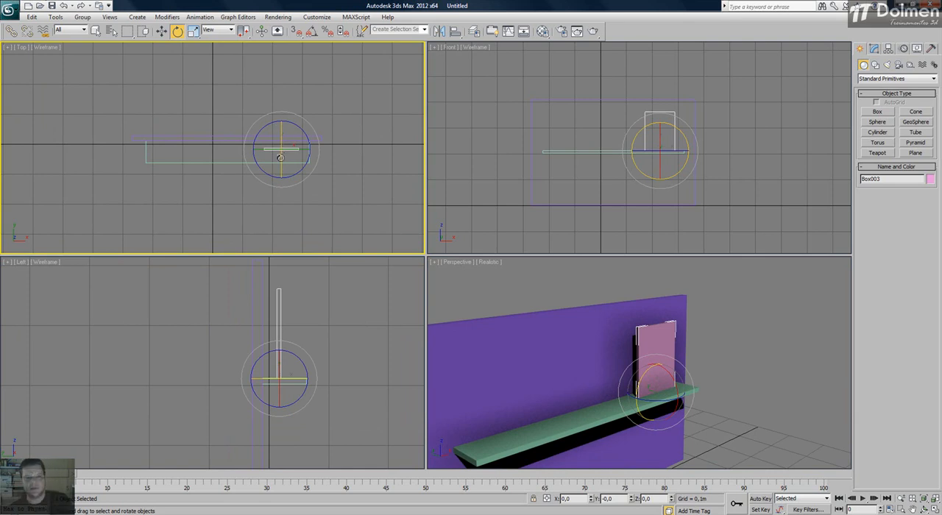
mouse_move(280, 160)
left_mouse_down()
mouse_move(285, 198)
mouse_move(282, 152)
left_mouse_up()
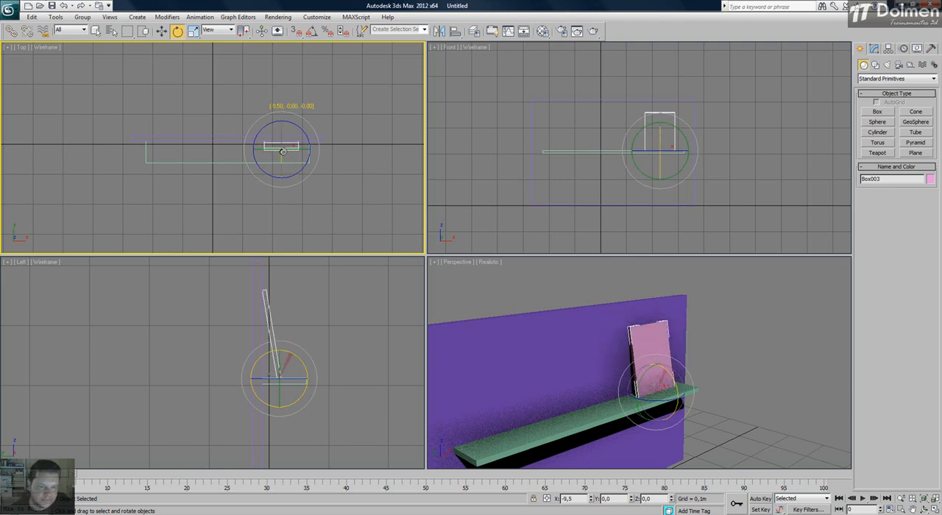
left_click_drag(282, 151, 283, 151)
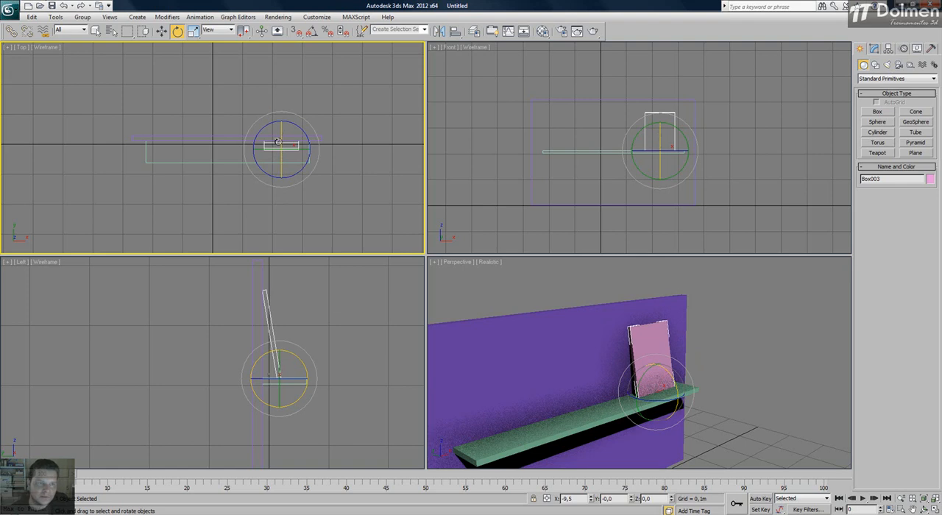
key("ctrl+z")
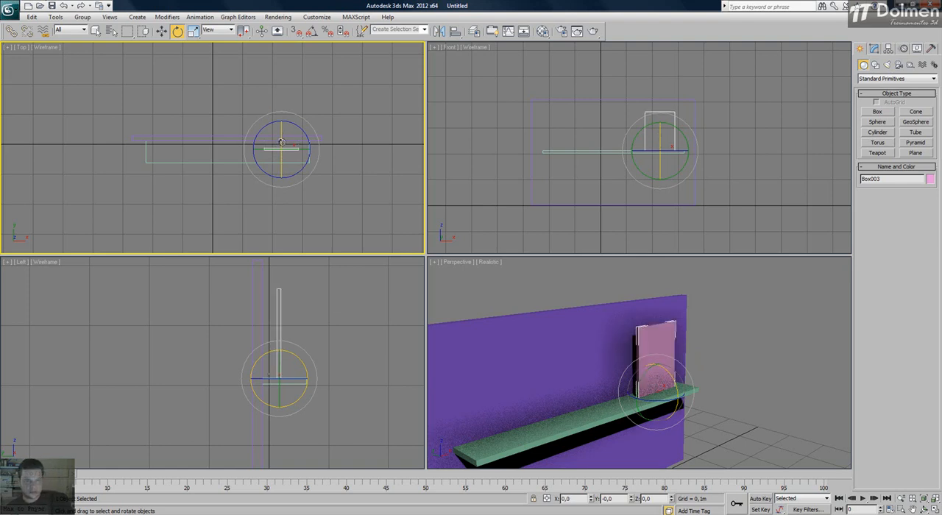
- Tilt the small box about -9.5° around the X axis in the Front viewport so it leans toward the wall
right_click(568, 101)
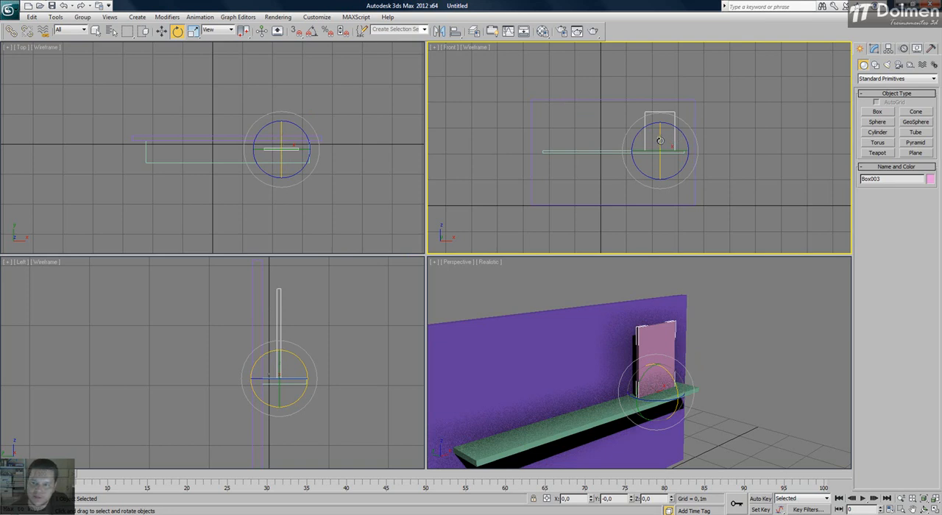
left_click_drag(660, 136, 659, 128)
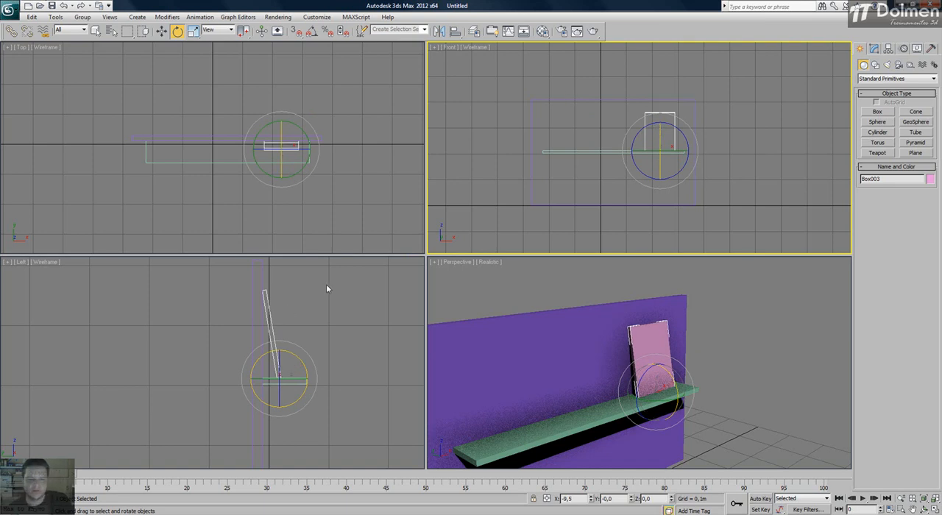
- Undo the small box's last tilt, and try rotating it in the Left viewport before undoing that rotation too
key("ctrl+z")
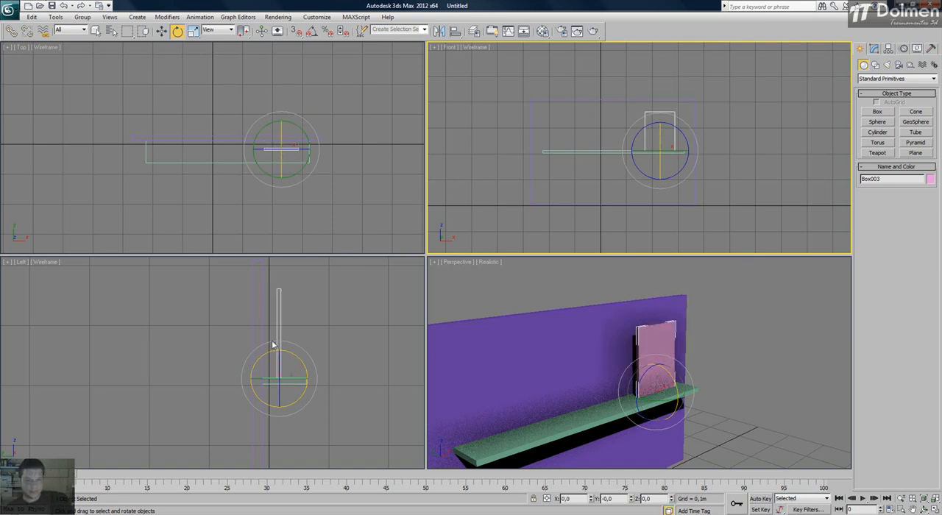
left_click_drag(257, 361, 253, 366)
key("ctrl+z")
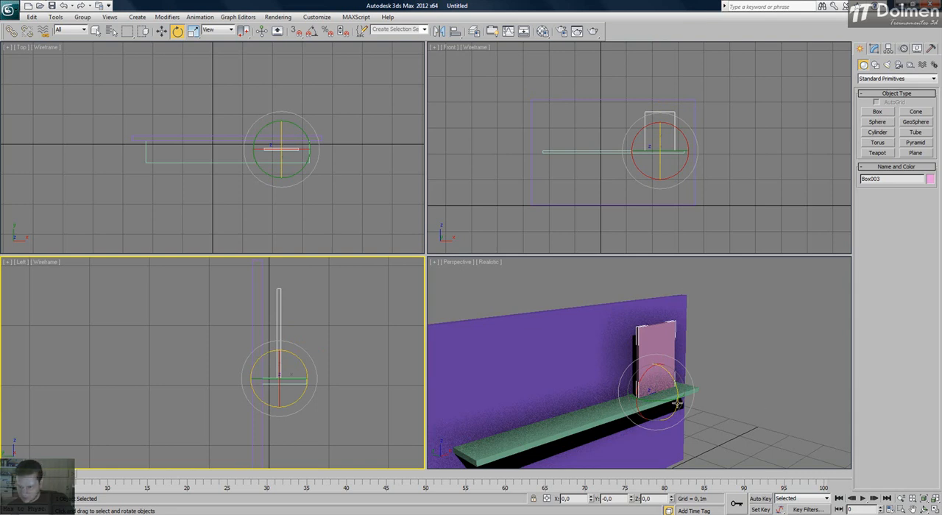
- Tilt the small box about -9.7° around the X axis in the Perspective viewport so it leans toward the wall
left_click(670, 377)
left_click_drag(671, 377, 669, 366)
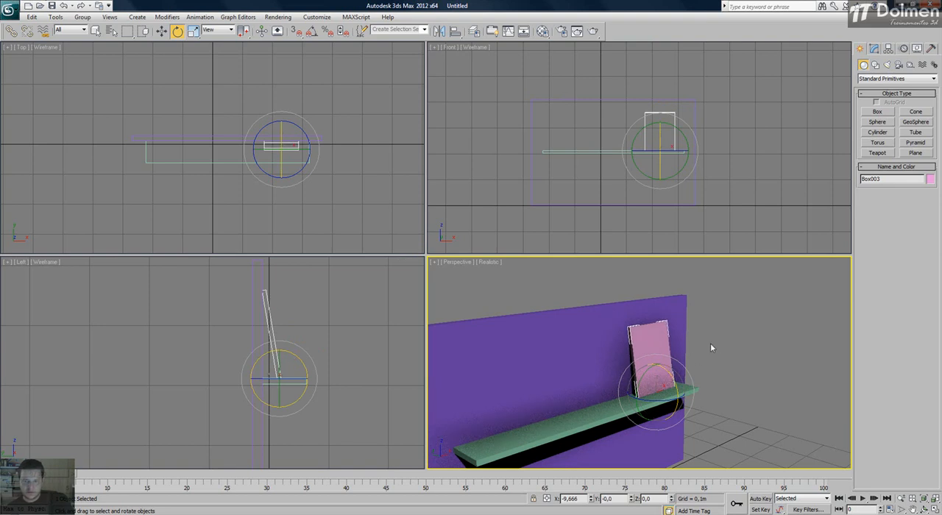
middle_click_drag(676, 358, 699, 352)
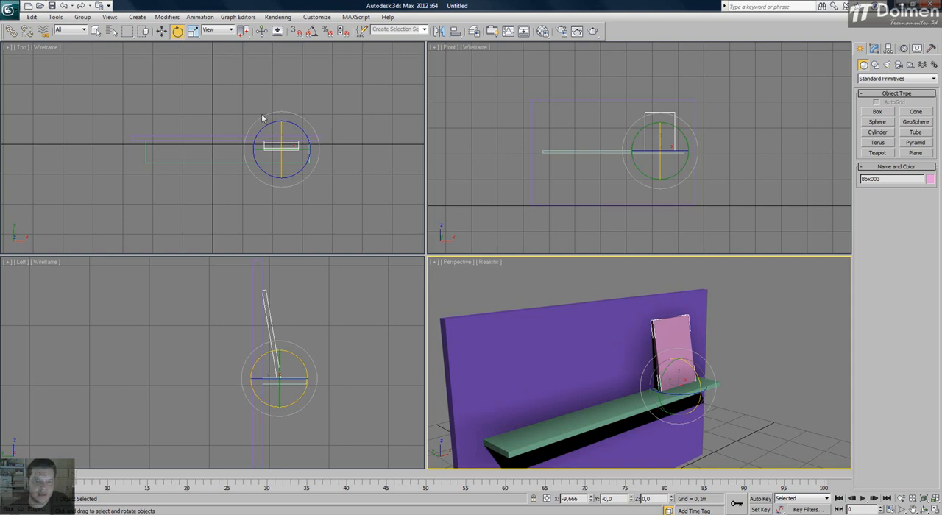
- Select the wall, shelf and small box in the Top viewport and delete them, leaving the Perspective viewport active
left_click(331, 143)
key("w")
left_click_drag(362, 111, 64, 215)
key("Delete")
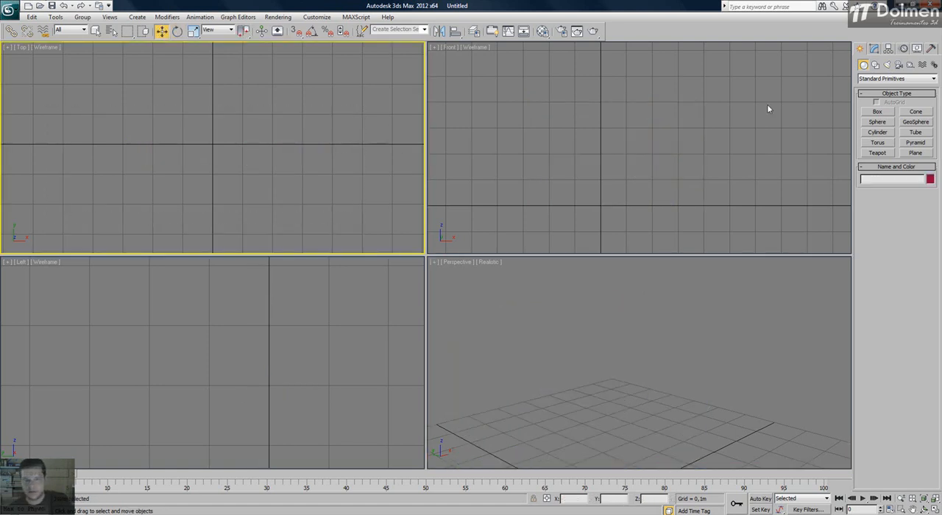
left_click(673, 293)
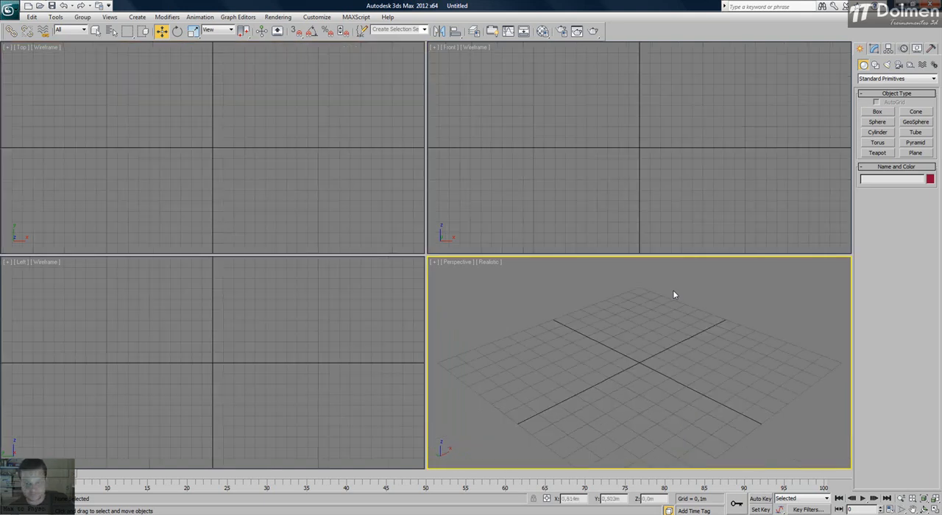
- Create a box about 0.43 m long, 0.59 m wide and 0.35 m high near the origin in the Top viewport
left_click(877, 111)
left_click_drag(184, 130, 247, 175)
left_click(233, 138)
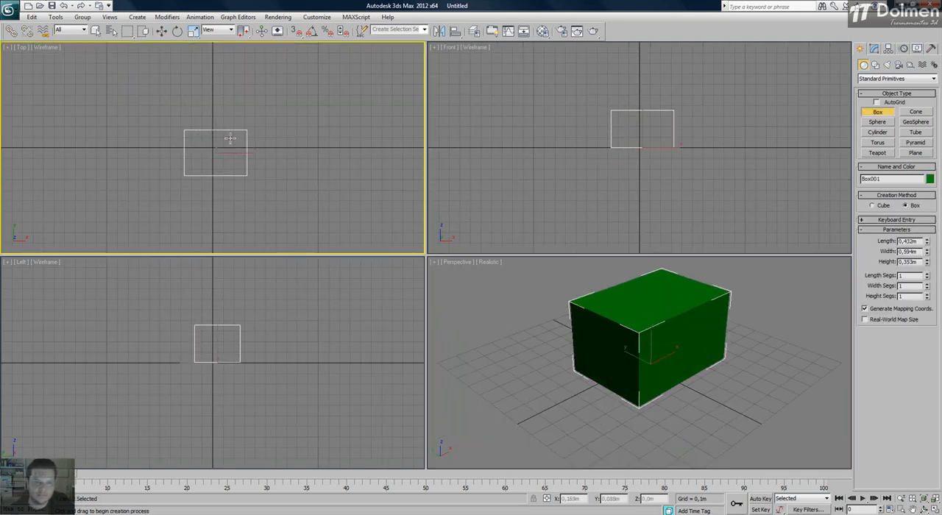
right_click(302, 121)
left_click(581, 331)
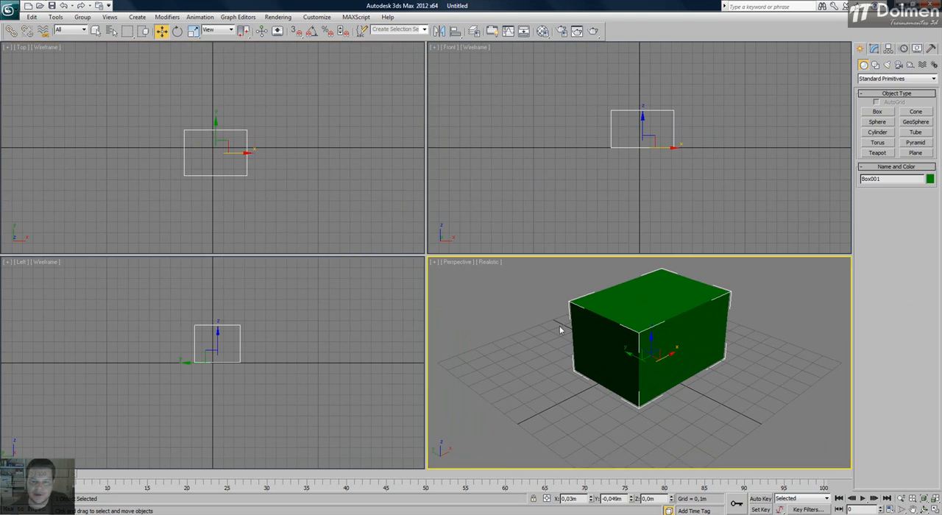
middle_click_drag(559, 331, 555, 351)
scroll(205, 95, "down", 2)
middle_click_drag(204, 96, 197, 108)
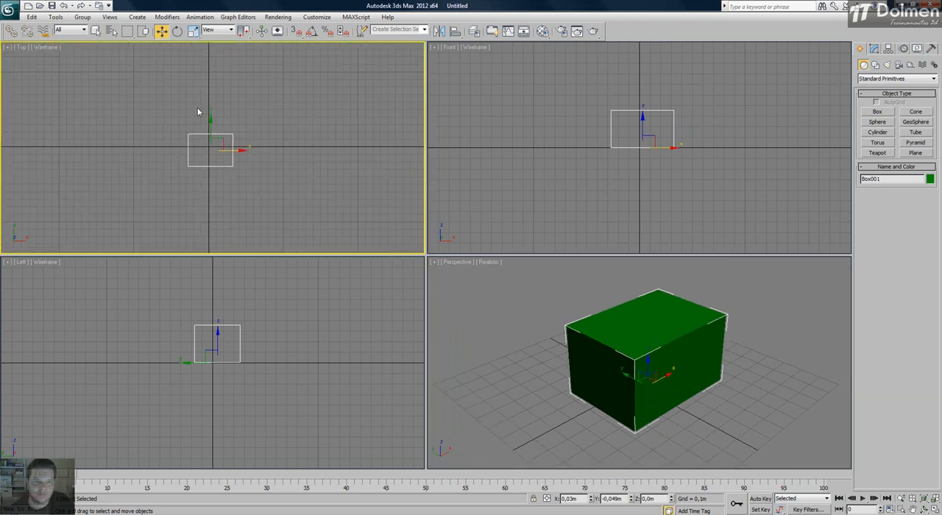
- Try rotating the box about 5.7° around Z with the Rotate Transform Type-In, and set its absolute Z rotation back to 0
right_click(176, 32)
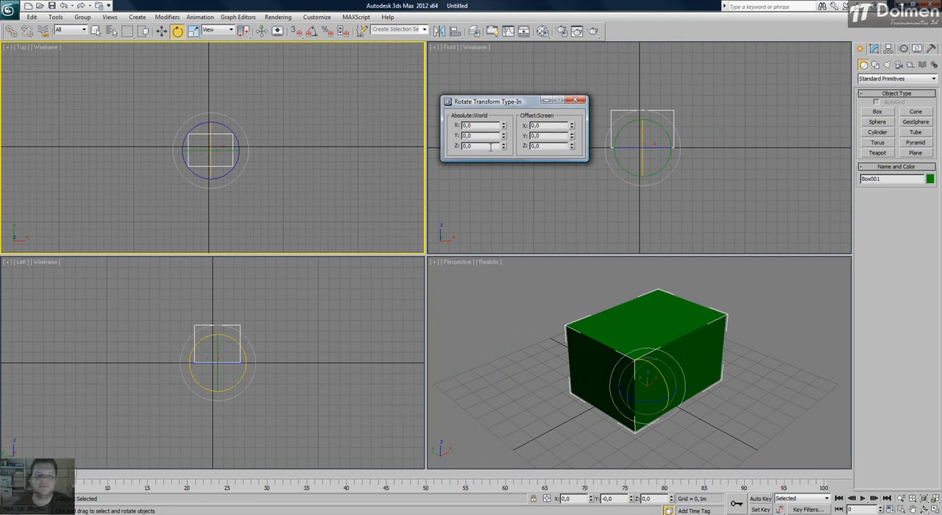
left_click_drag(573, 148, 578, 117)
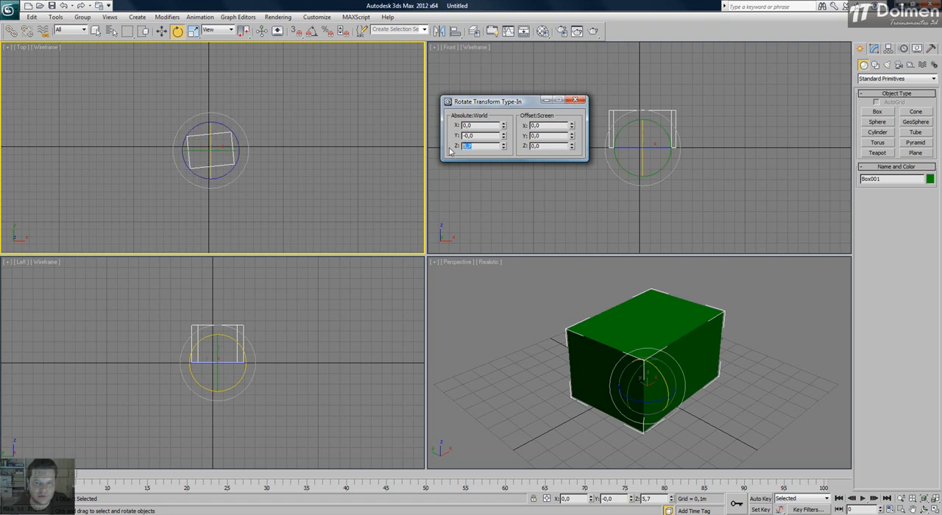
type("0")
key("Return")
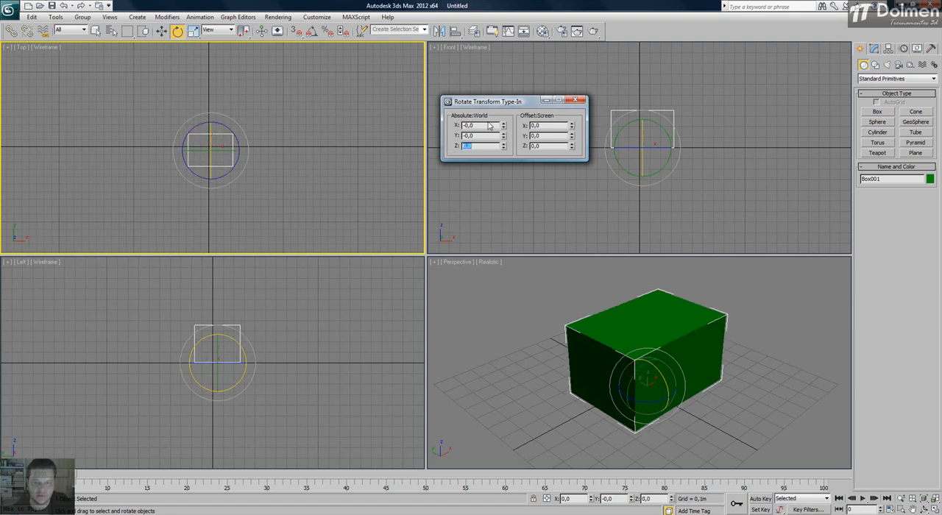
left_click(575, 99)
- Turn on angle snap and try rotating the box around the Z axis in the Top viewport
scroll(211, 146, "up", 3)
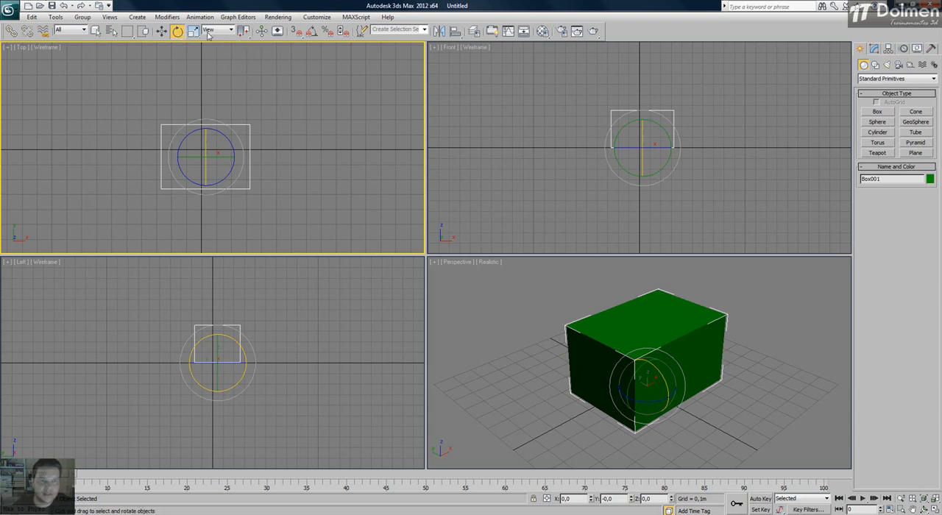
left_click(311, 34)
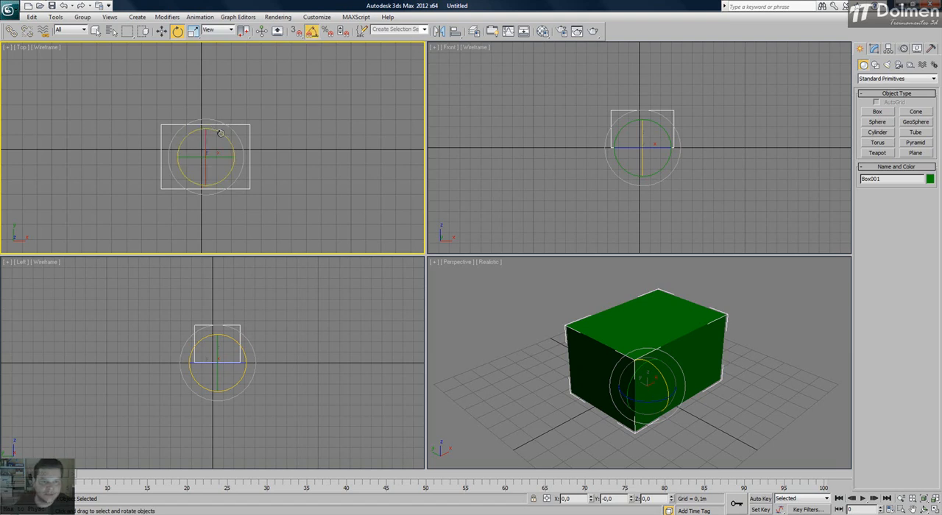
mouse_move(221, 135)
left_mouse_down()
mouse_move(205, 120)
mouse_move(150, 112)
mouse_move(220, 133)
left_mouse_up()
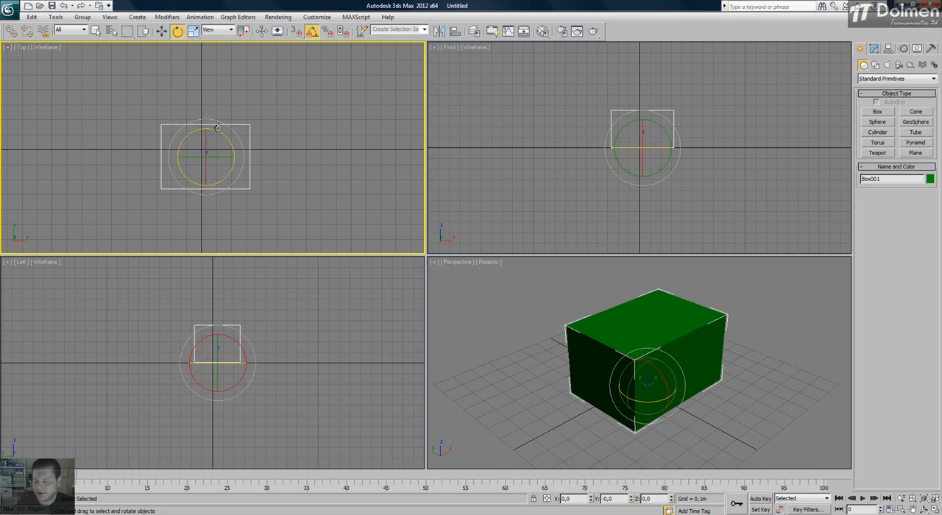
- Set the angle snap increment to 20° and try rotating the box around Z in the Top viewport
right_click(311, 34)
left_click_drag(485, 199, 419, 106)
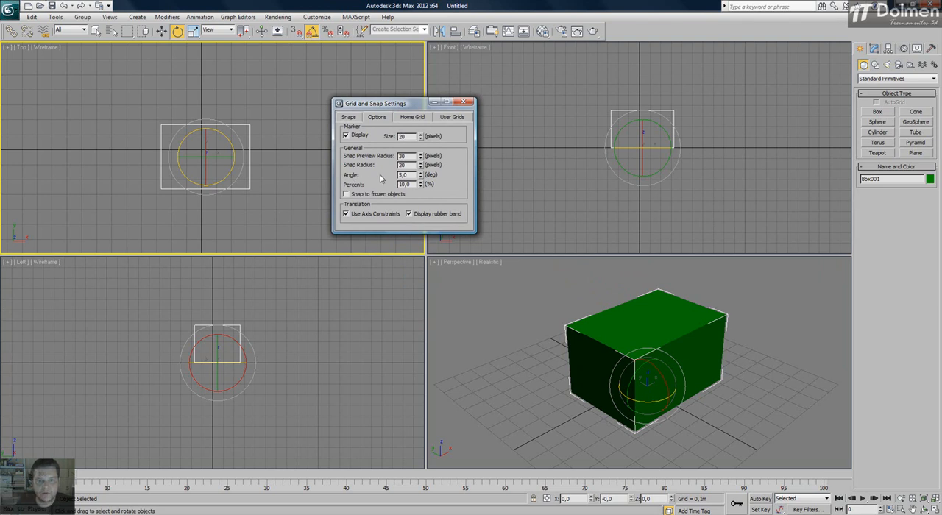
double_click(411, 175)
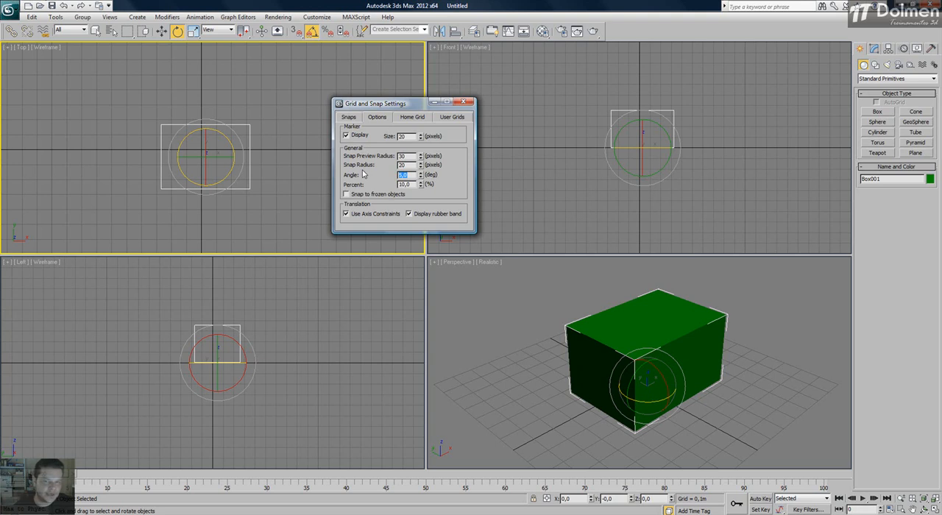
type("20")
left_click(228, 139)
mouse_move(227, 139)
left_mouse_down()
mouse_move(188, 112)
mouse_move(226, 143)
left_mouse_up()
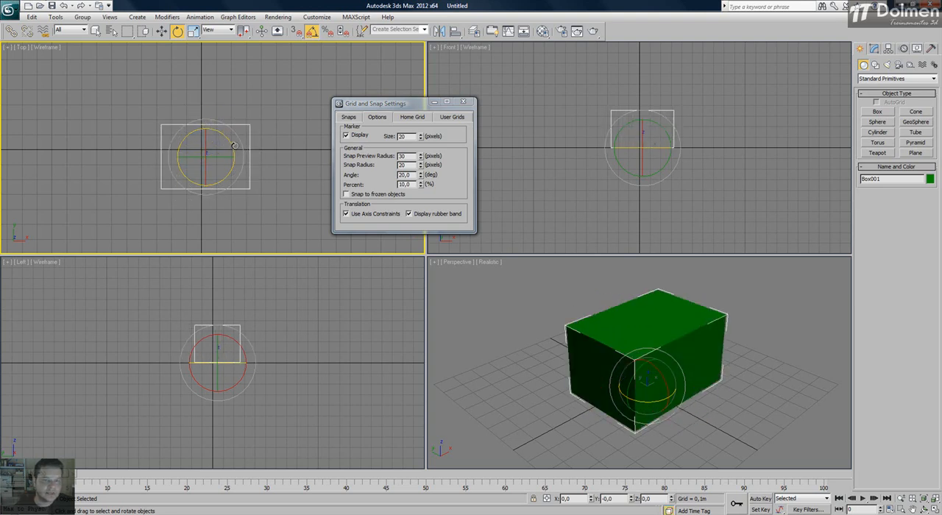
- Set the angle snap increment to 5° and close the grid and snap settings
double_click(407, 175)
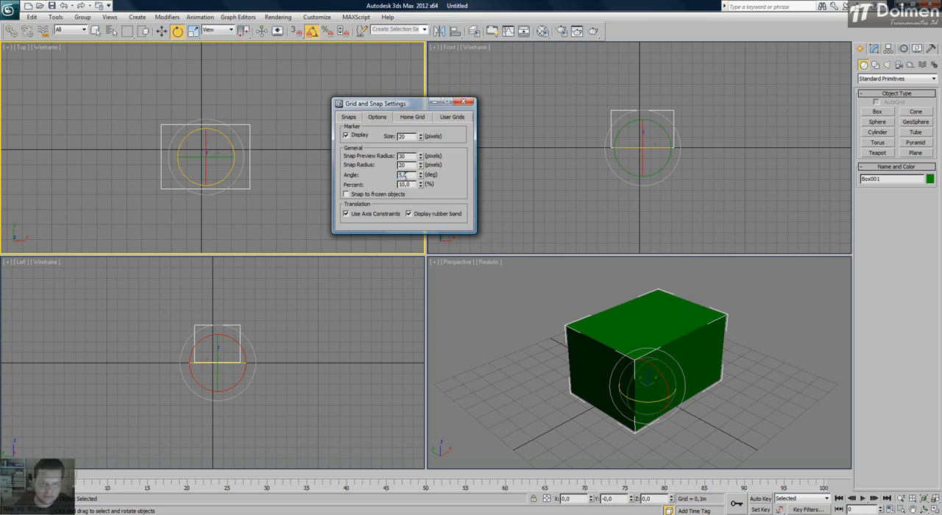
left_click(464, 103)
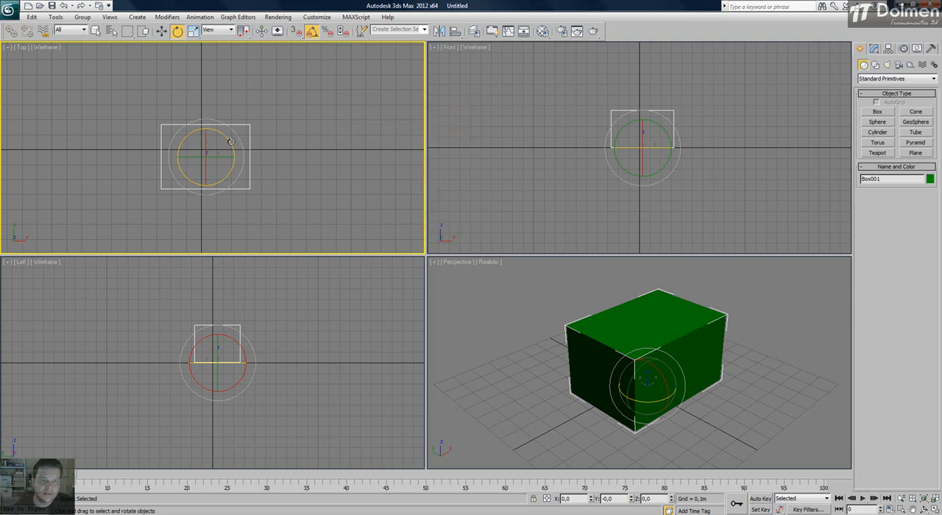
- Try rotating the box around Z in the Top viewport while switching angle snap on and off, leaving angle snap enabled
left_click_drag(230, 142, 253, 124)
key("a")
key("a")
key("a")
right_click(253, 124)
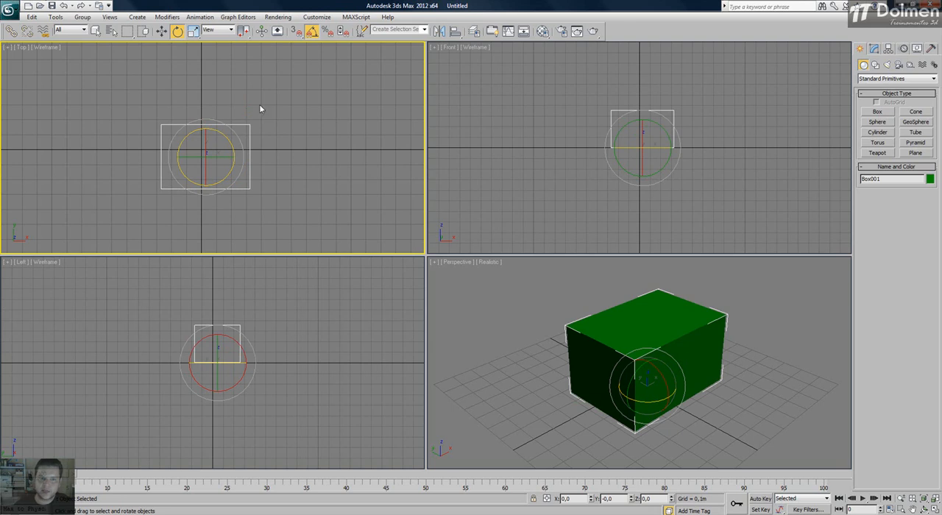
left_click(312, 33)
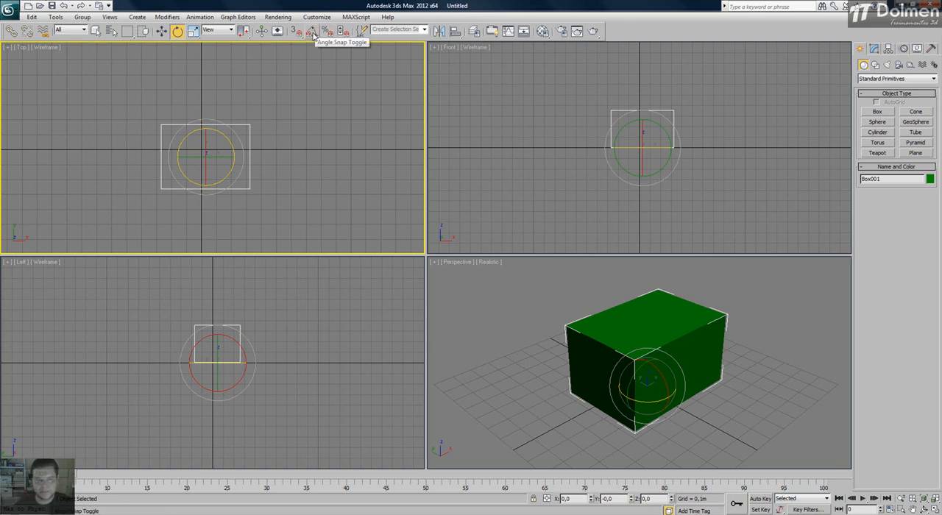
left_click(312, 33)
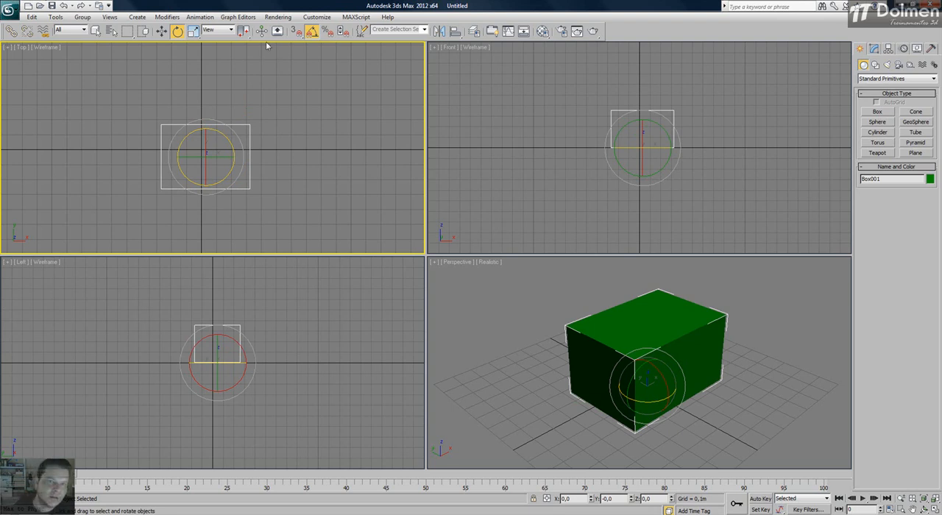
- Try scaling the box to about 185% along X in the Top viewport, and return it to 100%
left_click(194, 32)
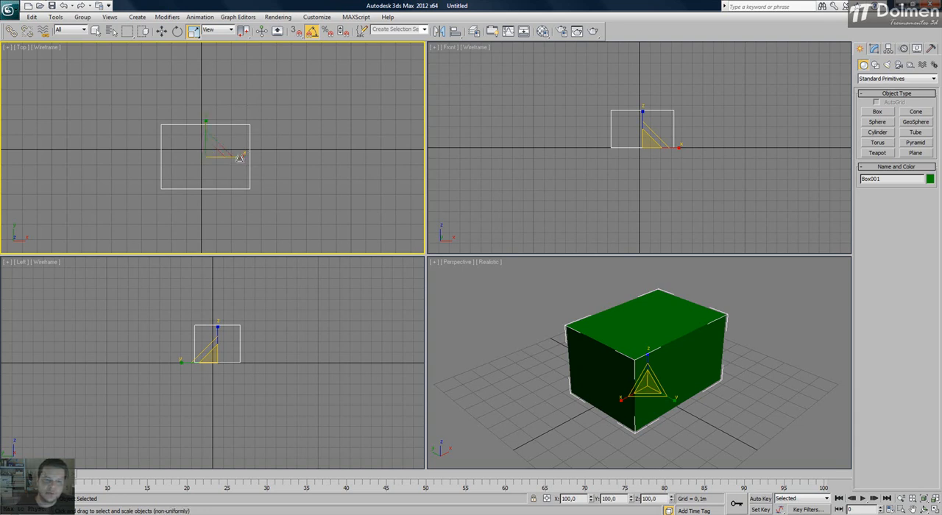
left_click_drag(240, 156, 270, 156)
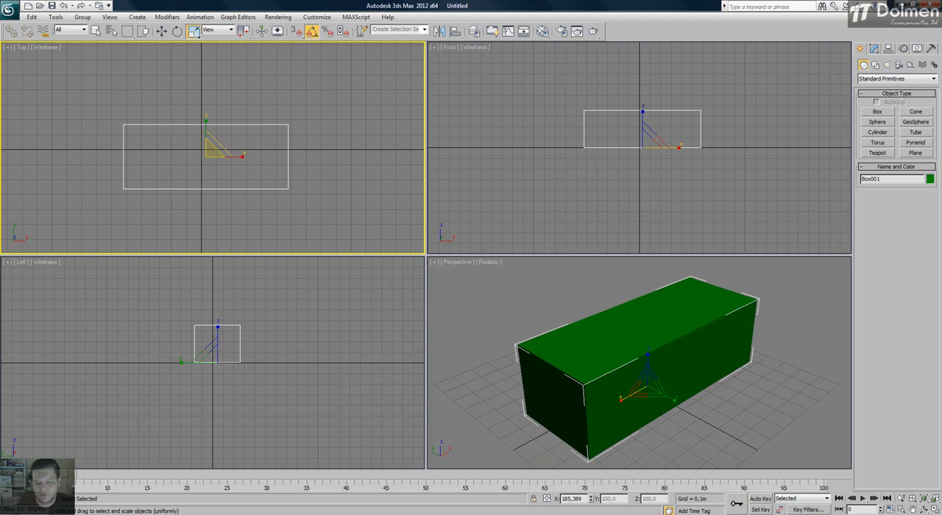
double_click(572, 499)
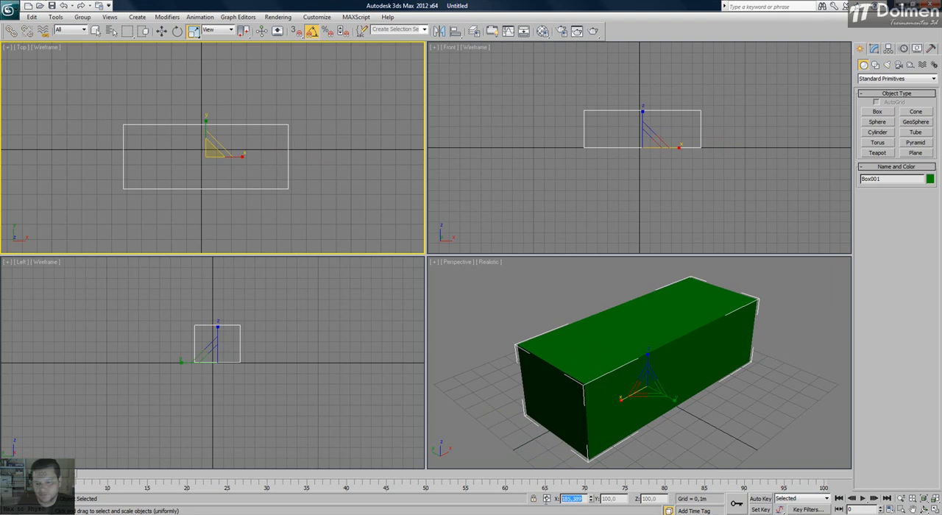
mouse_move(243, 155)
left_mouse_down()
mouse_move(263, 156)
mouse_move(217, 157)
mouse_move(236, 156)
left_mouse_up()
right_click(235, 156)
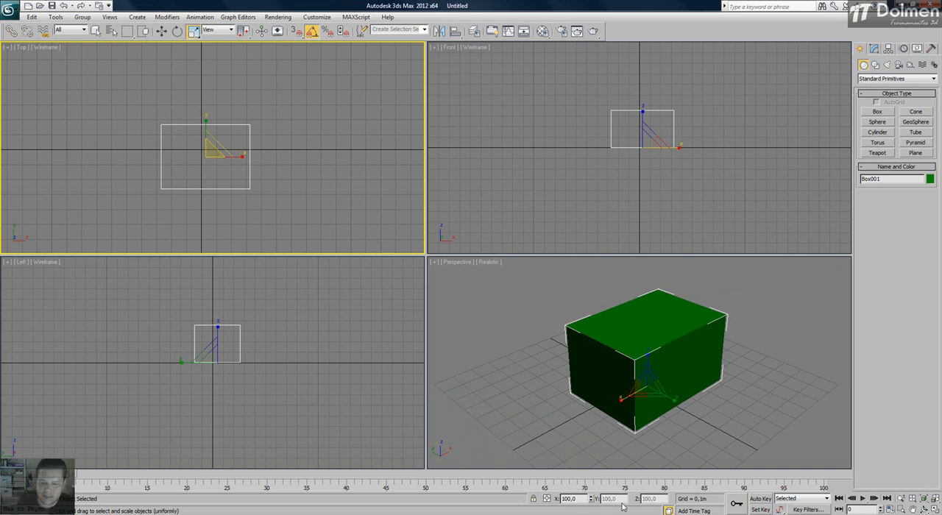
- Scale the box in the Top viewport to about 150% along X and about 180% along Y
left_click_drag(238, 156, 256, 154)
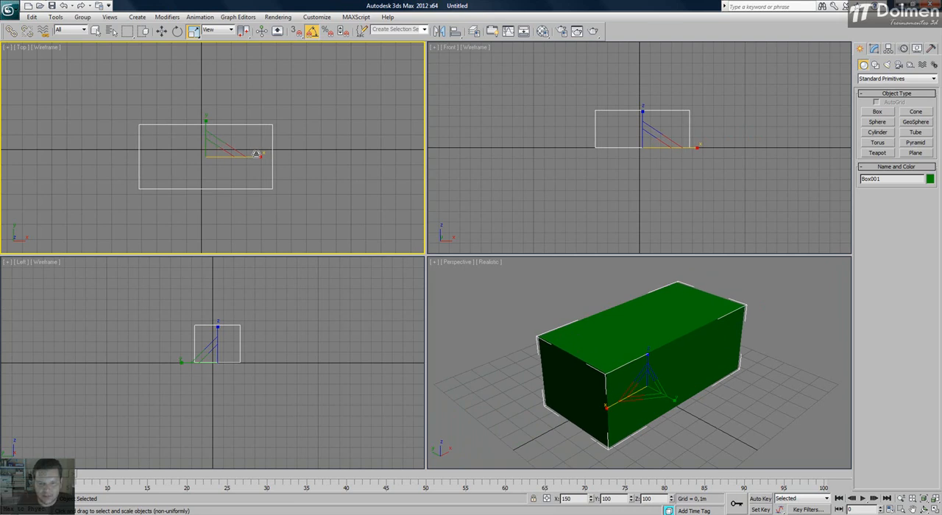
left_click_drag(256, 154, 257, 155)
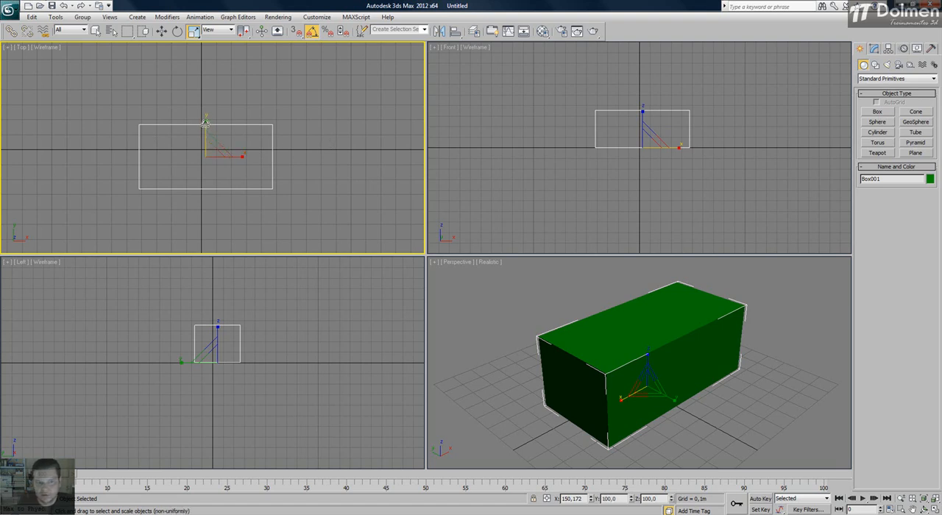
left_click_drag(205, 123, 206, 94)
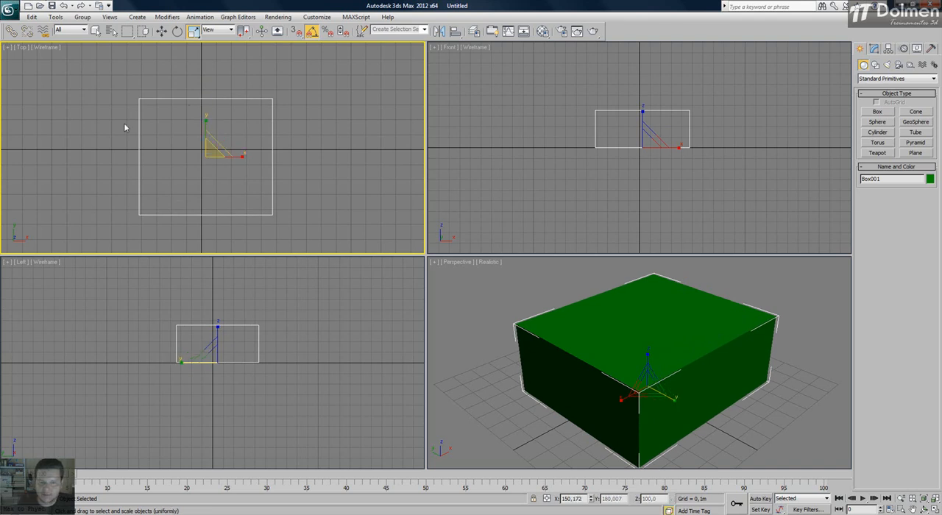
- Shrink the box along X and Y and uniformly in the Top viewport, to about 118% X, 123% Y and 94.5% Z
left_click_drag(241, 156, 208, 138)
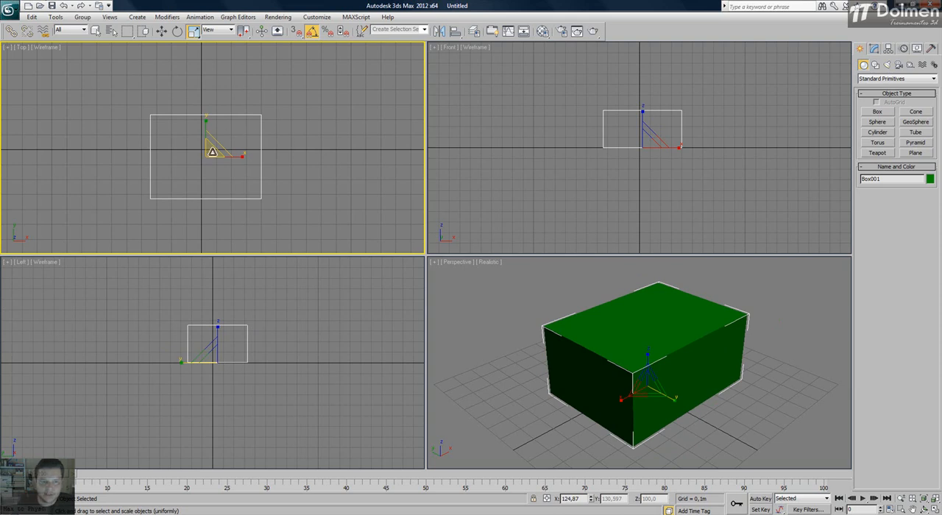
mouse_move(213, 152)
left_mouse_down()
mouse_move(210, 120)
mouse_move(213, 226)
mouse_move(218, 149)
left_mouse_up()
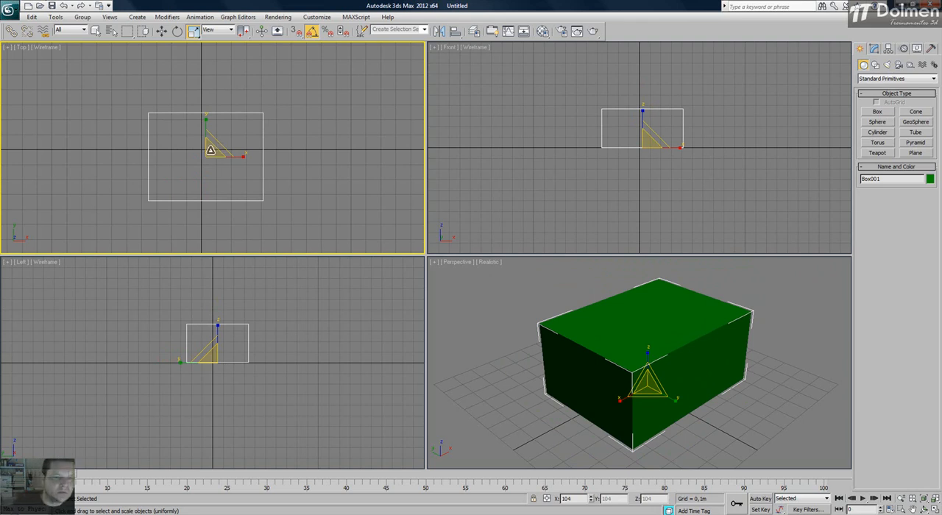
mouse_move(210, 150)
left_mouse_down()
mouse_move(206, 93)
mouse_move(206, 158)
left_mouse_up()
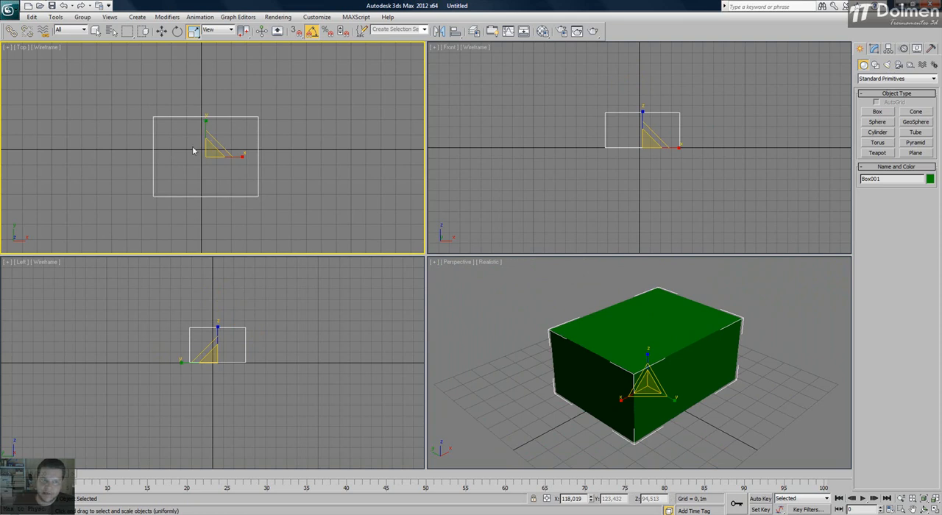
- Enlarge the box by 122% in the XY plane in the Top viewport, and make the Front viewport active
mouse_move(219, 143)
left_mouse_down()
mouse_move(250, 88)
mouse_move(226, 142)
mouse_move(216, 137)
mouse_move(234, 130)
mouse_move(255, 95)
mouse_move(226, 143)
left_mouse_up()
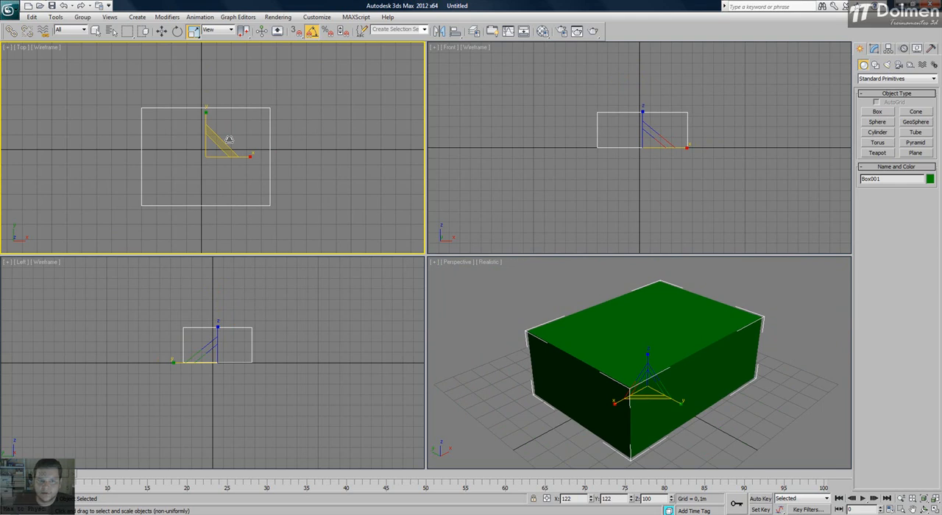
right_click(513, 129)
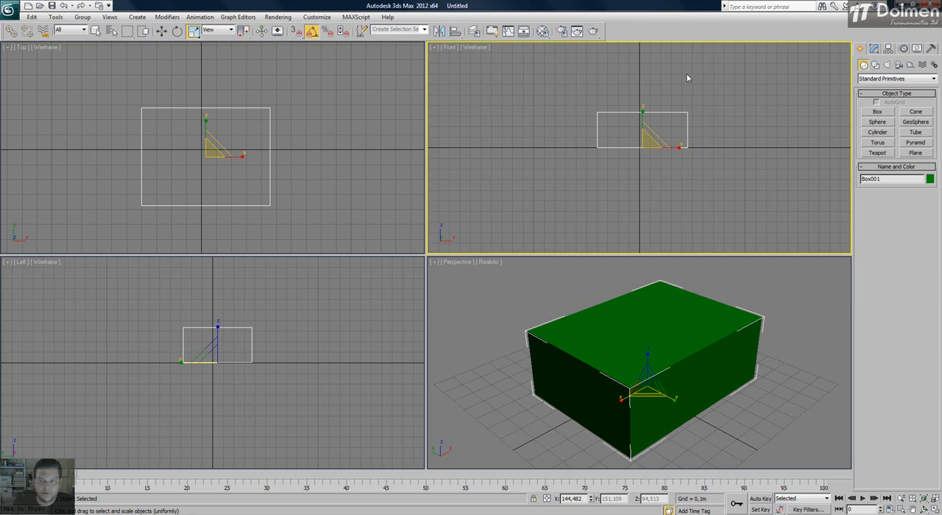
- Scale the box in the XZ plane to about 135% X and 67% Z, and in the YZ plane to about 208% Y and 92% Z
left_click_drag(641, 110, 662, 124)
left_click(230, 356)
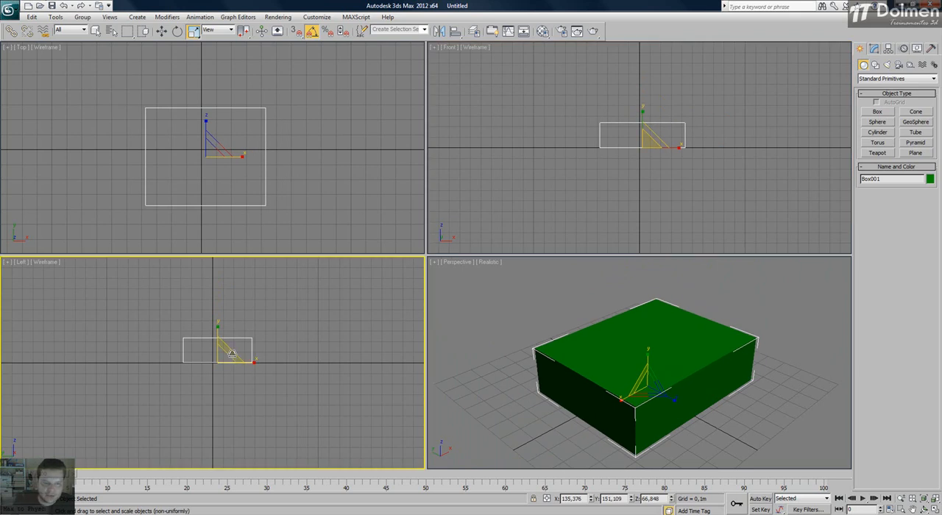
left_click_drag(231, 355, 253, 346)
- Scale the box in the Perspective viewport by single axes, planes and uniformly, to about 108% X, 247% Y and 77% Z
right_click(513, 309)
middle_click_drag(556, 344, 547, 336)
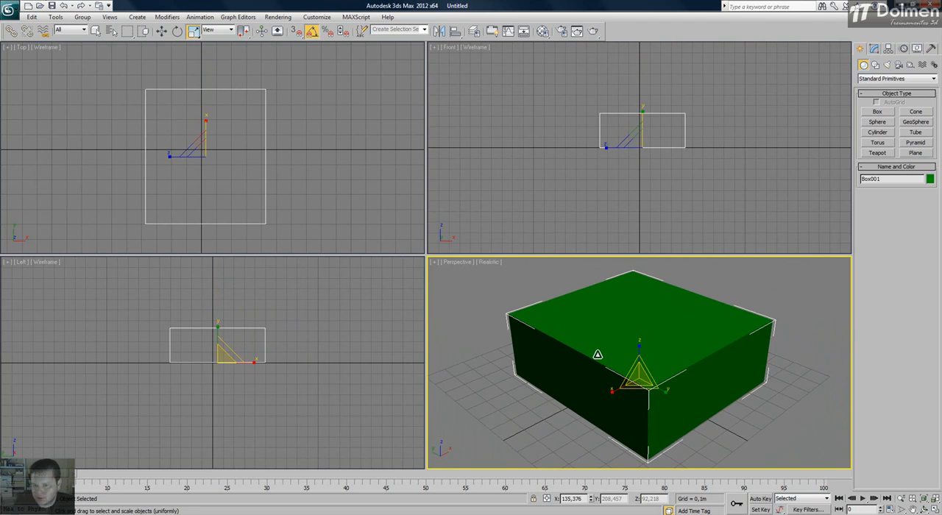
left_click_drag(613, 388, 667, 393)
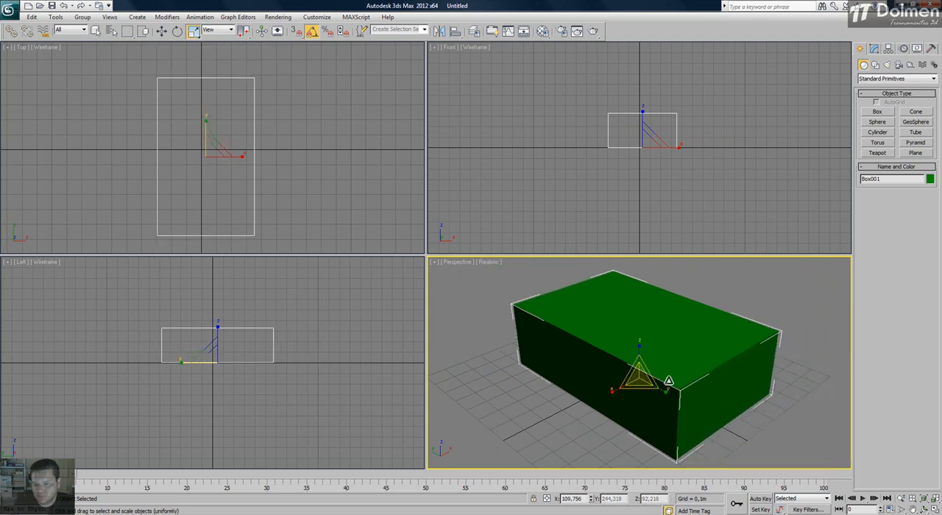
mouse_move(640, 343)
left_mouse_down()
mouse_move(643, 301)
mouse_move(641, 352)
left_mouse_up()
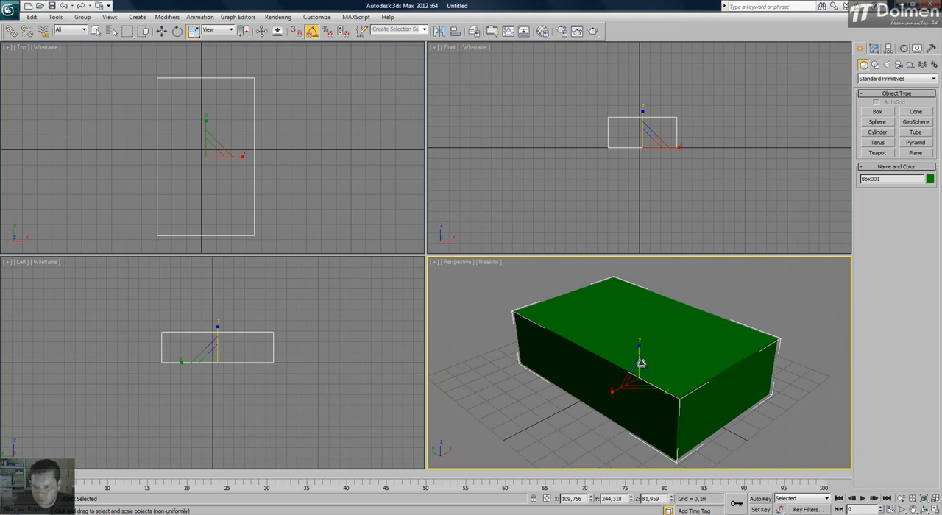
mouse_move(639, 376)
left_mouse_down()
mouse_move(640, 361)
mouse_move(637, 378)
left_mouse_up()
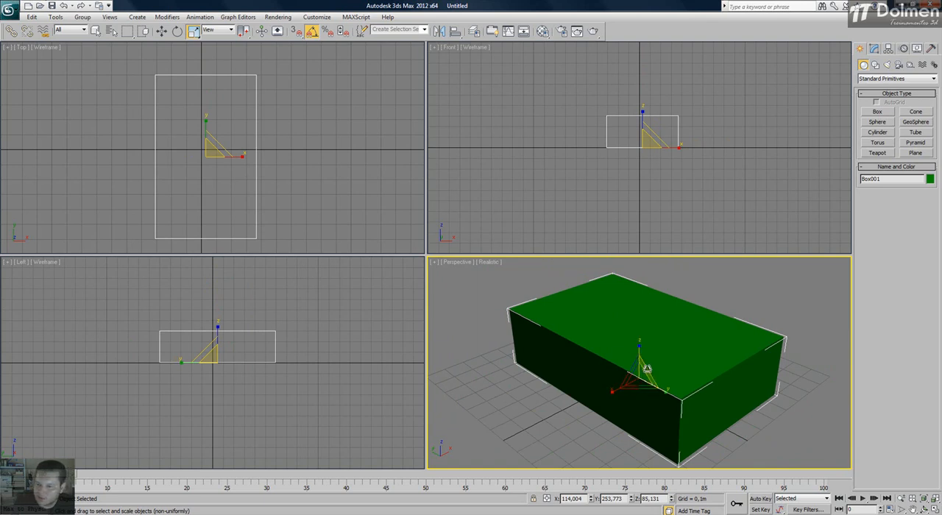
left_click_drag(646, 368, 631, 385)
- Scale the box in the Top viewport to about 276% along X and about 166% along Y
key("r")
left_click(229, 145)
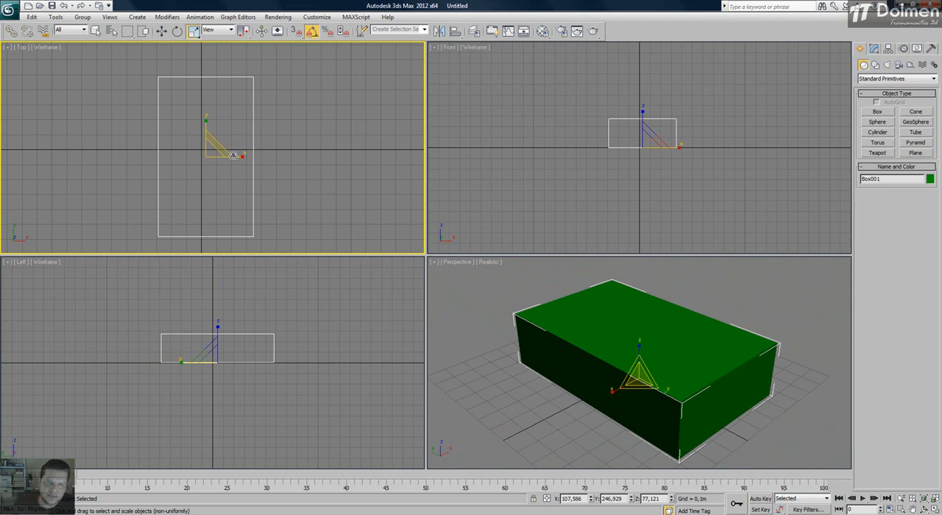
left_click_drag(229, 152, 293, 157)
left_click_drag(207, 122, 253, 145)
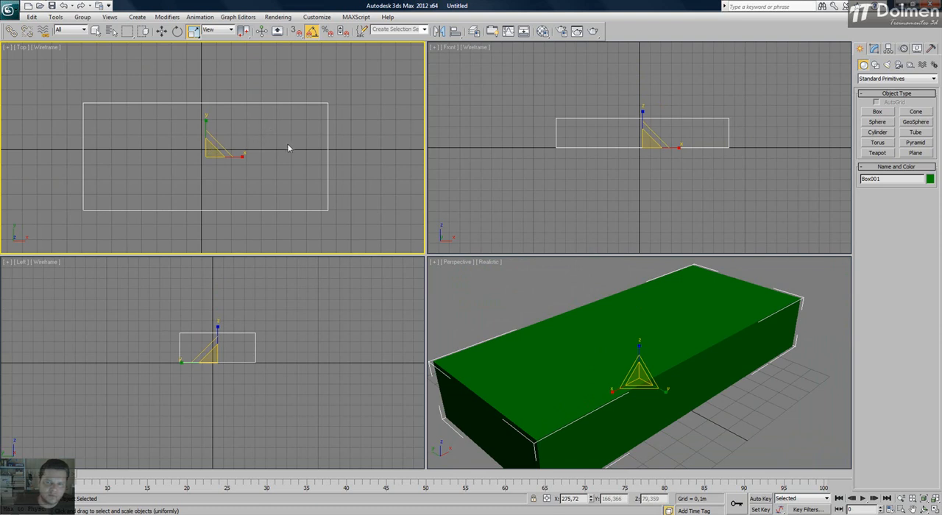
scroll(531, 314, "down", 3)
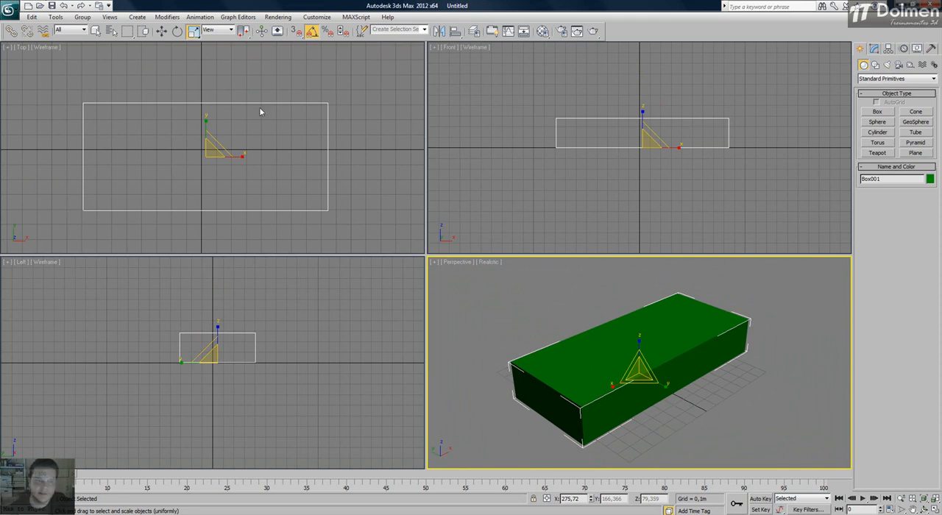
- Move the box to about X 0.13 m, Y -0.06 m in the Top viewport, and delete it
left_click(162, 32)
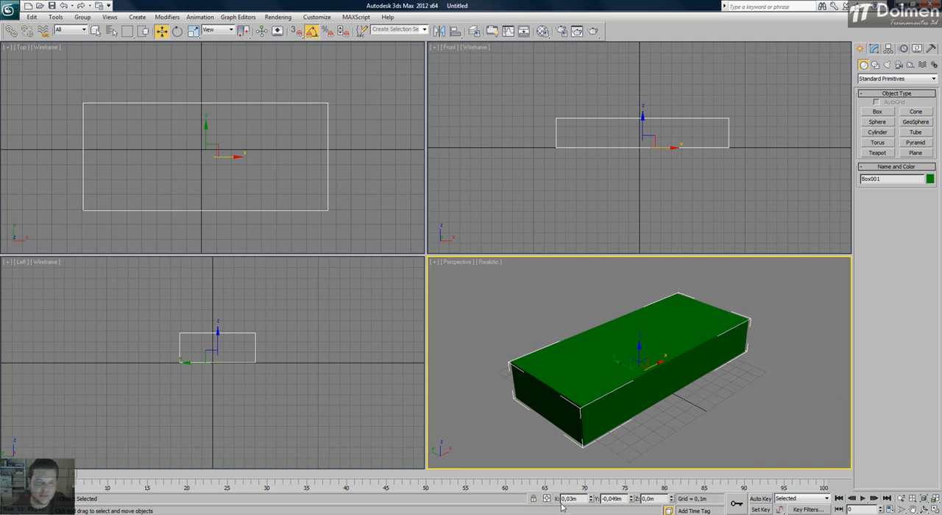
left_click(208, 134)
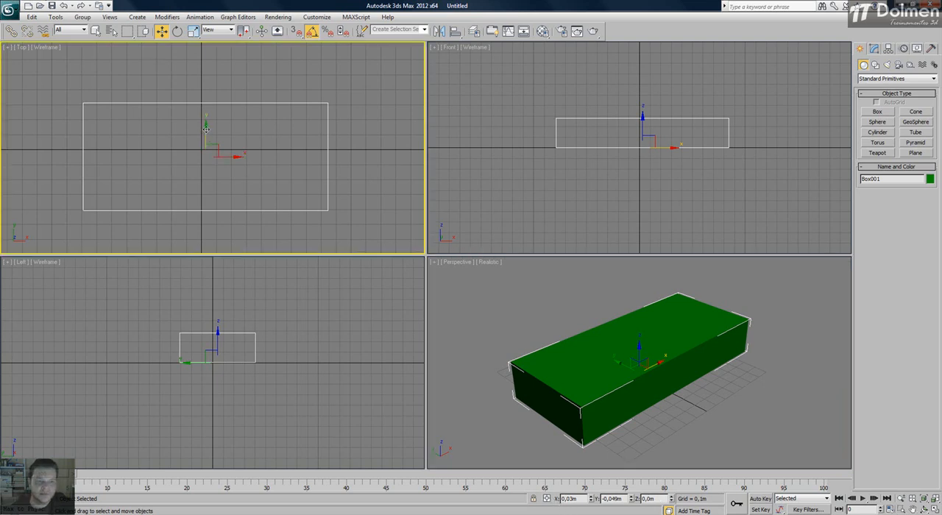
mouse_move(236, 158)
left_mouse_down()
mouse_move(269, 157)
mouse_move(231, 146)
left_mouse_up()
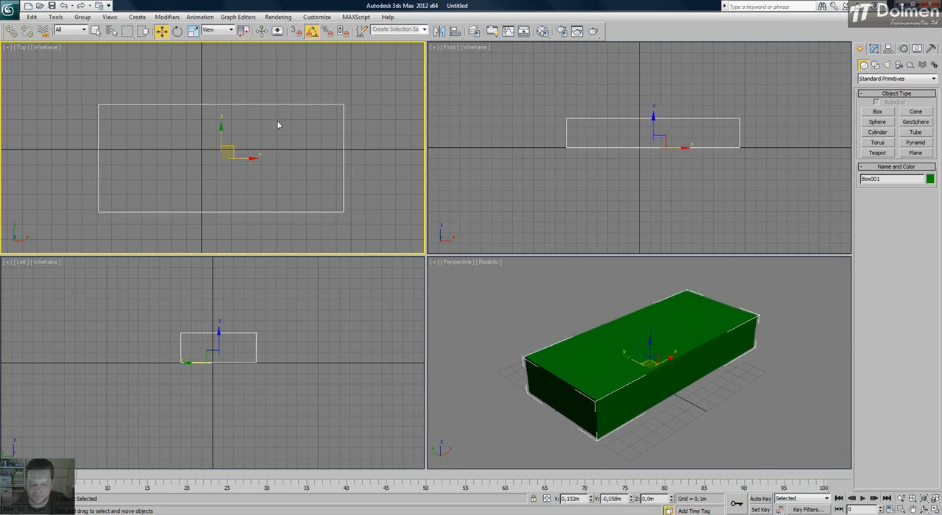
key("Delete")
left_click(551, 319)
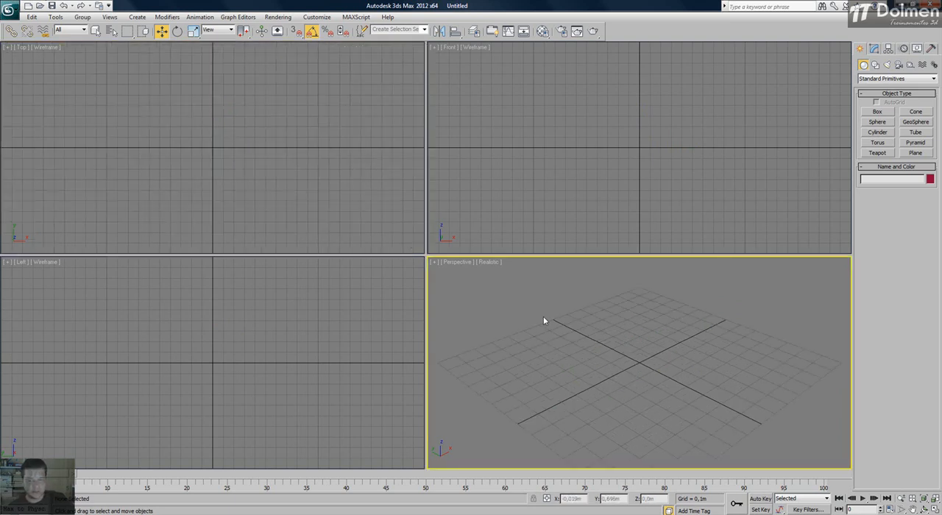
- Create three separate boxes in a row along X in the Top viewport, the last about 0.47 m long, 0.50 m wide and 0.36 m high
left_click(877, 111)
left_click_drag(134, 121, 178, 171)
left_click(178, 144)
left_click_drag(221, 122, 266, 170)
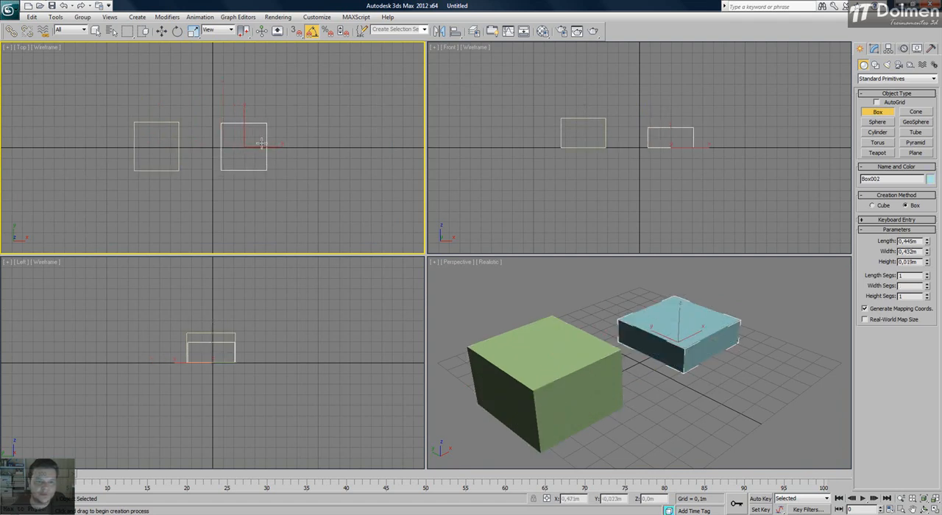
left_click(261, 133)
left_click_drag(312, 123, 366, 172)
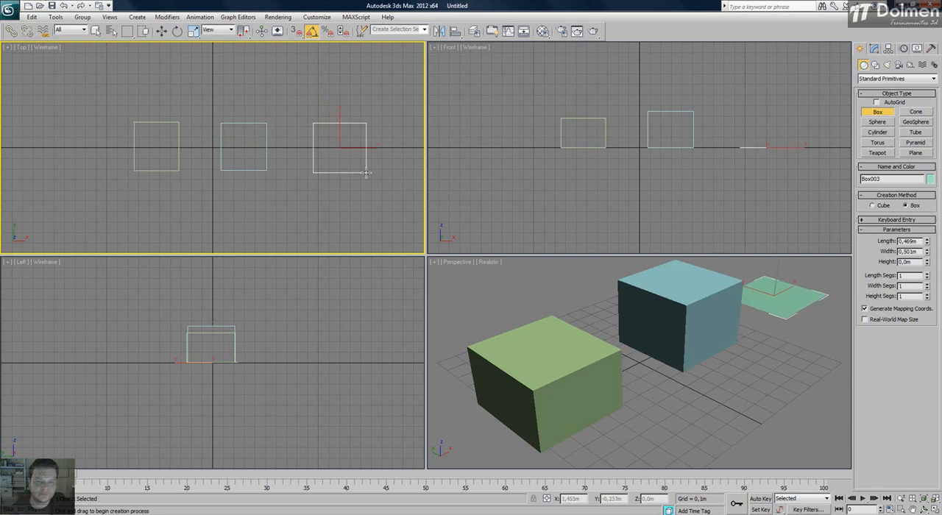
left_click(351, 139)
key("w")
scroll(683, 297, "down", 3)
middle_click_drag(684, 297, 677, 327)
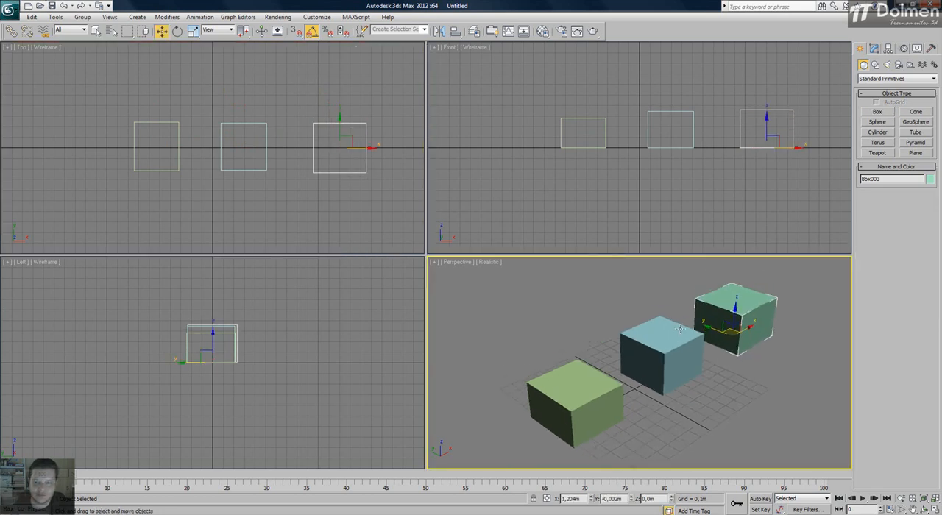
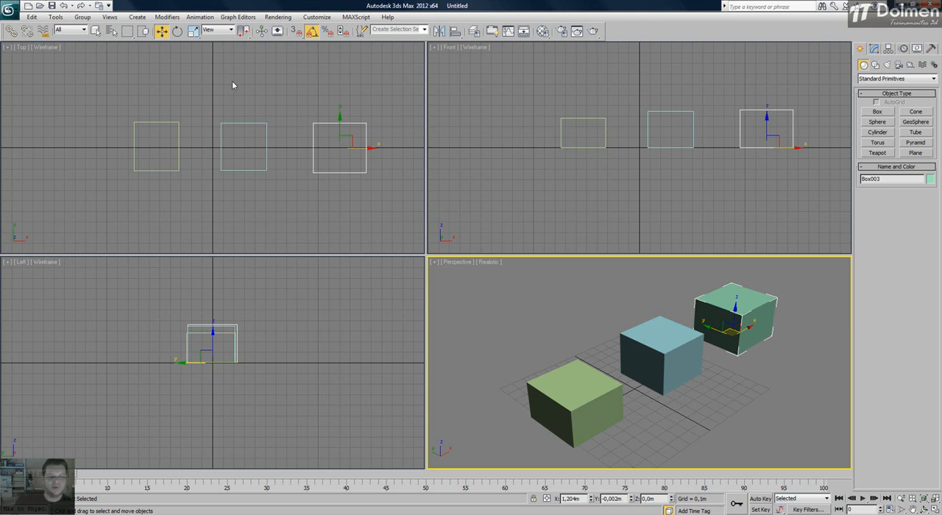
left_click(189, 87)
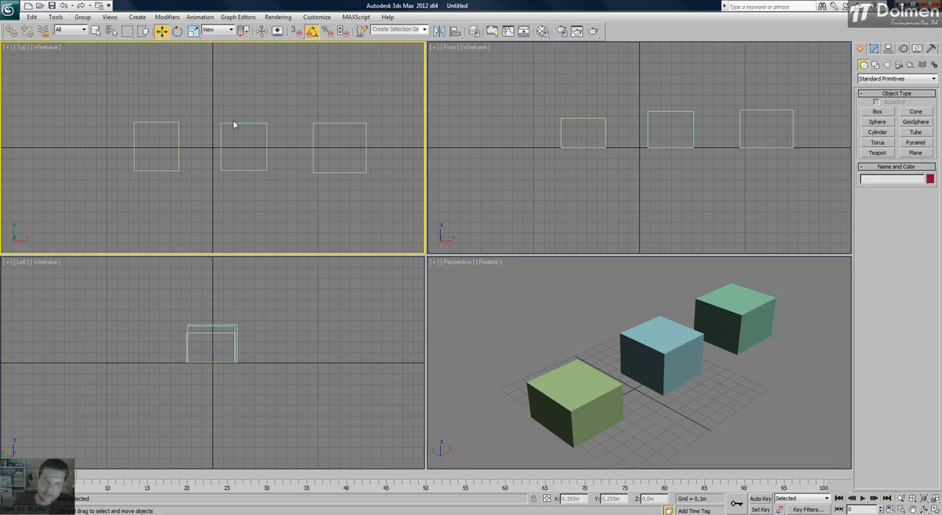
left_click_drag(248, 107, 161, 187)
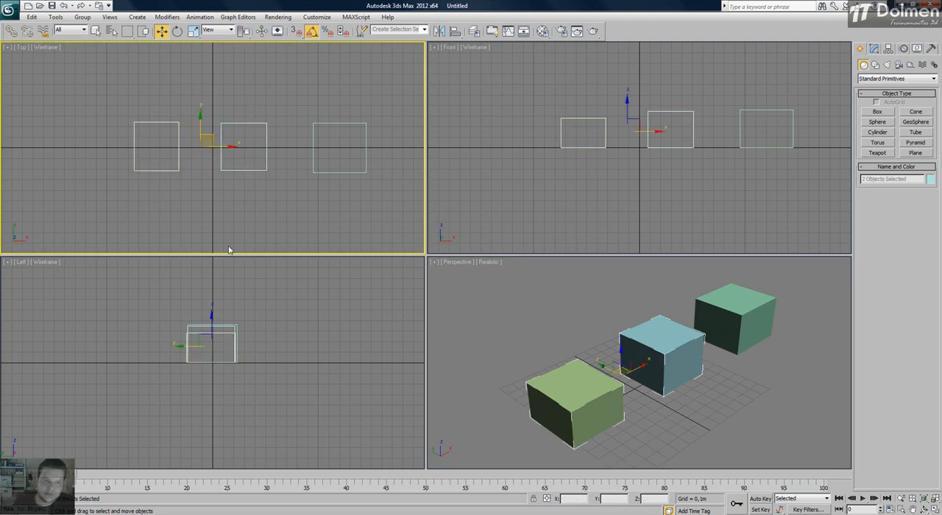
left_click(207, 195)
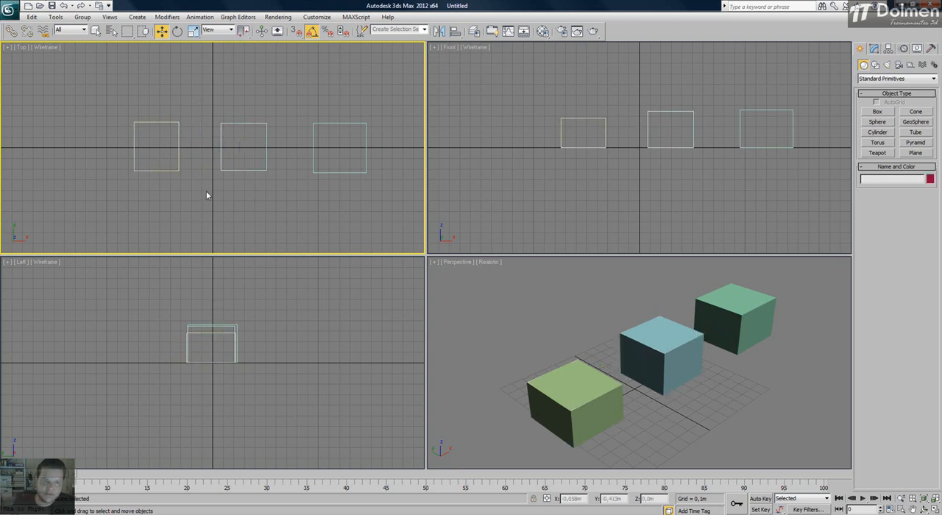
left_click_drag(181, 103, 157, 164)
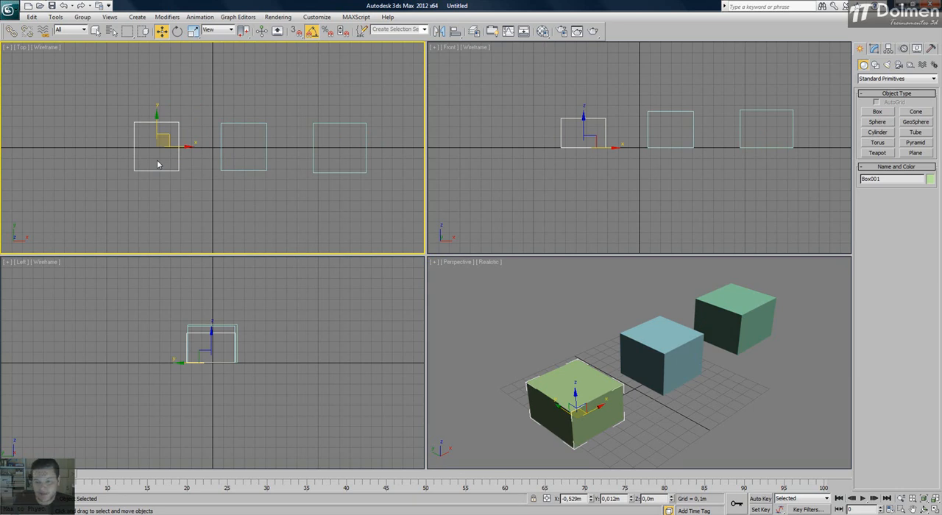
left_click(92, 52)
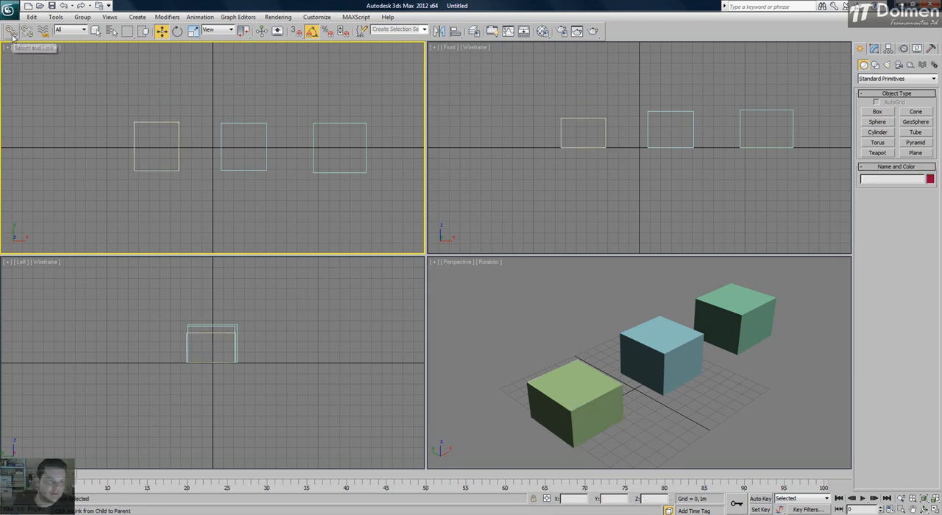
- Link the middle box as a child of the left box with Select and Link in the Top viewport
left_click(11, 31)
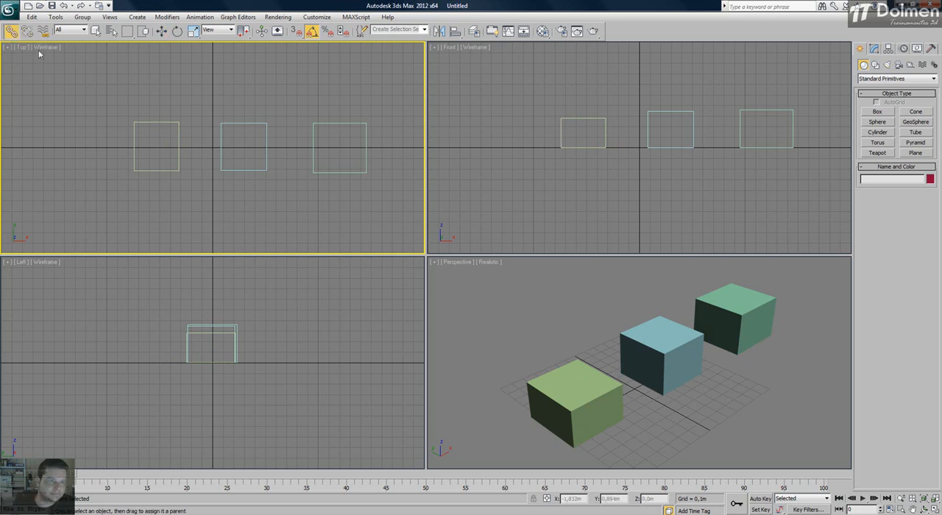
left_click(251, 124)
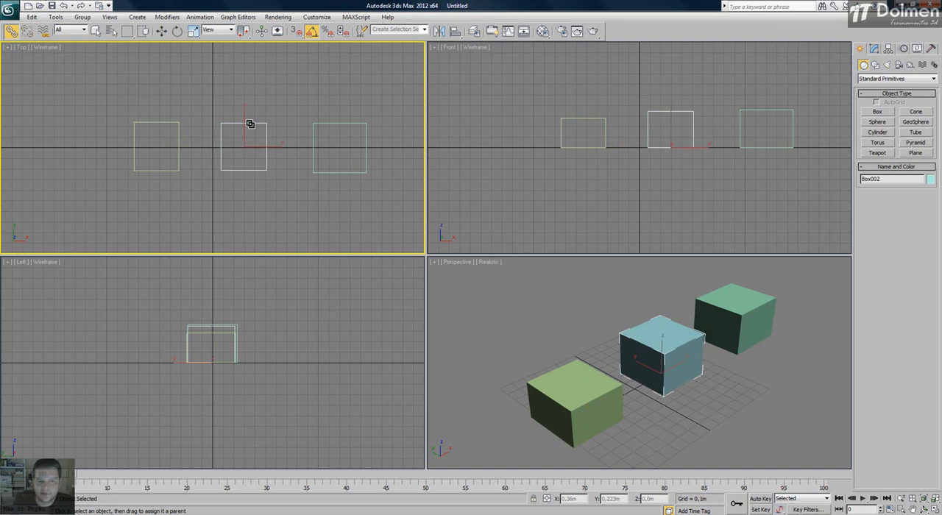
left_click_drag(251, 124, 179, 137)
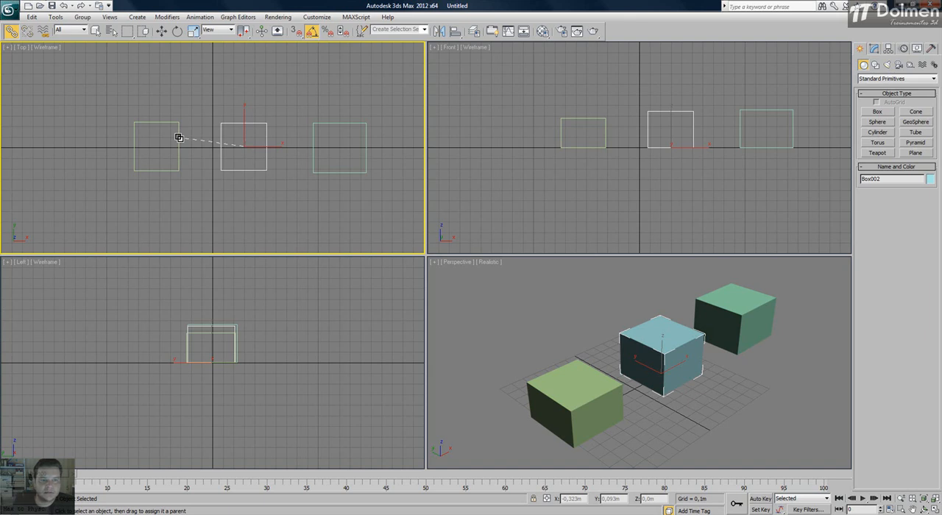
left_click_drag(178, 138, 178, 137)
- Test the link by moving the left parent box and scaling it uniformly to about 106% in the Top viewport
left_click(161, 31)
left_click(151, 163)
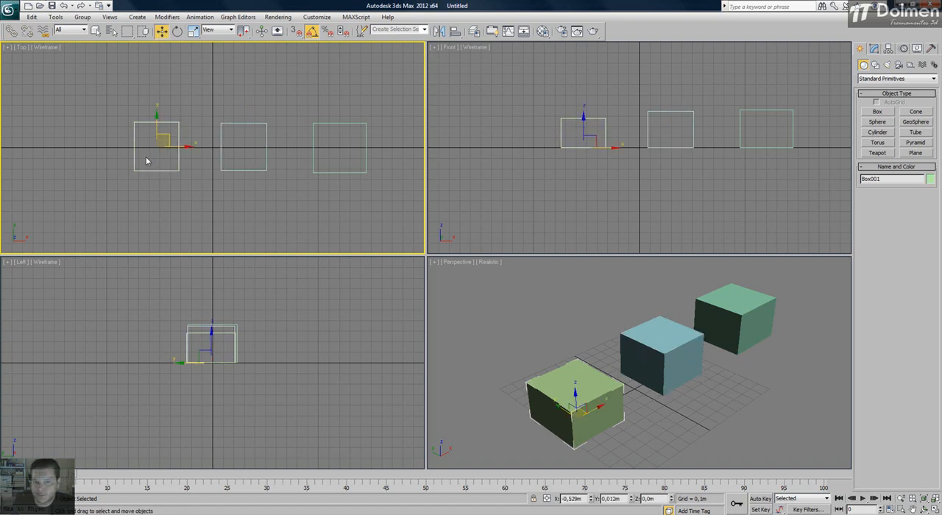
left_click_drag(156, 123, 158, 144)
left_click(178, 30)
left_click(193, 30)
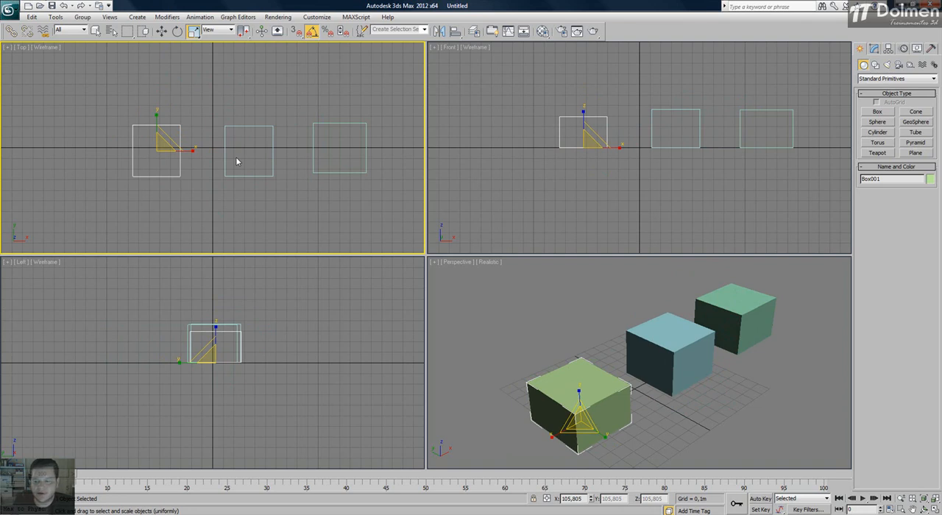
- Transform the middle child box on its own, and move the left parent box to about X -0.54 m, Y 0.04 m
left_click(161, 30)
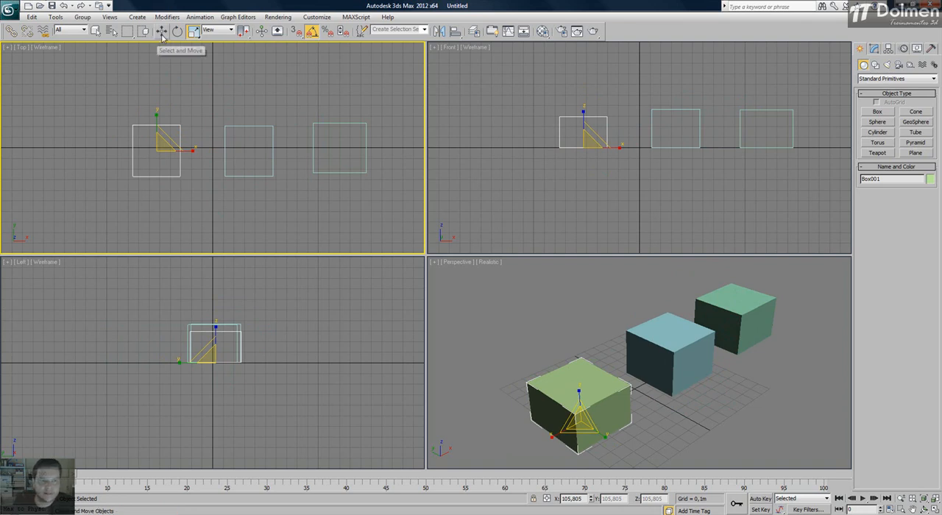
left_click(248, 159)
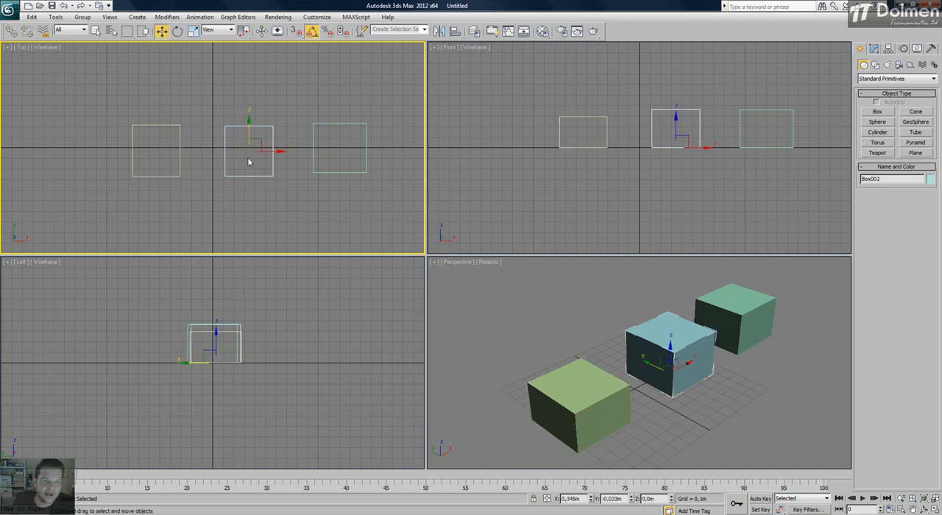
left_click_drag(248, 155, 157, 130)
left_click(178, 31)
left_click(161, 30)
left_click(166, 141)
left_click(335, 92)
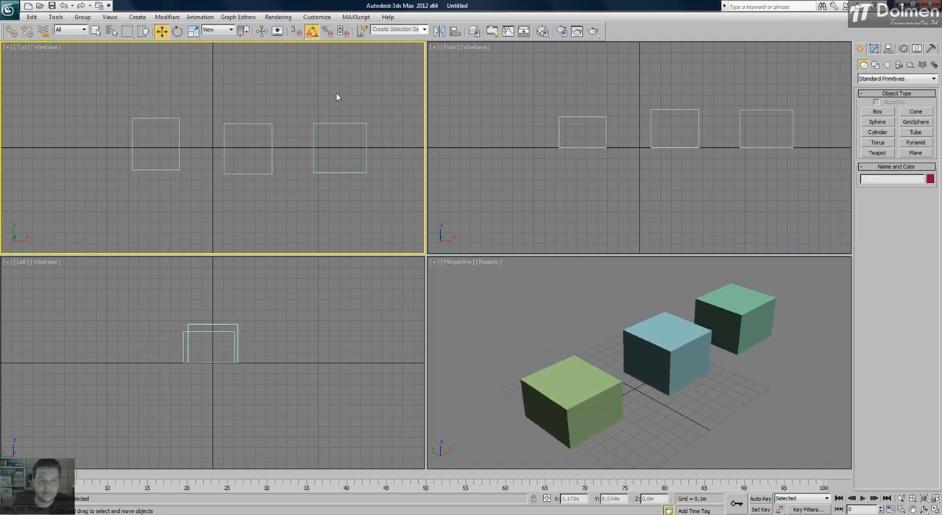
- Link the right box as a child of the middle box in the Top viewport
left_click_drag(321, 148, 321, 144)
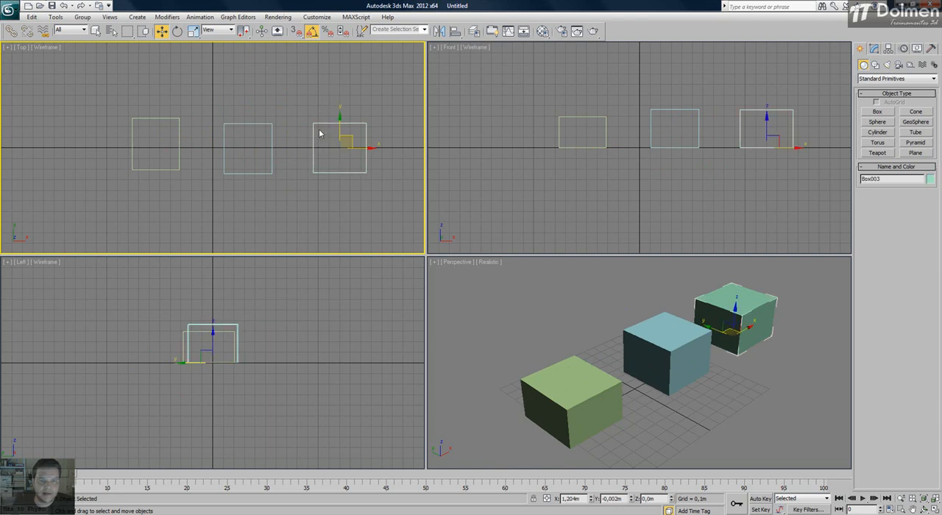
left_click(298, 107)
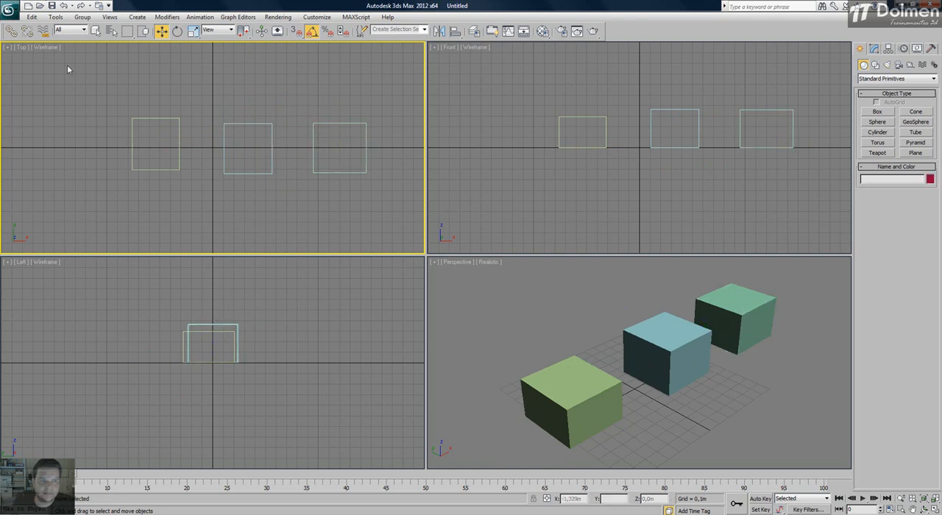
left_click(12, 33)
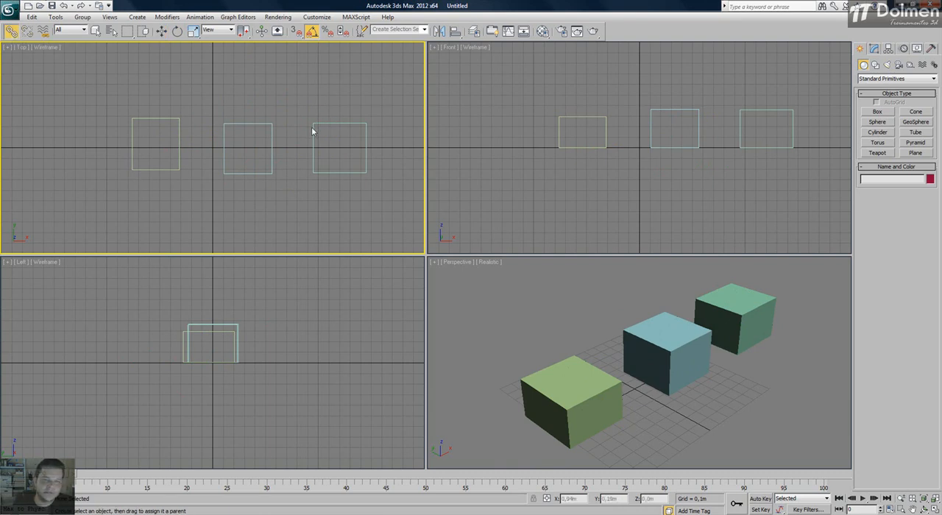
left_click_drag(311, 129, 272, 134)
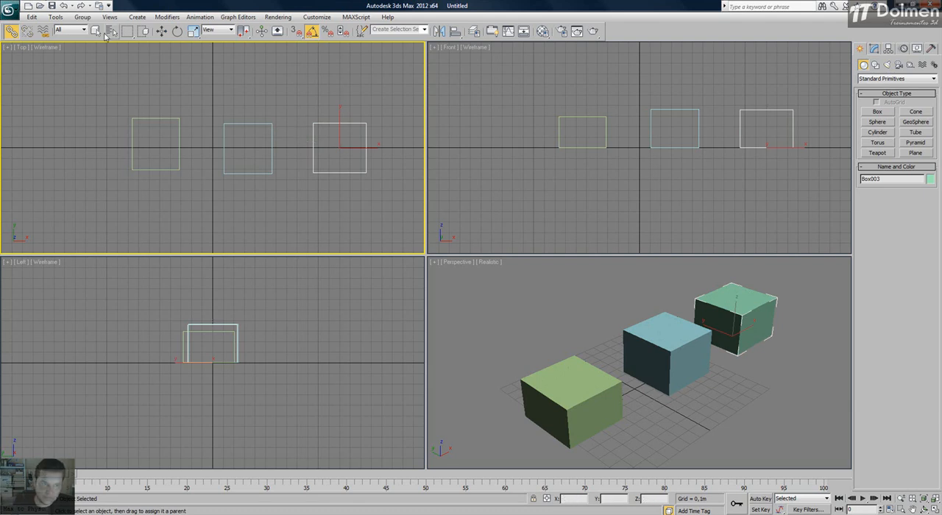
- Move the left box in the Top viewport to test the whole linked chain, and activate the Rotate tool for it
left_click(163, 31)
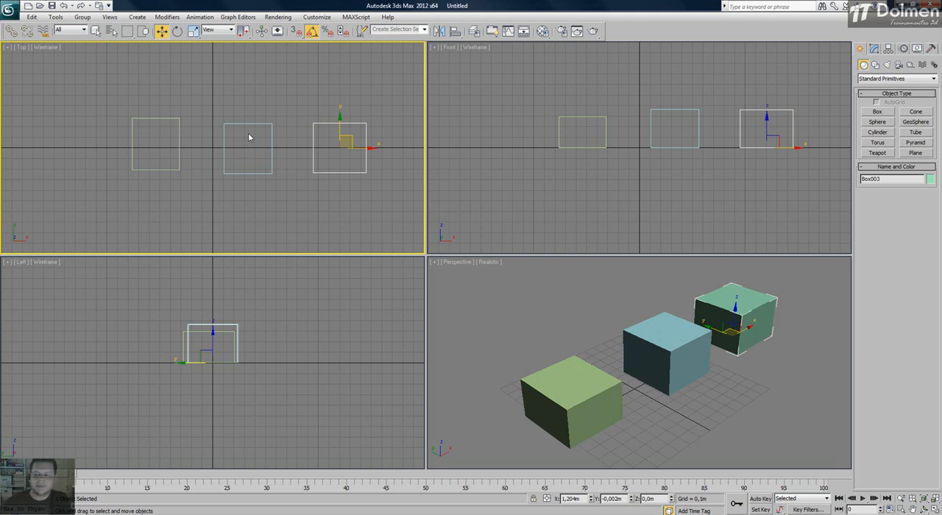
left_click(179, 127)
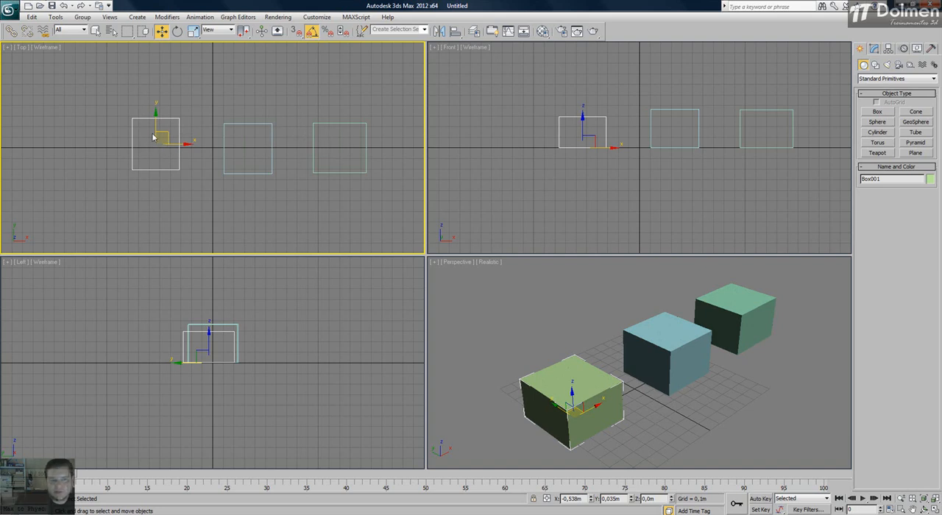
left_click_drag(156, 122, 128, 132)
key("e")
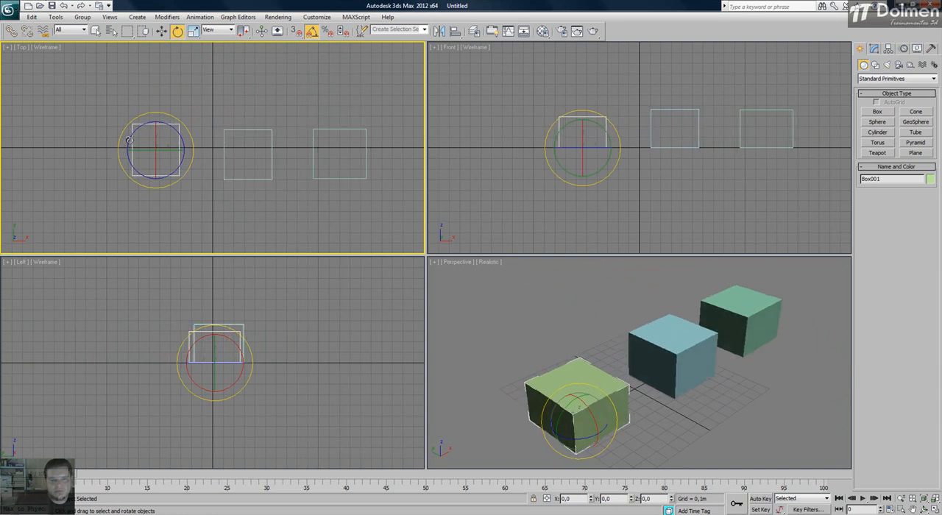
- Move the middle box along Y to about 0.02 m in the Top viewport to test its link to the right box
left_click(245, 168)
left_click(161, 31)
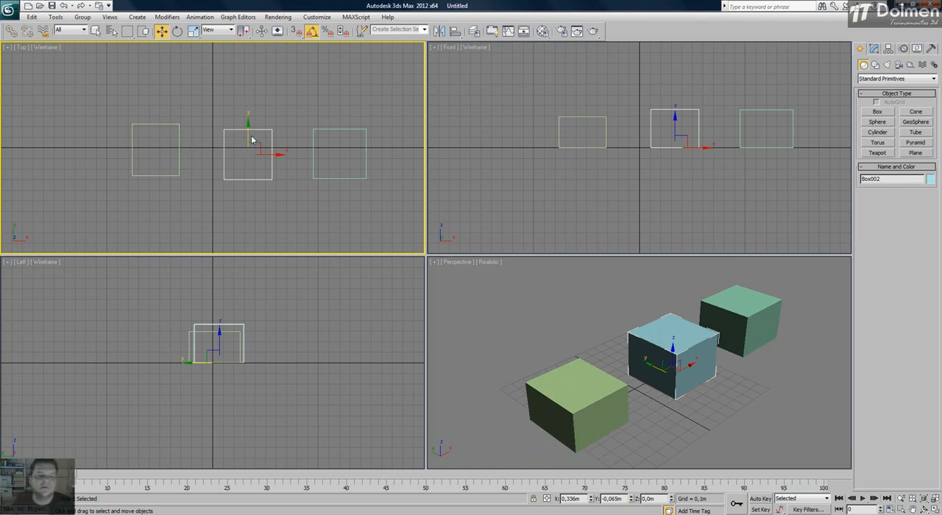
left_click_drag(248, 131, 211, 129)
left_click(178, 31)
- Move the right box, the last child in the chain, along Y to about 0.003 m in the Top viewport
left_click(320, 158)
left_click(161, 30)
left_click_drag(339, 118, 359, 124)
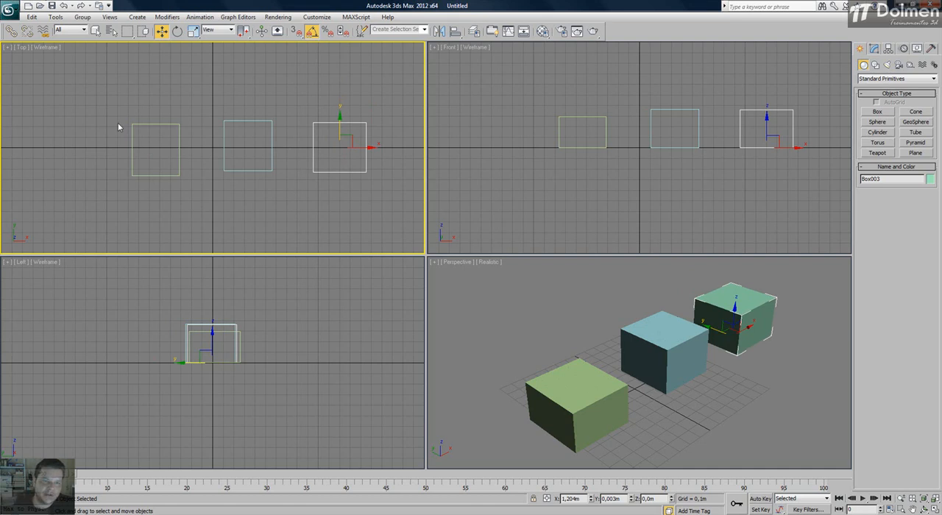
- Unlink all three boxes together, and clear the selection
left_click(280, 97)
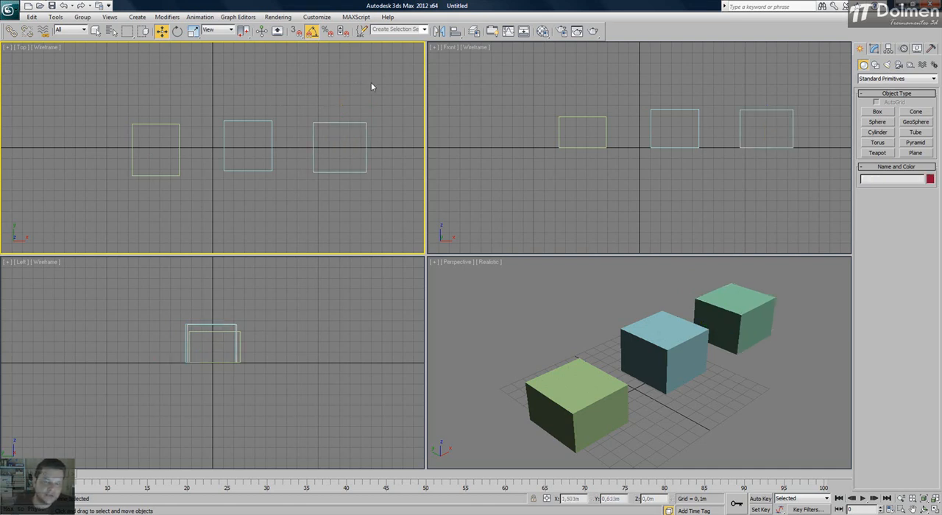
left_click_drag(387, 89, 95, 211)
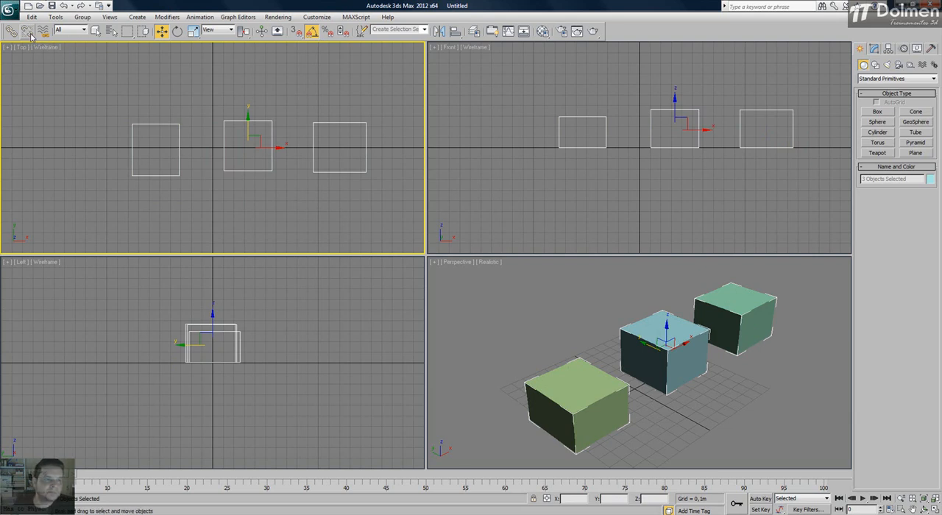
left_click(172, 89)
- Move the left, middle and right boxes separately along Y in the Top viewport, the right one to about -0.03 m
left_click(163, 126)
mouse_move(155, 128)
left_mouse_down()
mouse_move(154, 108)
mouse_move(151, 120)
left_mouse_up()
left_click(245, 125)
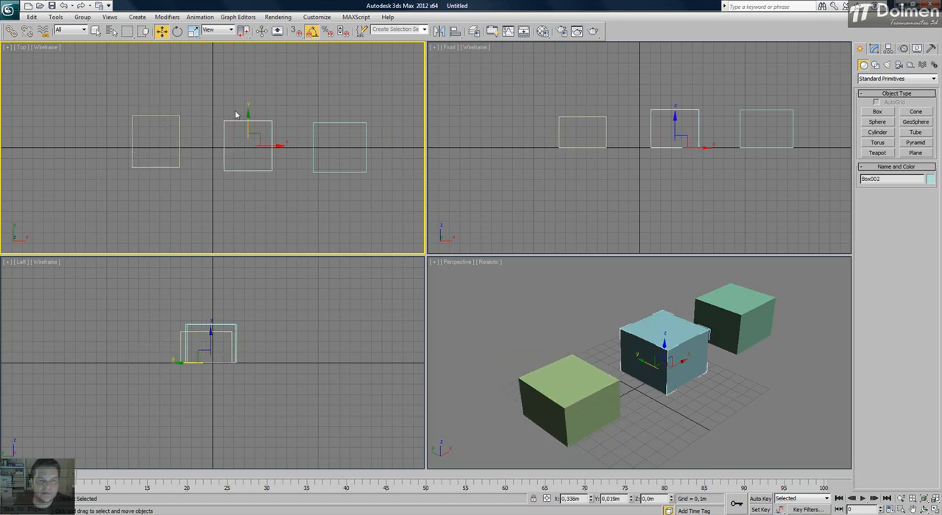
mouse_move(252, 128)
left_mouse_down()
mouse_move(255, 109)
mouse_move(255, 120)
left_mouse_up()
left_click(324, 153)
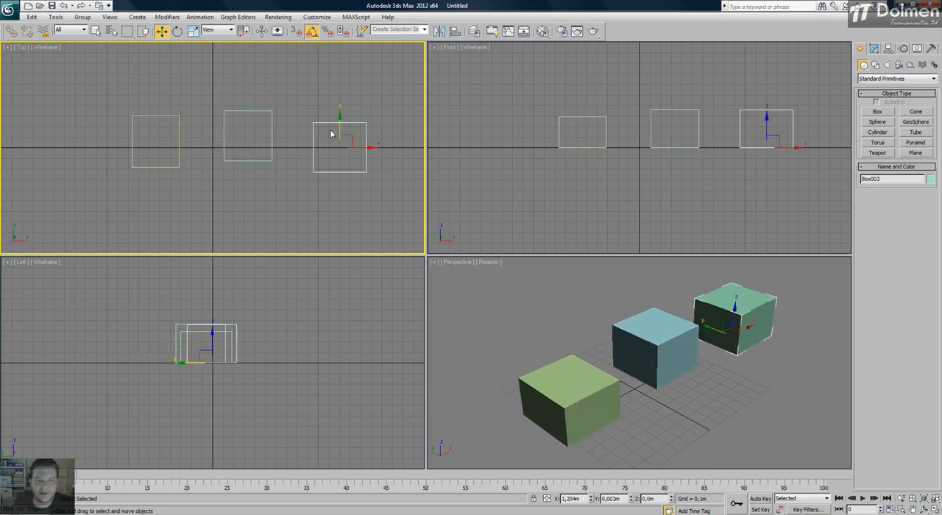
mouse_move(341, 125)
left_mouse_down()
mouse_move(344, 94)
mouse_move(345, 128)
left_mouse_up()
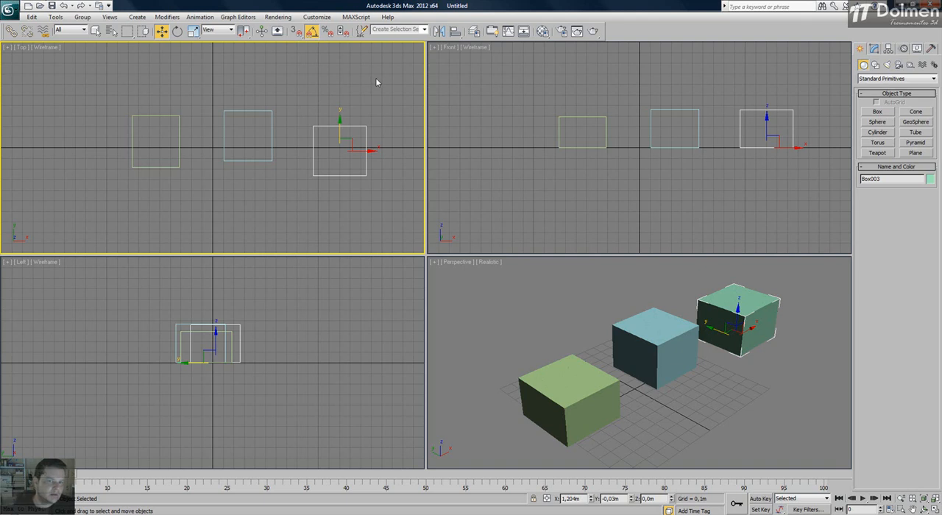
- Delete all three boxes from the scene
left_click_drag(368, 78, 145, 198)
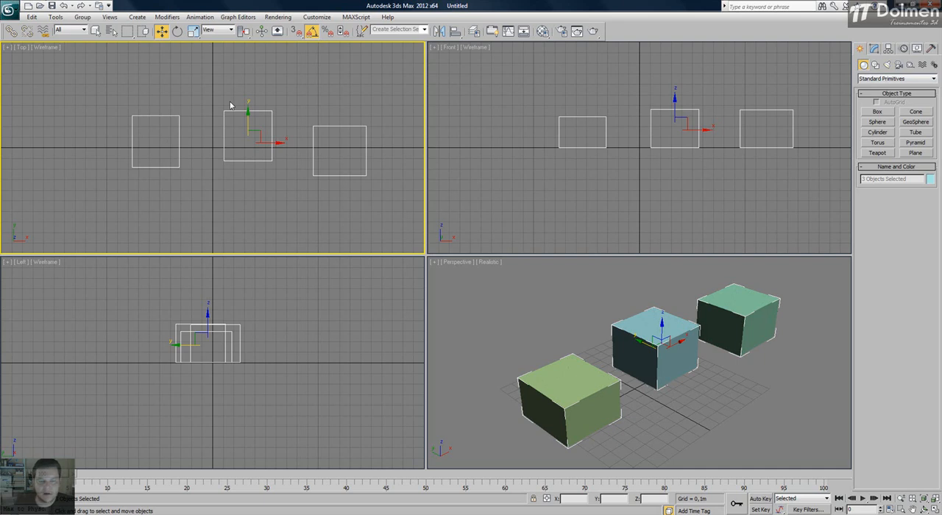
key("Delete")
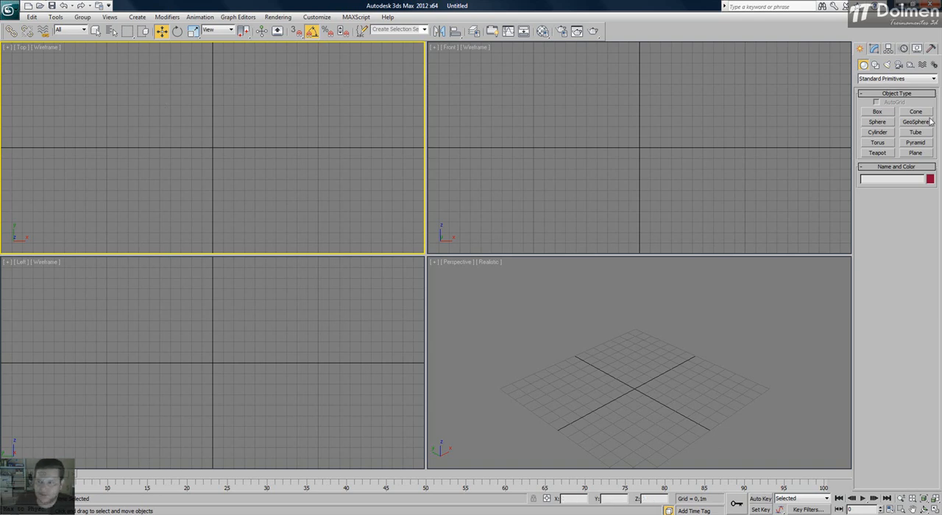
- Create a plane about 0.71 m long and 1.30 m wide in the Top viewport, with 20 length and 20 width segments
left_click(915, 153)
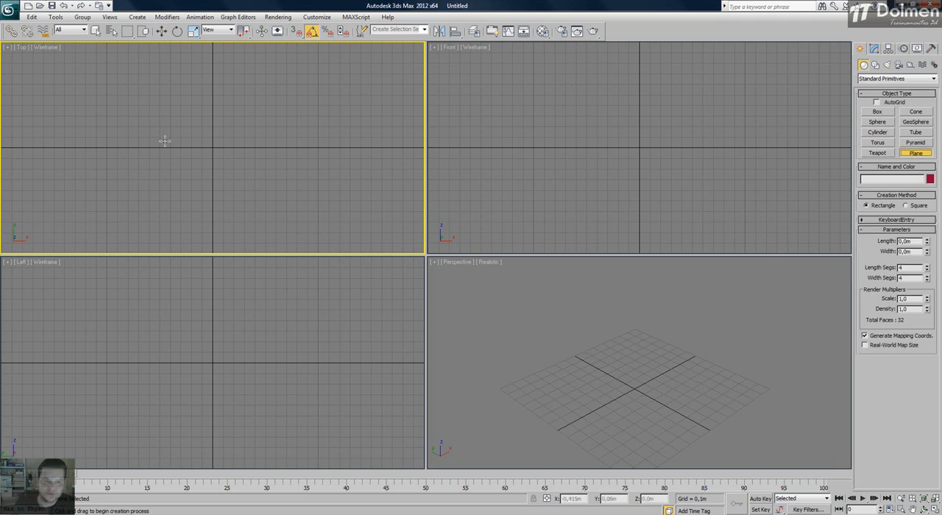
left_click_drag(158, 144, 296, 219)
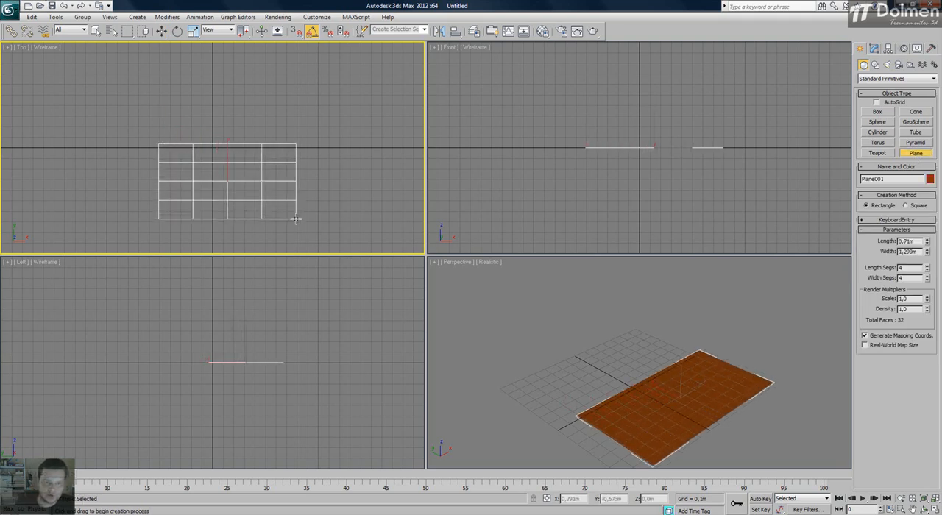
double_click(913, 267)
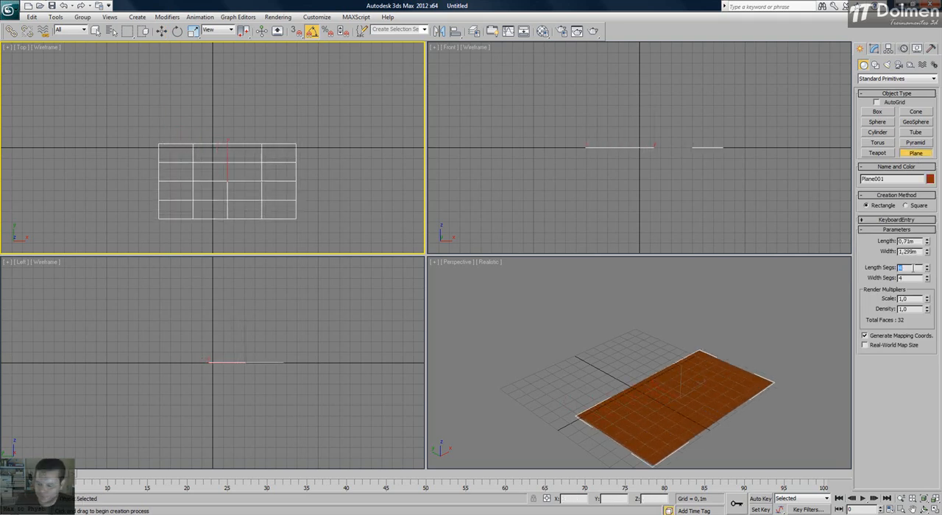
type("20")
key("Tab")
type("20")
key("Return")
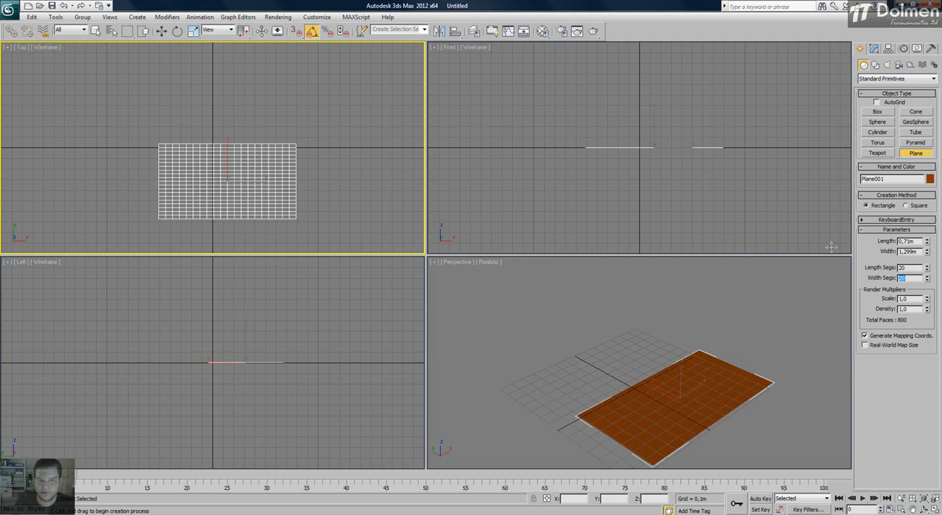
key("w")
- Create a Ripple space warp beyond the plane's upper edge in the Top viewport, with amplitudes about -0.074 m and wave length about 0.188 m
middle_click_drag(333, 131, 334, 142)
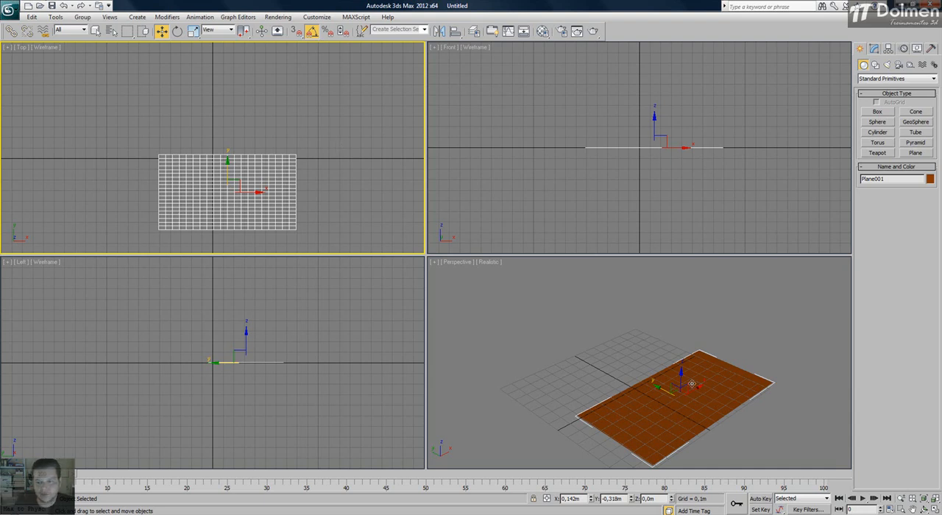
left_click(922, 66)
left_click(899, 79)
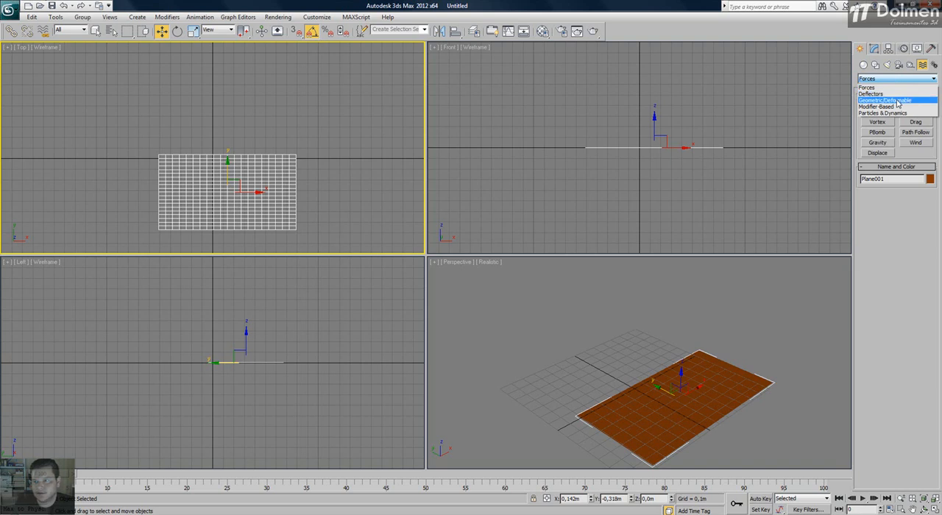
left_click(913, 101)
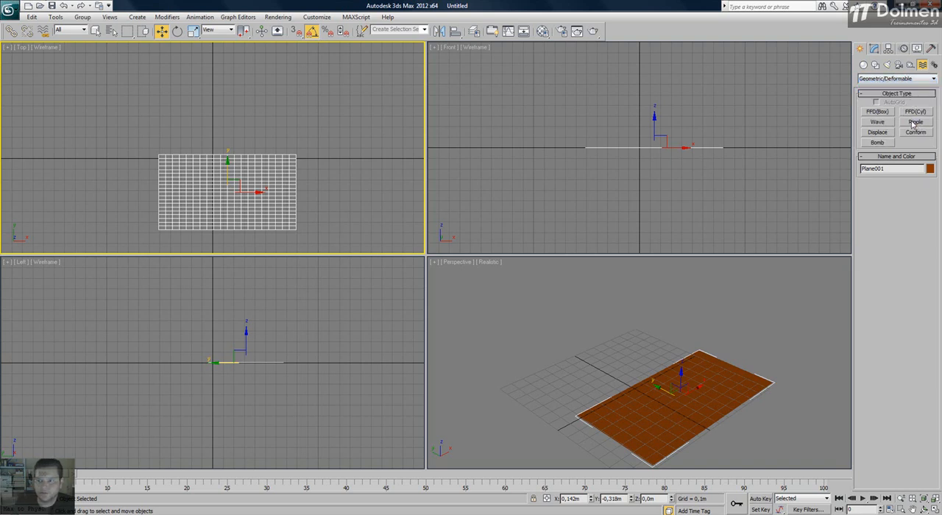
left_click(913, 124)
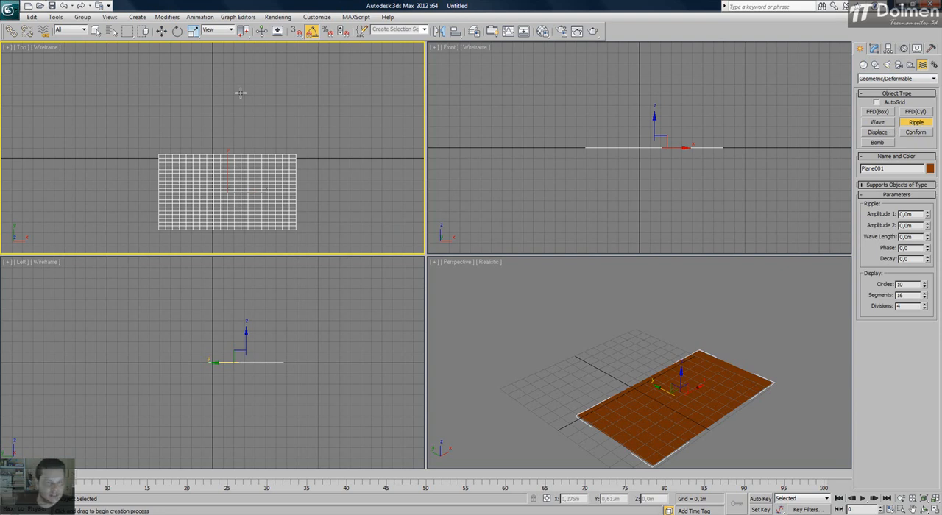
left_click_drag(225, 101, 235, 47)
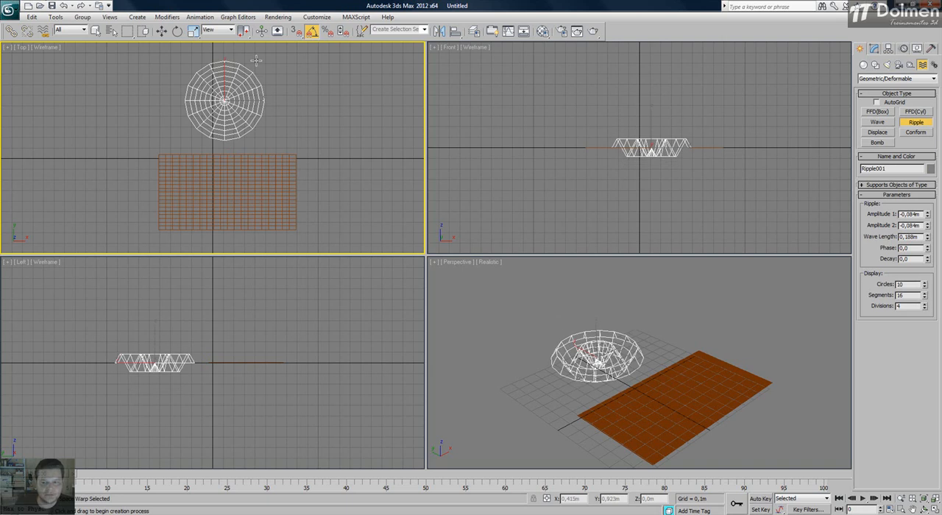
left_click(257, 60)
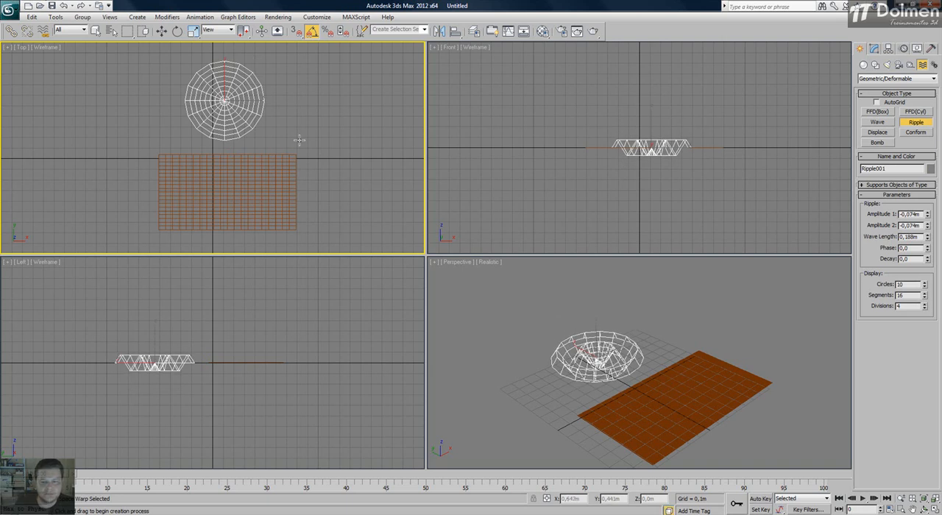
right_click(485, 279)
middle_click_drag(535, 318, 524, 296)
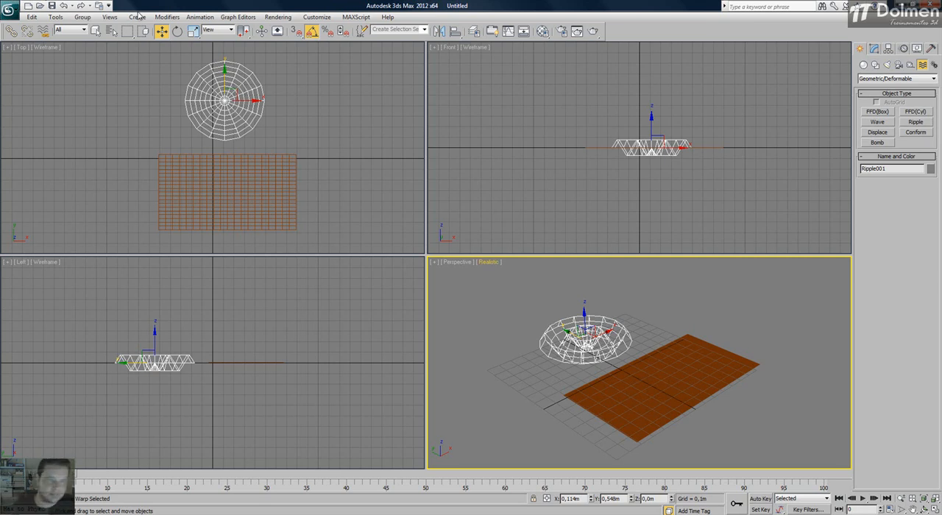
- Bind the plane to the Ripple space warp in the maximized Perspective viewport
left_click(192, 169)
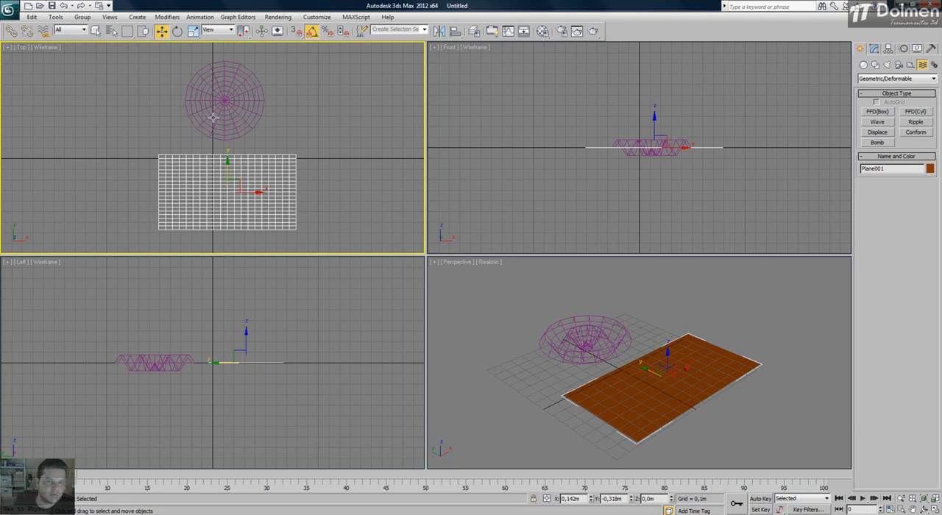
right_click(514, 337)
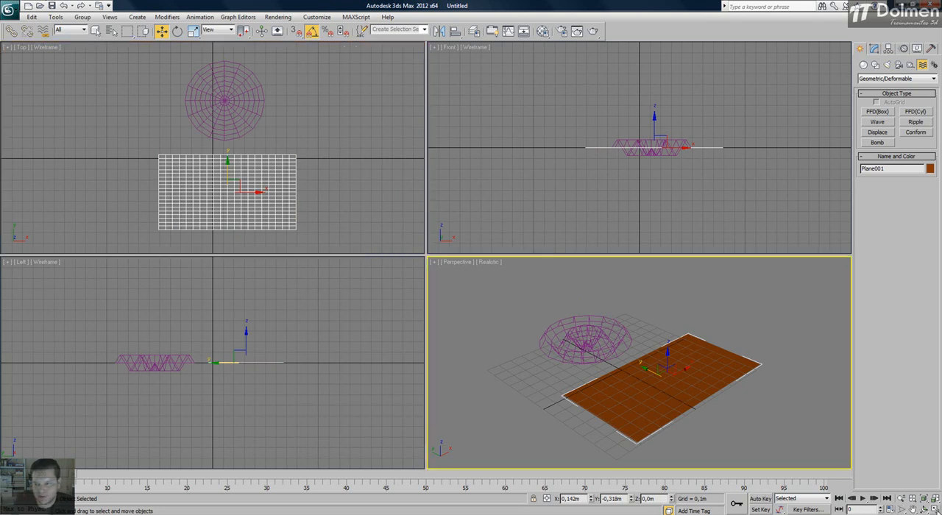
left_click(925, 510)
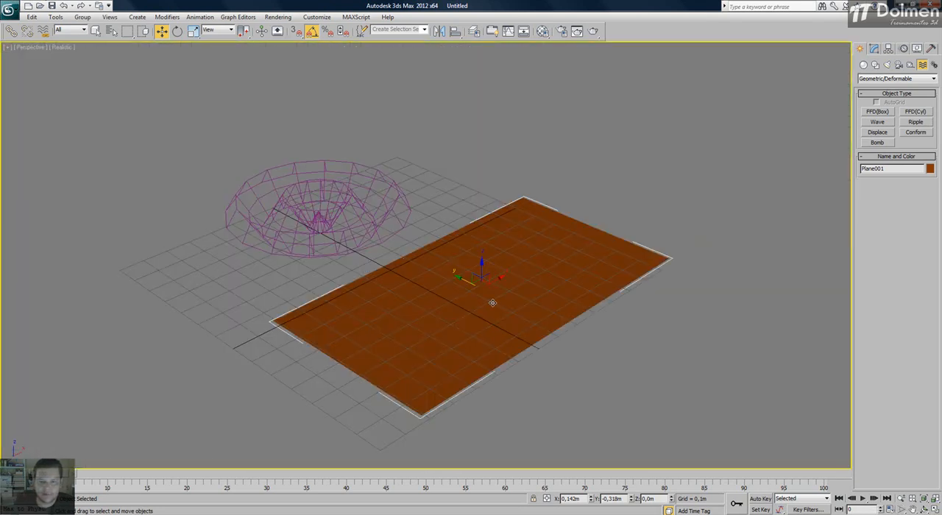
left_click(43, 30)
left_click_drag(471, 282, 364, 225)
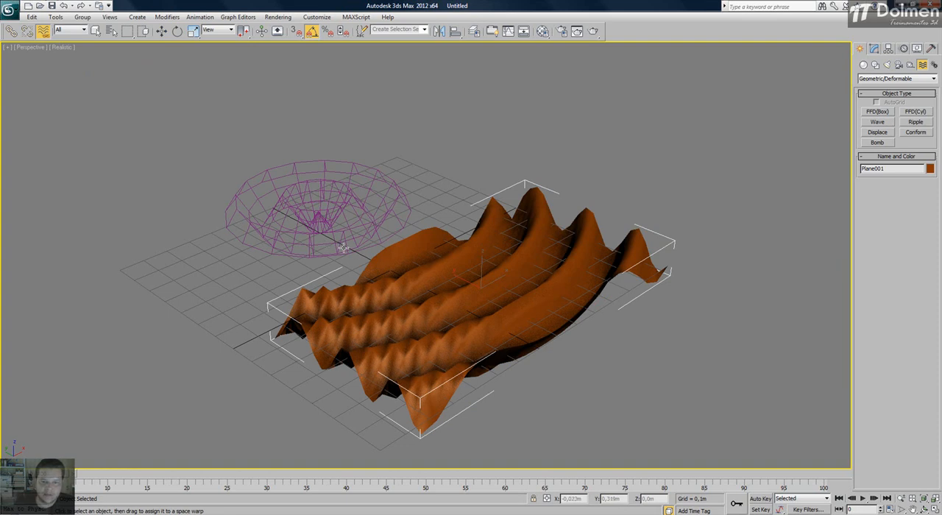
- Move the Ripple warp over the deformed plane and back away from it, to about X -0.017 m and Y 0.726 m
left_click(161, 30)
left_click(336, 206)
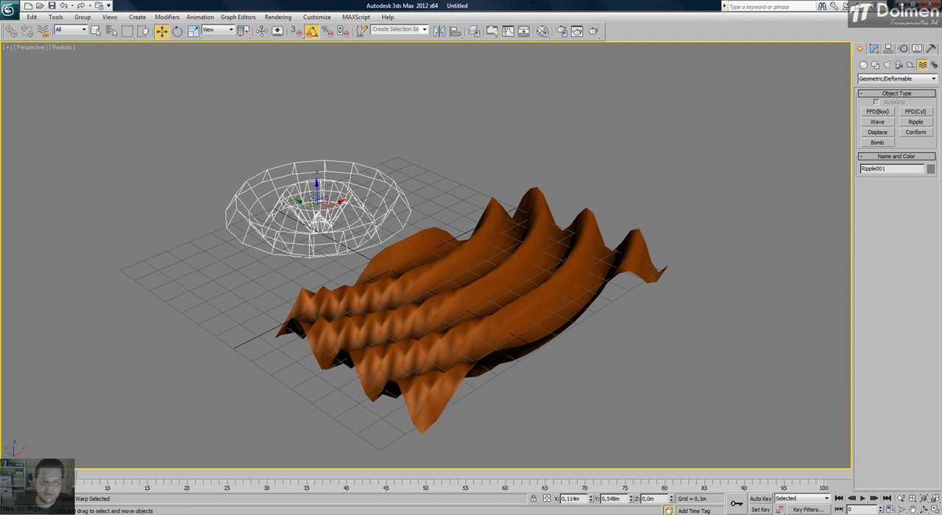
mouse_move(335, 271)
middle_mouse_down("alt")
mouse_move(403, 277)
mouse_move(341, 288)
mouse_move(335, 276)
middle_mouse_up("alt")
left_click_drag(340, 199, 479, 287)
left_click_drag(458, 278, 287, 176)
- Check the plane's ripple binding, and adjust the Ripple to Amplitude 1 -0.031 m, Amplitude 2 -0.012 m, Wave Length 0.177 m and Phase 5.6
left_click(511, 260)
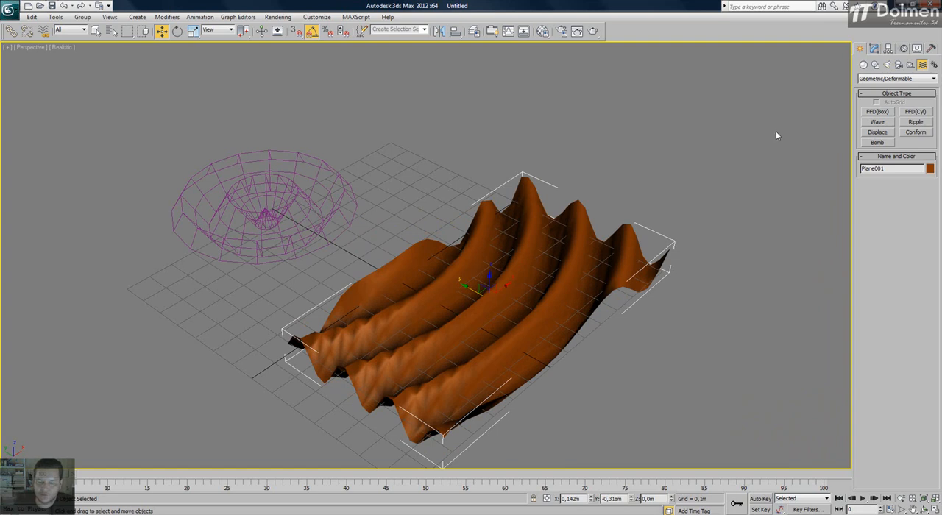
left_click(874, 49)
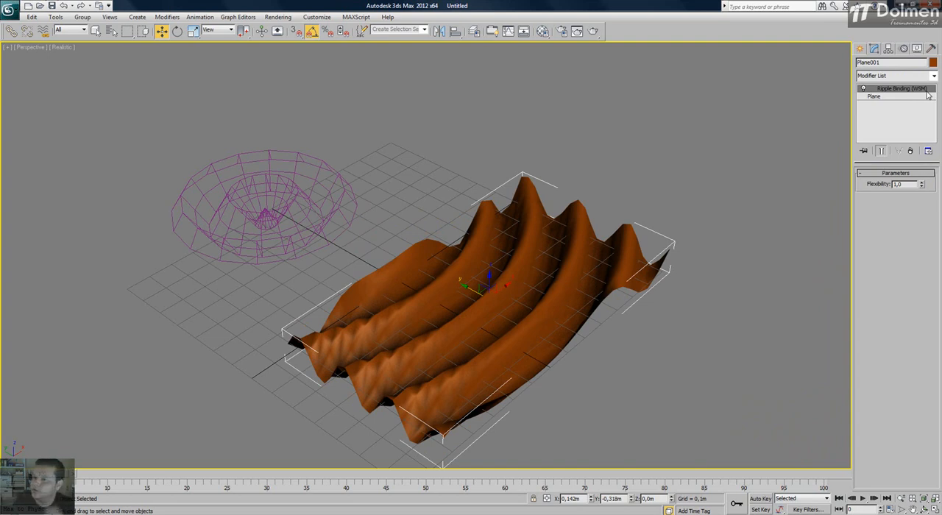
left_click(261, 214)
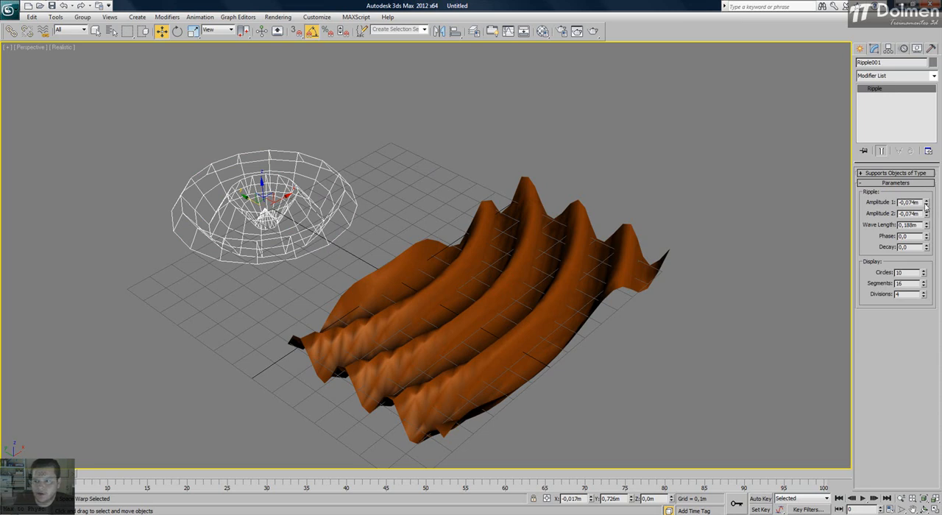
left_click_drag(928, 206, 926, 173)
mouse_move(927, 226)
left_mouse_down()
mouse_move(927, 194)
mouse_move(926, 232)
mouse_move(927, 214)
left_mouse_up()
left_click_drag(926, 249, 926, 265)
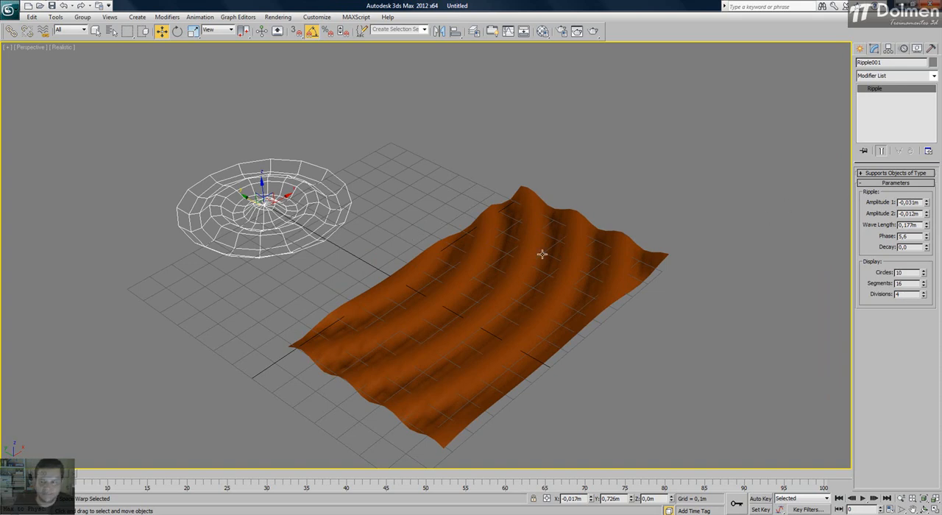
middle_click_drag(538, 253, 560, 231)
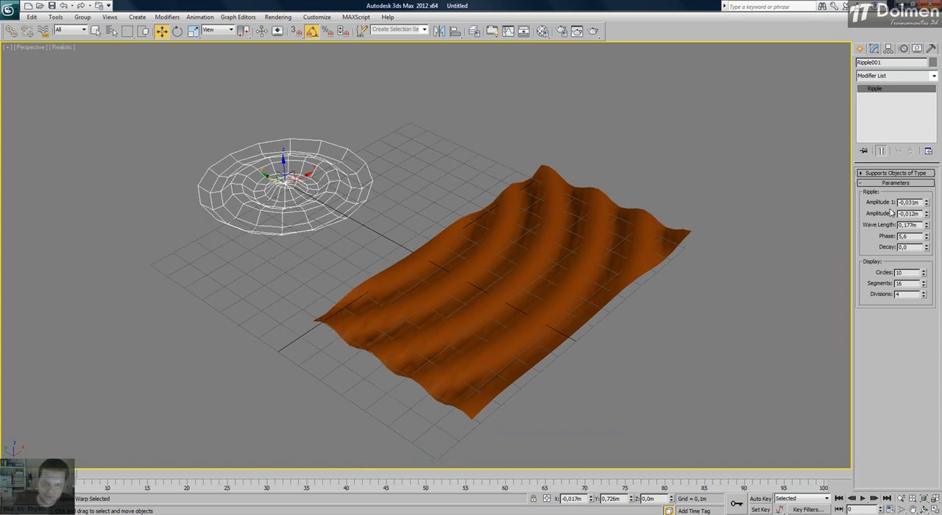
- Set the Ripple's Amplitude 1 and Amplitude 2 to 0 and its Wave Length to about 0.208 m
left_click_drag(928, 210, 927, 232)
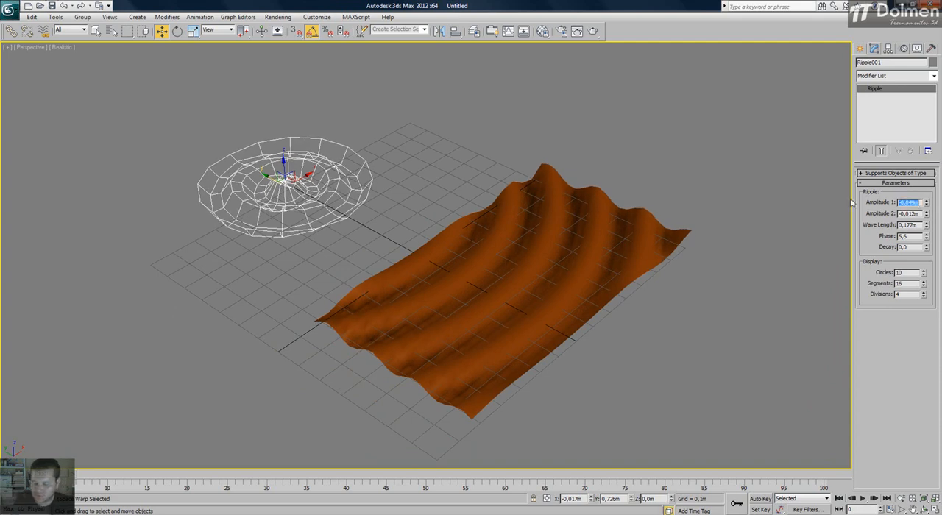
type("0")
left_click(916, 214)
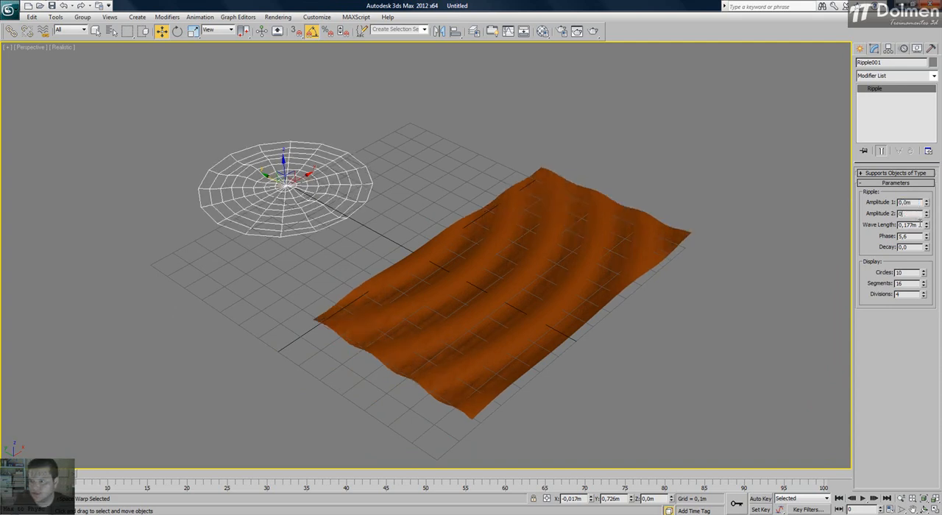
type("0")
key("Tab")
type("0")
key("Return")
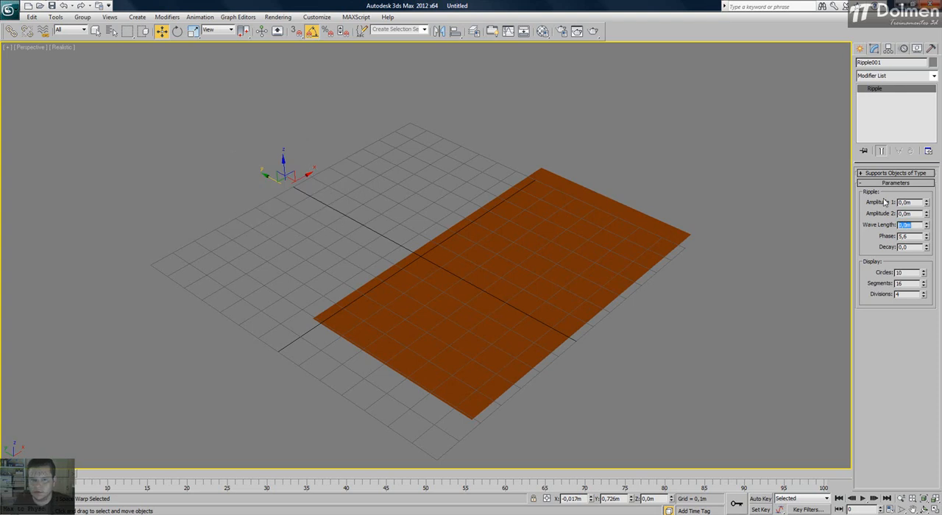
left_click_drag(927, 226, 881, 296)
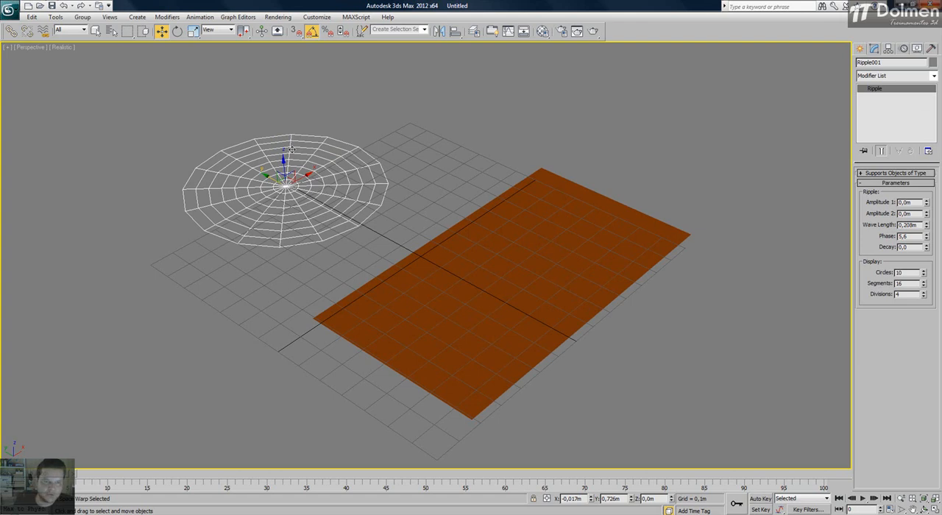
- Turn on Auto Key and animate the Ripple's Amplitude 1 to 0.078 m at frame 20 and Amplitude 2 to 0.016 m at frame 35
left_click(760, 500)
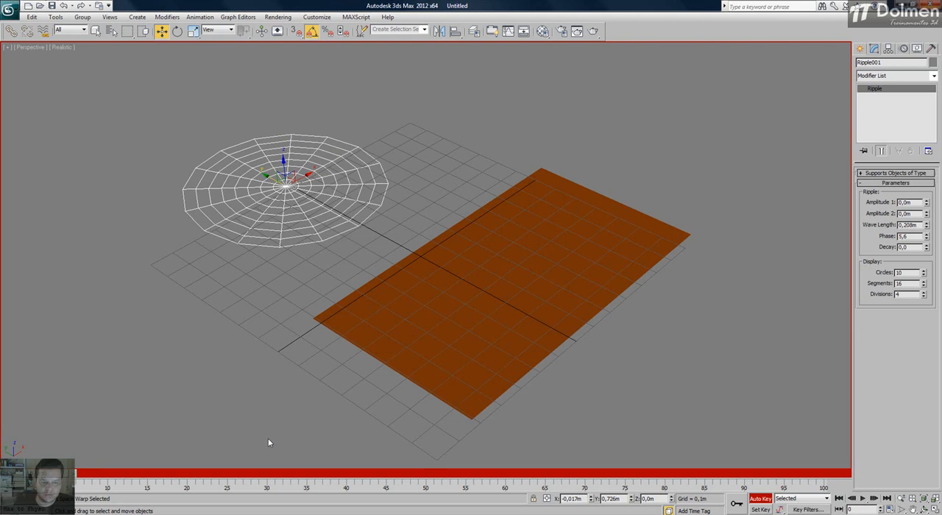
left_click_drag(33, 473, 190, 473)
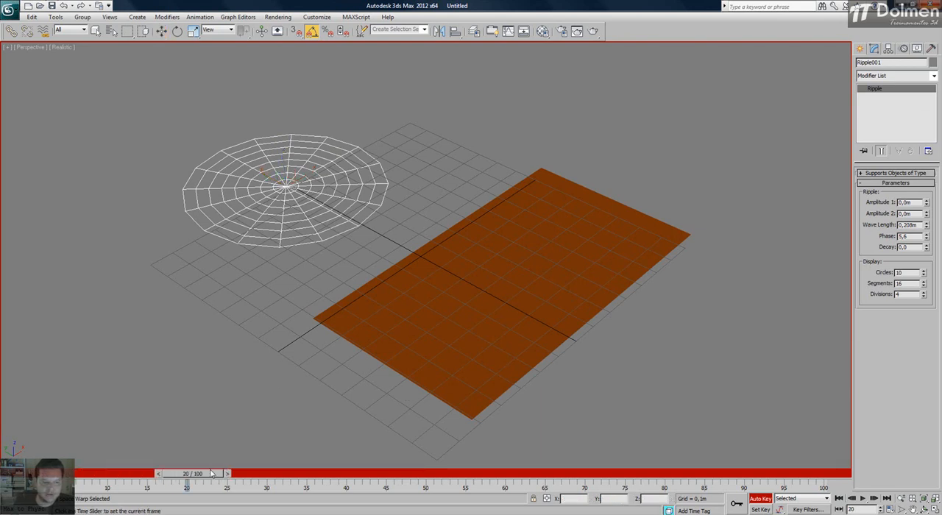
left_click_drag(927, 204, 933, 339)
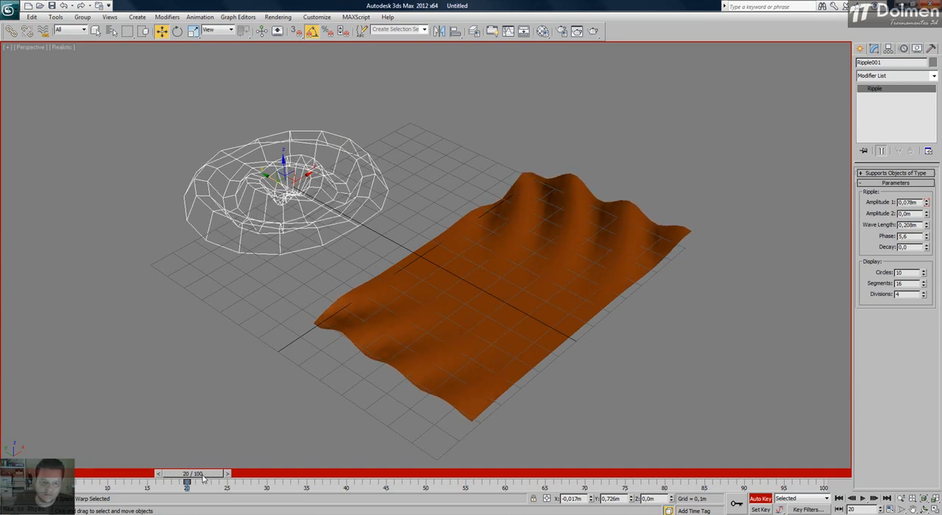
left_click_drag(206, 479, 320, 478)
key("w")
left_click_drag(929, 217, 929, 134)
- Key the Ripple's Wave Length at 0.308 m on frame 50 and its Y position at about 0.174 m on frame 70
left_click_drag(302, 473, 420, 473)
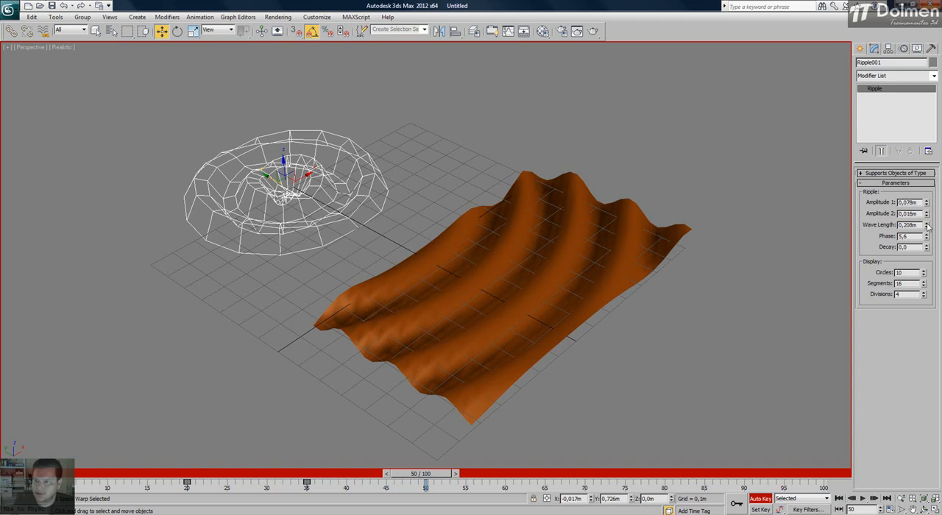
left_click_drag(926, 229, 926, 164)
left_click_drag(425, 477, 580, 477)
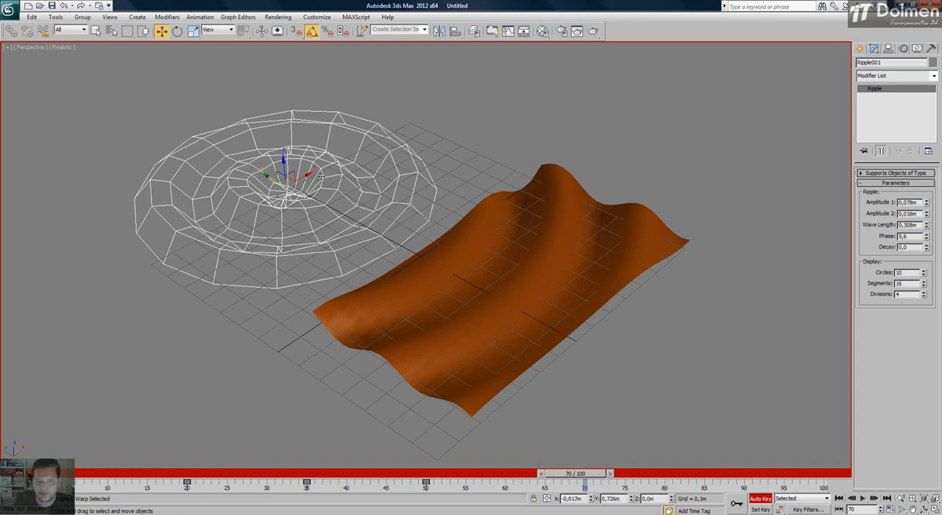
left_click_drag(265, 177, 354, 236)
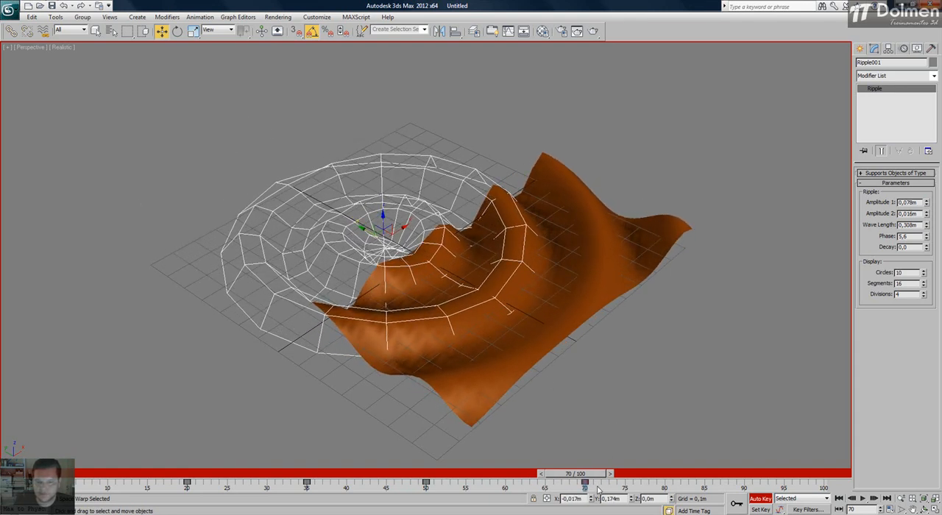
- Key the Ripple's Phase at 3.2 on frame 85 and Wave Length at 0.203 m on frame 100, and turn off Auto Key
left_click_drag(595, 480, 704, 483)
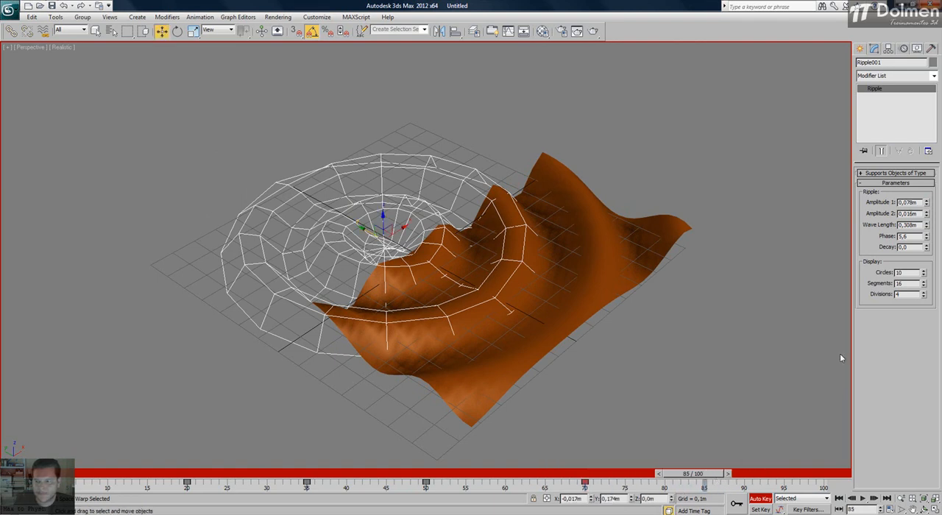
left_click_drag(925, 236, 926, 248)
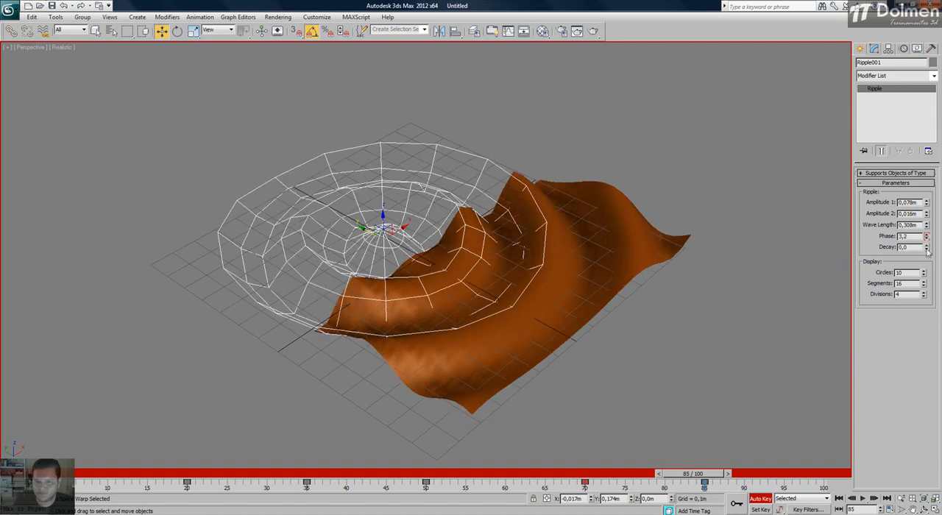
left_click_drag(678, 480, 817, 479)
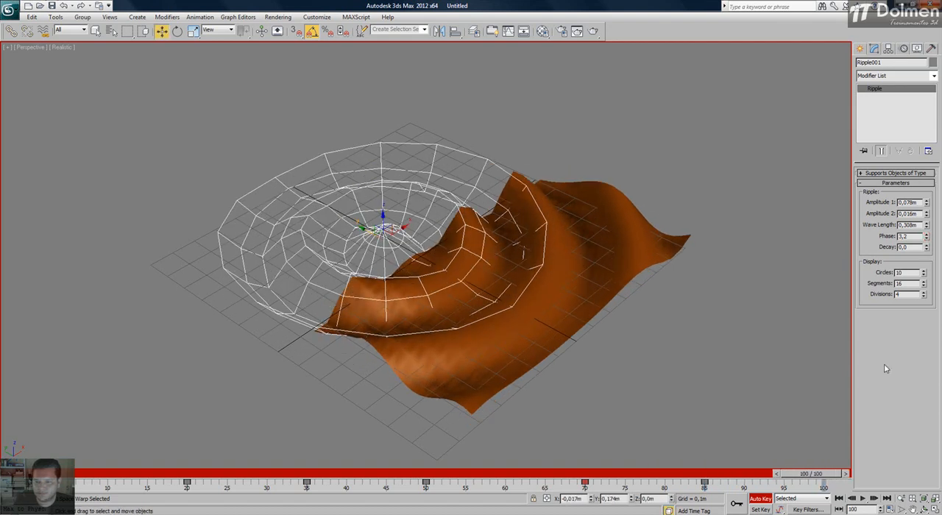
left_click_drag(925, 228, 926, 239)
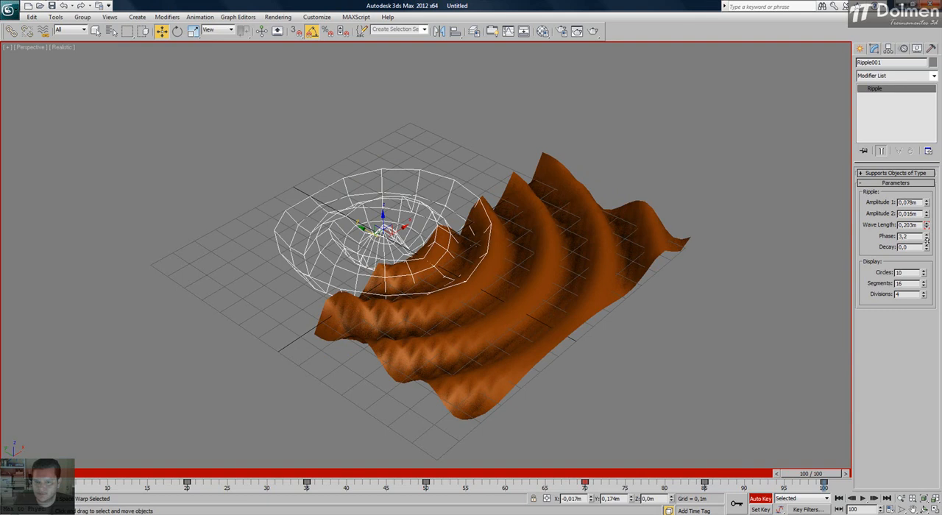
left_click(760, 498)
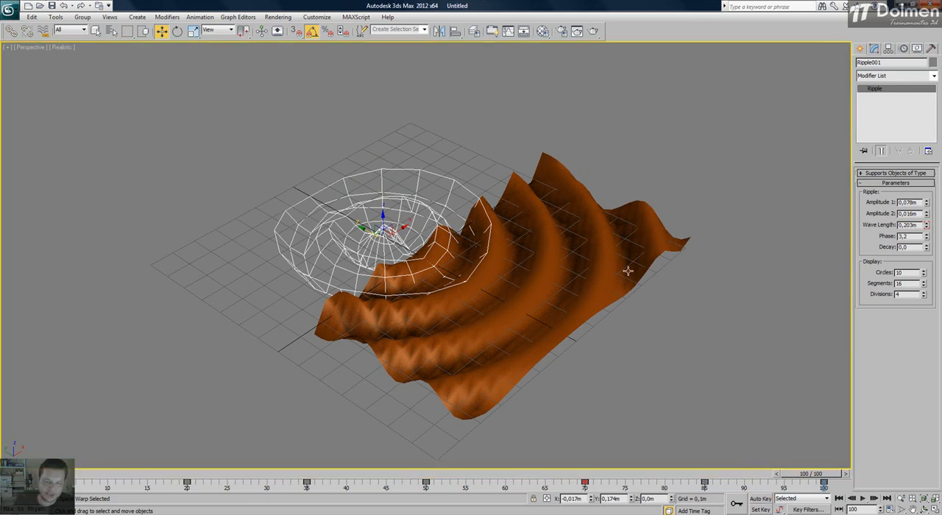
- Play back the ripple animation, stop it, and select the plane and the Ripple warp together
left_click(863, 498)
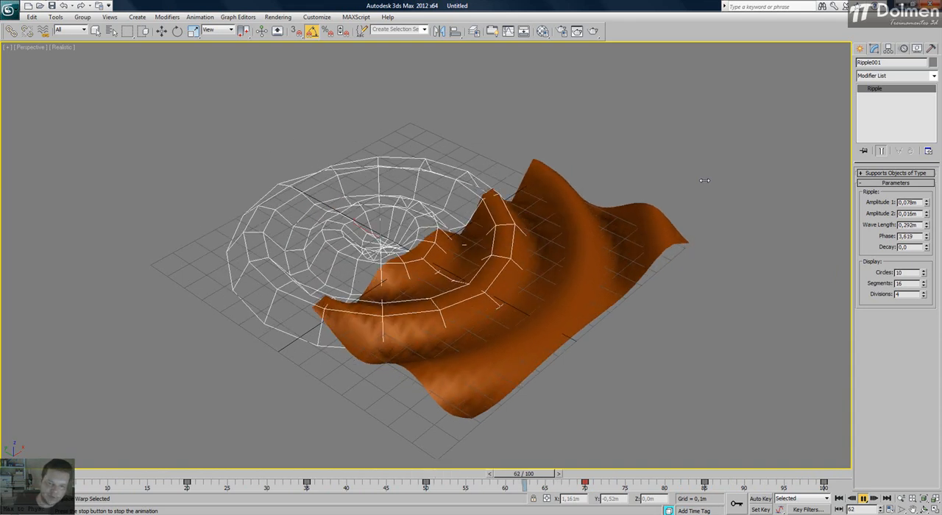
left_click(863, 498)
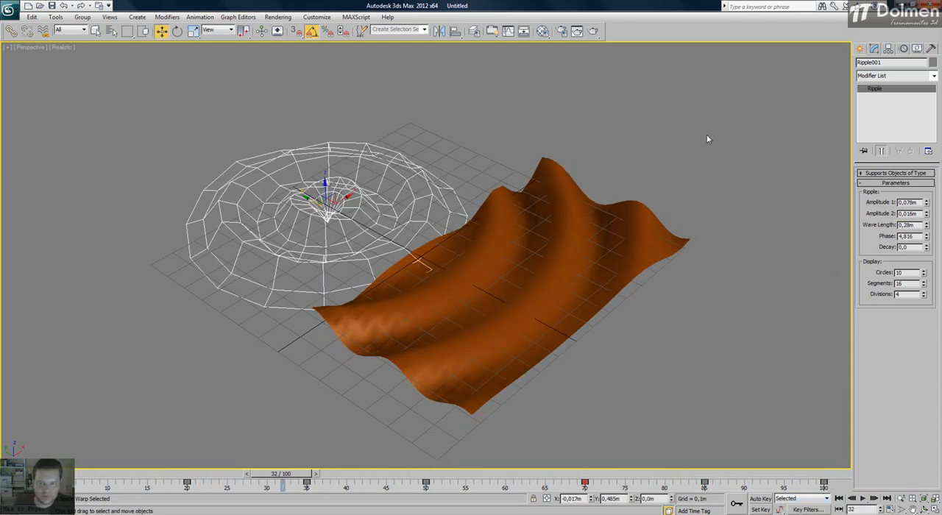
left_click_drag(220, 395, 220, 395)
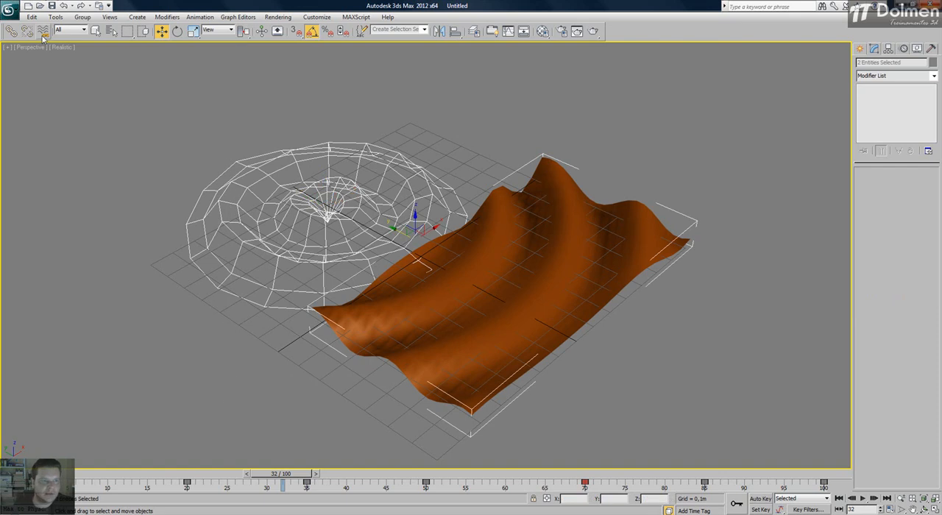
- Delete the Ripple space warp and return the timeline to frame 0
left_click(338, 225)
key("Delete")
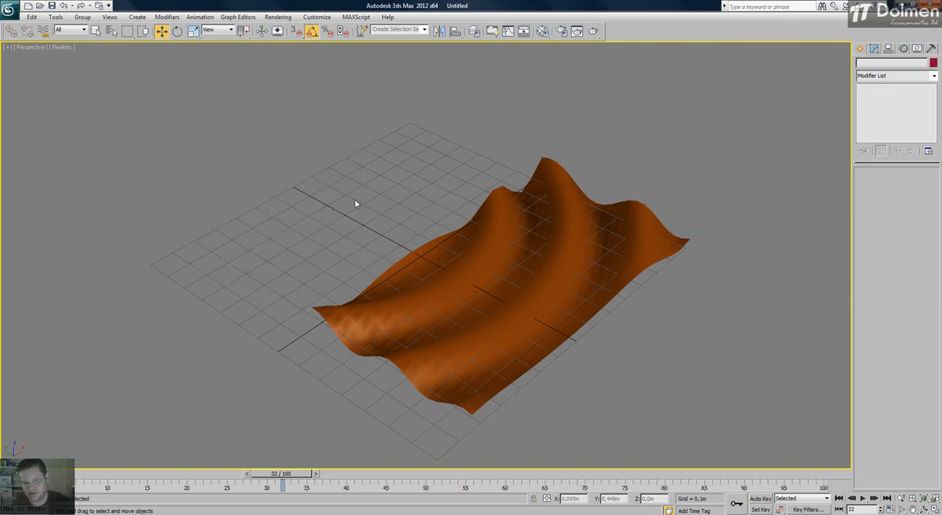
middle_click_drag(475, 275, 463, 269)
left_click_drag(297, 476, 41, 477)
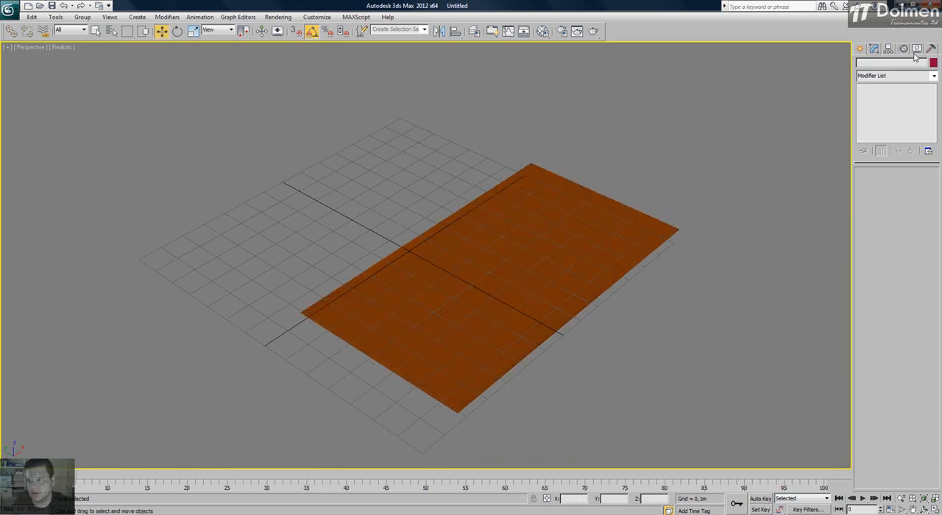
- Create a Wave space warp beside the plane with amplitudes of about 0.098 m and a wave length of about 0.496 m
left_click(860, 48)
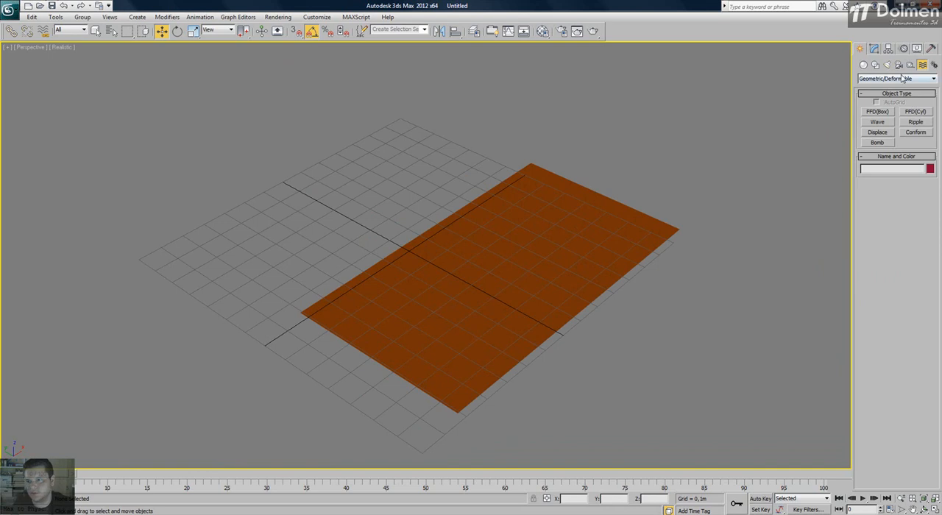
left_click(877, 122)
left_click_drag(287, 178, 278, 119)
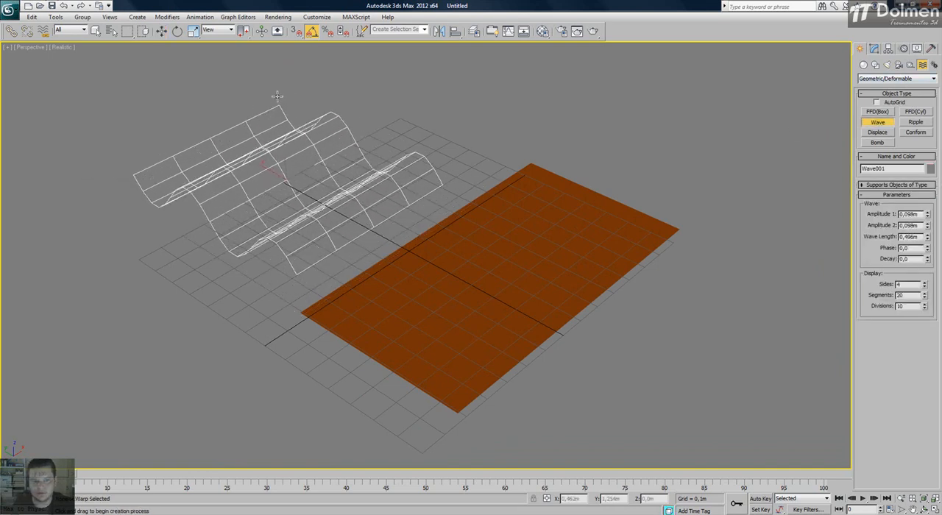
key("w")
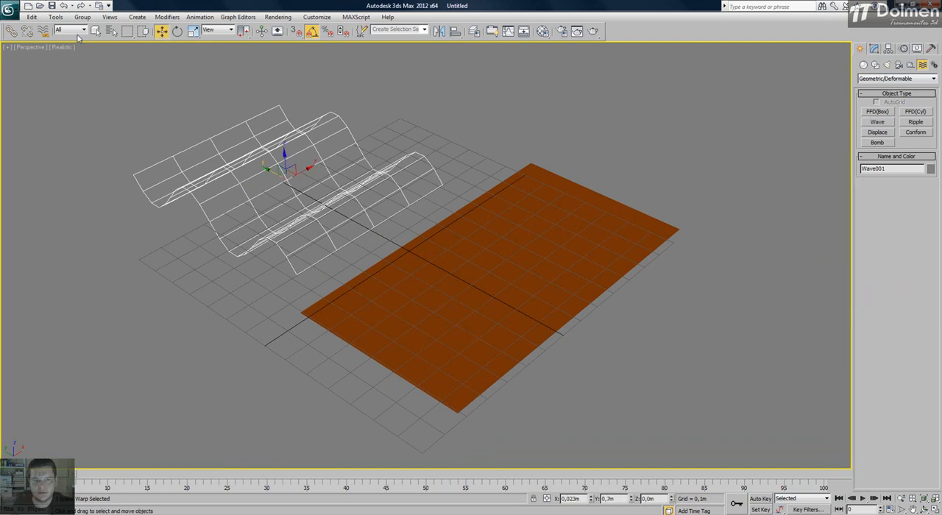
- Bind the plane to the Wave space warp
left_click(43, 30)
left_click_drag(481, 279, 422, 224)
left_click_drag(354, 195, 355, 196)
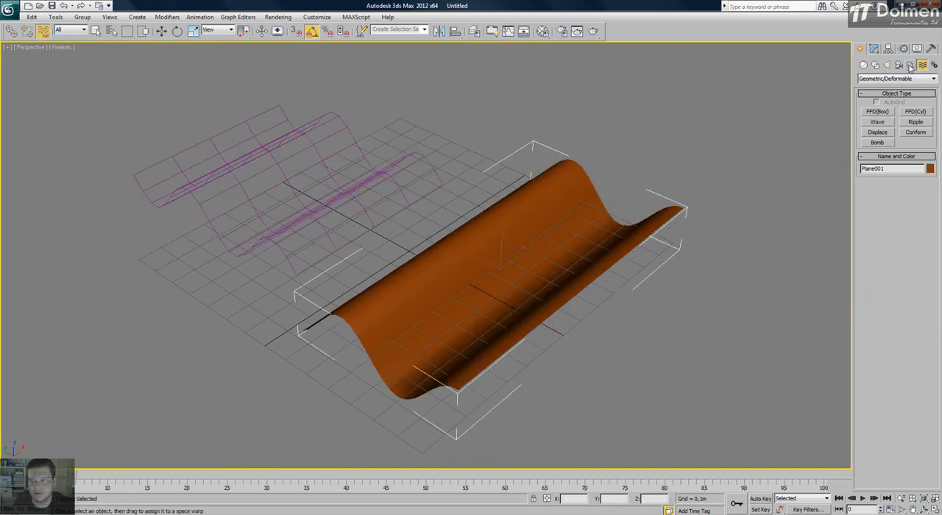
- Rotate the Wave warp 90° about Z and set Amplitude 1 to 0.062 m, Amplitude 2 to 0.055 m and Wave Length to 0.526 m
left_click(874, 49)
left_click_drag(356, 175, 357, 176)
key("e")
key("a")
left_click_drag(273, 194, 318, 196)
key("a")
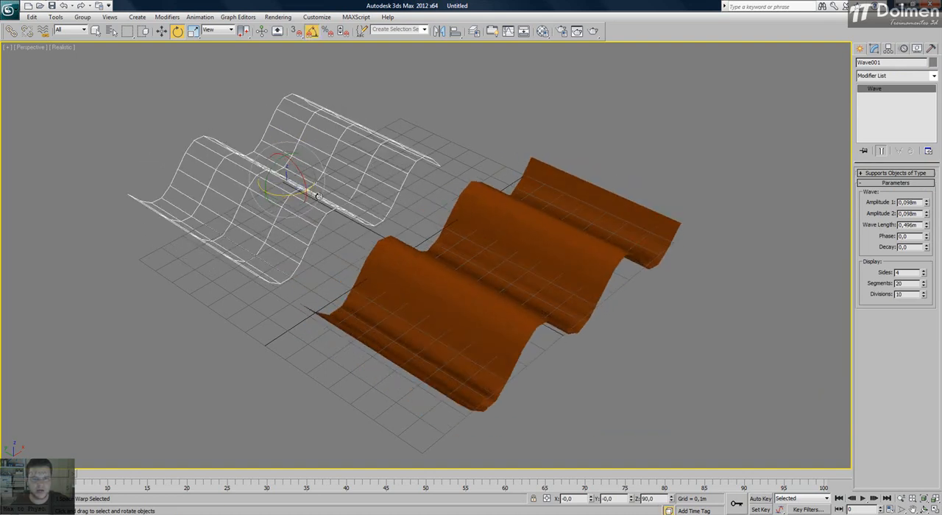
mouse_move(926, 225)
left_mouse_down()
mouse_move(927, 254)
mouse_move(939, 112)
mouse_move(939, 225)
mouse_move(927, 190)
mouse_move(932, 227)
mouse_move(927, 195)
mouse_move(926, 218)
left_mouse_up()
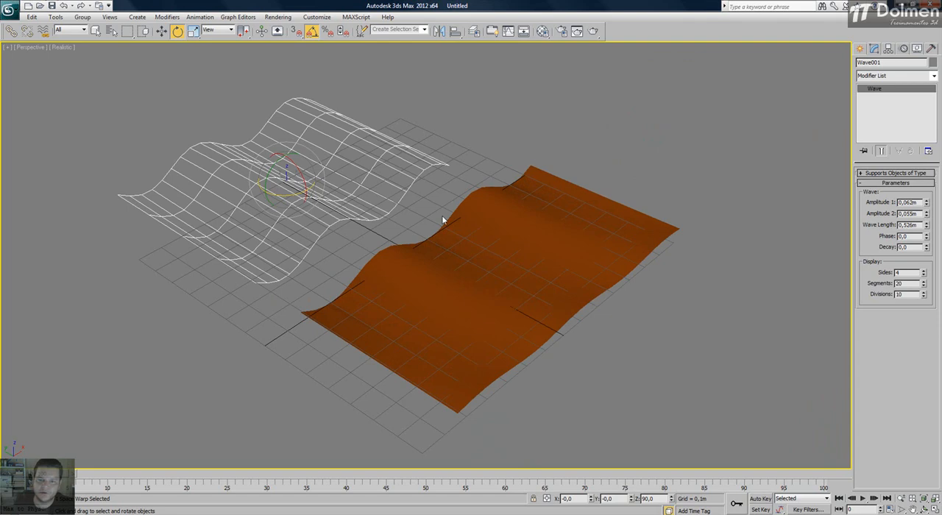
middle_click_drag(416, 226, 352, 256, "alt")
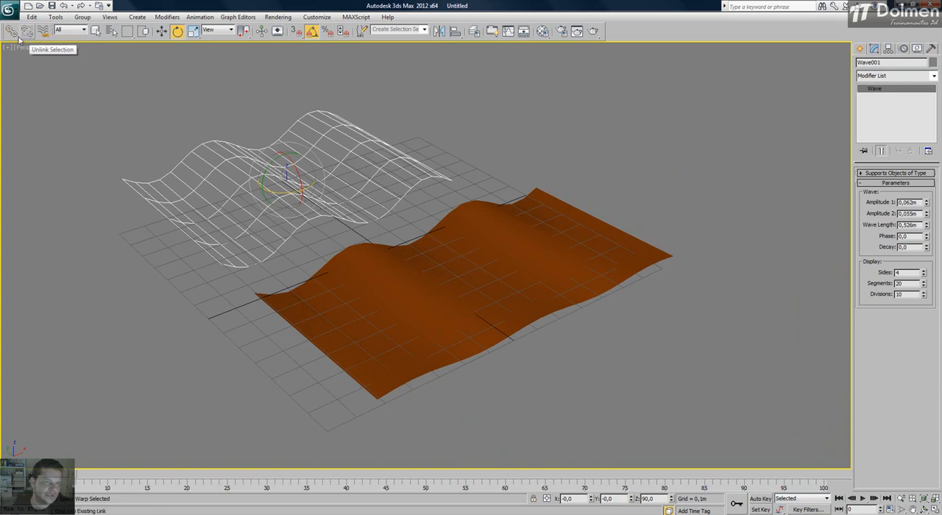
- Delete the plane and the Wave warp, restore the four-viewport layout and activate the Top view
left_click_drag(631, 125, 268, 340)
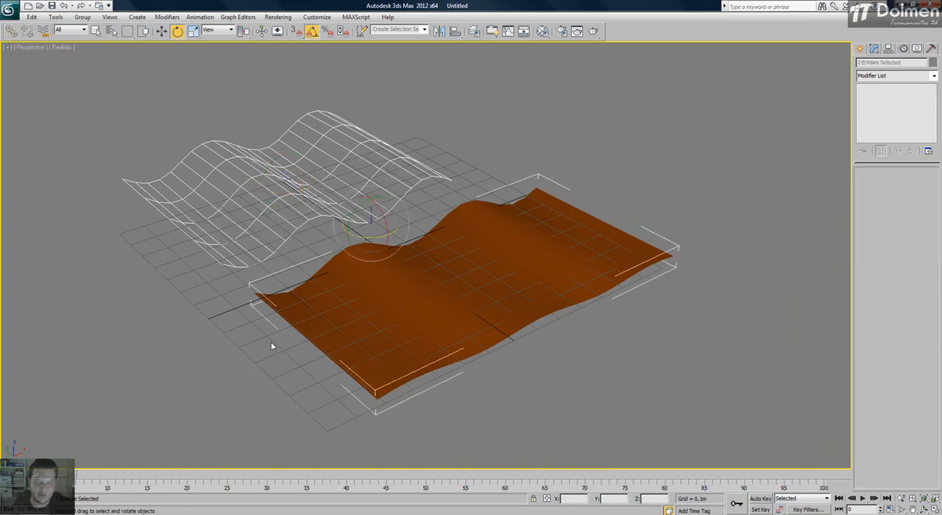
key("Delete")
key("alt+w")
left_click(223, 149)
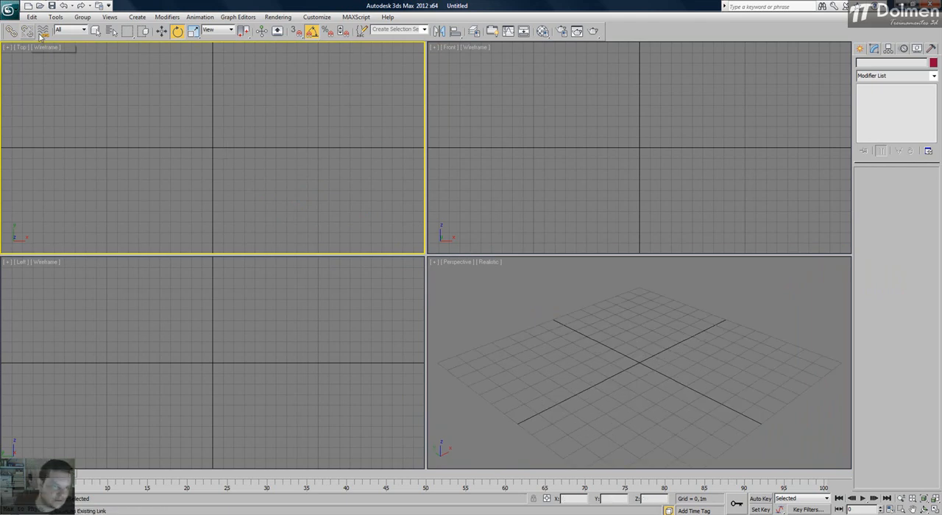
- Show the Standard Primitives object types and look through the selection filter's categories, leaving it on All
left_click(859, 48)
left_click(876, 79)
left_click(864, 65)
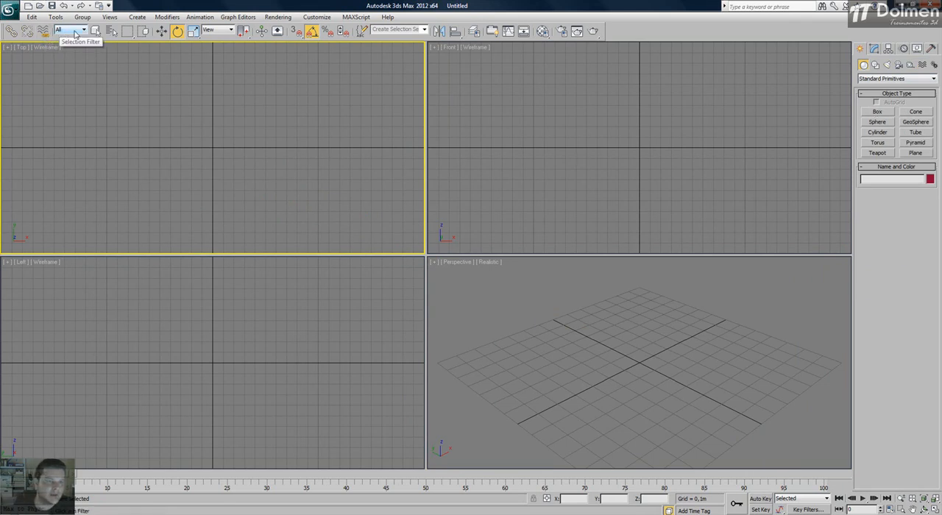
left_click(82, 31)
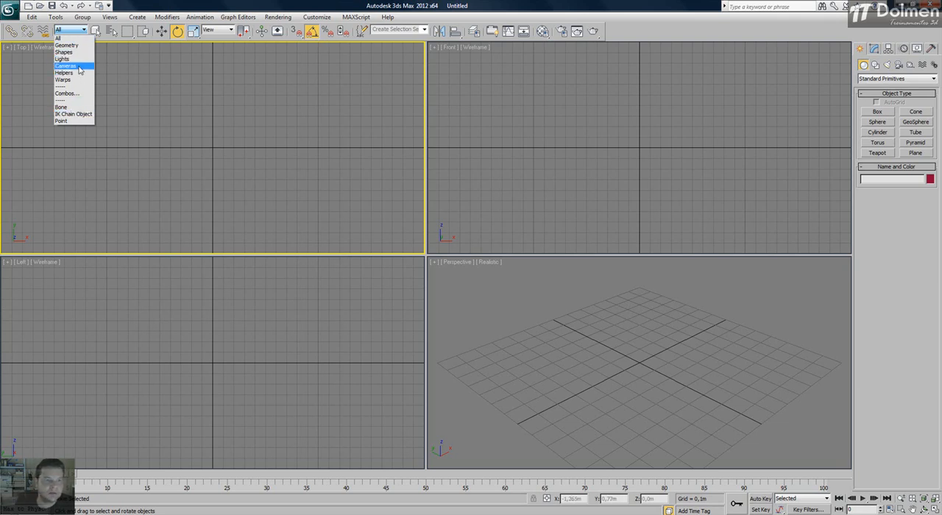
left_click(256, 67)
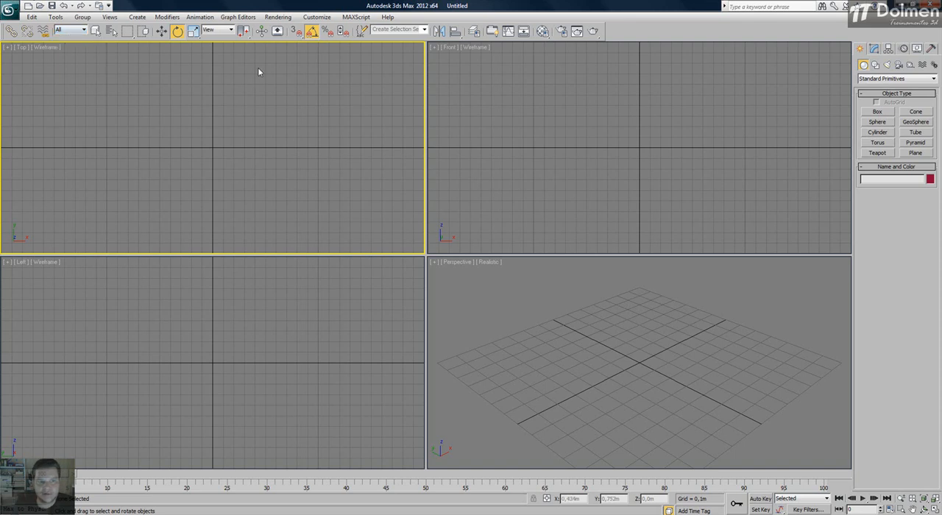
- Create two spheres side by side in the Top view, the second with a radius of about 0.153 m
left_click(878, 122)
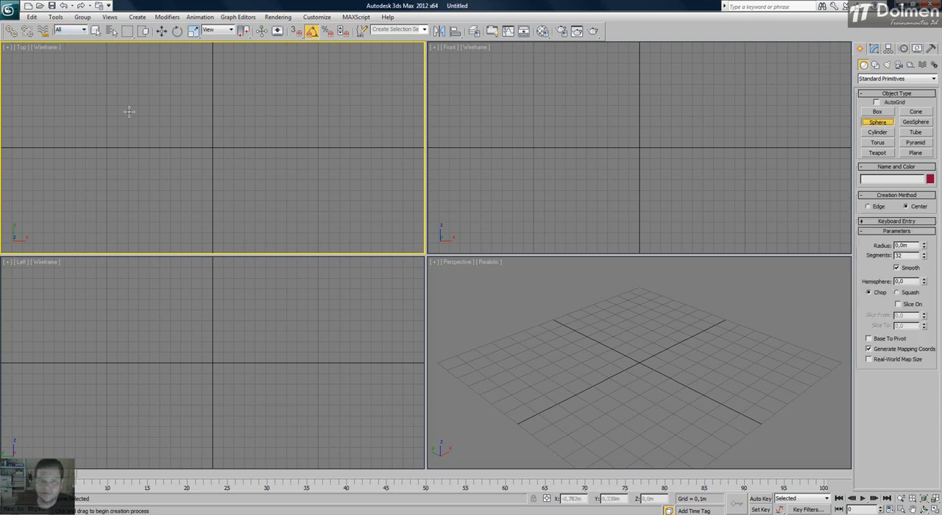
left_click_drag(158, 140, 164, 124)
left_click_drag(234, 145, 240, 128)
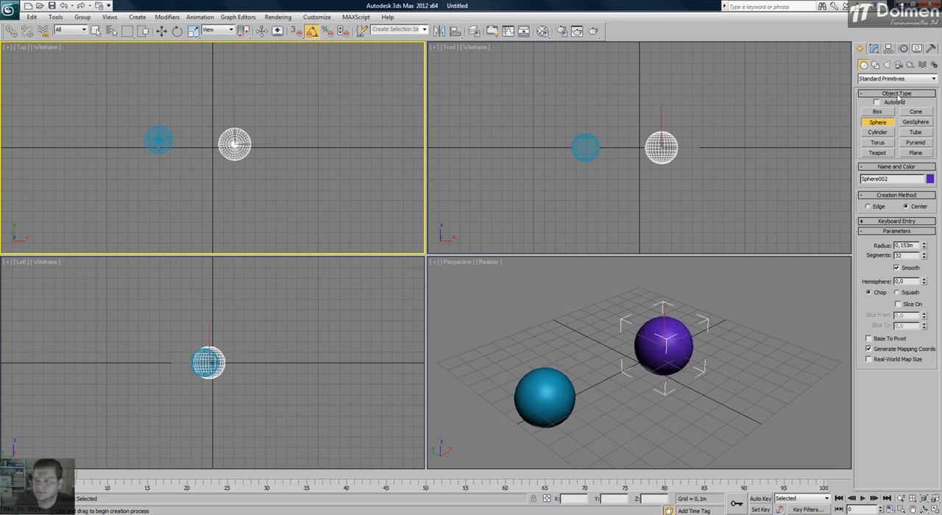
key("e")
- Draw an open three-point line below the spheres and a rectangle to their right in the Top view
left_click(875, 65)
left_click(887, 122)
middle_click_drag(187, 203, 179, 162)
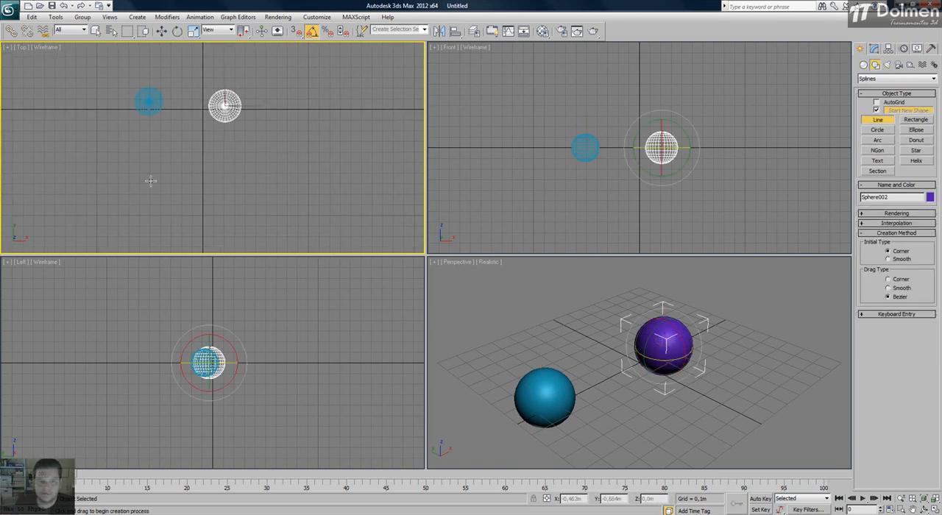
left_click(132, 184)
left_click(186, 138)
left_click(234, 158)
right_click(236, 158)
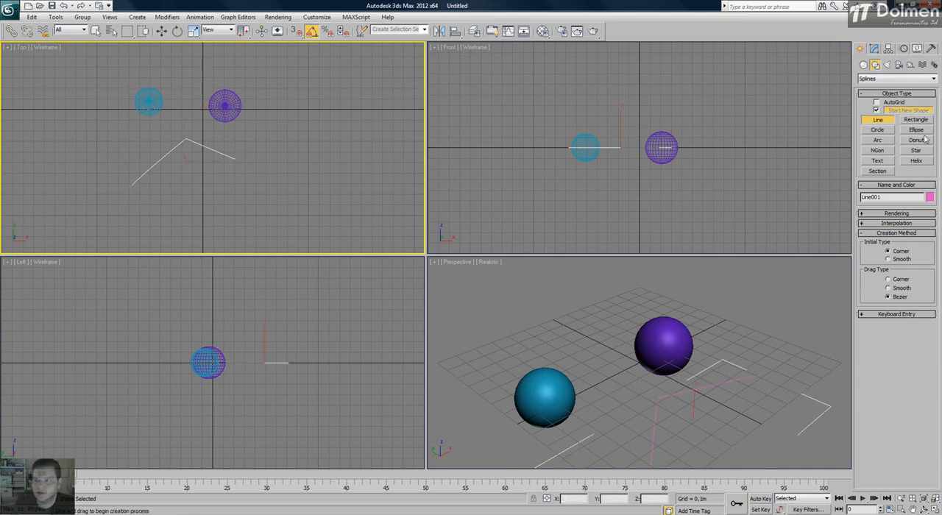
left_click(916, 119)
left_click_drag(262, 119, 296, 173)
- Place four standard Omni lights around the spheres and the line in the Top view
left_click(887, 65)
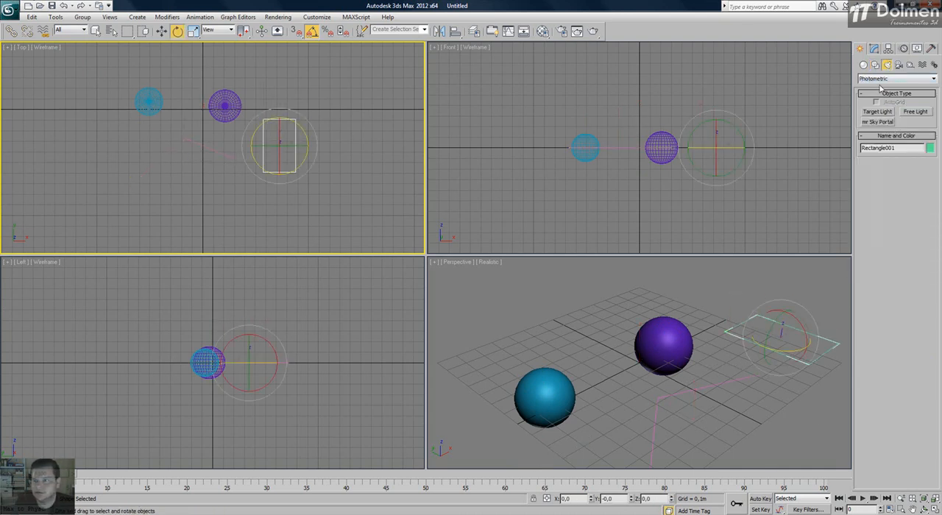
left_click(882, 78)
left_click(874, 94)
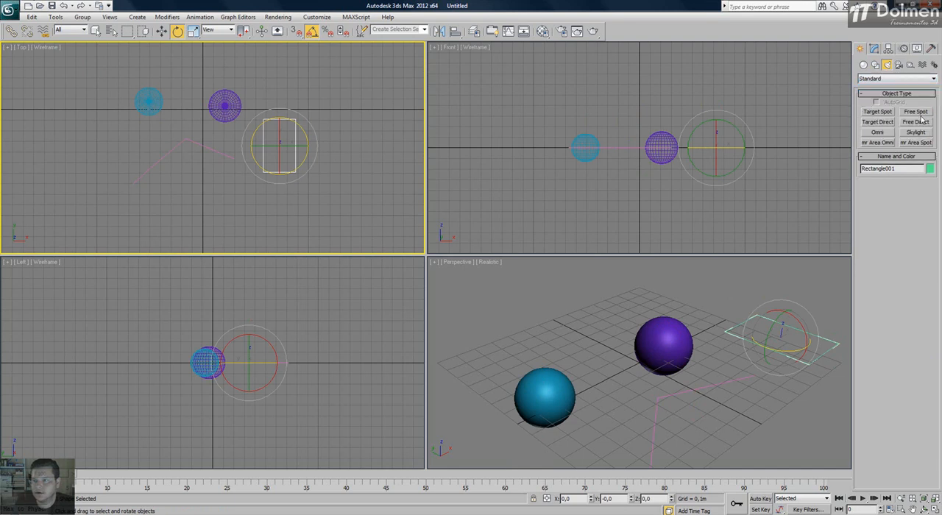
left_click(877, 132)
left_click(271, 87)
left_click(195, 81)
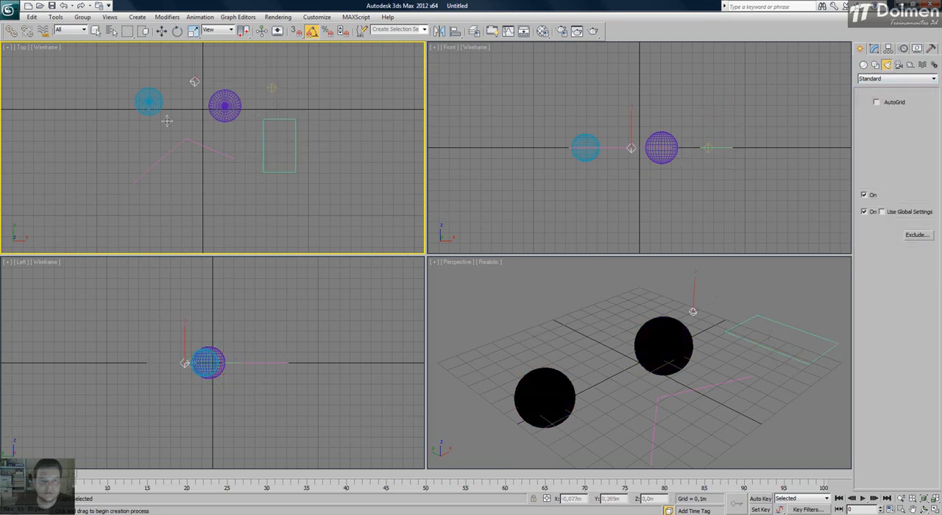
left_click(128, 136)
left_click(189, 177)
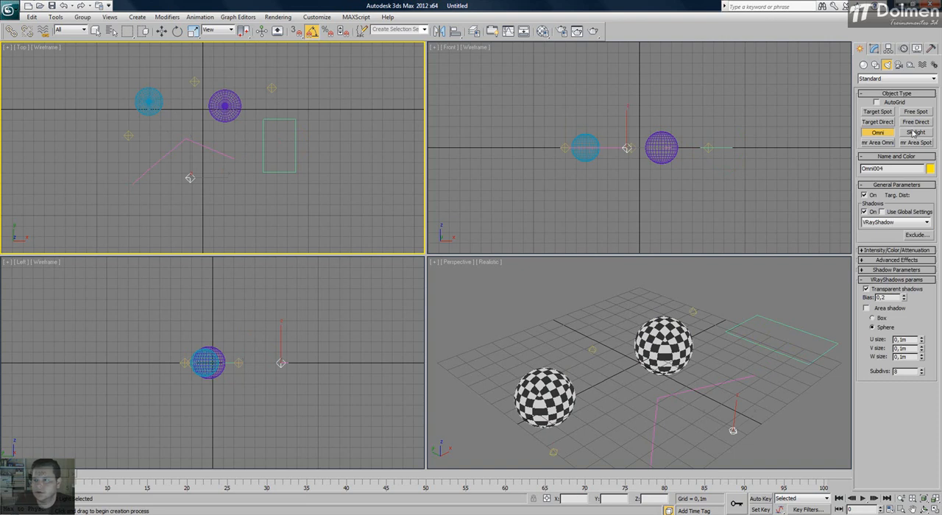
- Create two target cameras in the Top view, one at each lower side, aimed inward toward the objects
left_click(899, 65)
left_click(878, 112)
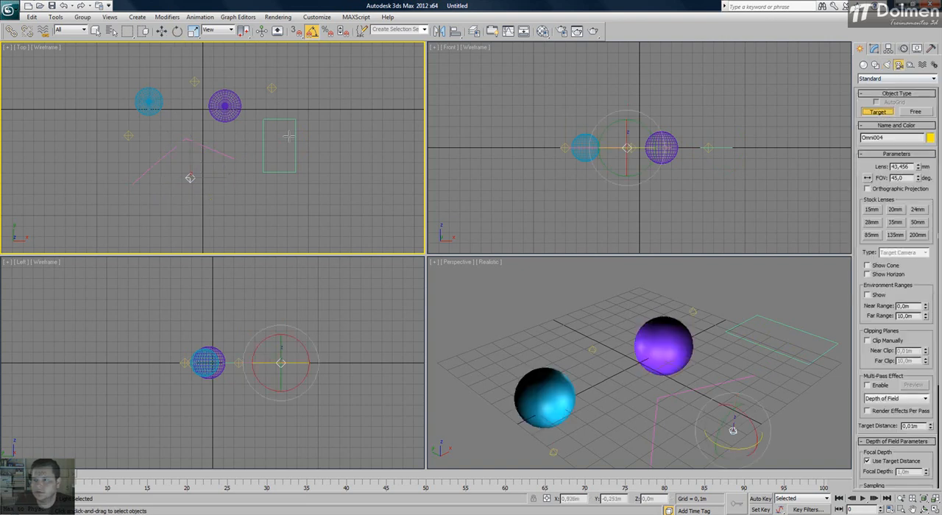
middle_click_drag(189, 179, 189, 158)
left_click_drag(324, 213, 276, 173)
left_click_drag(77, 214, 131, 177)
key("e")
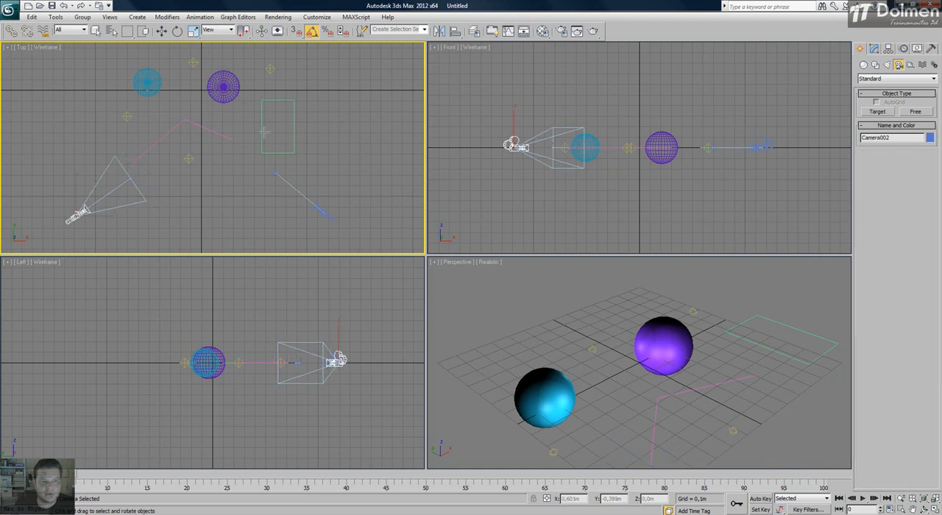
middle_click_drag(218, 97, 241, 107)
key("w")
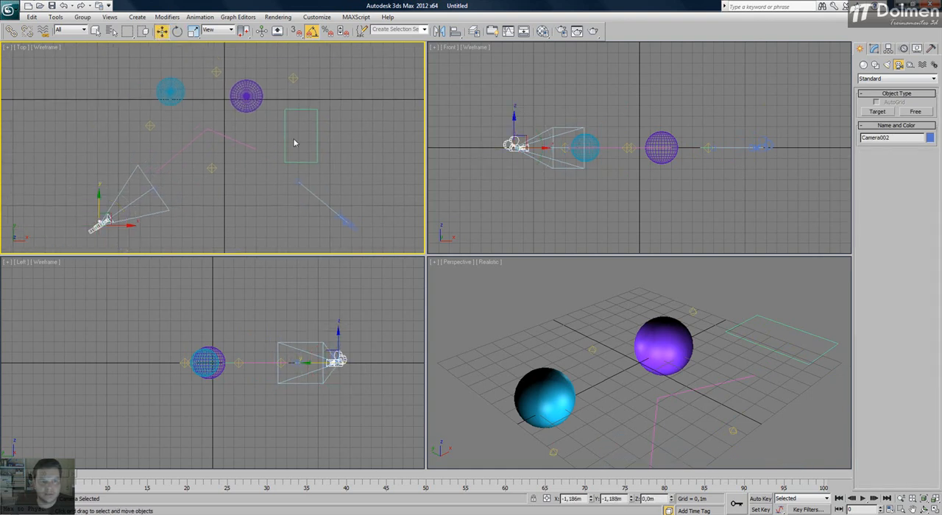
- Deselect everything, fit the whole scene in all viewports and maximize the Top view
left_click(527, 309)
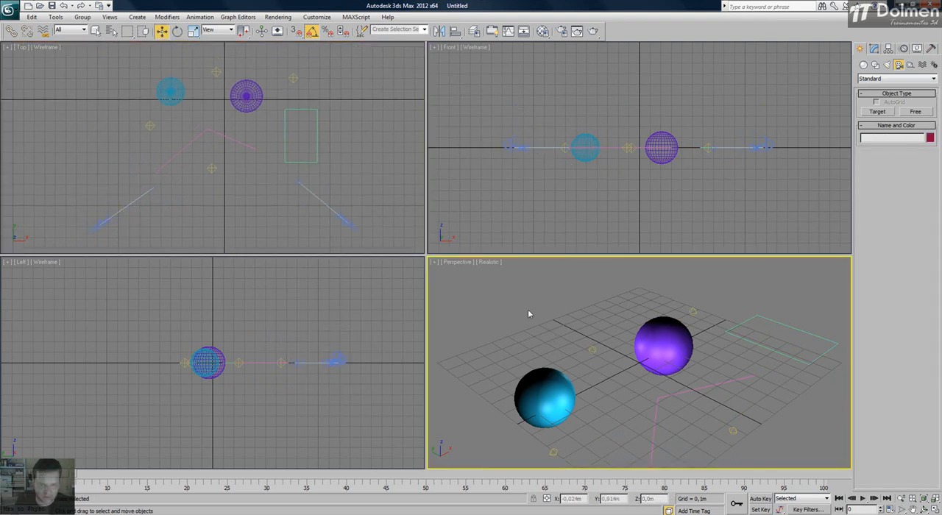
key("ctrl+shift+z")
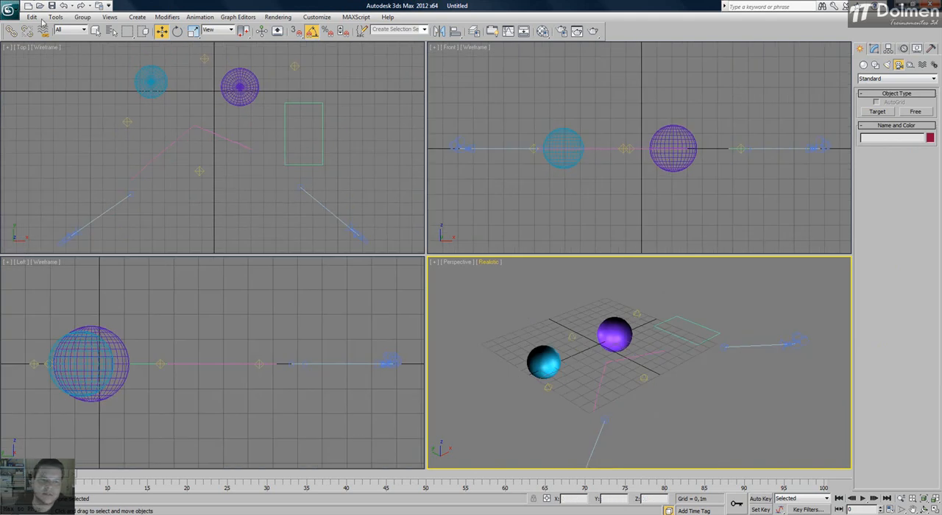
scroll(315, 110, "down", 2)
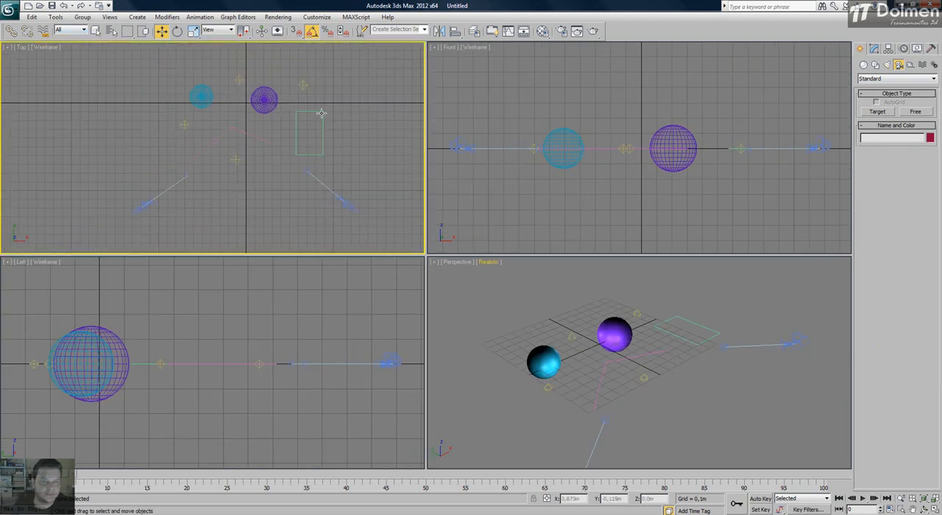
middle_click_drag(314, 109, 290, 109)
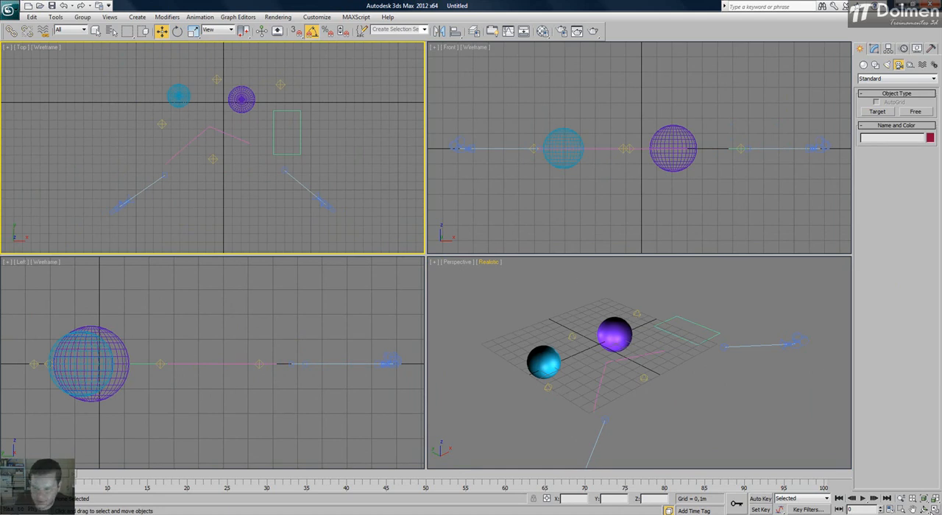
key("alt+w")
middle_click_drag(521, 245, 499, 239)
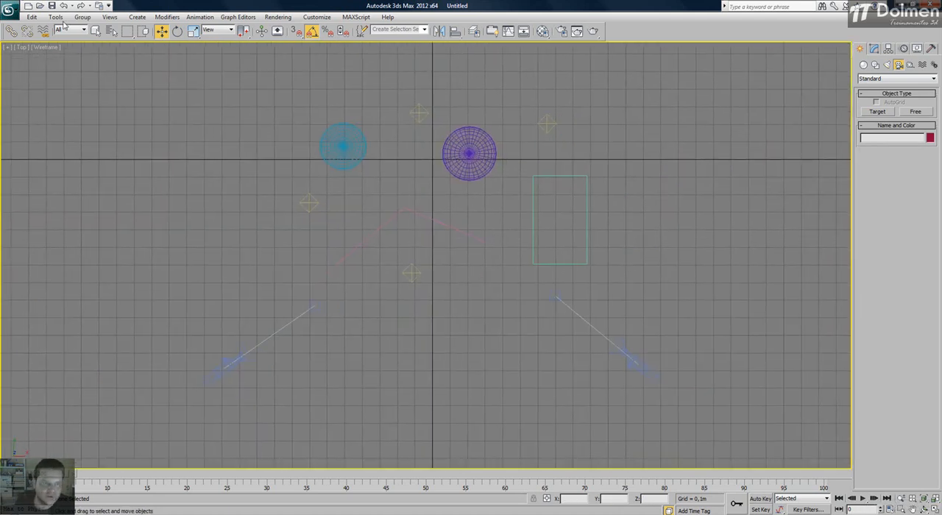
- Select all the objects together, move them slightly down along Y and deselect them
left_click_drag(157, 72, 746, 422)
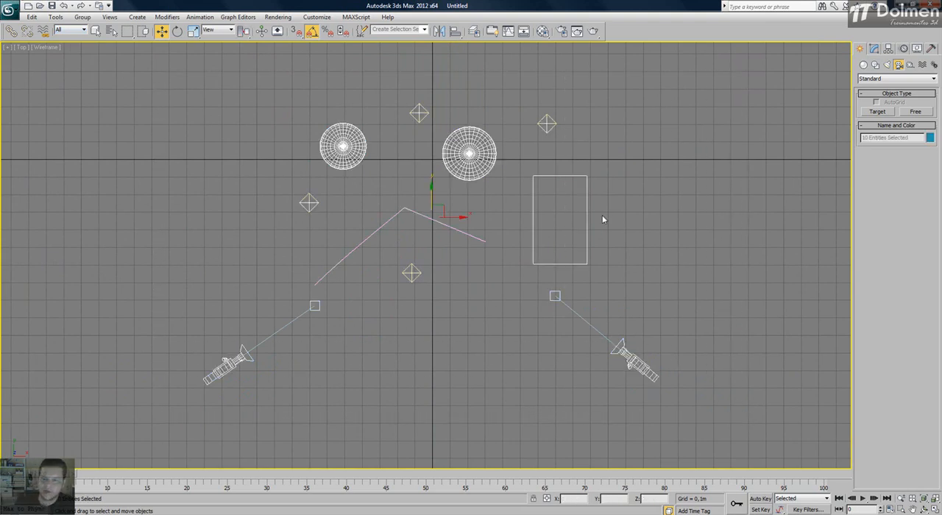
left_click_drag(431, 190, 431, 209)
left_click(137, 173)
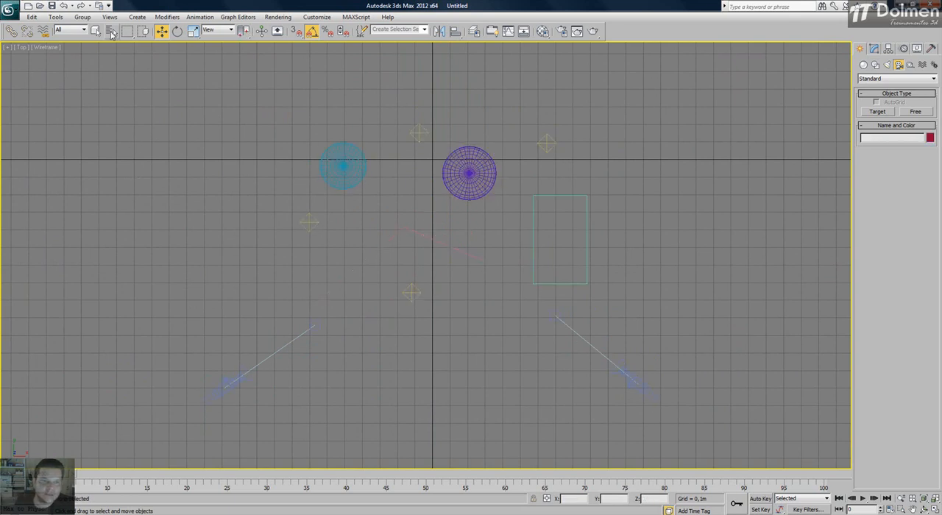
- Set the selection filter to Geometry and window-select across the whole scene to pick only the spheres
left_click(71, 30)
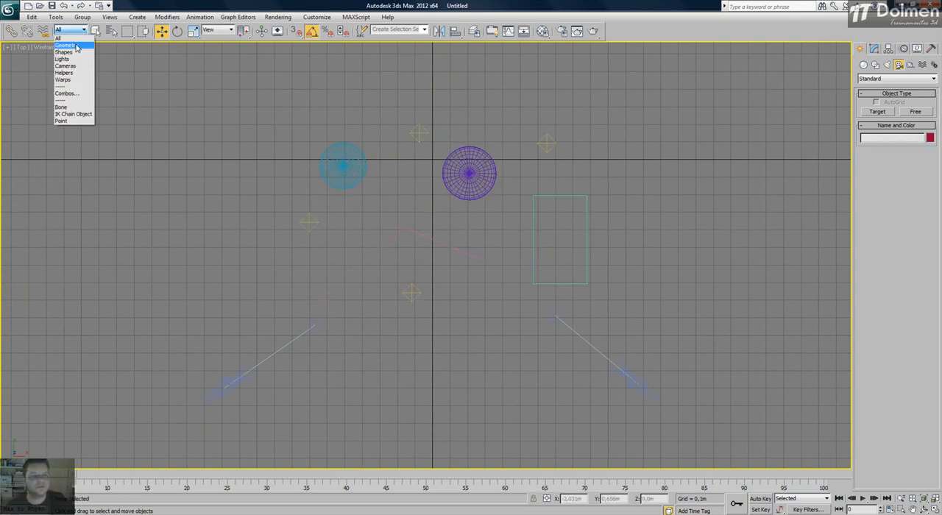
left_click(76, 45)
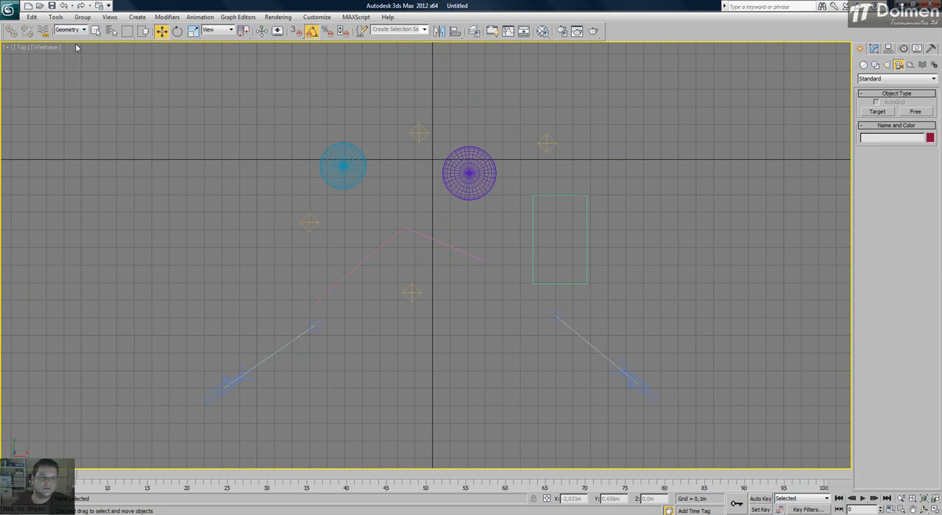
left_click_drag(143, 65, 717, 444)
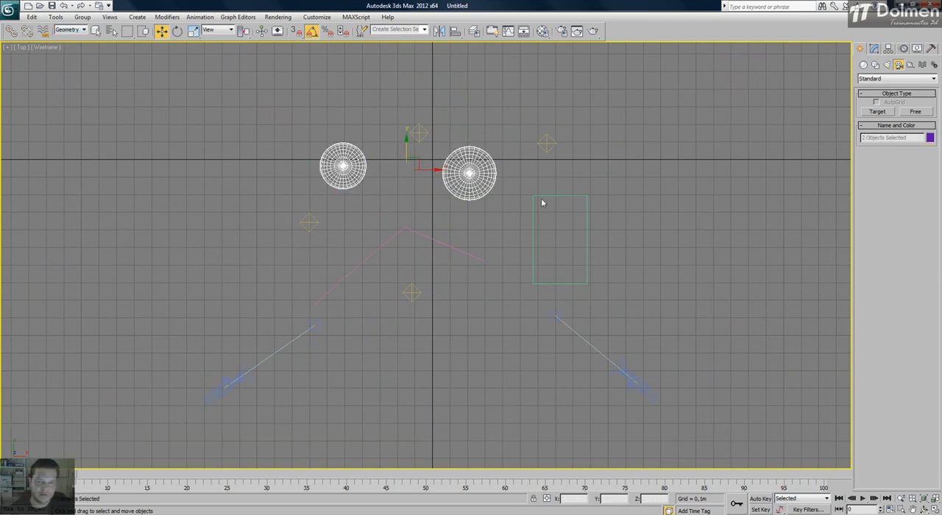
- Deselect the spheres, set the selection filter to Shapes, window-select the scene and move the shapes slightly down along Y
mouse_move(407, 143)
left_mouse_down()
mouse_move(407, 175)
mouse_move(406, 144)
left_mouse_up()
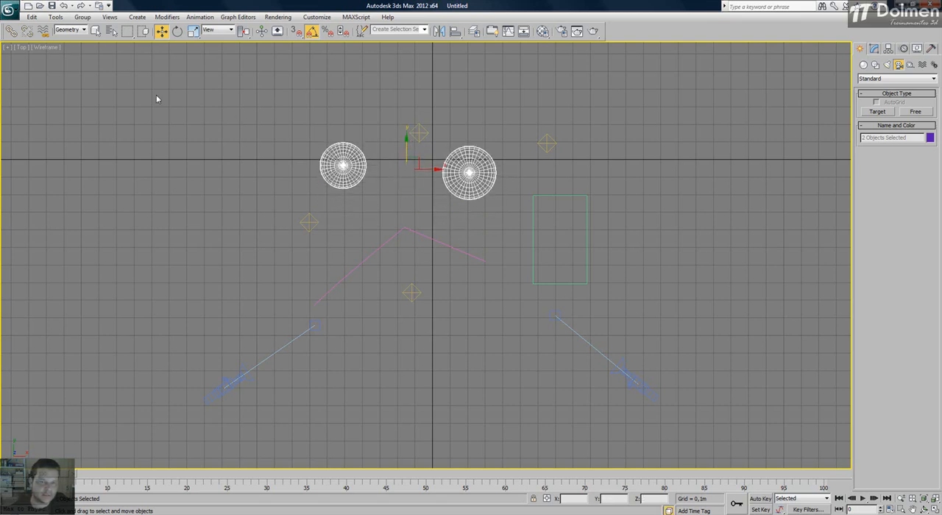
left_click(112, 53)
left_click(70, 30)
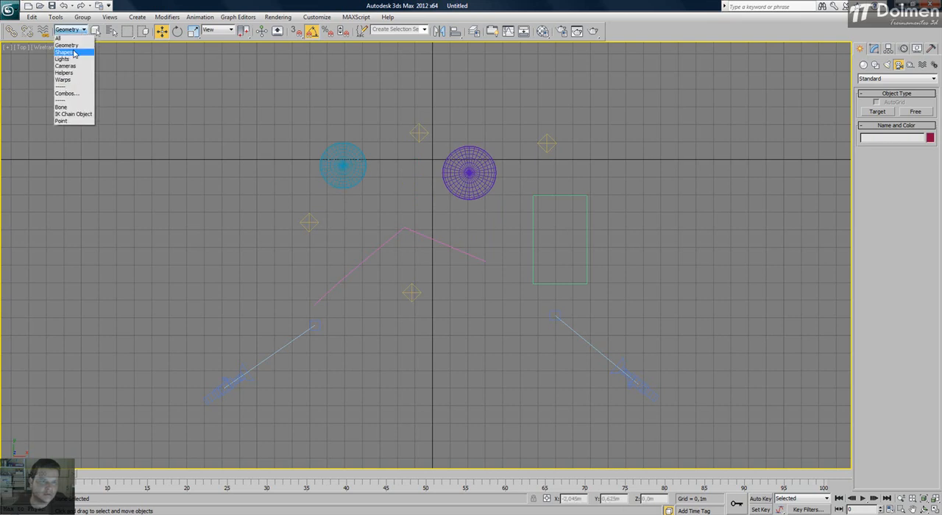
left_click(74, 53)
left_click_drag(130, 72, 737, 445)
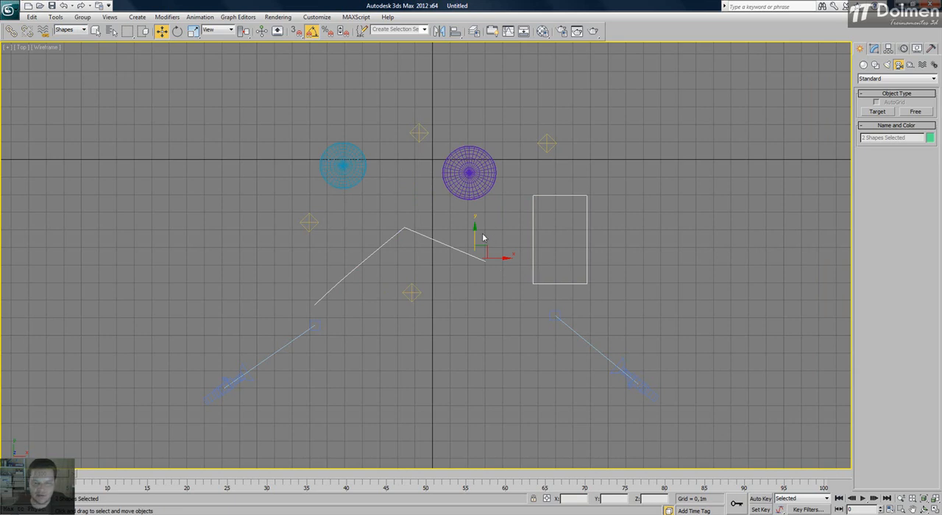
mouse_move(474, 233)
left_mouse_down()
mouse_move(474, 221)
mouse_move(474, 240)
left_mouse_up()
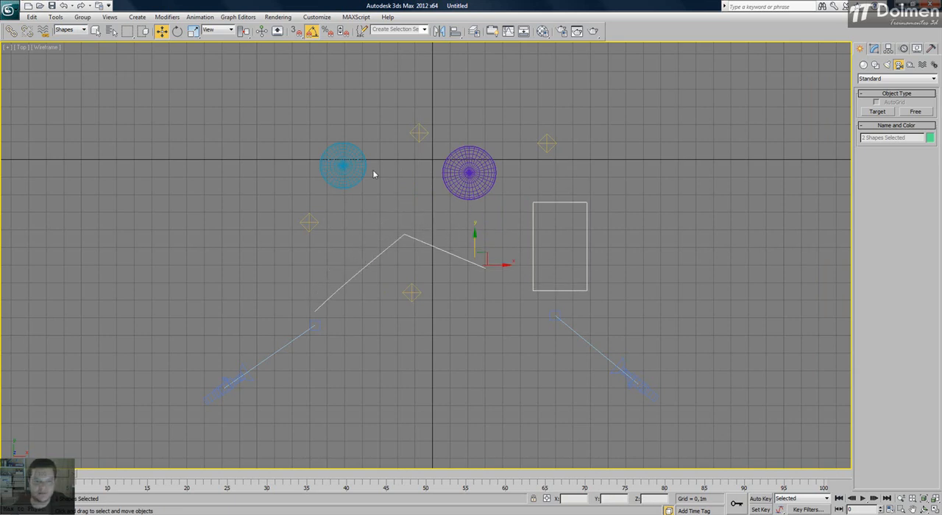
- Set the selection filter to Lights, window-select the whole scene and move the lights slightly up along Y
left_click(83, 29)
left_click(71, 56)
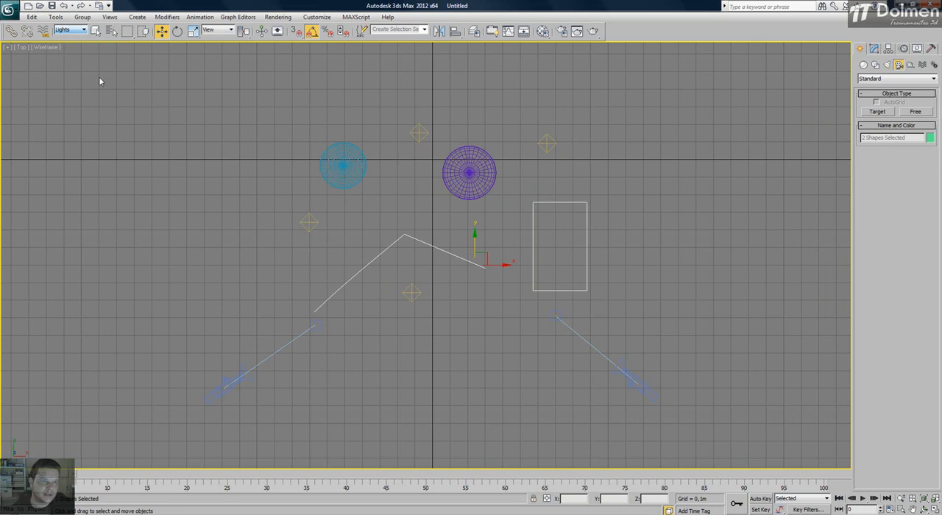
left_click_drag(154, 75, 730, 435)
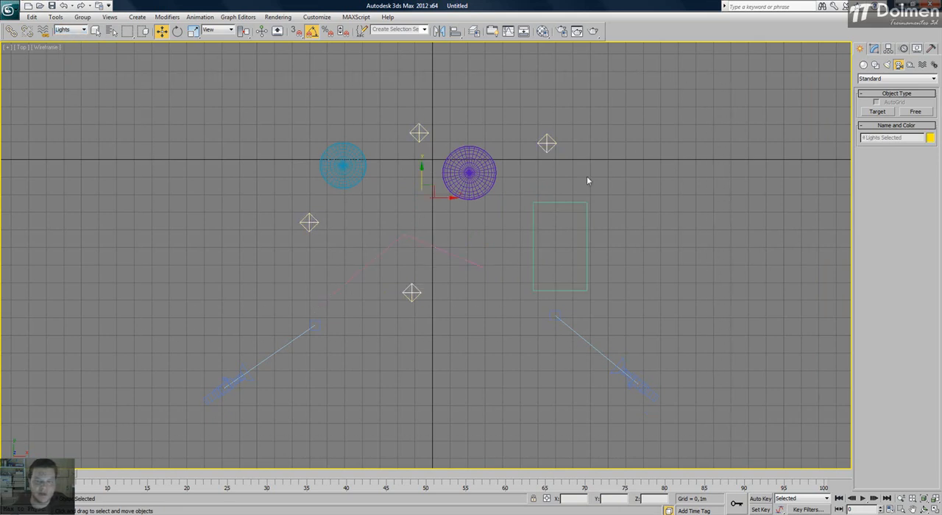
left_click_drag(420, 177, 423, 167)
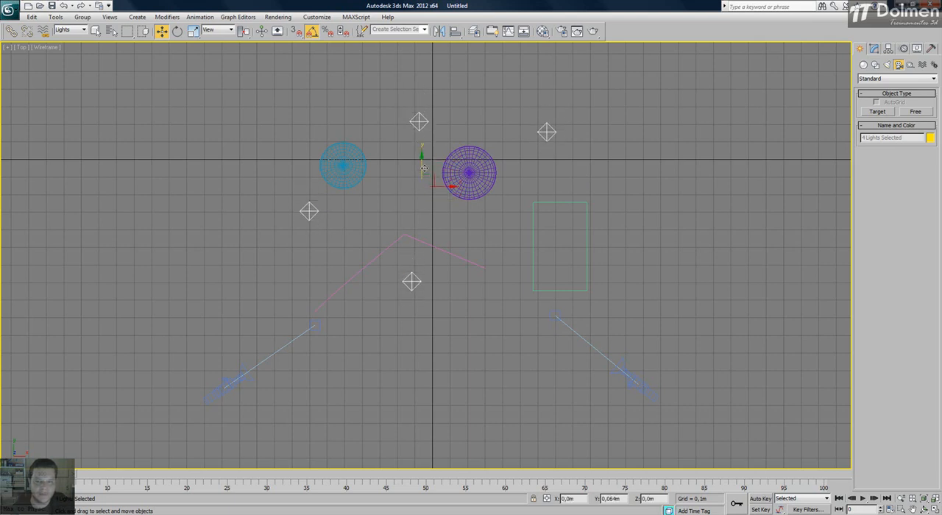
- Set the selection filter to Cameras, window-select the whole scene and move both cameras with their targets slightly down along Y
left_click(84, 30)
left_click(66, 65)
left_click_drag(134, 66, 630, 391)
left_click_drag(722, 429, 718, 428)
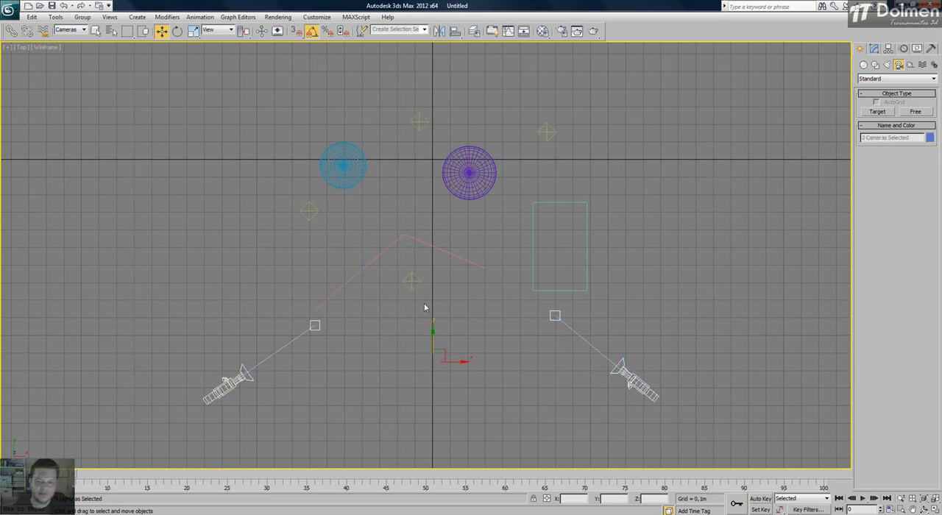
left_click_drag(431, 314, 439, 339)
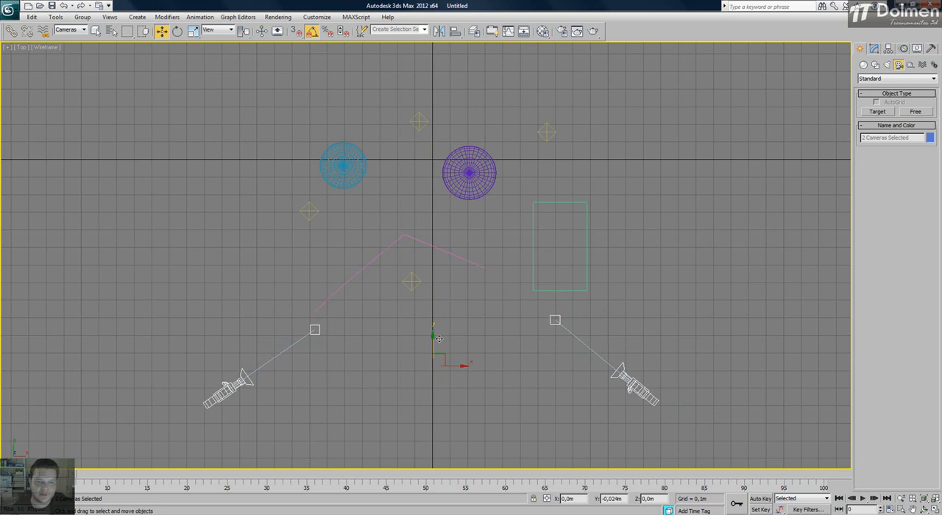
- Set the selection filter back to All, briefly switching it to Lights and back, and deselect the cameras
left_click(73, 29)
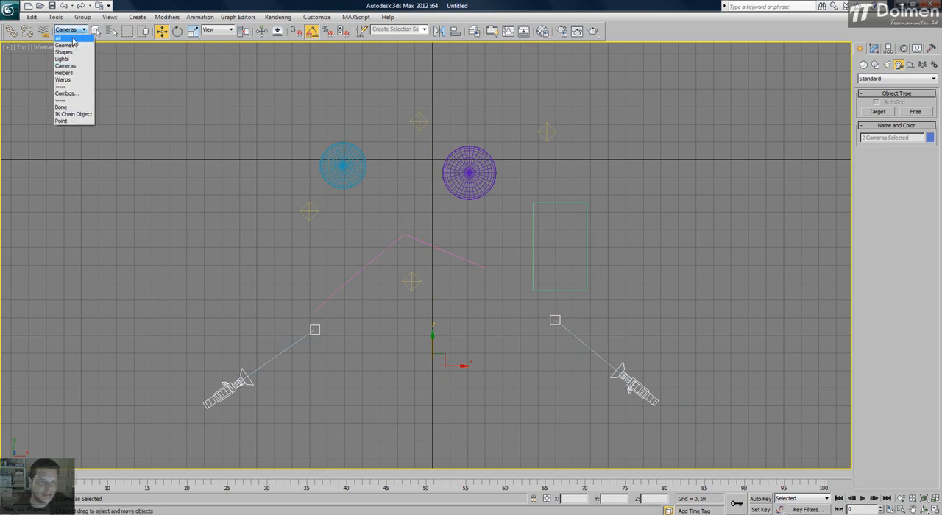
left_click(73, 38)
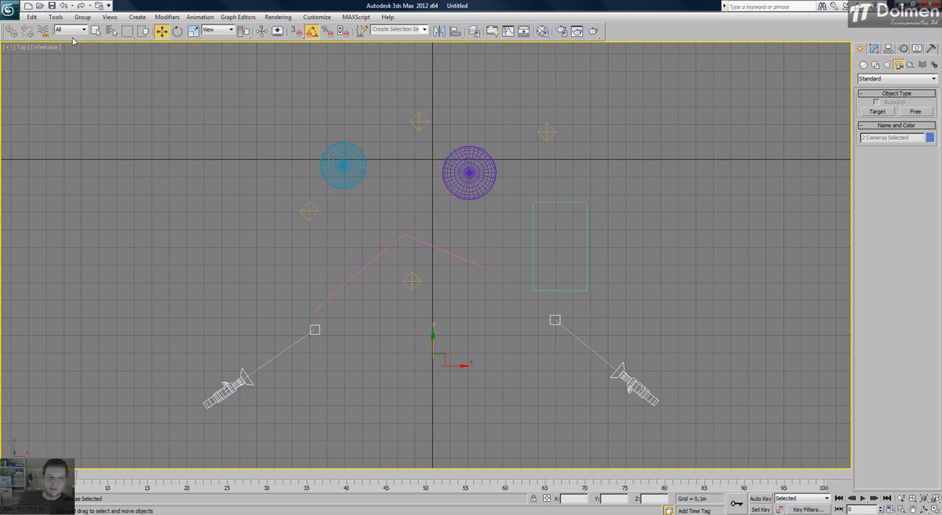
left_click(74, 30)
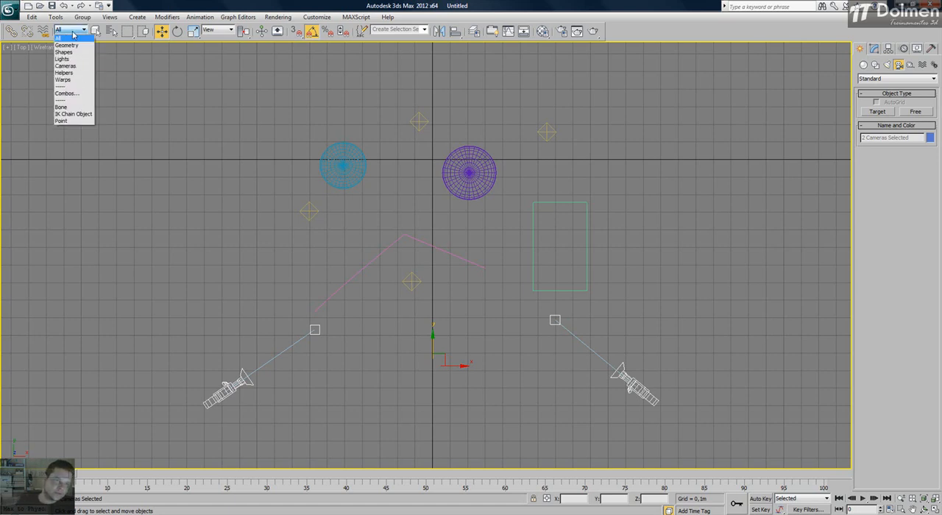
left_click(73, 59)
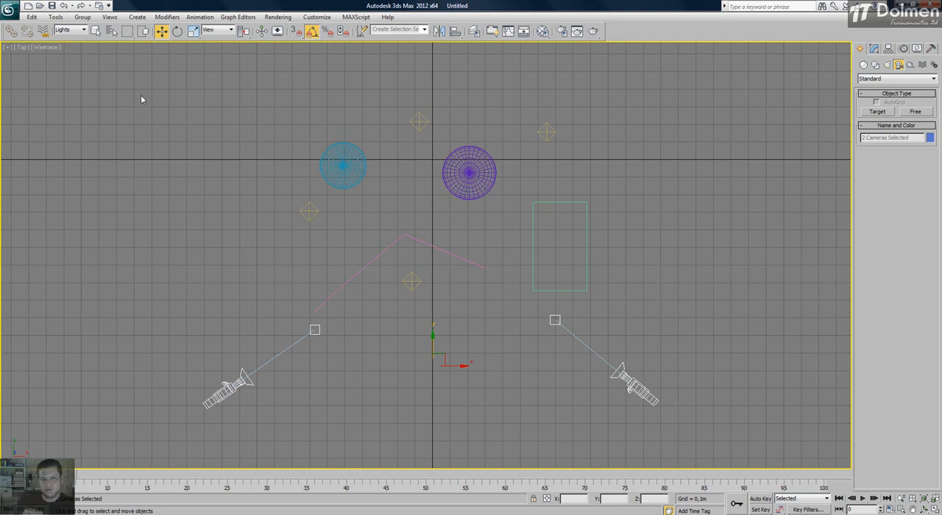
left_click(74, 30)
left_click(76, 40)
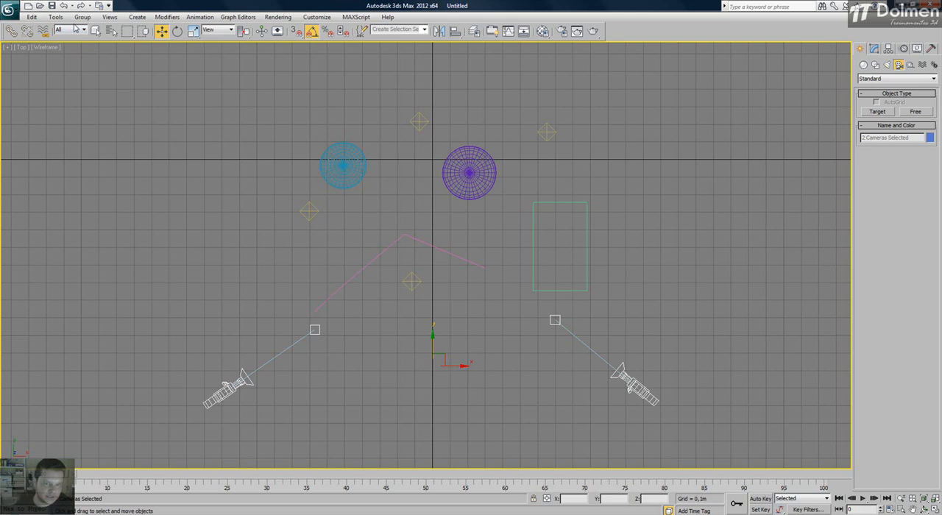
left_click(265, 300)
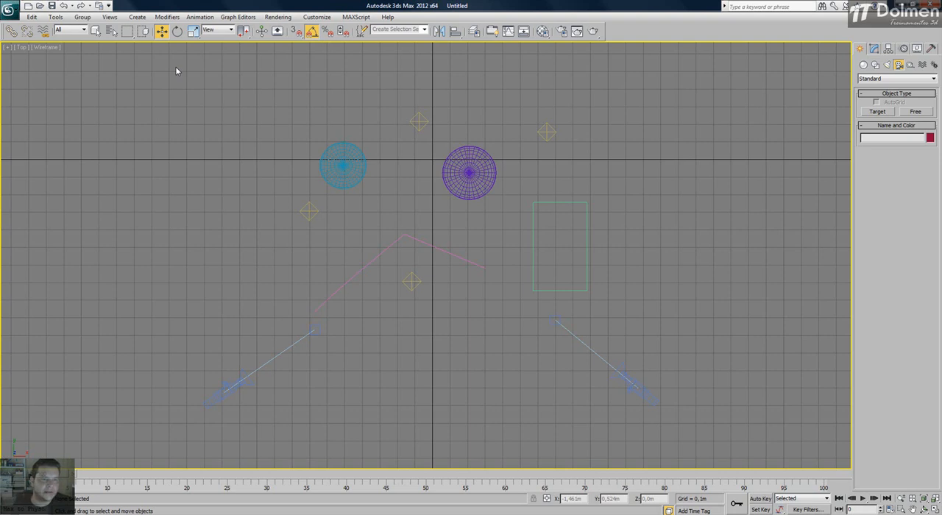
- With the Select Object tool, window-select different groups of objects across the scene, ending on the lower-left camera and its target
left_click(96, 33)
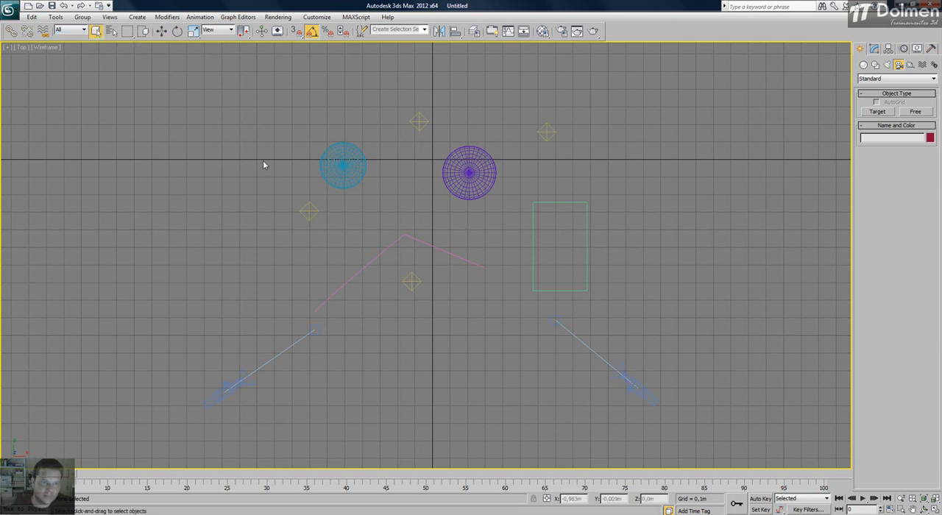
left_click_drag(266, 97, 677, 266)
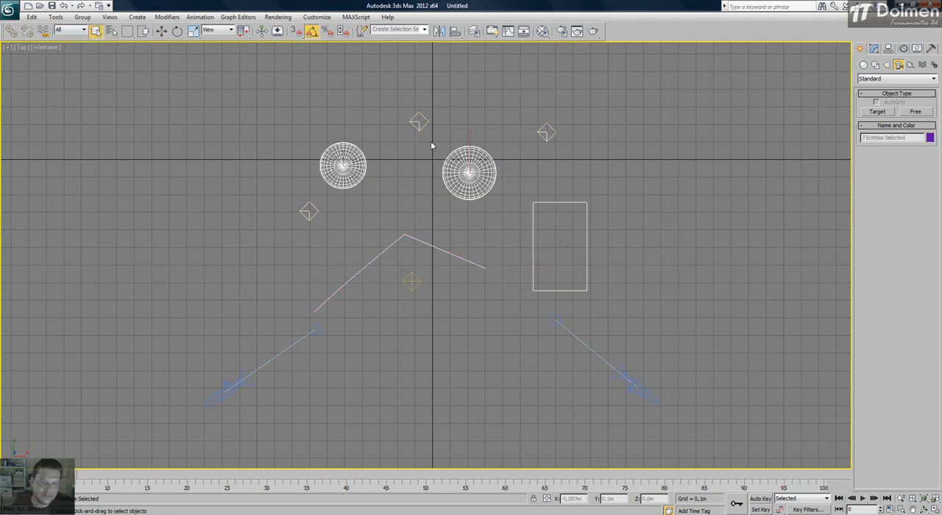
left_click_drag(697, 173, 186, 397)
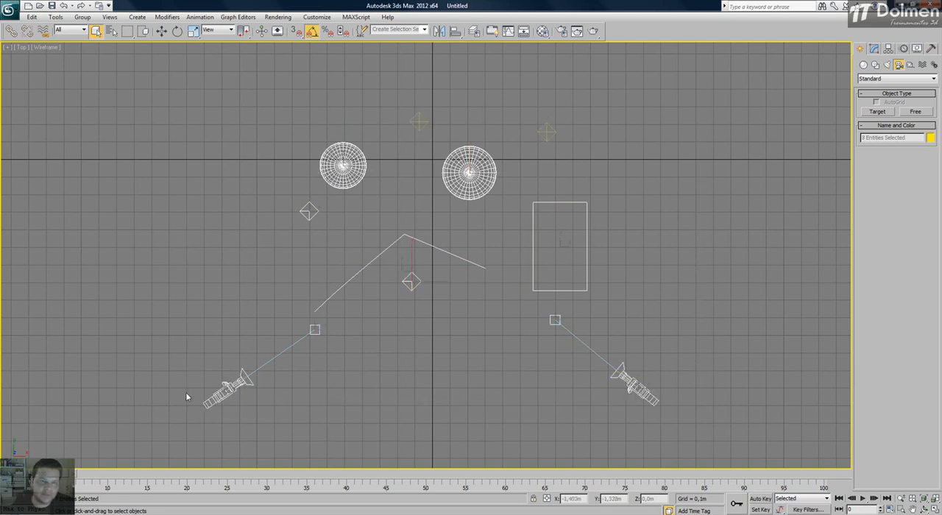
left_click_drag(349, 423, 346, 421)
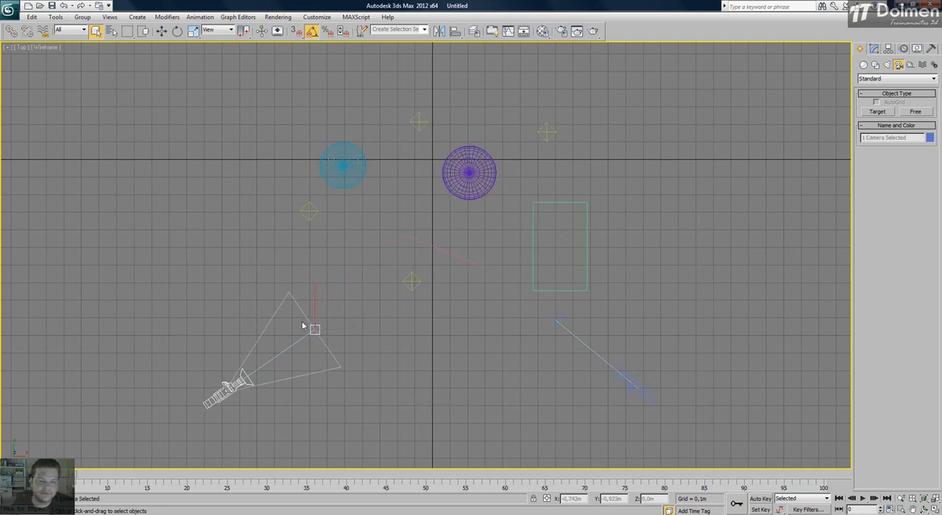
- Select the blue sphere with Select and Move and shift it left along X to about -1.237 m
left_click(161, 32)
left_click(335, 173)
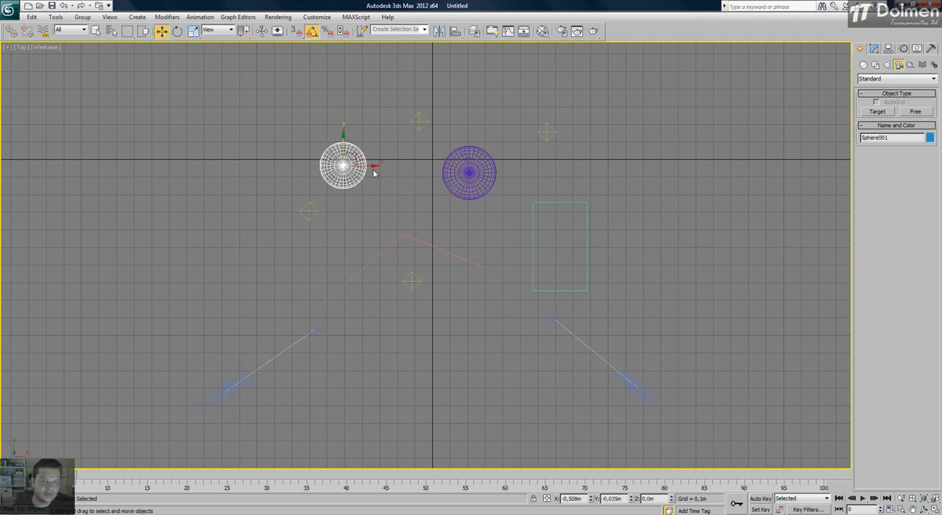
left_click_drag(362, 165, 234, 162)
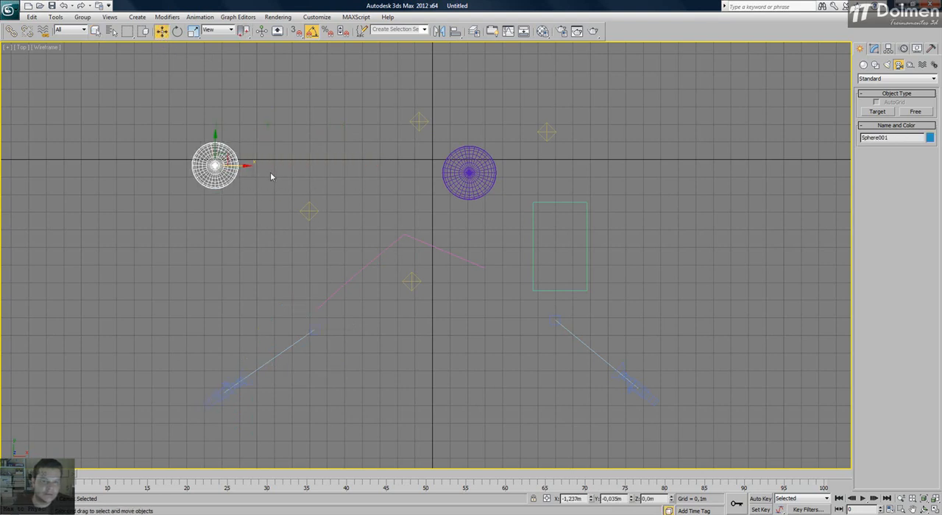
- Switch briefly to Select Object, return to Select and Move, and shift the blue sphere right along X to about -0.504 m
left_click(95, 31)
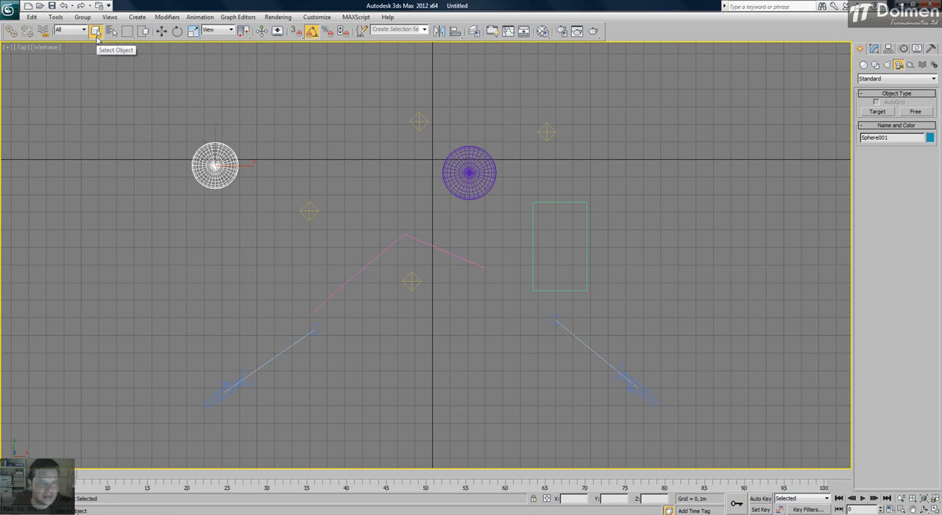
left_click(161, 31)
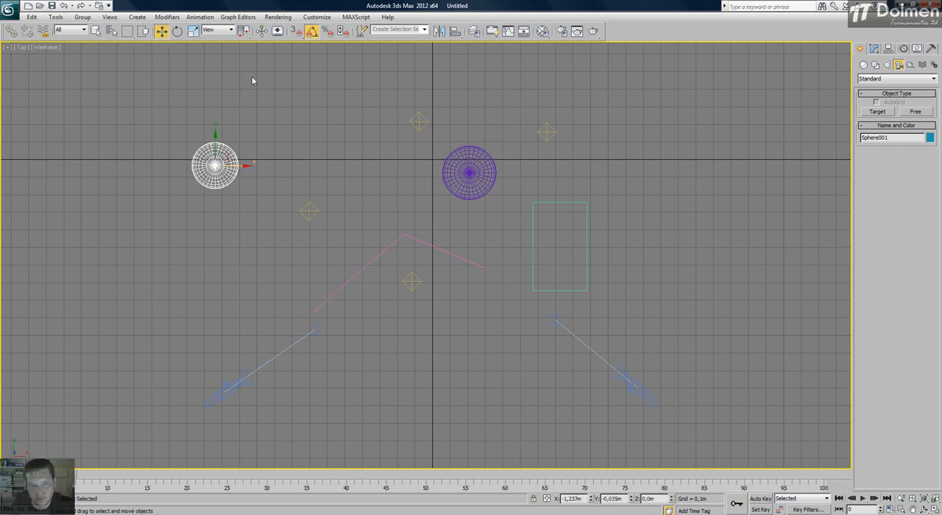
left_click_drag(245, 165, 371, 161)
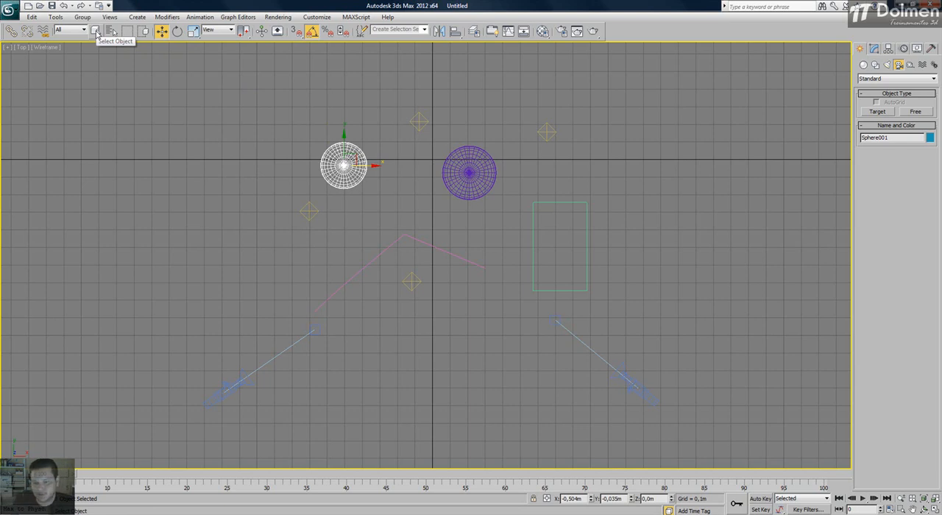
- With Select Object, pick a light and the blue sphere individually, window-select the sphere with its nearby lights, and clear the selection
left_click(95, 32)
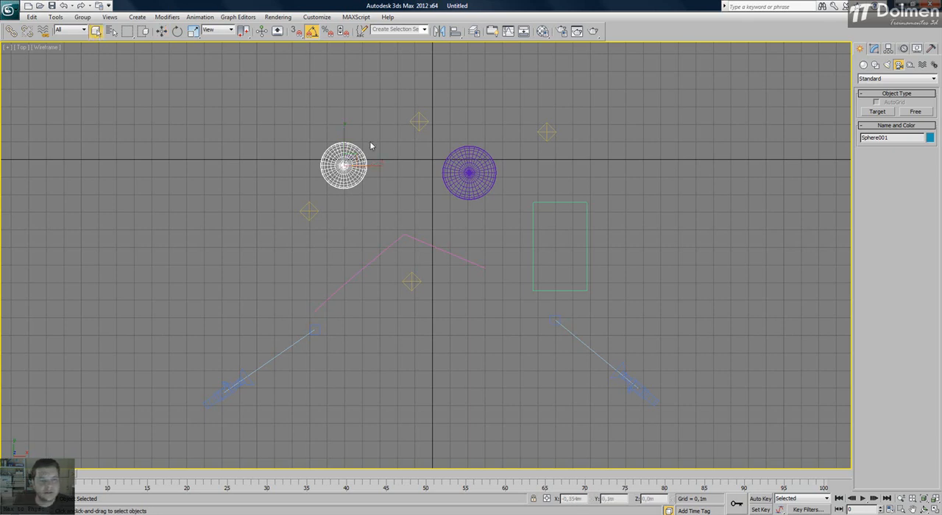
left_click(419, 122)
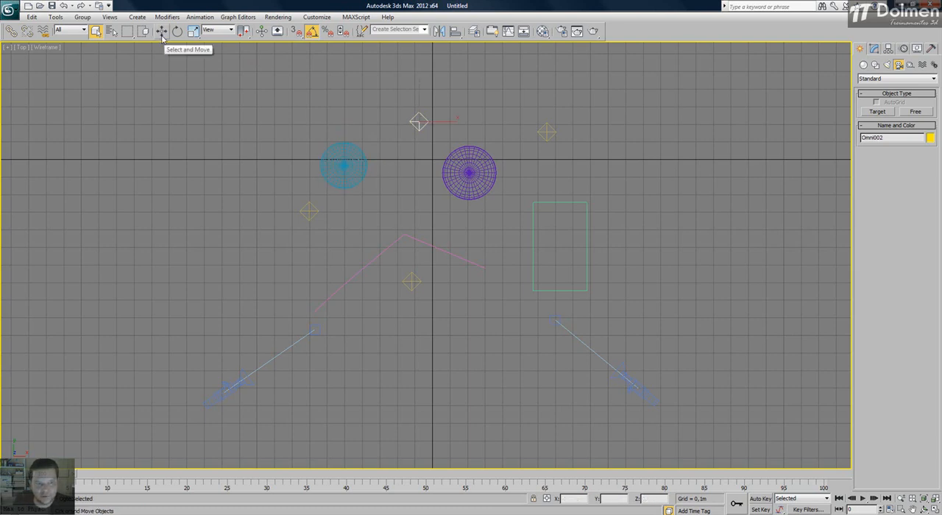
left_click(334, 171)
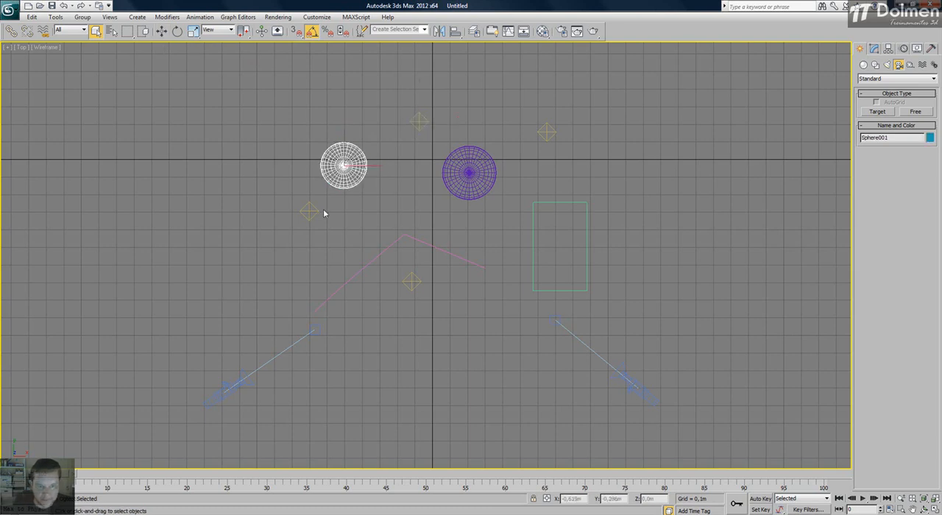
left_click(96, 32)
left_click_drag(431, 91, 273, 219)
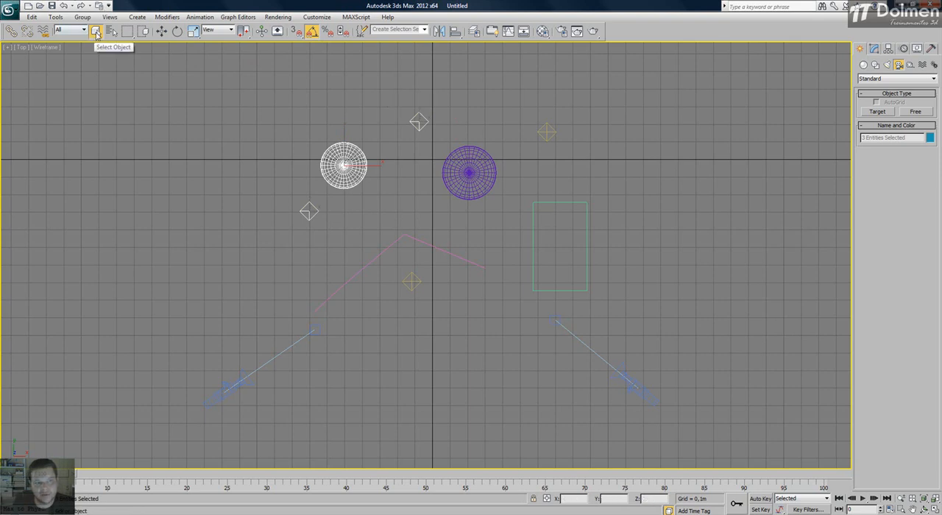
left_click(279, 105)
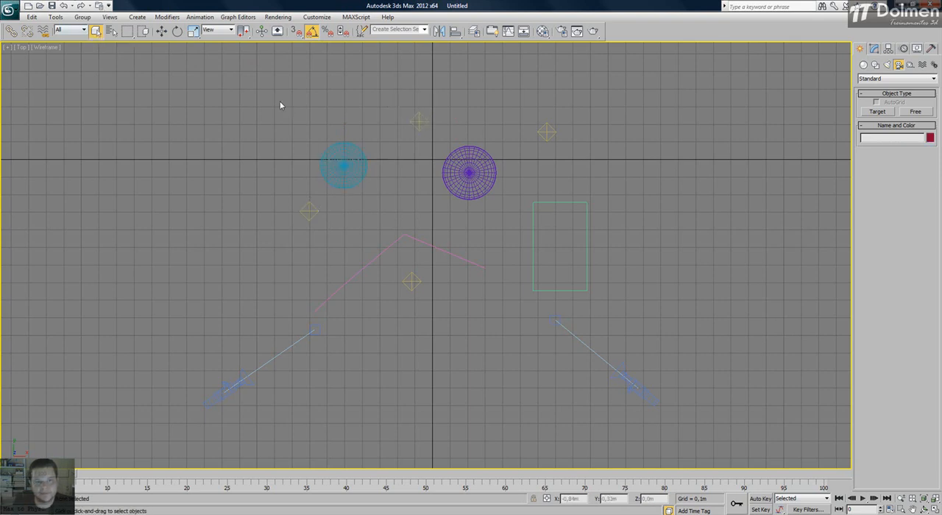
- Open the Select From Scene list, make its window narrower and place it beside the scene objects
left_click(114, 34)
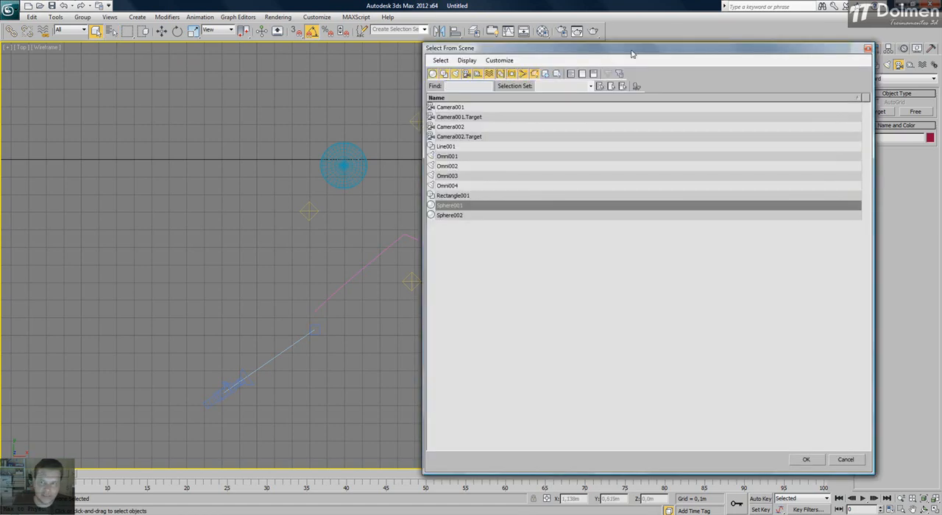
left_click_drag(631, 52, 592, 52)
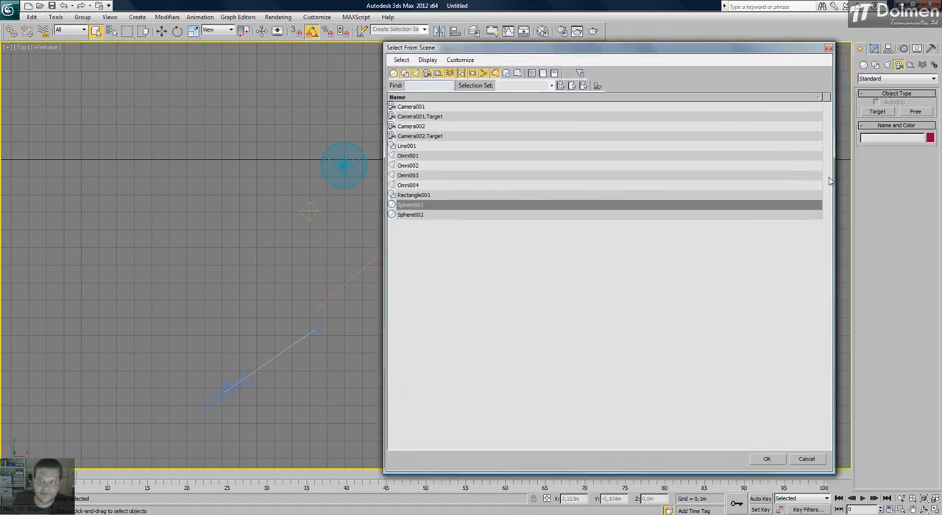
left_click_drag(833, 176, 654, 175)
left_click_drag(541, 52, 813, 48)
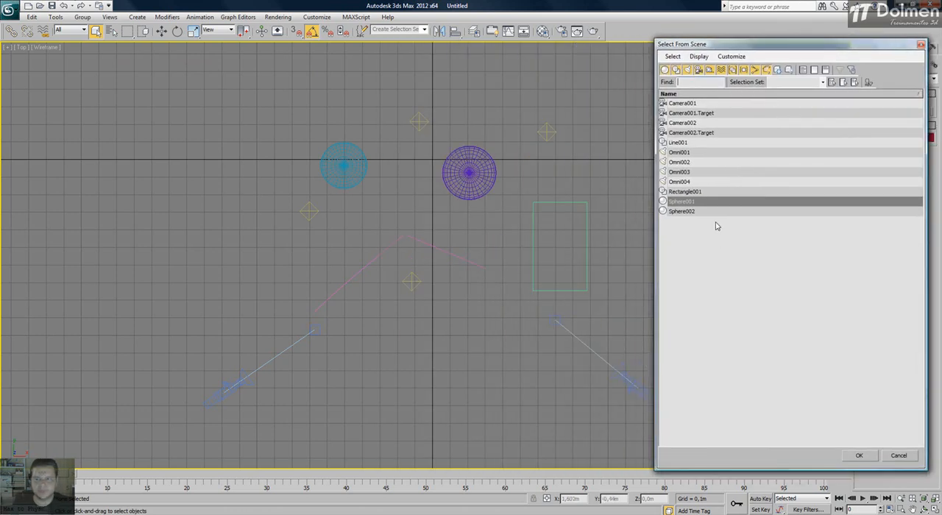
- Try highlighting entries in the object list, clear them, and select Sphere001 by name
left_click_drag(699, 103, 684, 213)
left_click(686, 193)
left_click(730, 268)
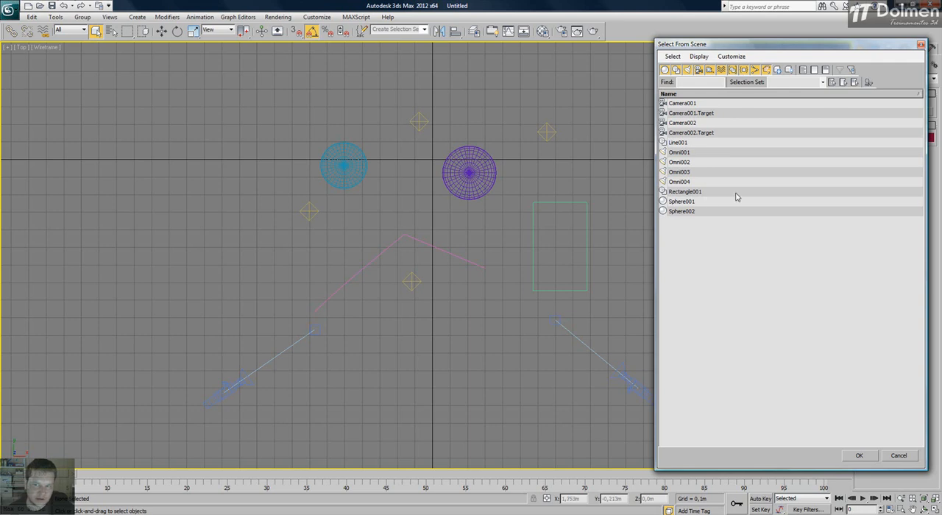
left_click(686, 202)
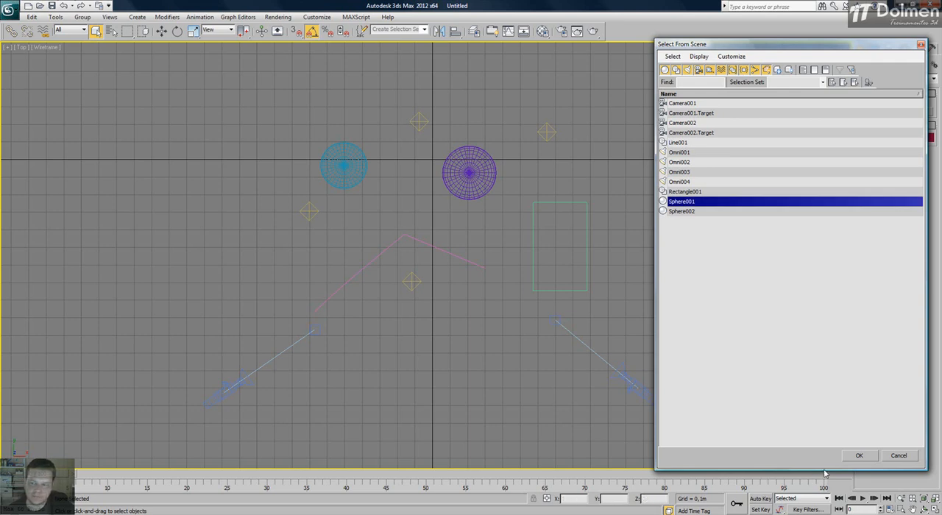
left_click(858, 455)
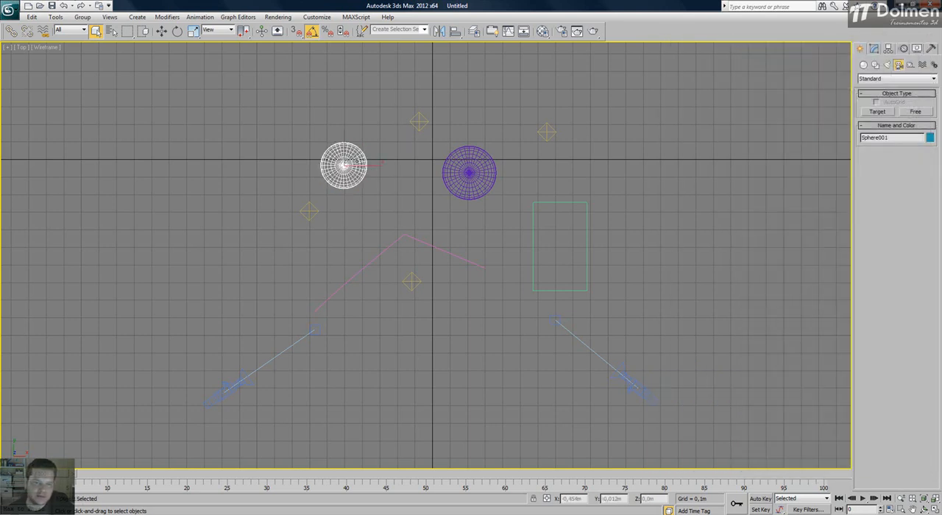
- Clear the selection, select Omni001, Rectangle001, Sphere001 and Sphere002 together by name, and deselect them
double_click(893, 137)
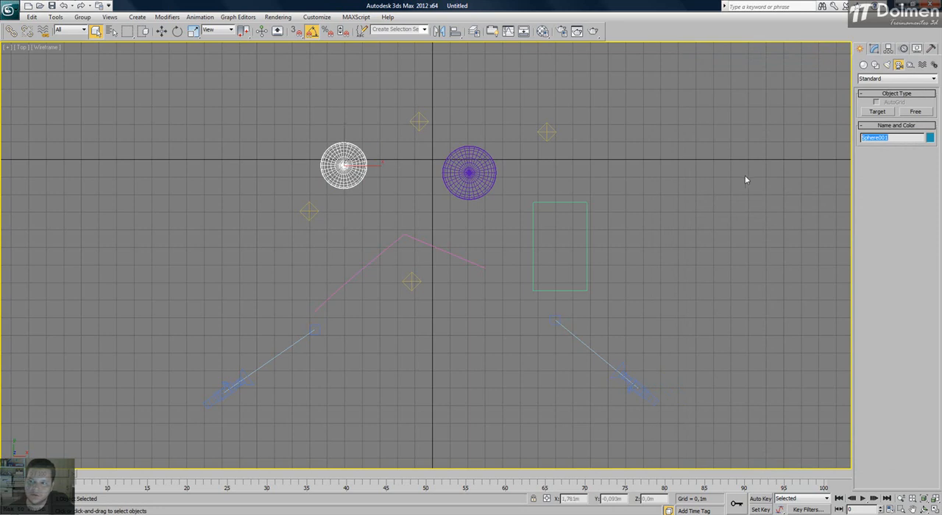
left_click(699, 159)
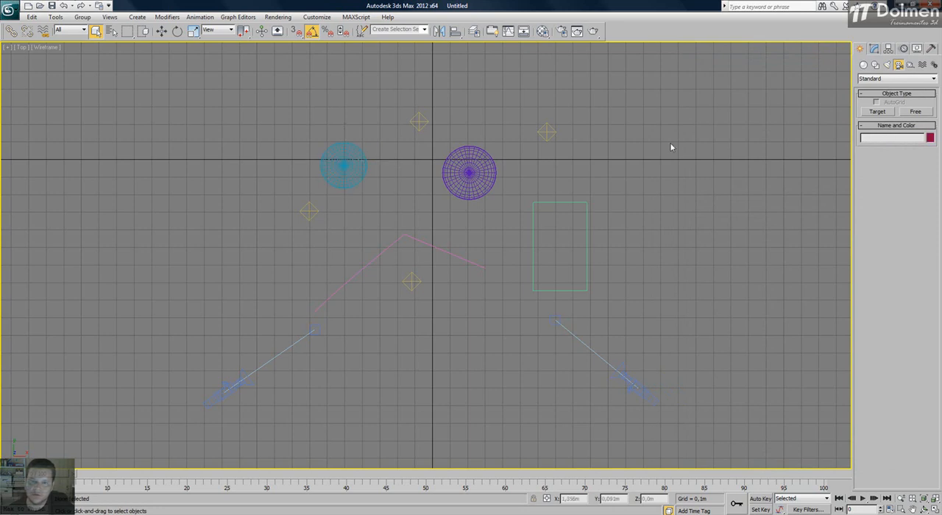
left_click(111, 33)
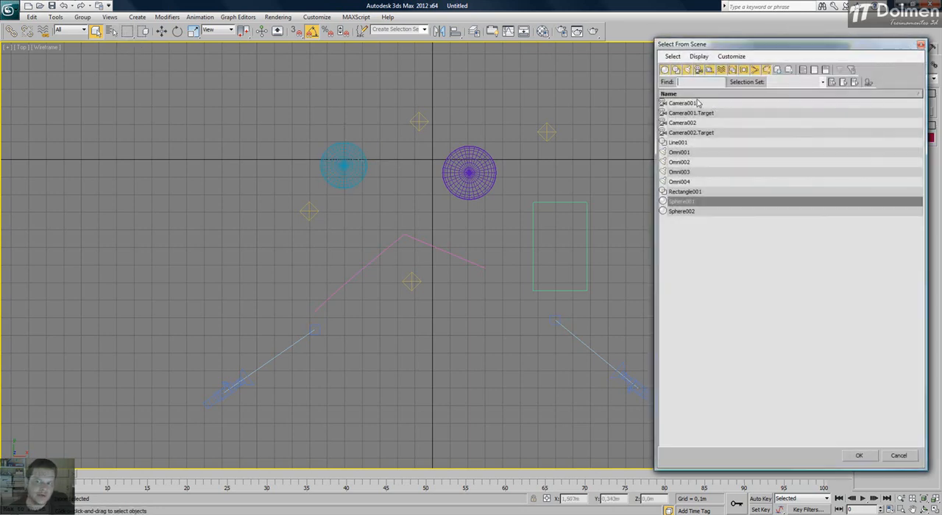
left_click(692, 153)
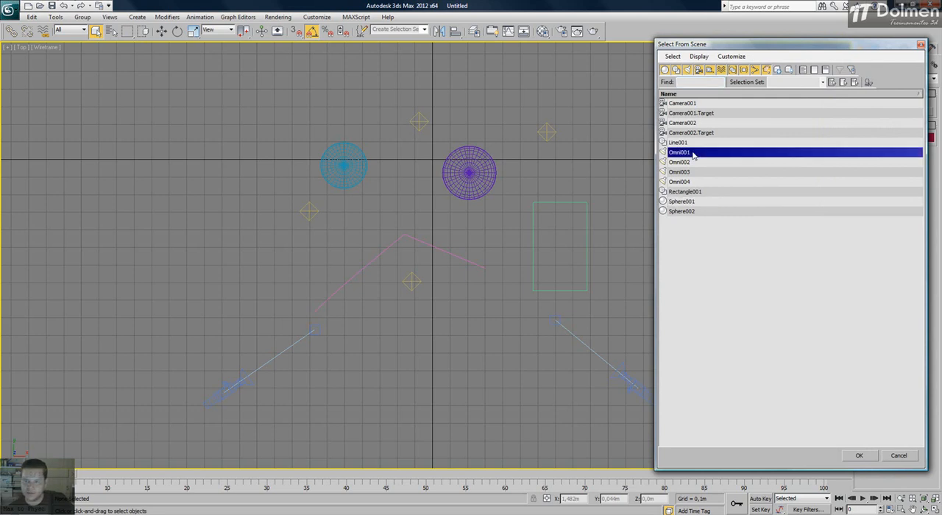
left_click(689, 192, "ctrl")
left_click(688, 202, "ctrl")
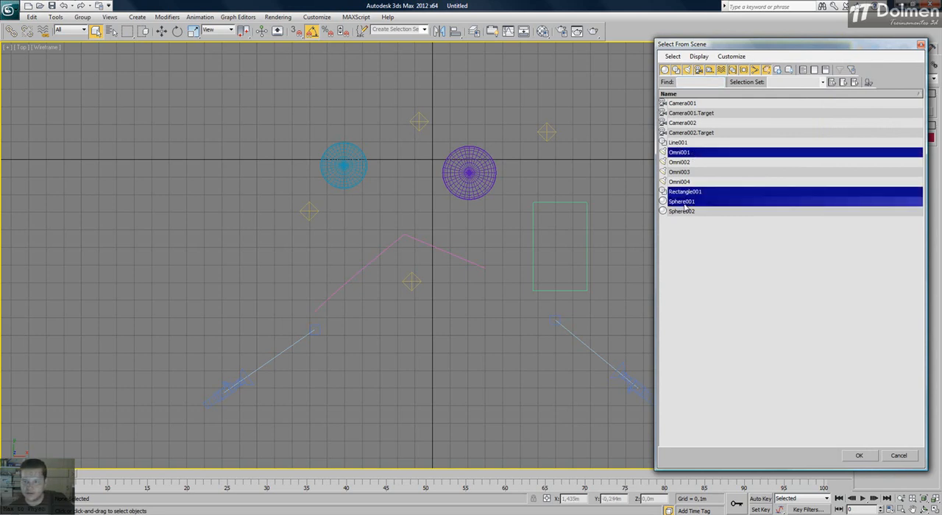
left_click(686, 211, "ctrl")
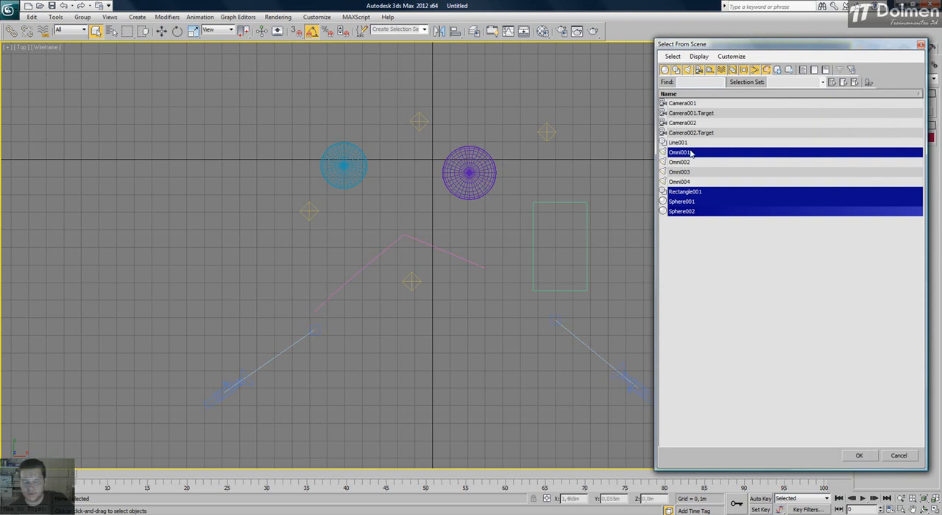
left_click(858, 455)
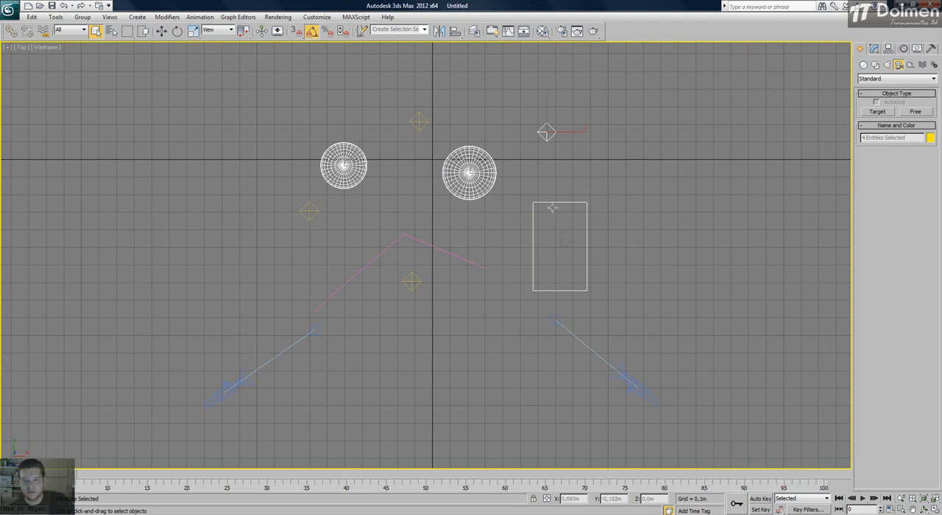
left_click(679, 201)
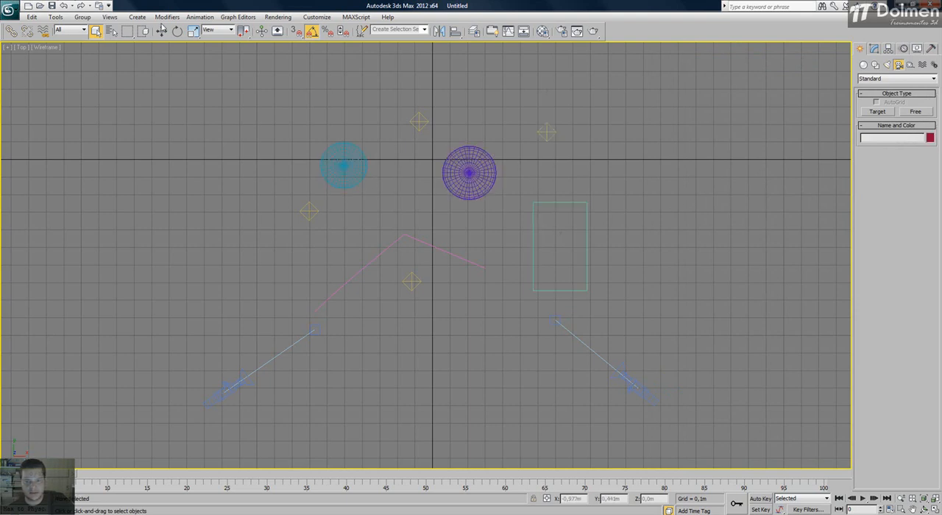
- Reopen the scene object list, toggle the display of geometry off and back on, and highlight the sphere entries in between
left_click(111, 32)
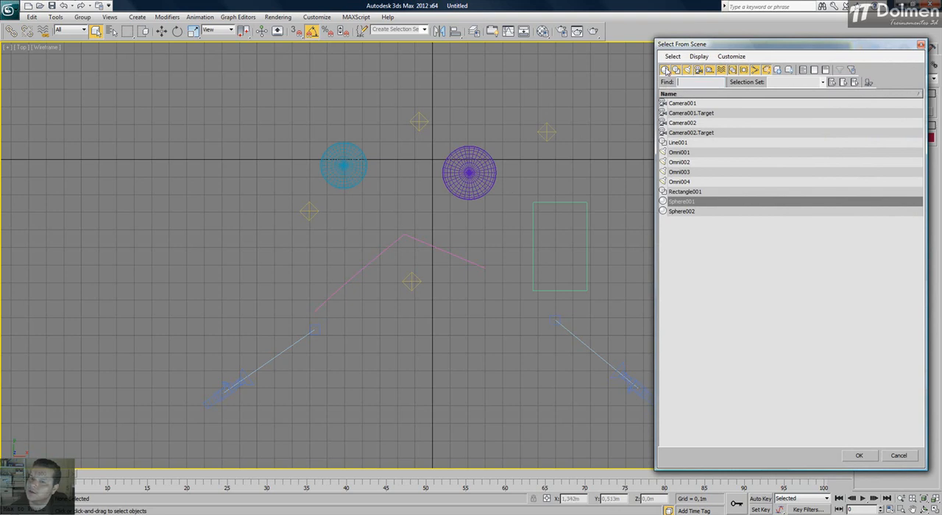
left_click(664, 71)
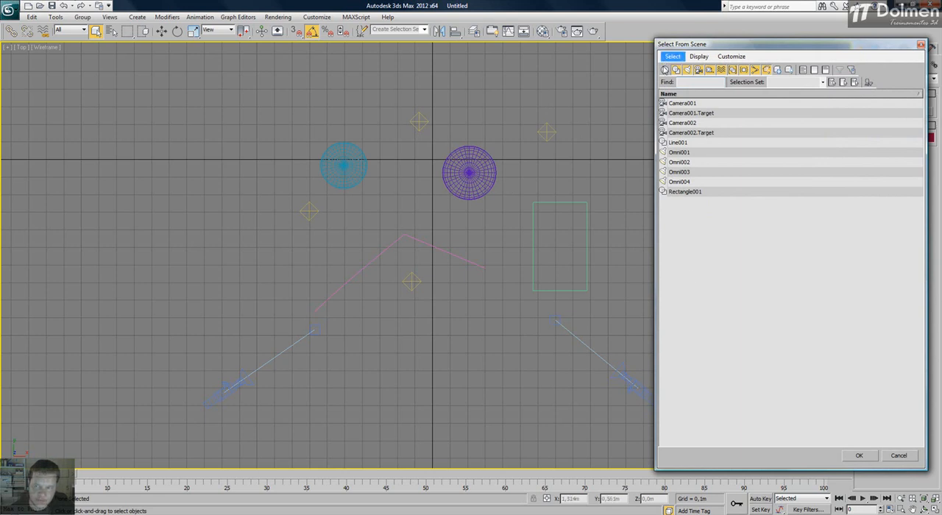
left_click(665, 70)
left_click(680, 201)
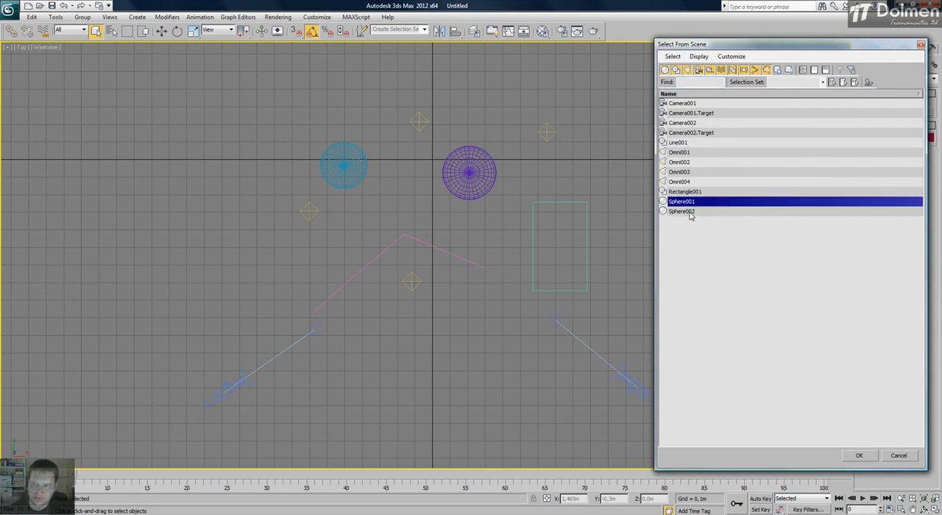
left_click(680, 212)
left_click(666, 72)
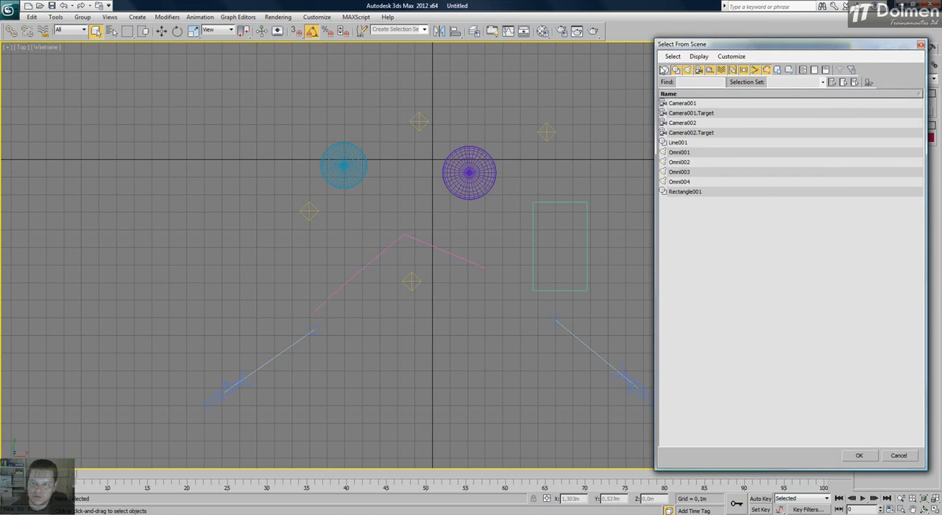
left_click(665, 71)
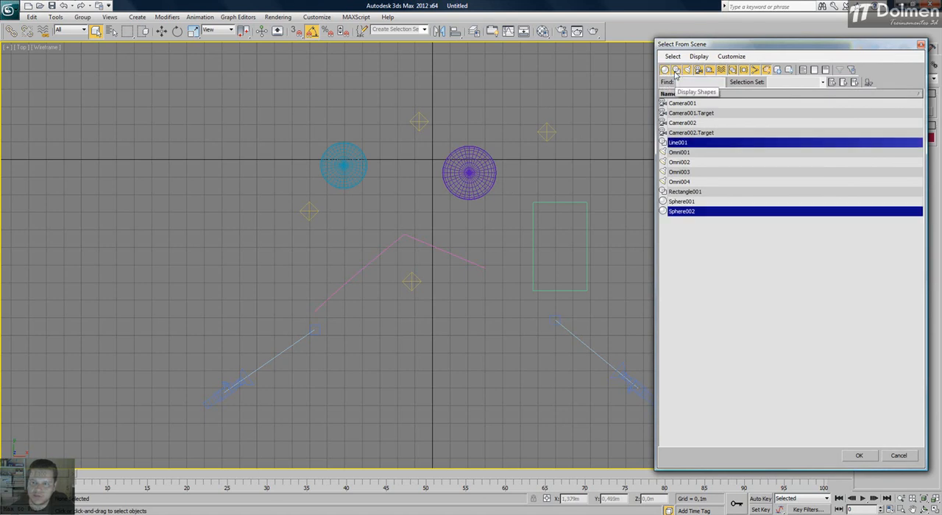
- Toggle the display of shapes off and back on in the object list, and highlight Rectangle001
left_click(675, 71)
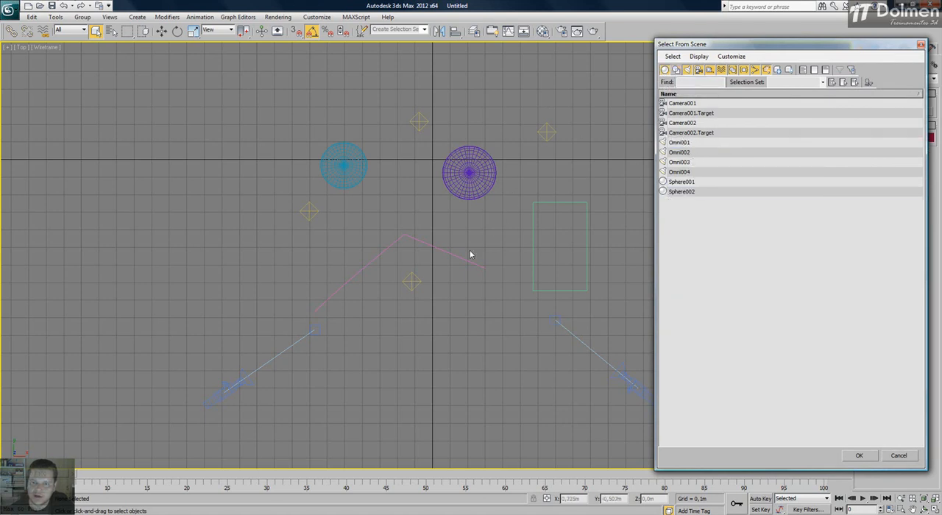
left_click(677, 71)
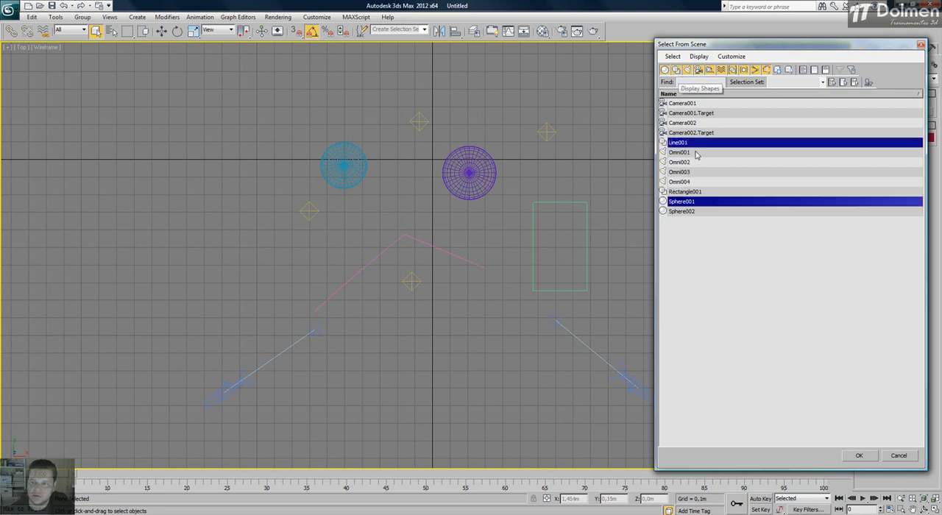
left_click(684, 193)
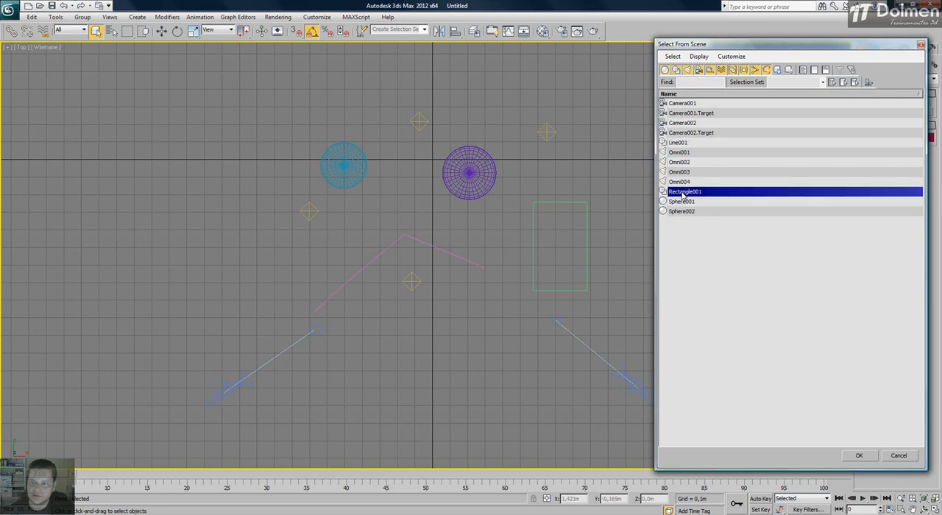
- Hide and restore the lights and the cameras in the object list, and clear the highlighted entry
left_click(687, 70)
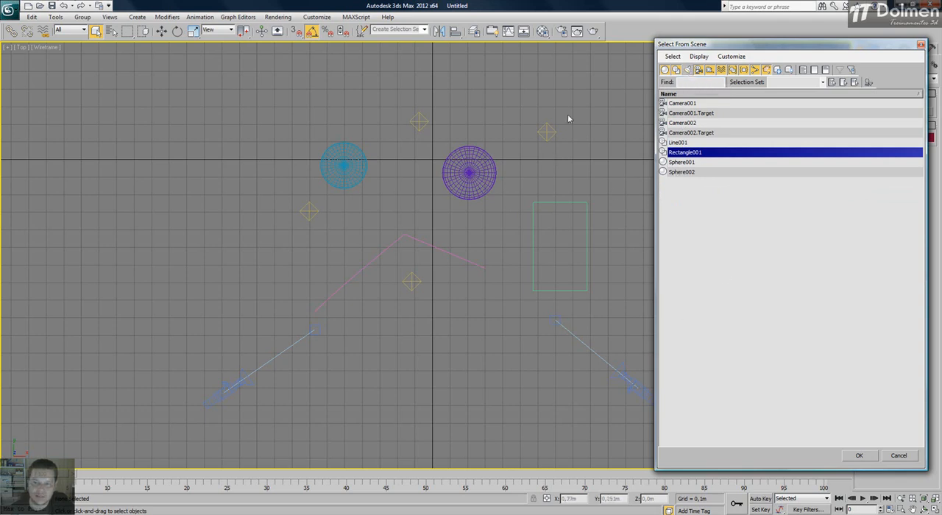
left_click(695, 71)
left_click(697, 71)
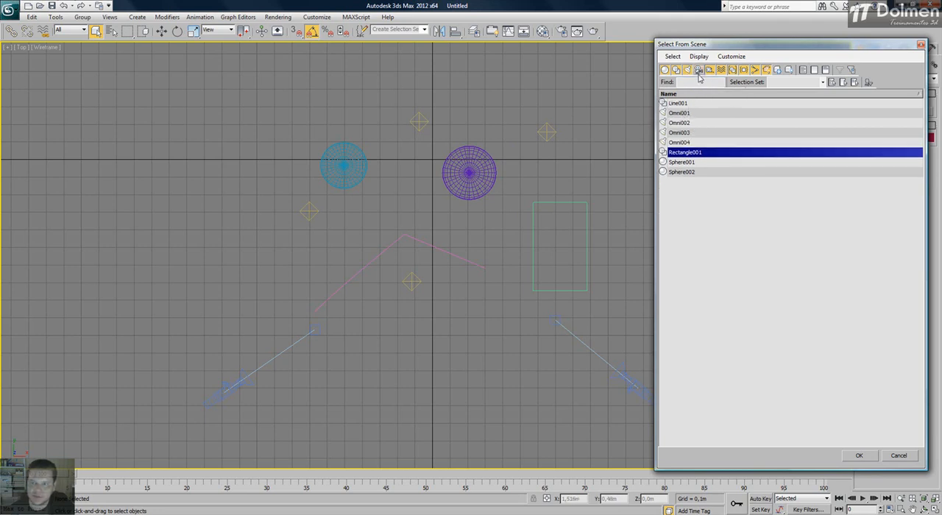
left_click(697, 70)
left_click(704, 256)
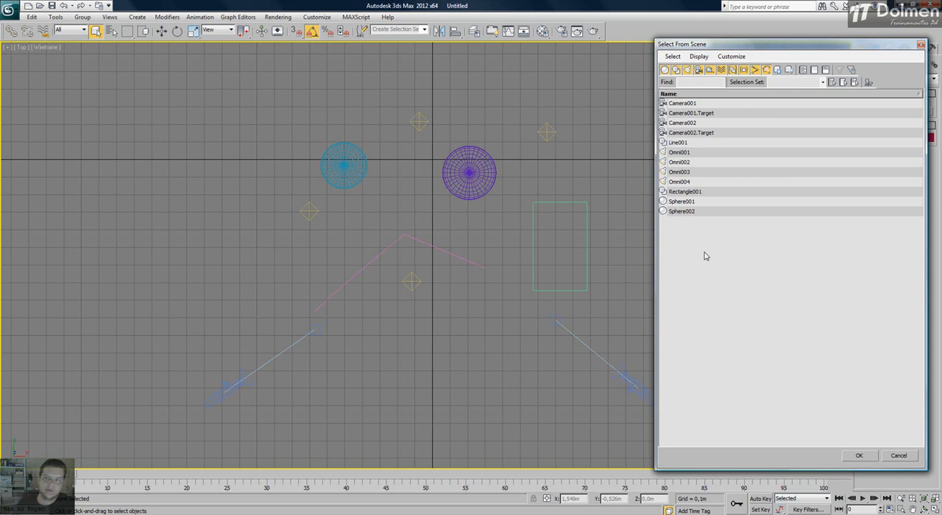
- Hide geometry, shapes and lights from the object list, and select Camera001 by name
left_click(664, 70)
left_click(675, 70)
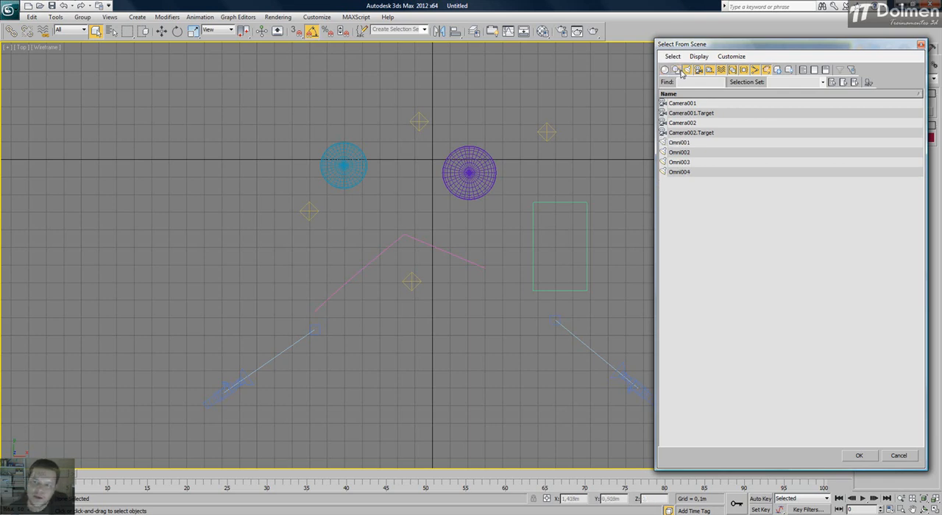
left_click(687, 70)
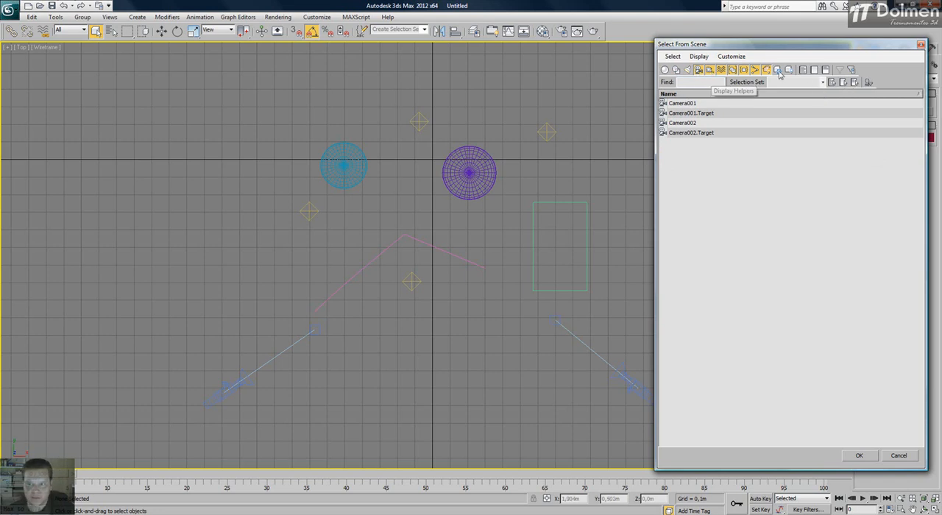
left_click(686, 105)
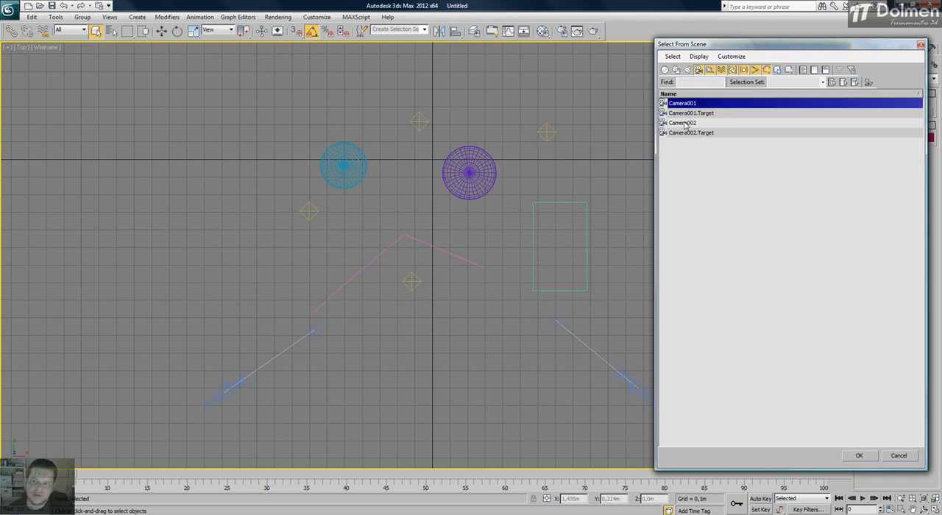
left_click(857, 455)
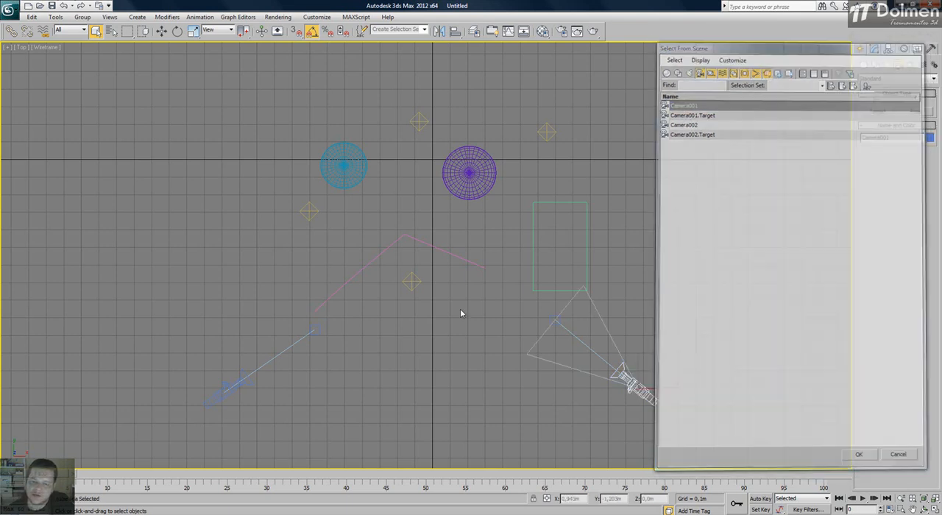
- Reopen the scene object list, restore the display of lights, shapes and geometry, and accept the dialog
left_click(111, 30)
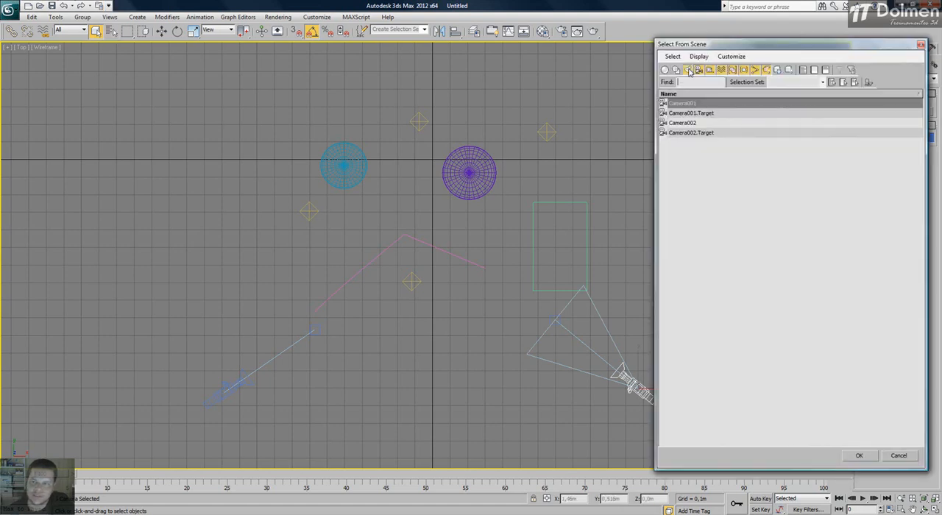
left_click(687, 69)
left_click(675, 69)
left_click(665, 69)
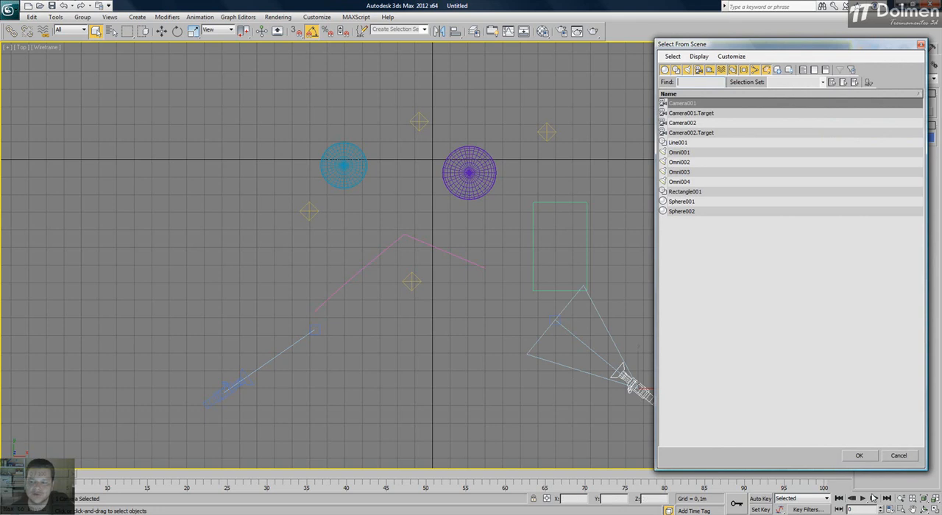
left_click(859, 455)
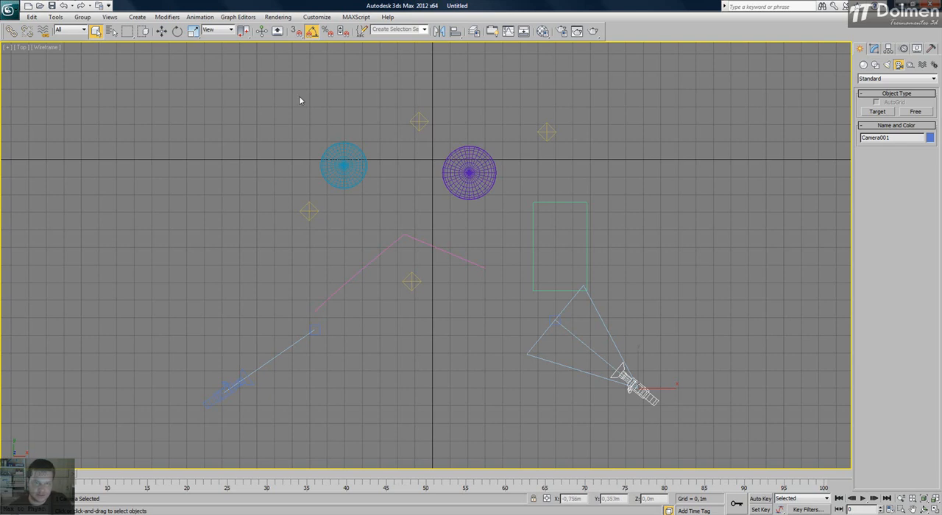
- In Crossing mode, region-select the whole scene, clear it, and draw partial regions over individual objects, including Omni004 and the blue Sphere001
left_click_drag(245, 66, 732, 446)
left_click(514, 147)
left_click_drag(521, 134, 427, 178)
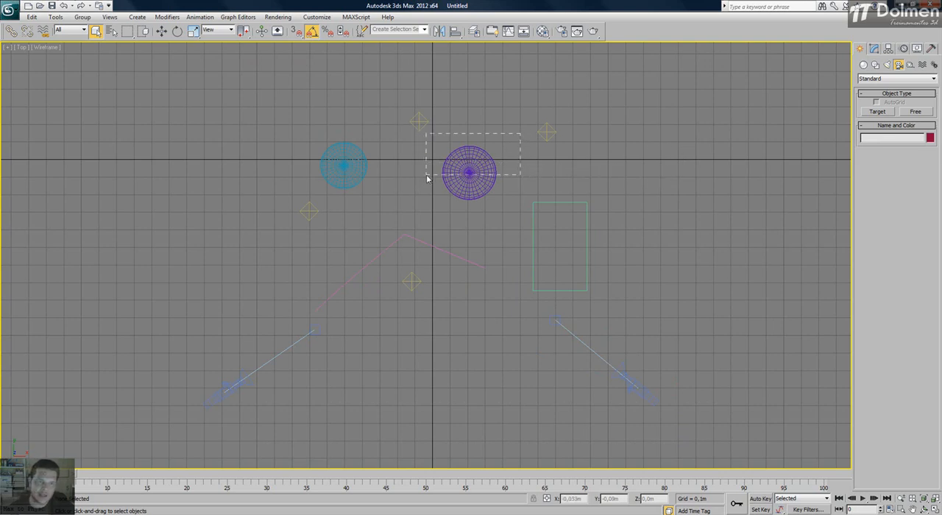
left_click_drag(428, 178, 466, 149)
left_click_drag(449, 113, 427, 134)
left_click(363, 183)
left_click_drag(417, 229, 398, 241)
left_click_drag(428, 272, 410, 303)
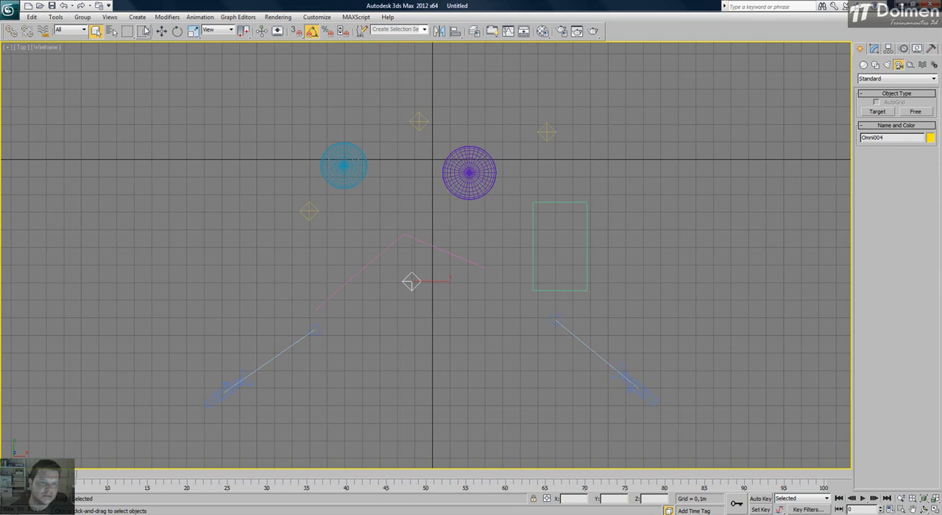
left_click_drag(257, 105, 358, 153)
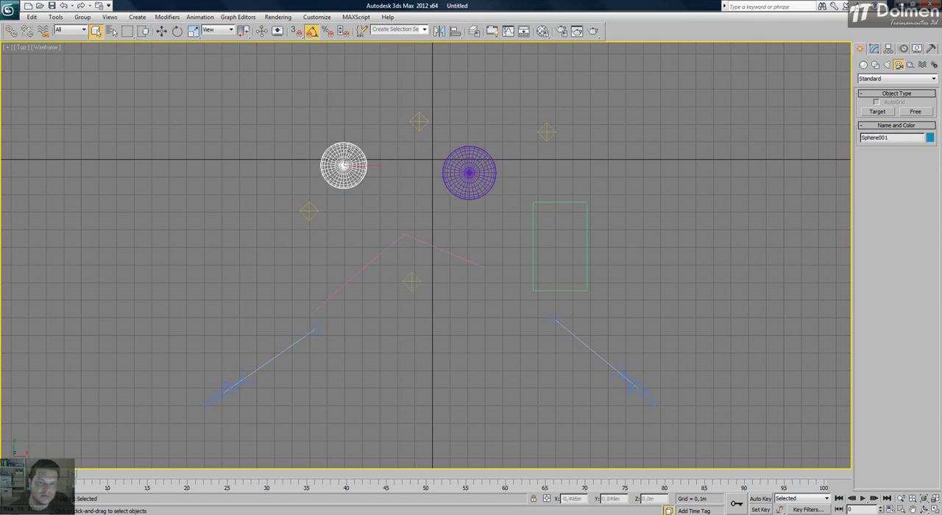
- Switch to Window selection, try regions partly over and fully around objects, select Rectangle001 by enclosing it, and return to Crossing mode
left_click(143, 33)
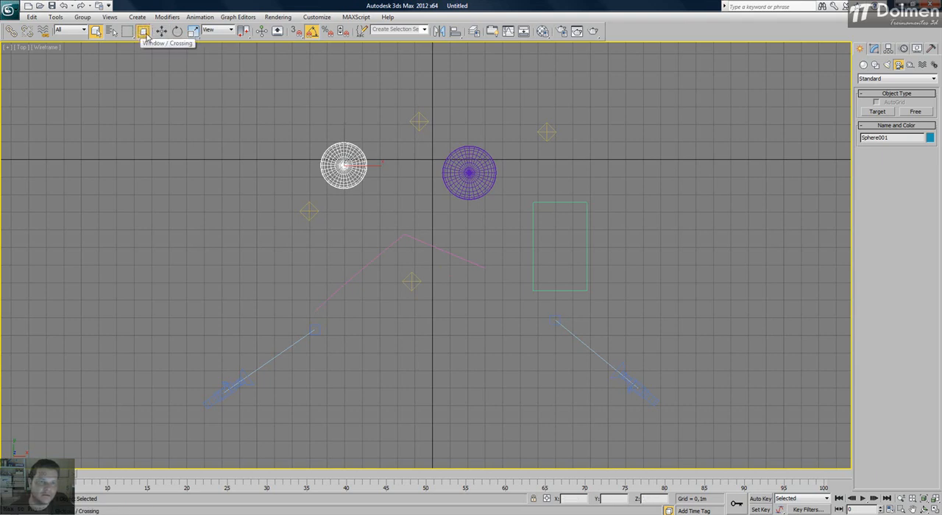
left_click(425, 123)
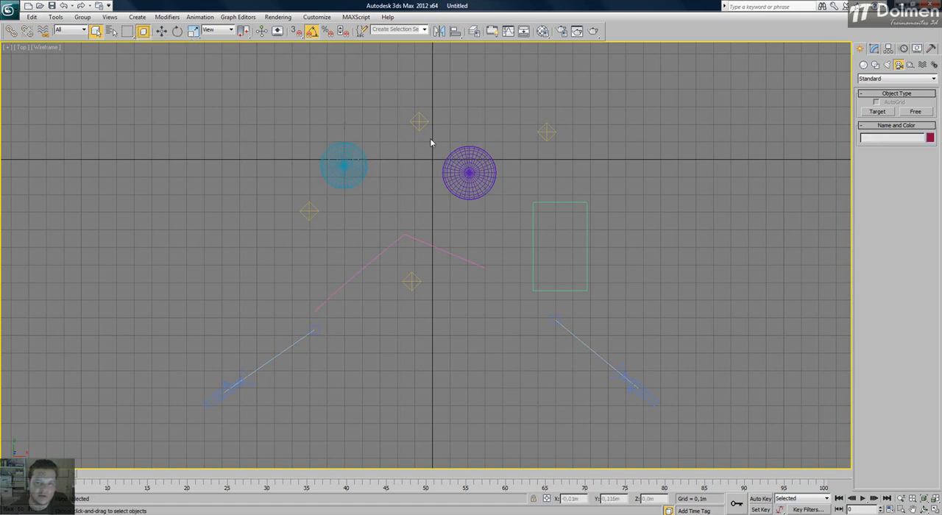
left_click_drag(467, 147, 288, 179)
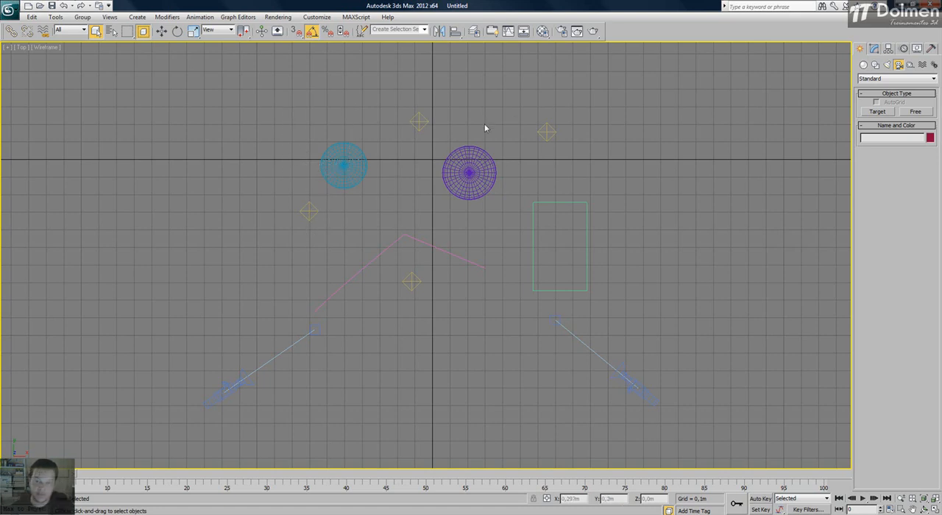
left_click_drag(437, 136, 512, 220)
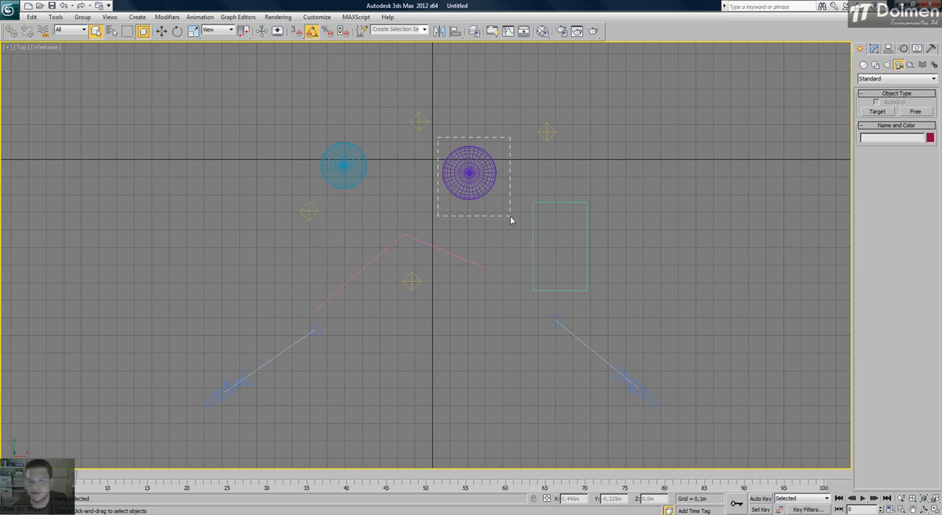
left_click_drag(512, 220, 611, 315)
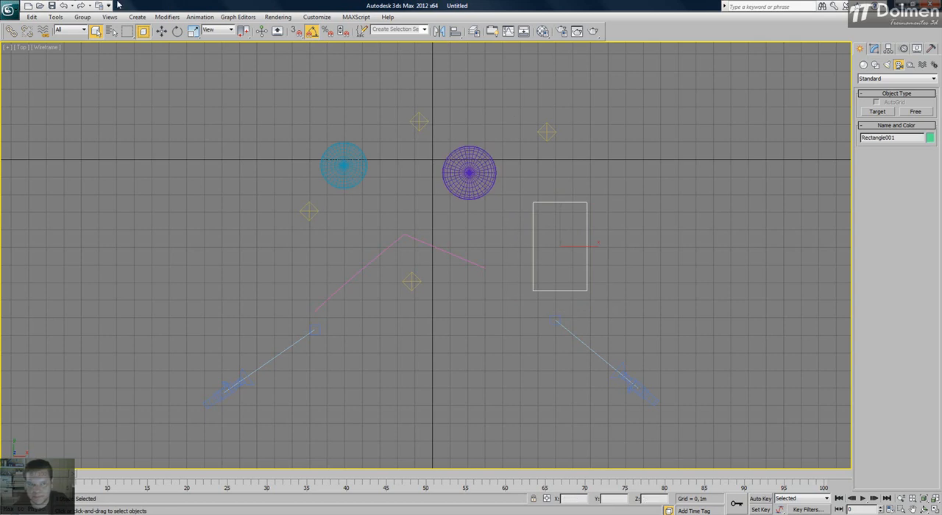
left_click(143, 32)
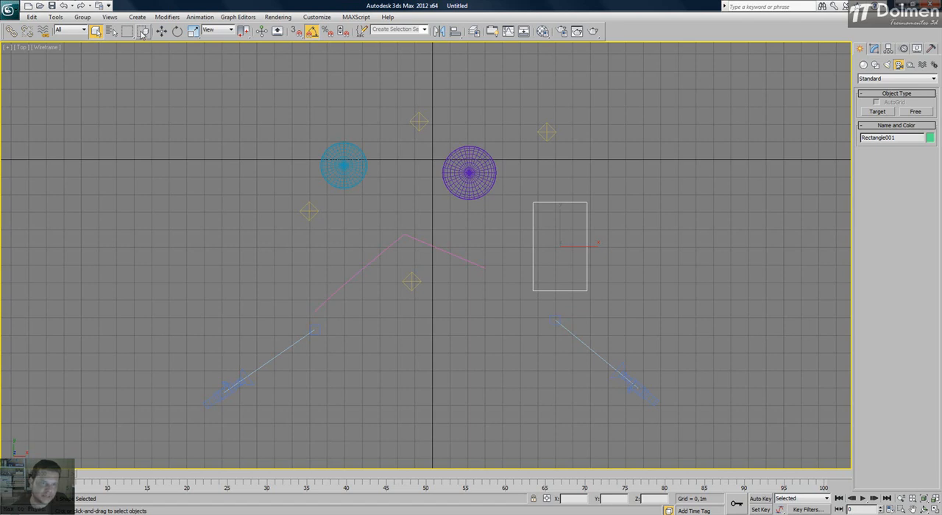
- Region-select the blue Sphere001, clear it, and build a combined selection of the four omni lights
left_click_drag(377, 138, 321, 166)
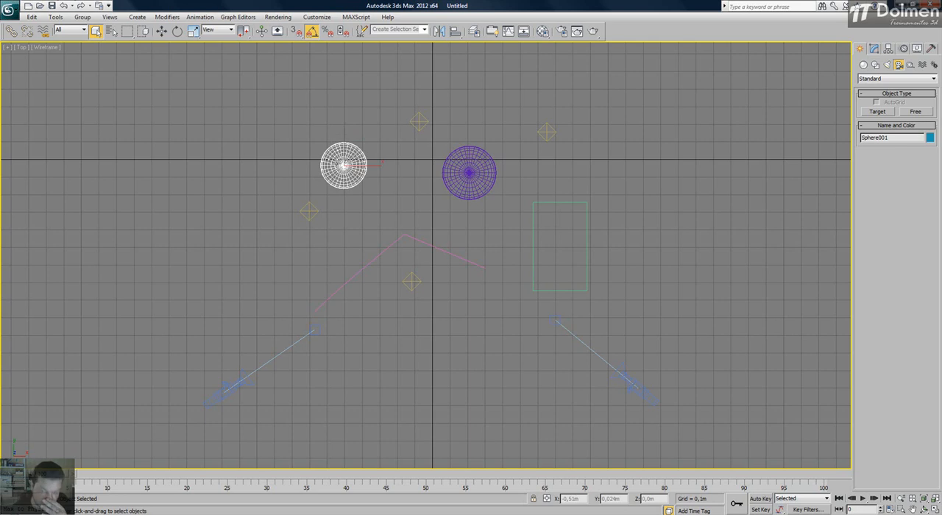
left_click(249, 155)
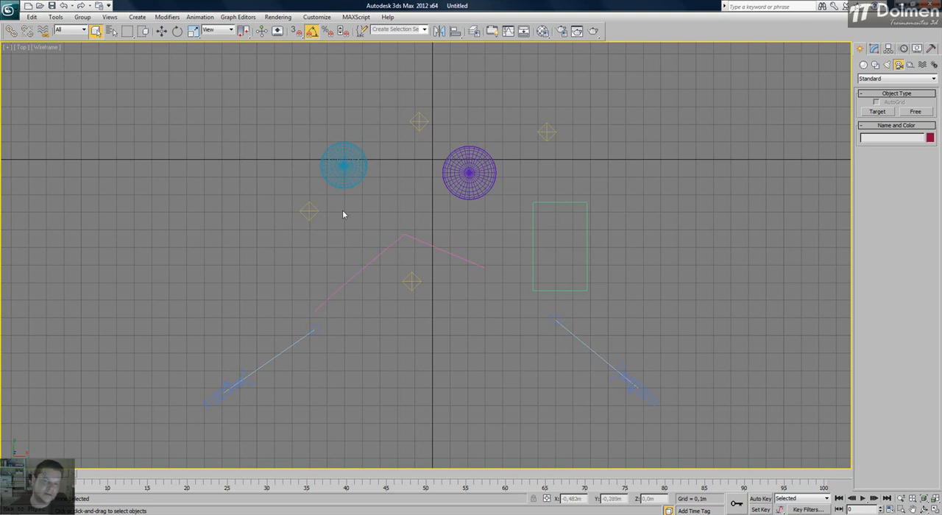
left_click(309, 212)
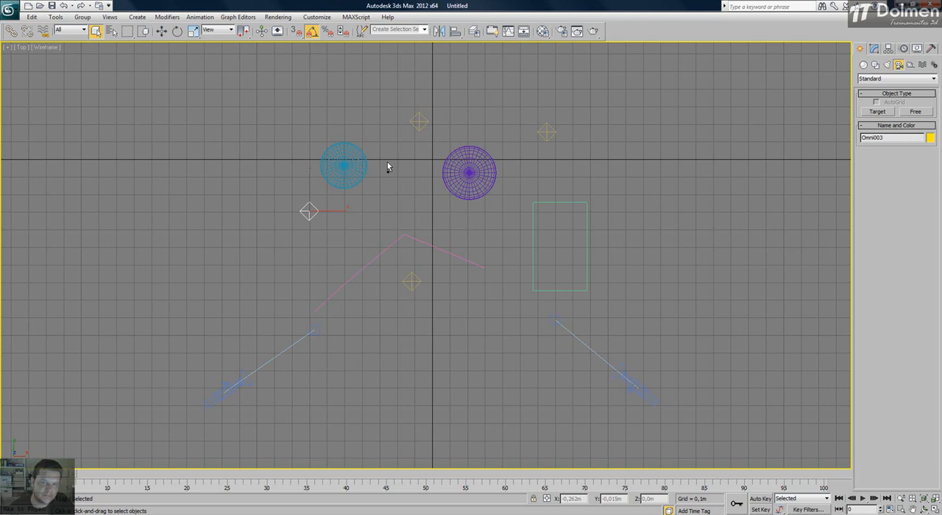
left_click(418, 121, "ctrl")
left_click(547, 132, "ctrl")
left_click(411, 282, "ctrl")
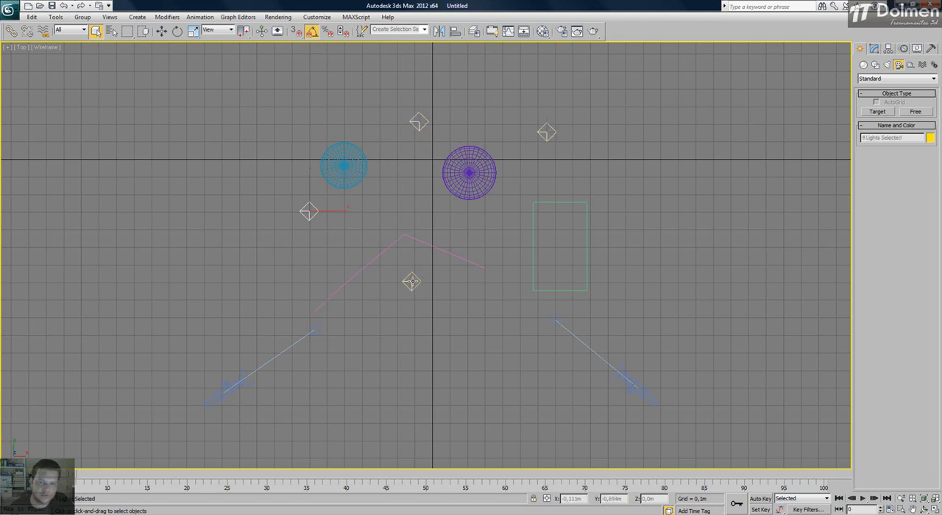
- Add both spheres, the rectangle and the pink line to the current selection of omni lights
left_click(464, 185, "ctrl")
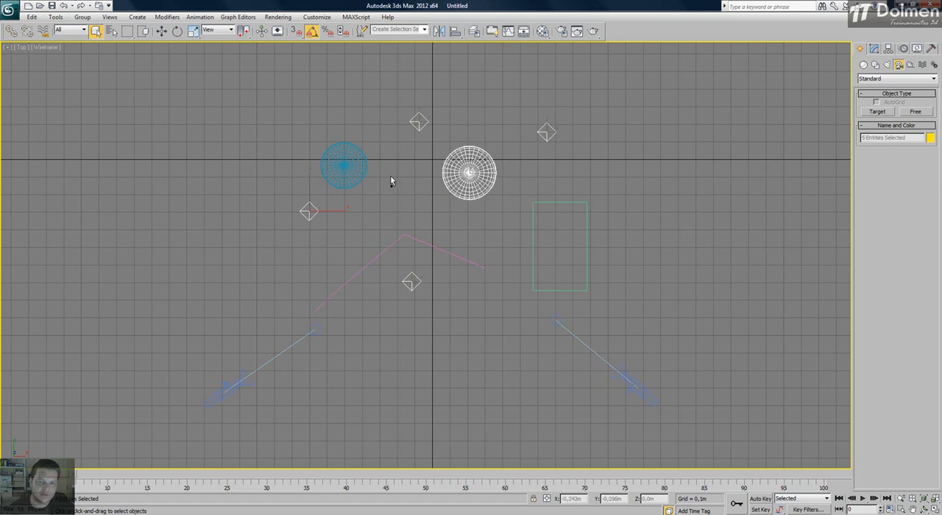
left_click(353, 167, "ctrl")
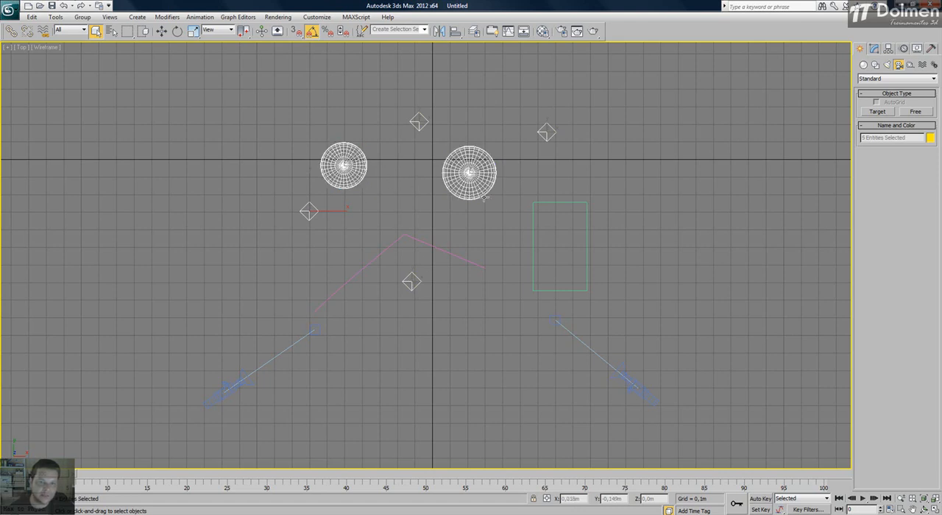
left_click(532, 215, "ctrl")
left_click(439, 250, "ctrl")
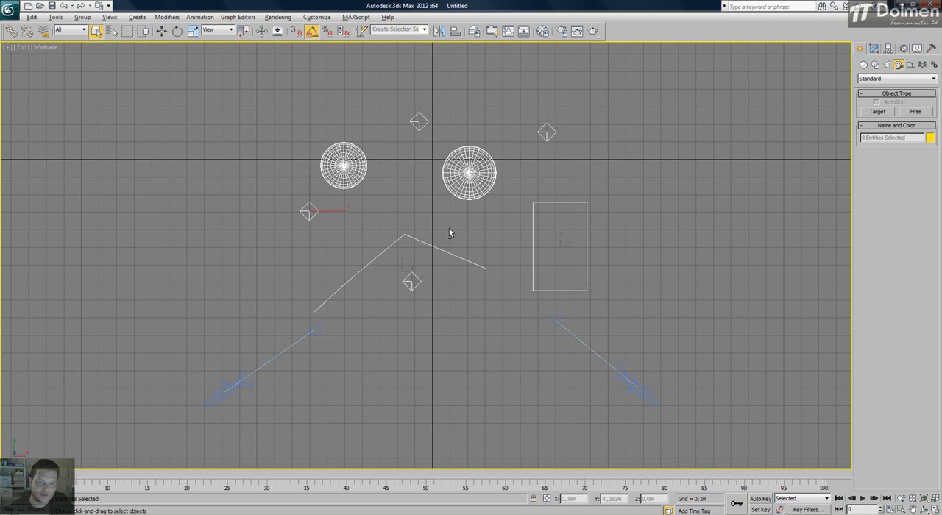
- Remove the pink line, two omni lights, the rectangle and the purple sphere from the selection, and clear the remaining objects
left_click(409, 238, "alt")
left_click_drag(443, 273, 384, 342, "alt")
left_click_drag(597, 57, 535, 153, "alt")
left_click_drag(607, 165, 544, 247, "alt")
left_click_drag(487, 115, 456, 202, "alt")
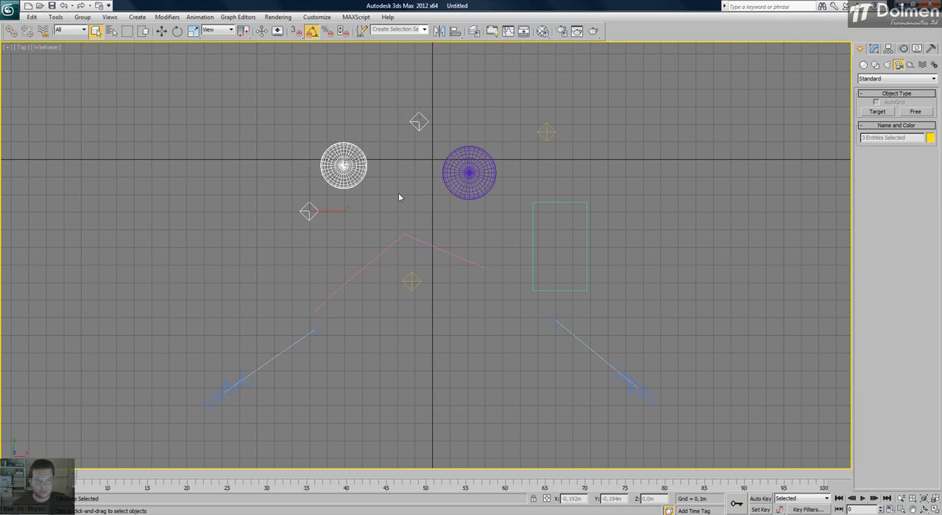
left_click(286, 140)
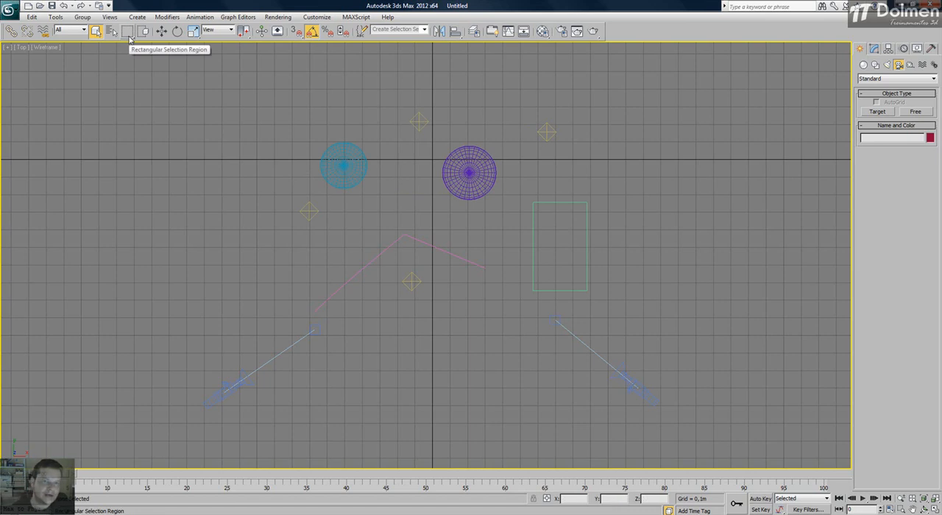
- Draw a rectangular region across the spheres, clear the selection, and switch to Circular Selection Region
left_click_drag(295, 110, 684, 189)
left_click(201, 122)
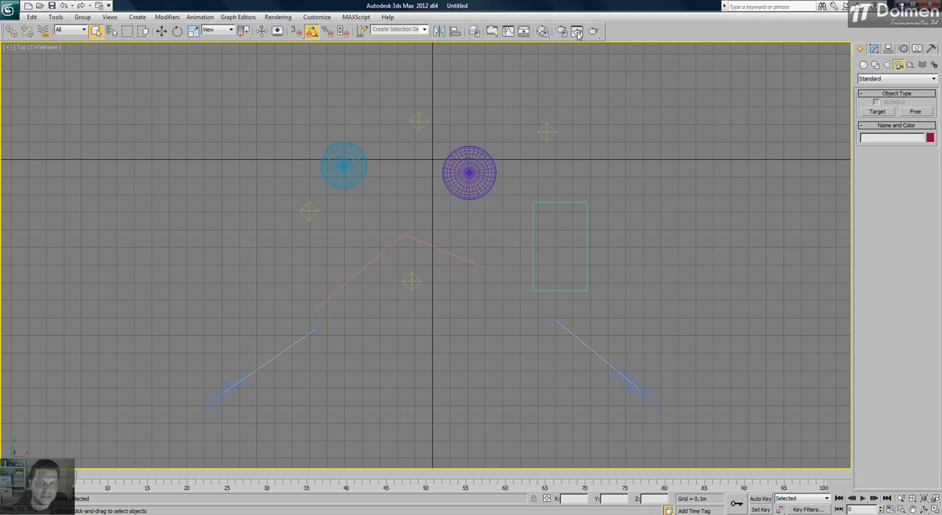
left_click(128, 31)
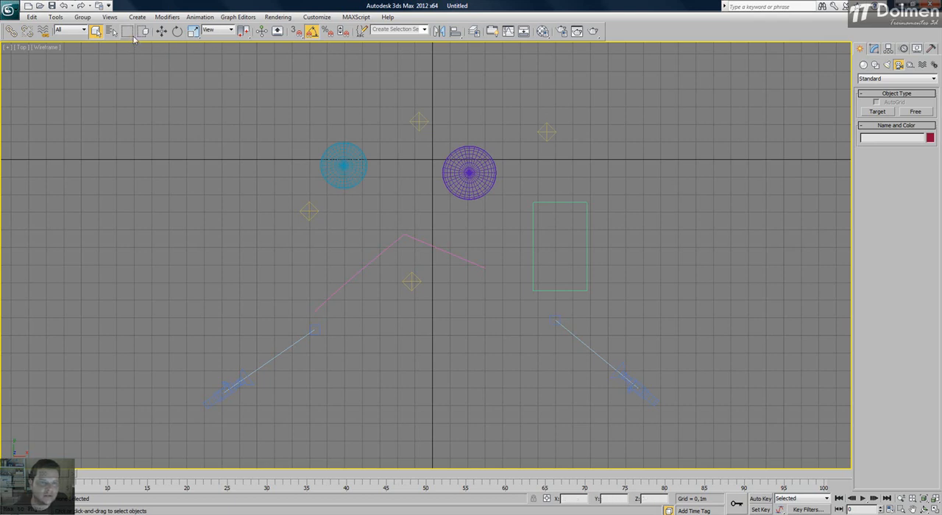
left_click_drag(134, 39, 131, 68)
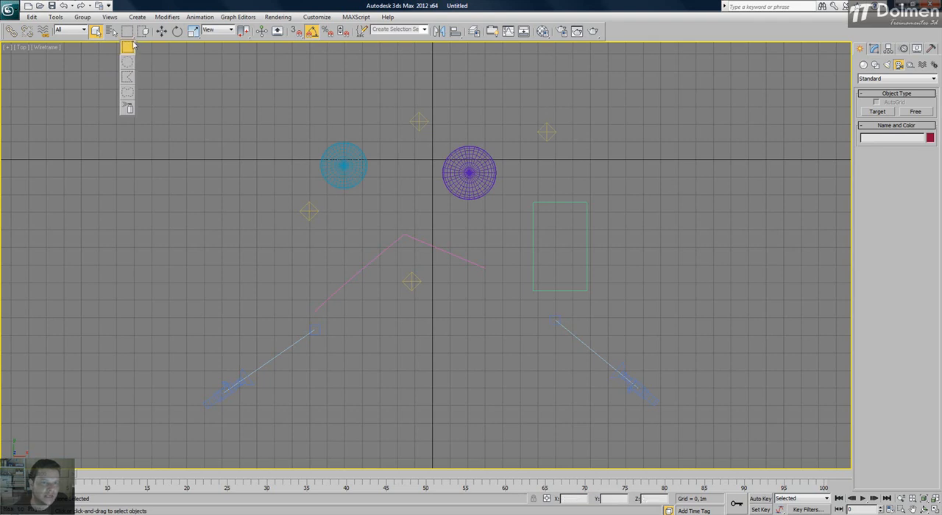
left_click_drag(128, 65, 128, 65)
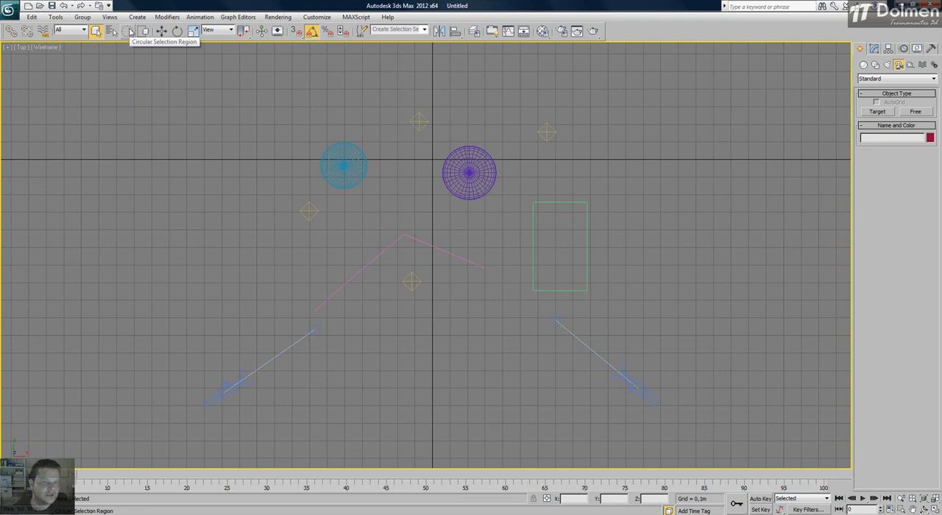
- Draw several circular selection regions over the upper part of the scene, selecting Sphere002 and finally Omni002
left_click_drag(290, 235, 297, 187)
left_click_drag(339, 133, 409, 66)
left_click_drag(490, 145, 494, 116)
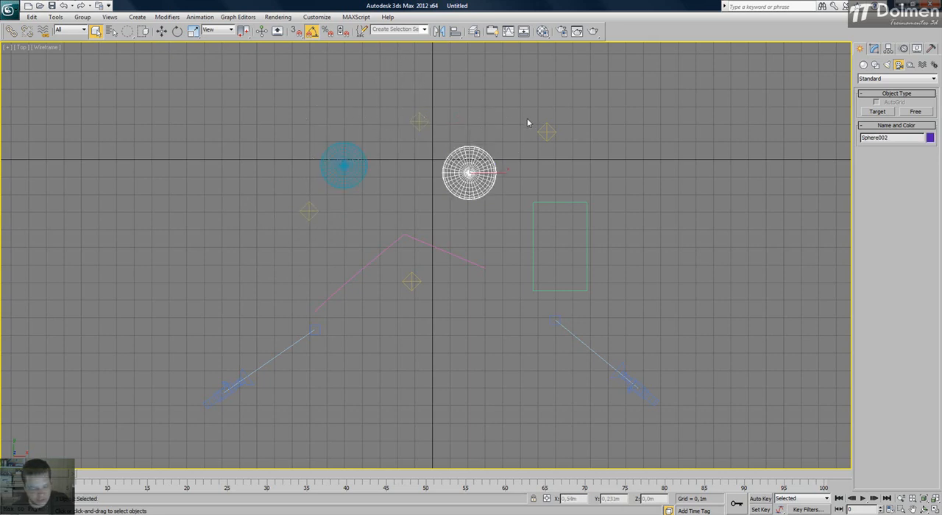
left_click_drag(551, 106, 551, 80, "ctrl")
left_click_drag(446, 117, 472, 106, "ctrl")
left_click_drag(578, 120, 577, 96, "alt")
left_click_drag(498, 134, 489, 110, "alt")
- Switch to Fence Selection Region and outline a closed polygon that selects the blue sphere and the pink line
left_click_drag(127, 31, 128, 79)
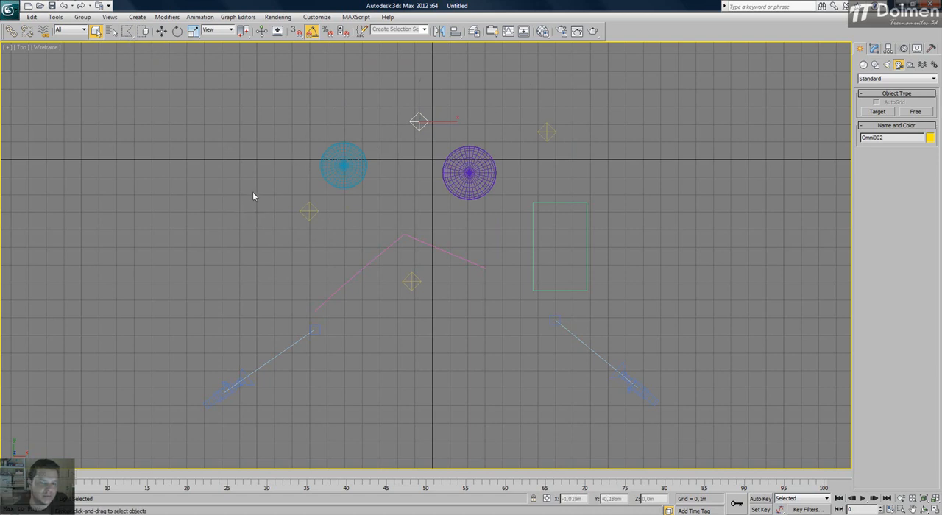
left_click_drag(251, 191, 332, 110)
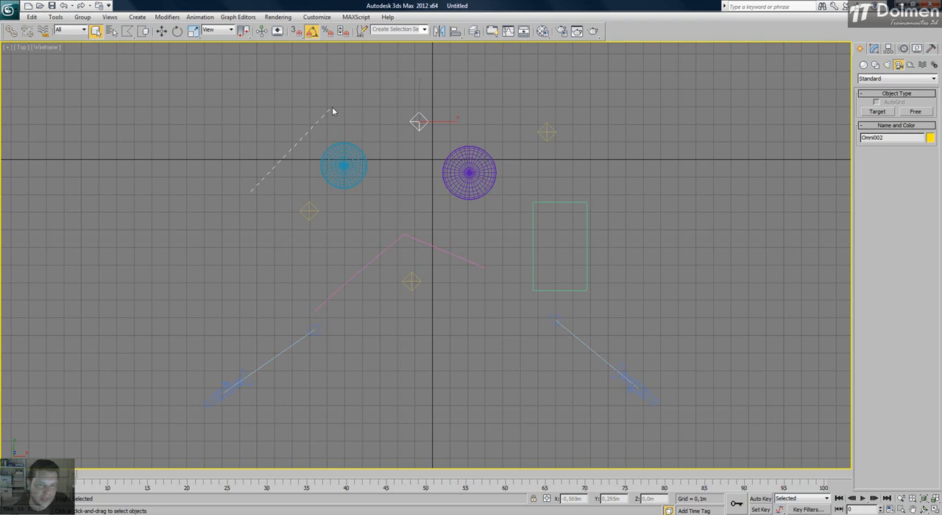
left_click(409, 164)
left_click(379, 211)
left_click(302, 192)
left_click(249, 248)
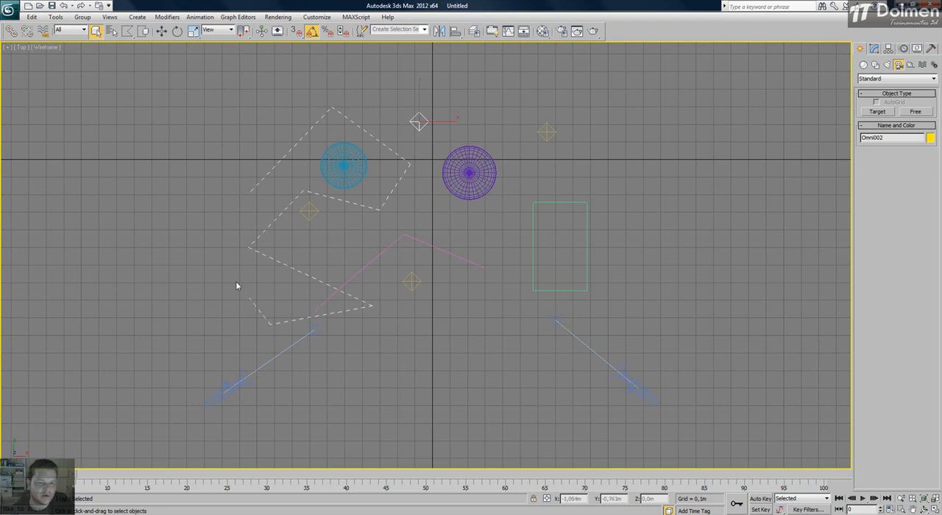
left_click(331, 109)
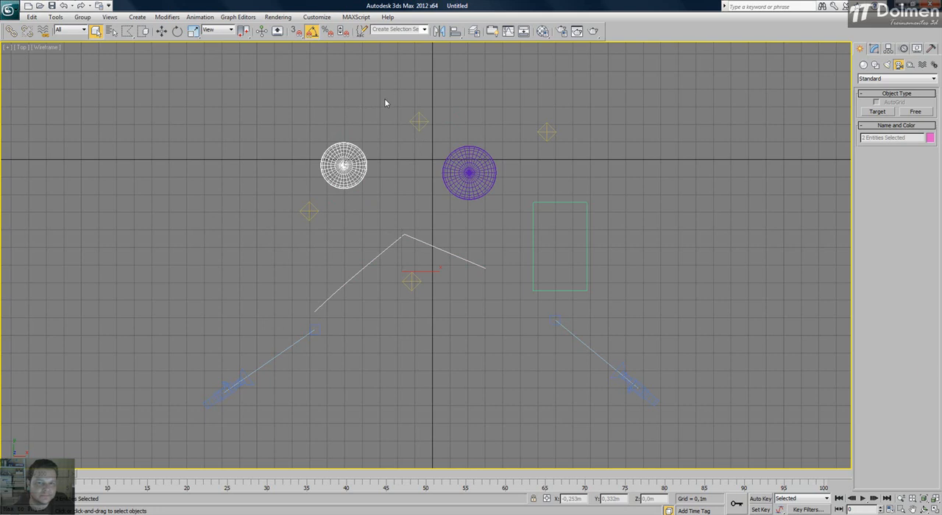
- Draw a larger fence polygon around both spheres, the pink line and three omni lights, and clear the selection
left_click(505, 126)
left_click(503, 215)
left_click(425, 321)
left_click(256, 278)
left_click(292, 122)
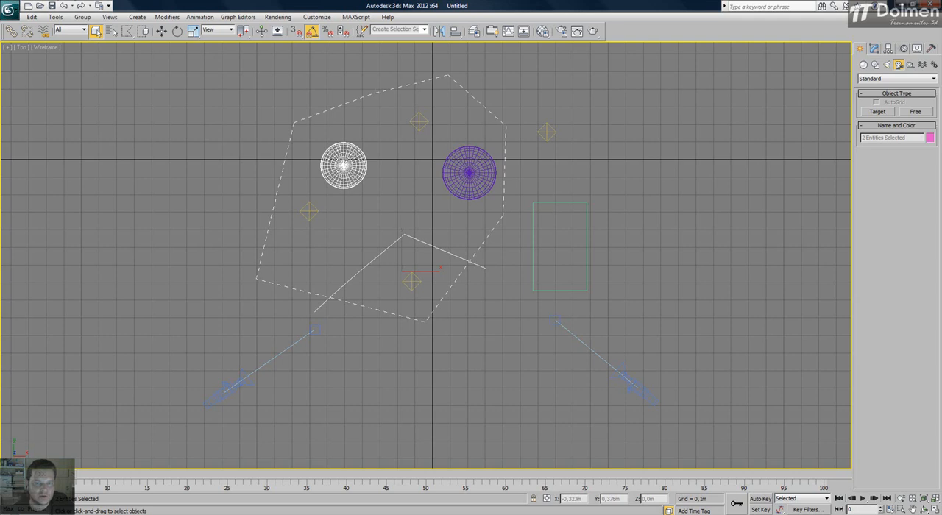
left_click(446, 75)
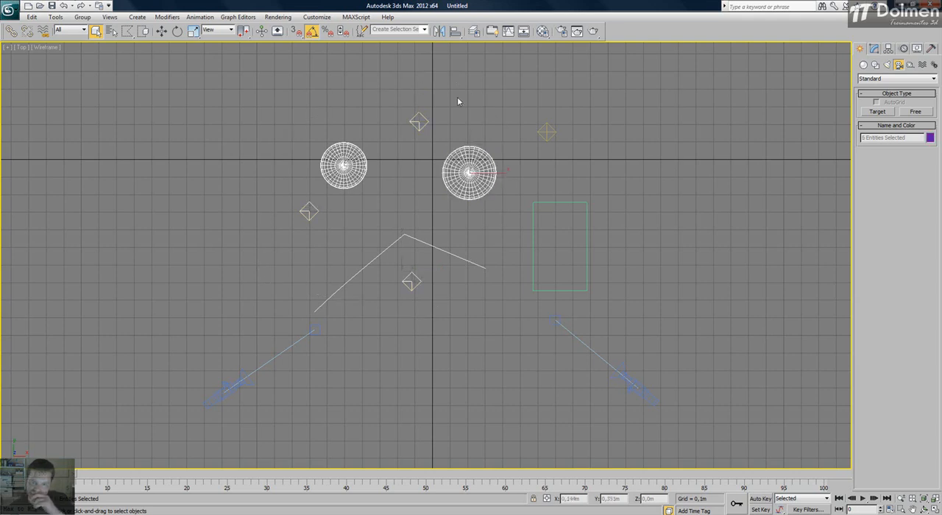
left_click(477, 94)
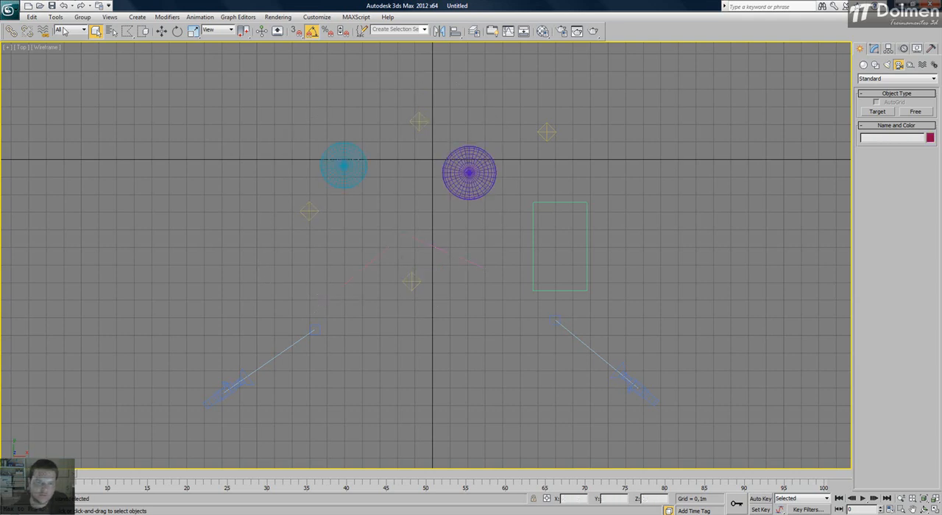
- Use Lasso Selection Region for freehand selections around the objects, clear them, and switch to Paint Selection Region
left_click_drag(128, 31, 130, 97)
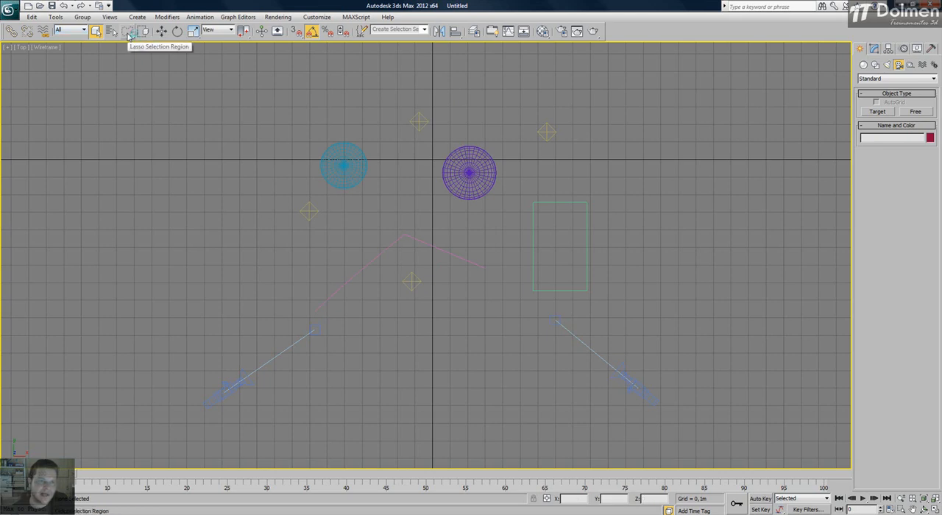
mouse_move(267, 181)
left_mouse_down()
mouse_move(271, 153)
mouse_move(301, 151)
mouse_move(294, 89)
mouse_move(354, 80)
mouse_move(417, 172)
mouse_move(326, 246)
mouse_move(258, 265)
mouse_move(201, 214)
mouse_move(209, 144)
mouse_move(256, 100)
mouse_move(336, 88)
mouse_move(250, 96)
mouse_move(248, 166)
mouse_move(208, 196)
mouse_move(234, 203)
left_mouse_up()
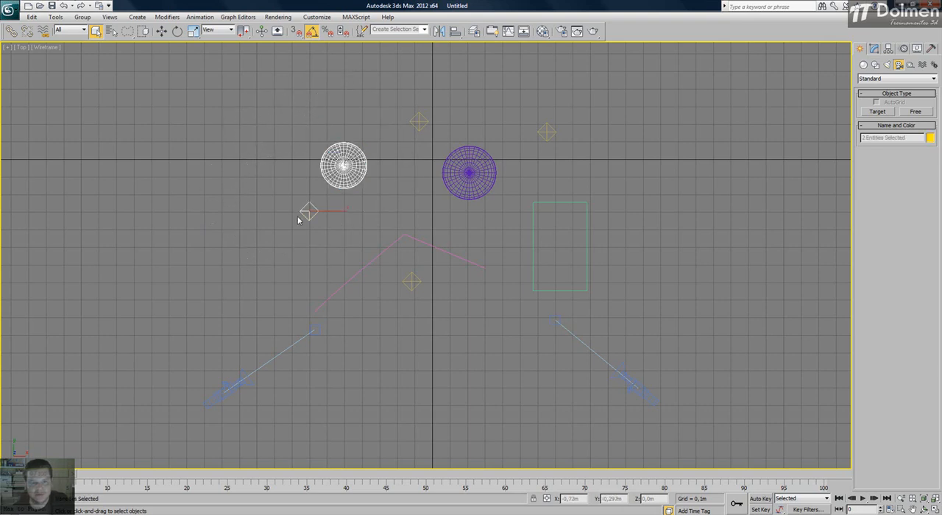
mouse_move(313, 91)
left_mouse_down()
mouse_move(536, 141)
mouse_move(605, 225)
left_mouse_up()
left_click_drag(471, 379, 473, 380)
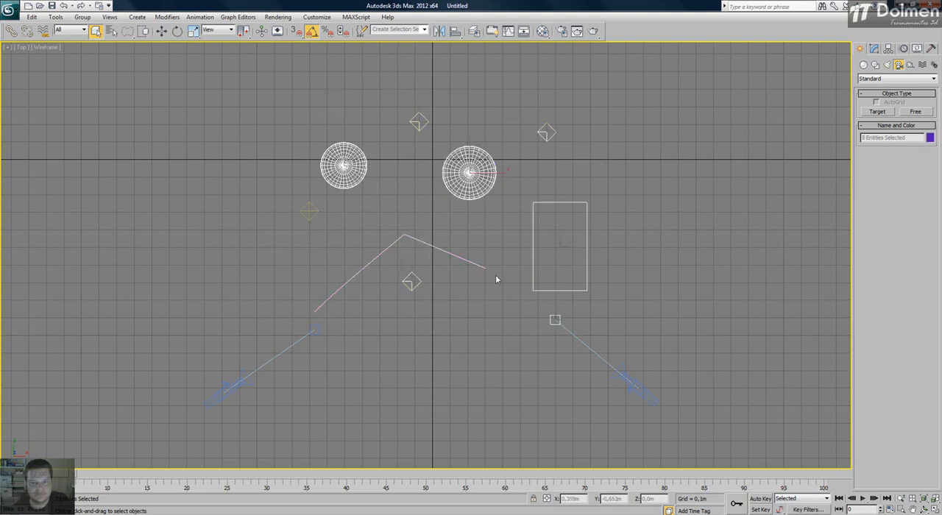
left_click(150, 124)
mouse_move(127, 31)
left_mouse_down()
mouse_move(128, 120)
mouse_move(127, 108)
left_mouse_up()
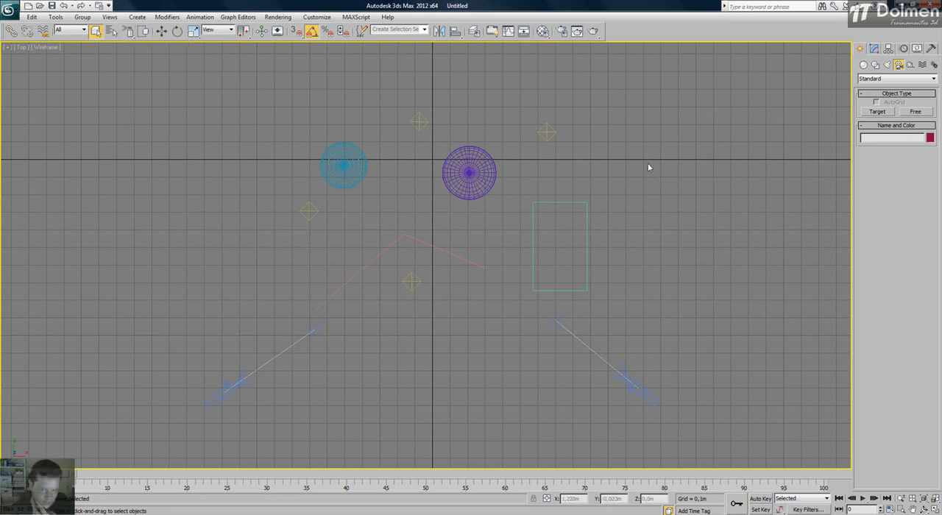
- Restore the four-viewport layout and create a box about 0.477 m long, 0.764 m wide and 0.702 m high in the Top view
left_click(935, 509)
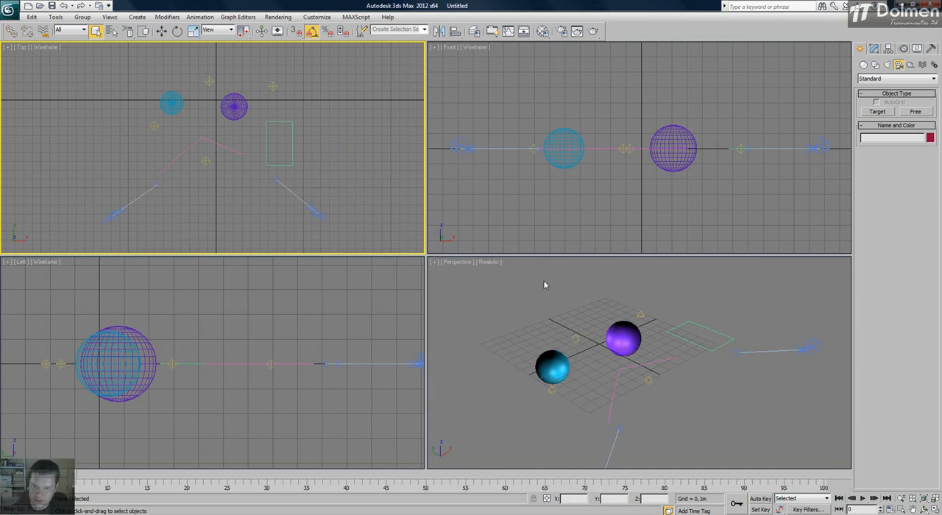
left_click(864, 65)
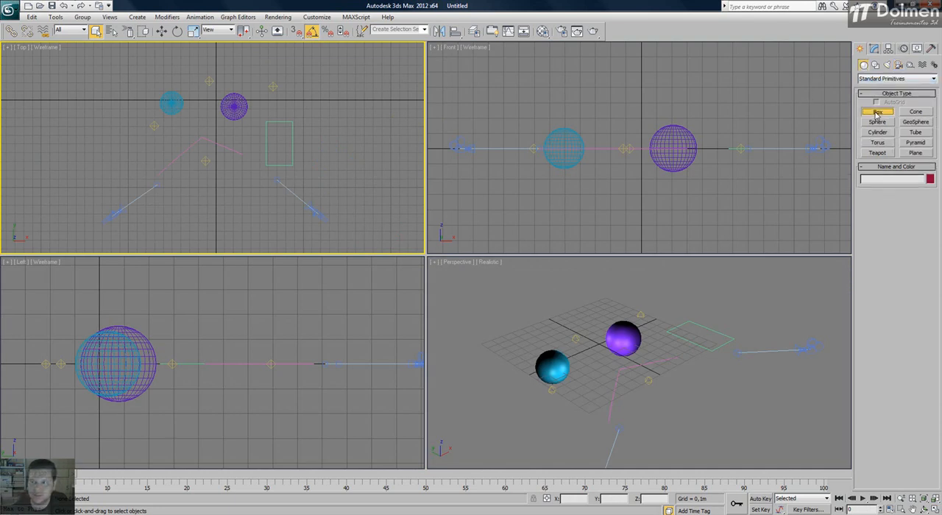
left_click(876, 113)
middle_click_drag(387, 169, 198, 176)
left_click_drag(214, 175, 280, 132)
left_click(280, 72)
- Set the Perspective view to Shaded, frame the box in the maximized viewport, and end box creation with the box selected
right_click(500, 299)
left_click(490, 265)
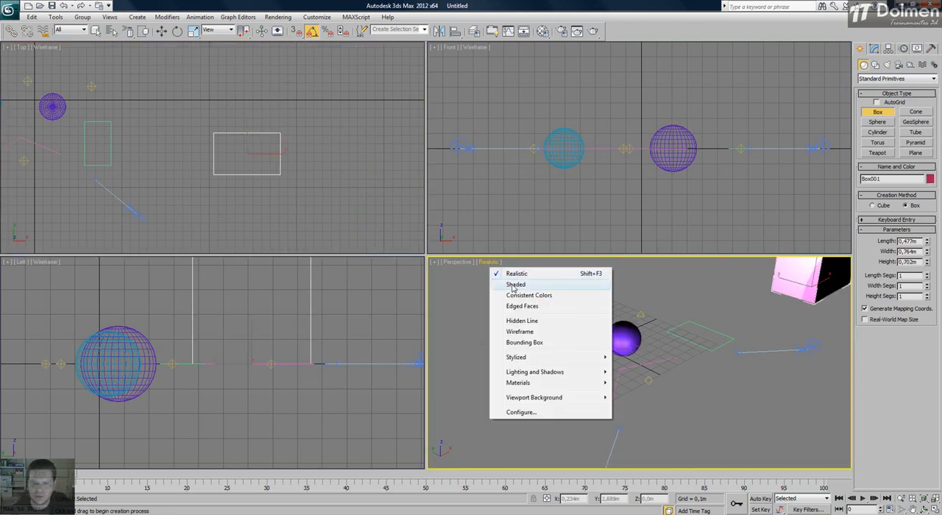
left_click(513, 286)
key("z")
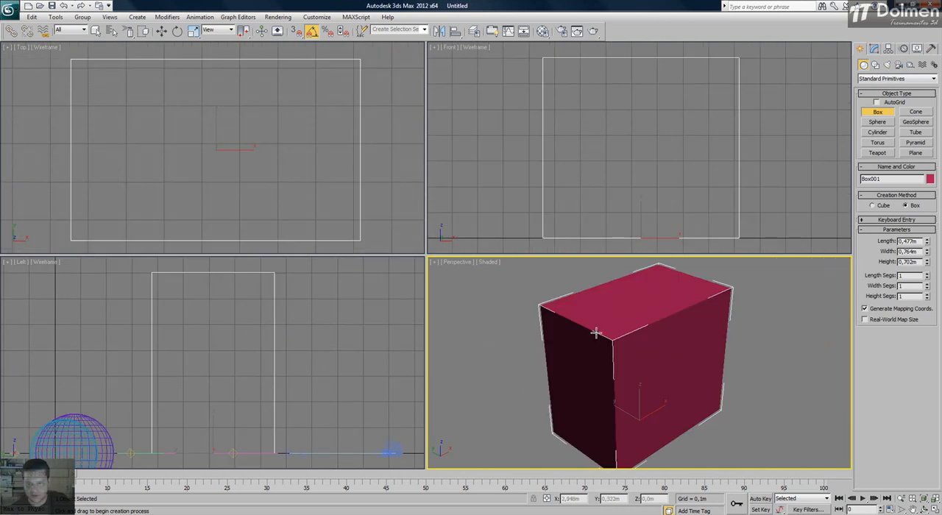
key("alt+w")
key("z")
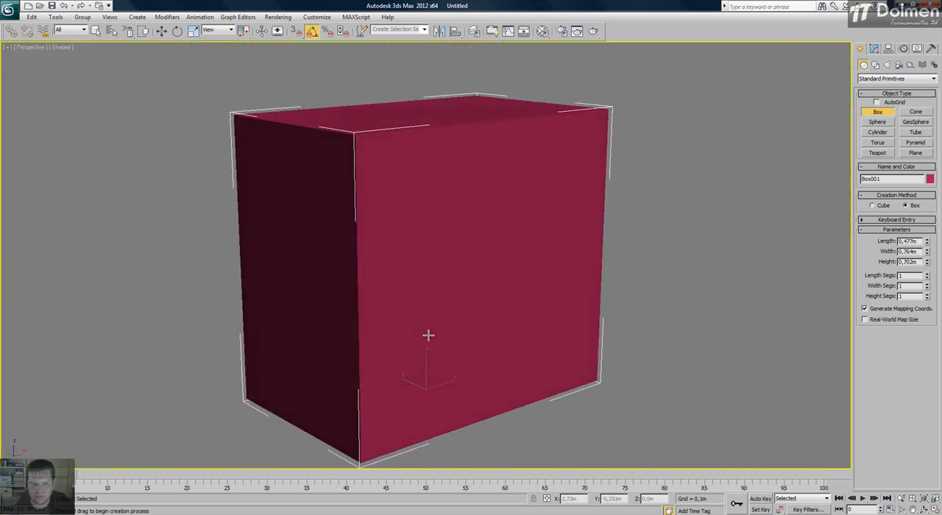
right_click(497, 232)
right_click(497, 232)
left_click(467, 229)
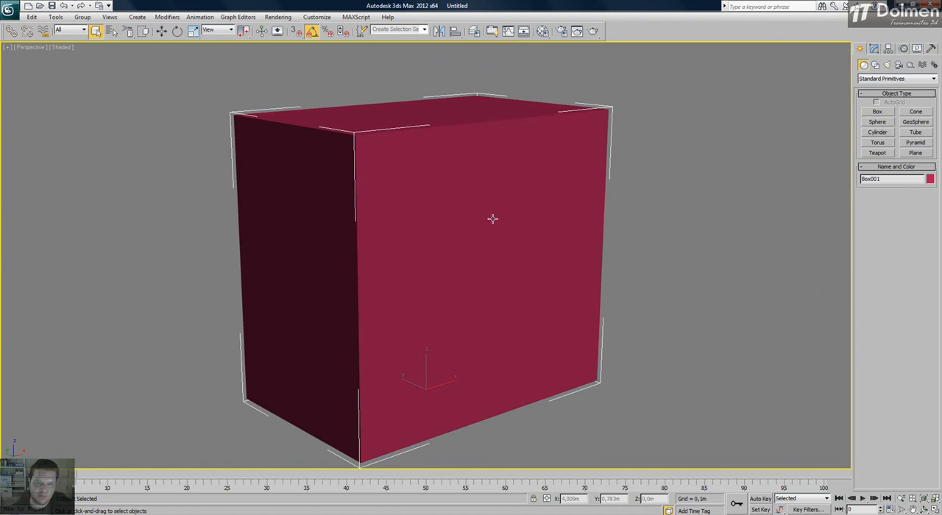
- Try converting the box to an Editable Poly and undo the conversion
right_click(493, 219)
mouse_move(544, 308)
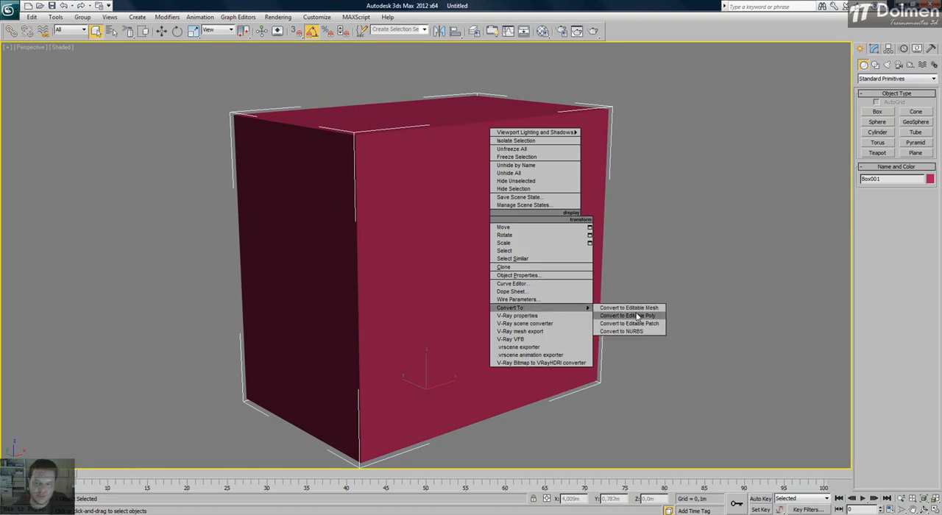
left_click(627, 316)
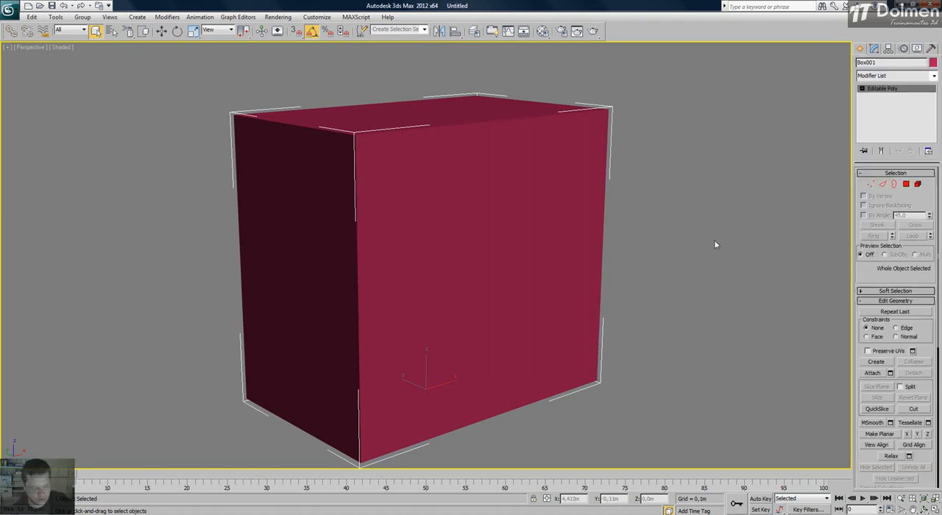
key("ctrl+z")
- Set the box's length, width and height segments to 20 each, and convert it to an Editable Poly
double_click(906, 218)
type("20")
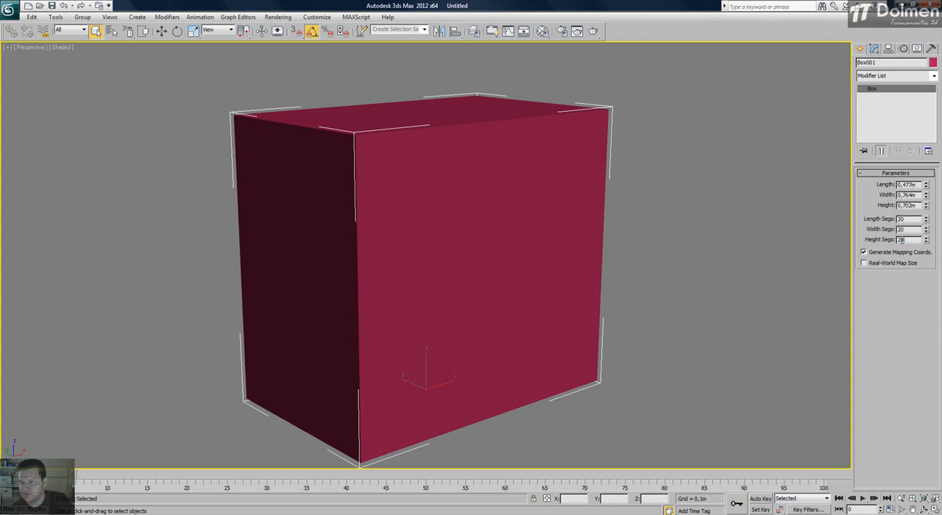
key("Return")
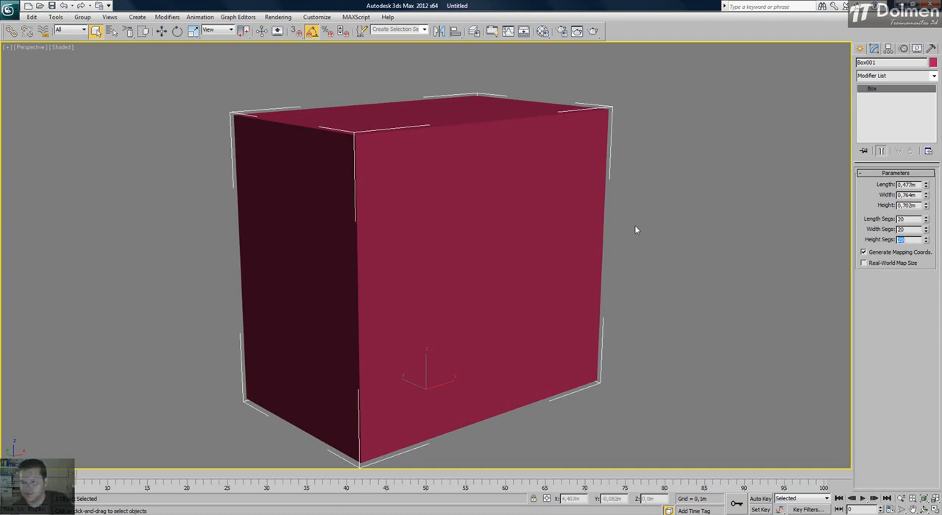
right_click(499, 142)
mouse_move(549, 233)
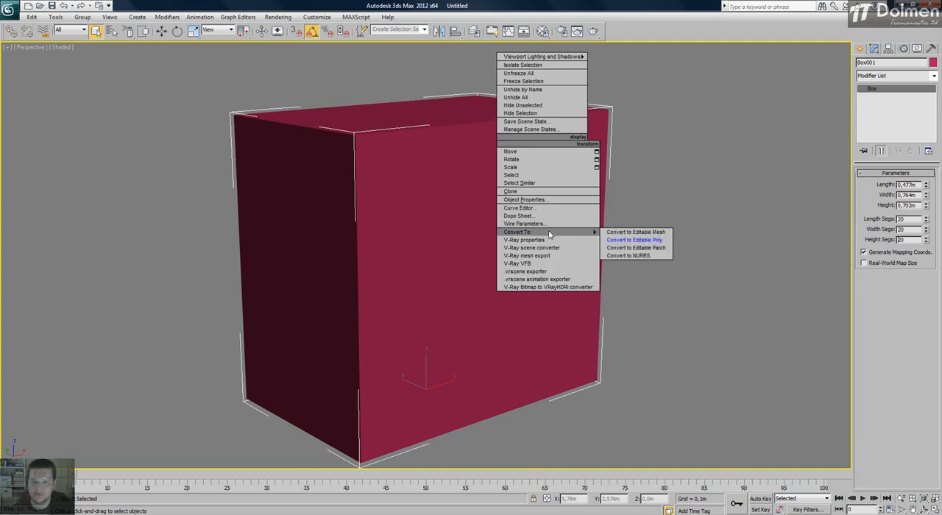
left_click(638, 240)
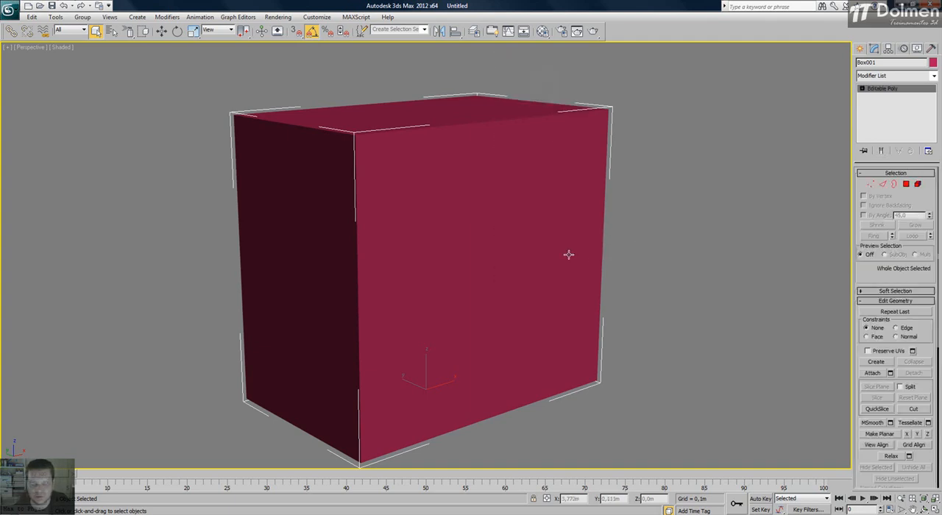
- Show edged faces on the box, enter Polygon sub-object level, and select individual polygons one at a time on its large front side
key("F4")
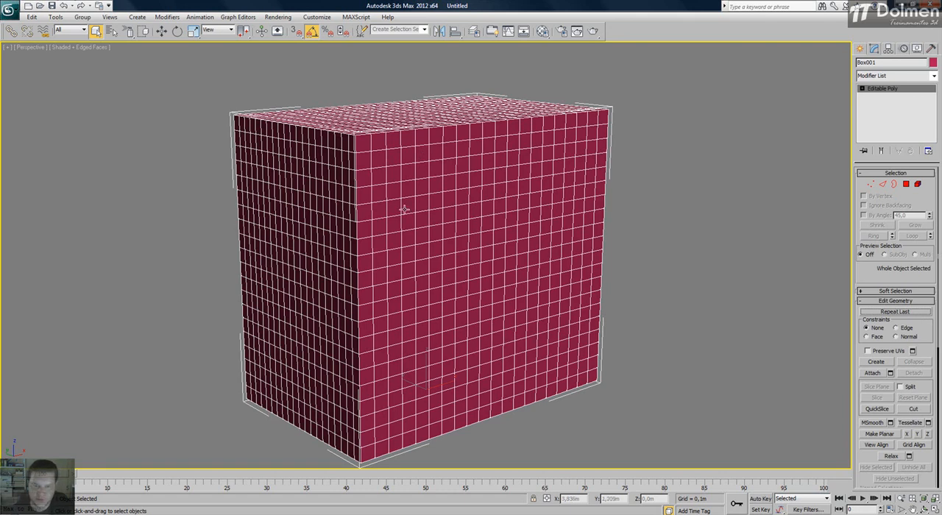
left_click(906, 183)
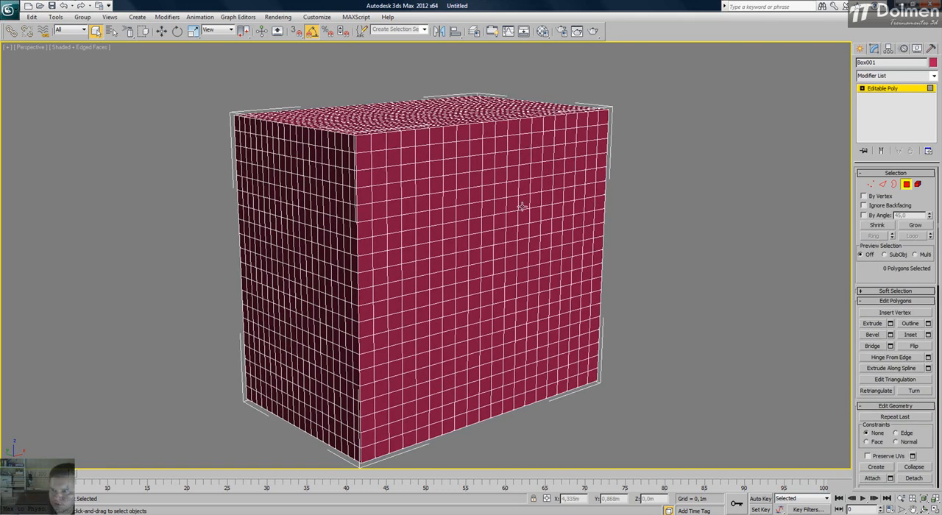
left_click(480, 211)
left_click(499, 220)
left_click(523, 201)
left_click(535, 230)
left_click(429, 254)
left_click(434, 279)
left_click(471, 316)
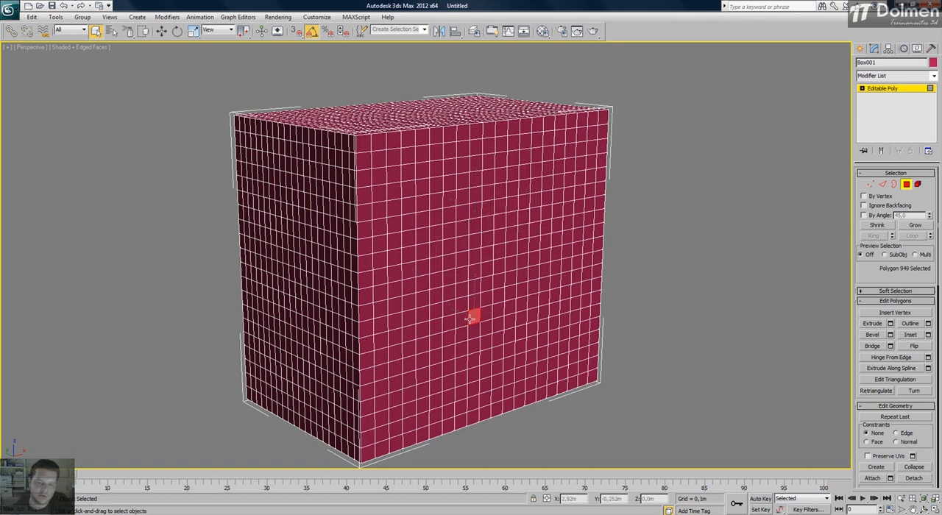
- Add seven scattered polygons on the front side to the selection one by one, and clear the whole selection
left_click(486, 298, "ctrl")
left_click(521, 303, "ctrl")
left_click(554, 321, "ctrl")
left_click(497, 339, "ctrl")
left_click(422, 346, "ctrl")
left_click(421, 298, "ctrl")
left_click(448, 231, "ctrl")
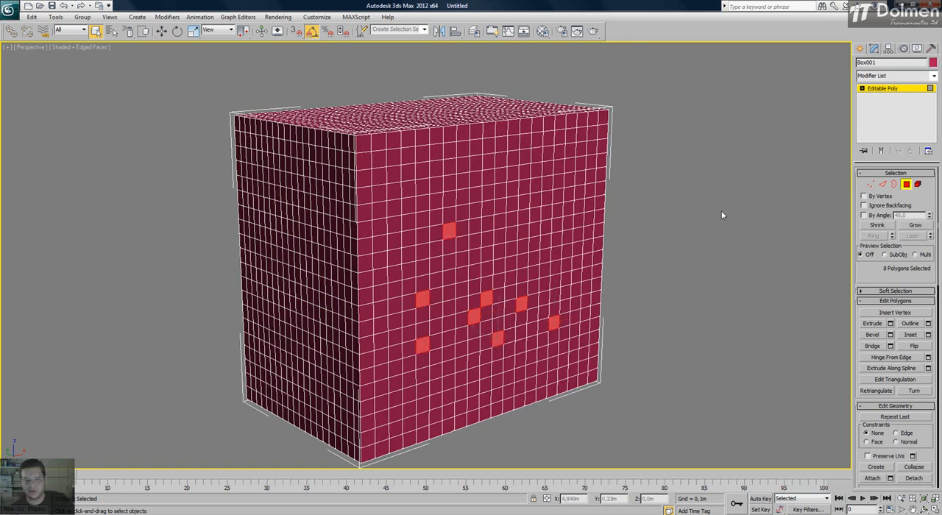
left_click(710, 206)
- Paint-select a diagonal strip on the front side, clear it, and paint winding bands of polygons across the front, side and top faces
left_click_drag(597, 230, 466, 303)
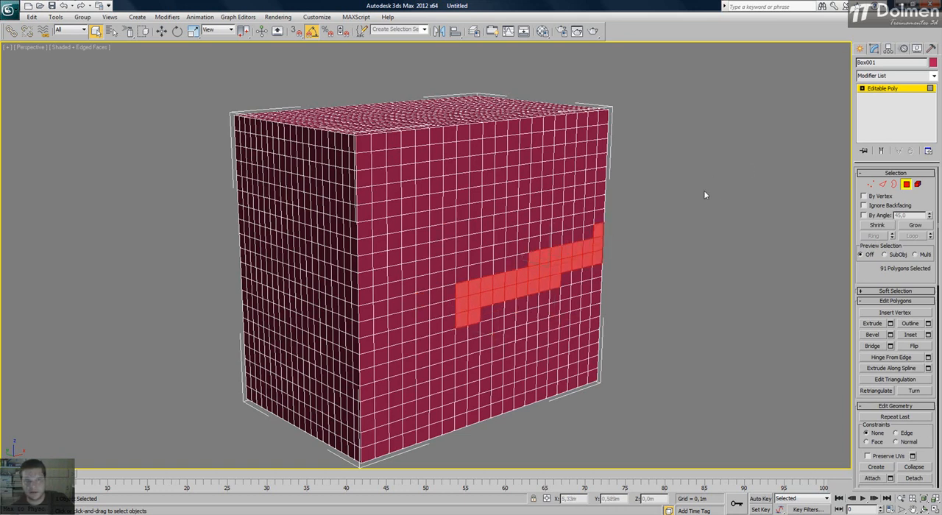
left_click(245, 73)
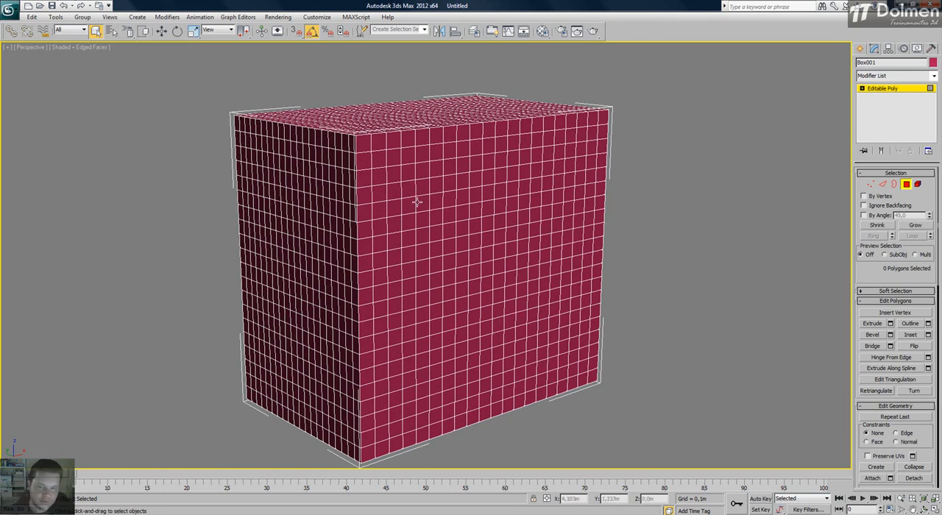
mouse_move(474, 338)
left_mouse_down()
mouse_move(385, 294)
mouse_move(506, 300)
mouse_move(566, 188)
mouse_move(422, 210)
mouse_move(435, 136)
mouse_move(502, 102)
mouse_move(279, 117)
mouse_move(317, 237)
mouse_move(268, 335)
mouse_move(347, 434)
mouse_move(661, 336)
left_mouse_up()
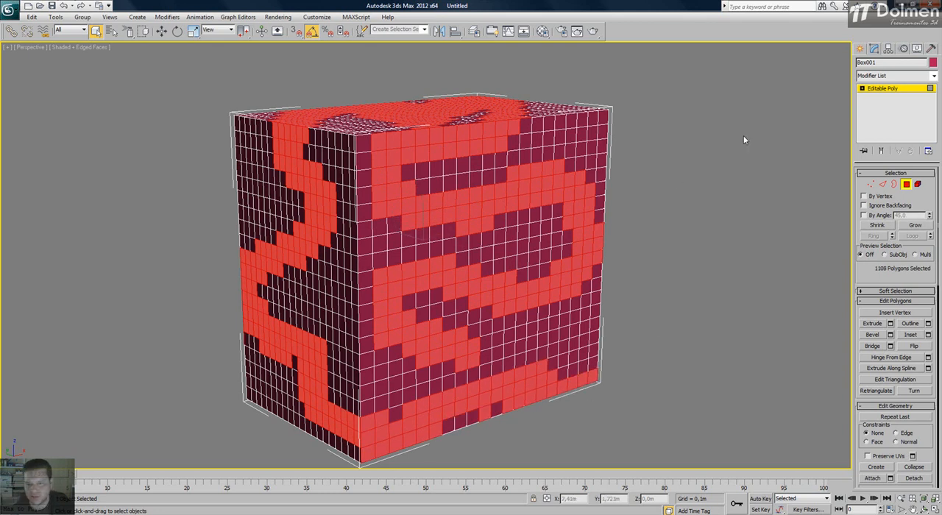
- Extrude the painted polygons outward by a small height and accept the result
left_click(890, 323)
left_click(444, 262)
left_click(460, 271)
left_click(443, 261)
left_click(453, 273)
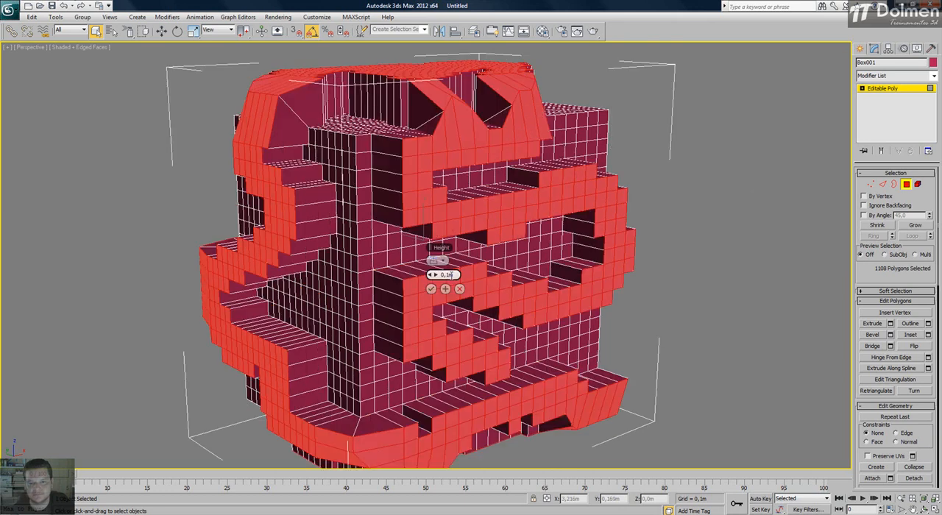
mouse_move(431, 274)
left_mouse_down()
mouse_move(377, 274)
mouse_move(442, 274)
mouse_move(431, 274)
left_mouse_up()
left_click(431, 289)
middle_click_drag(431, 289, 496, 231, "alt")
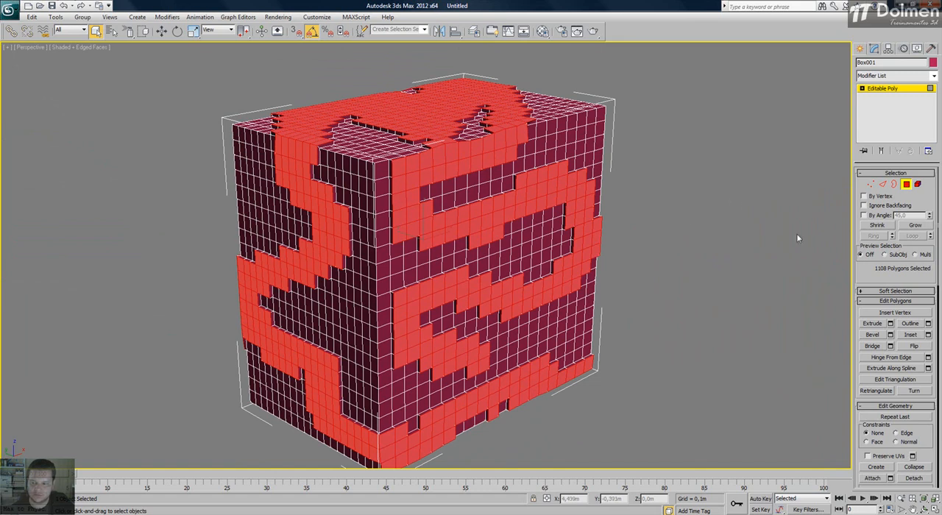
- Switch to the rectangular selection region, select blocks of polygons on the box with it, and clear the selection
left_click_drag(132, 34, 129, 33)
left_click(245, 111)
left_click(440, 176)
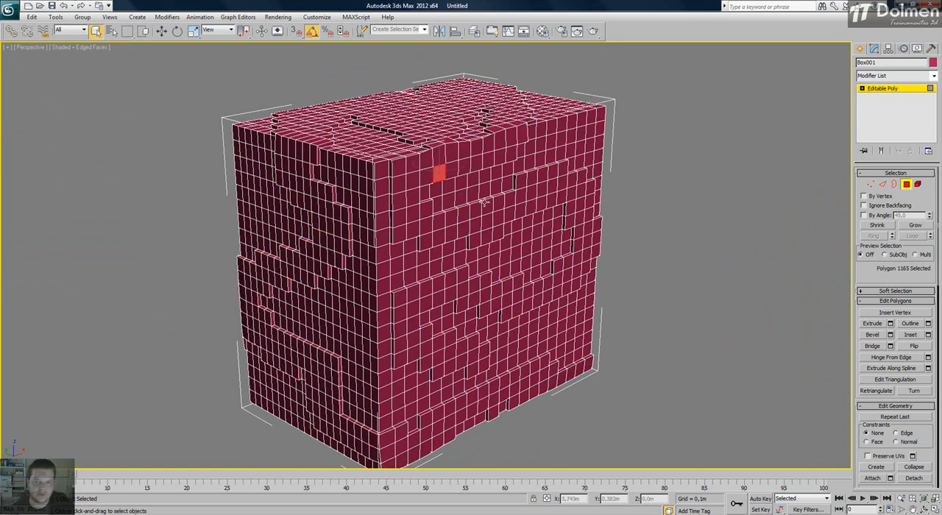
left_click_drag(480, 176, 695, 298)
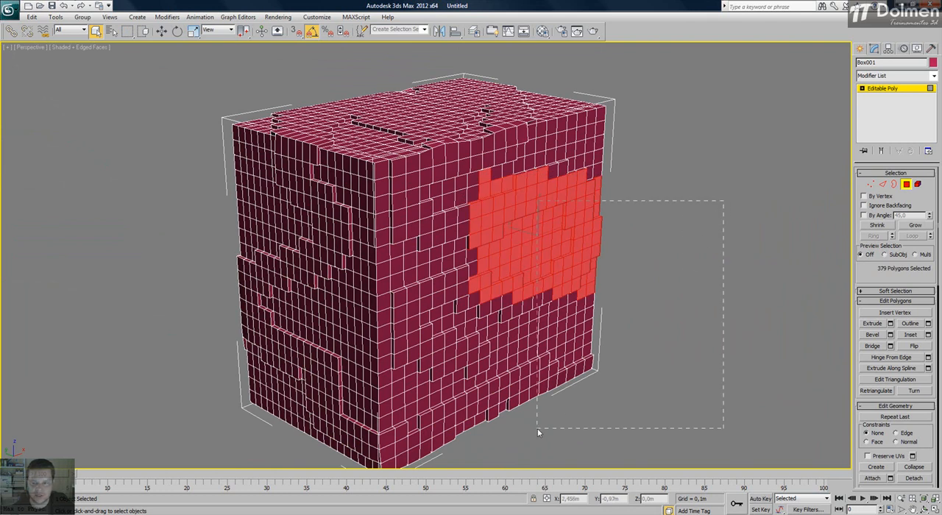
left_click_drag(538, 433, 536, 431)
left_click_drag(336, 277, 319, 281)
left_click_drag(715, 203, 420, 432)
left_click(681, 255)
- Paint-select winding bands of polygons around the box, move them away from the rest of the mesh, and exit Polygon level
mouse_move(126, 30)
left_mouse_down()
mouse_move(123, 120)
mouse_move(128, 113)
left_mouse_up()
mouse_move(311, 186)
left_mouse_down()
mouse_move(298, 199)
mouse_move(465, 245)
mouse_move(540, 187)
mouse_move(448, 303)
mouse_move(318, 340)
mouse_move(315, 400)
mouse_move(552, 355)
mouse_move(618, 211)
mouse_move(510, 95)
mouse_move(289, 140)
left_mouse_up()
key("w")
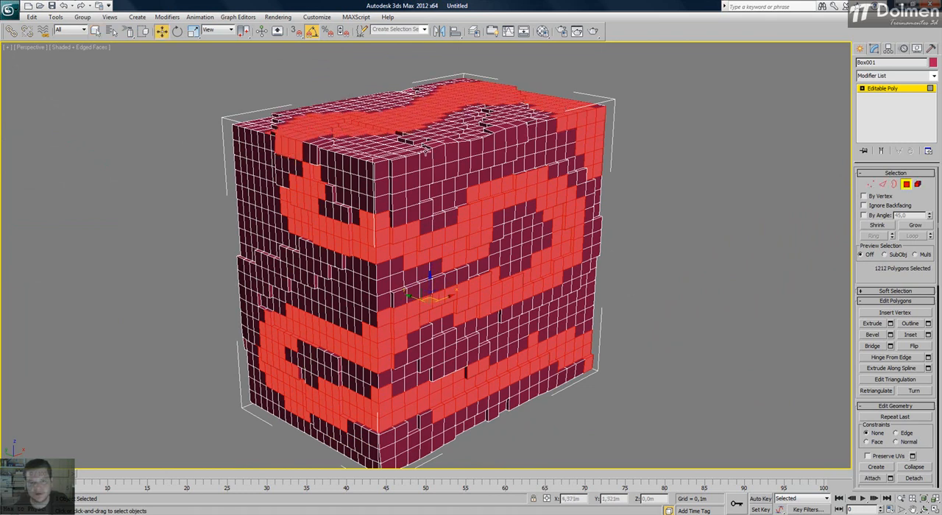
left_click_drag(429, 278, 482, 279)
left_click(907, 185)
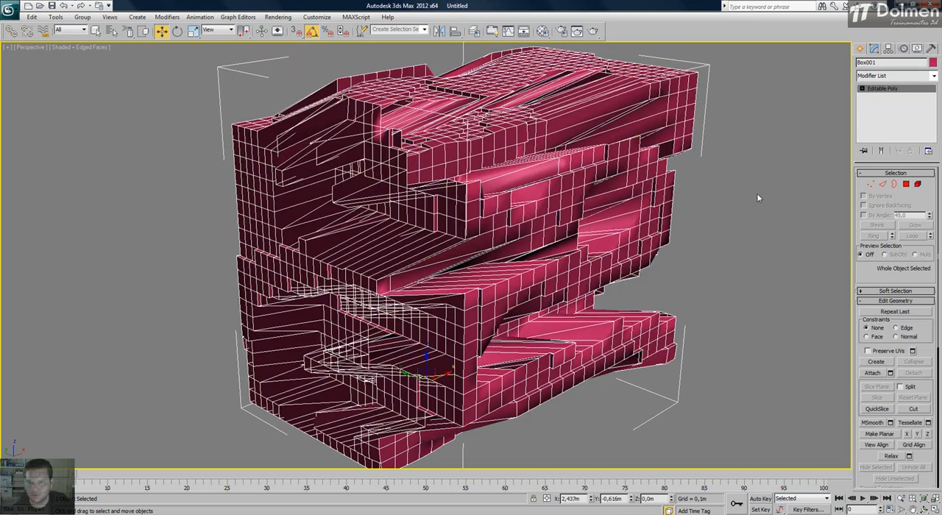
- Delete the deformed box and set the selection region back to rectangular
key("Delete")
left_click_drag(127, 31, 129, 50)
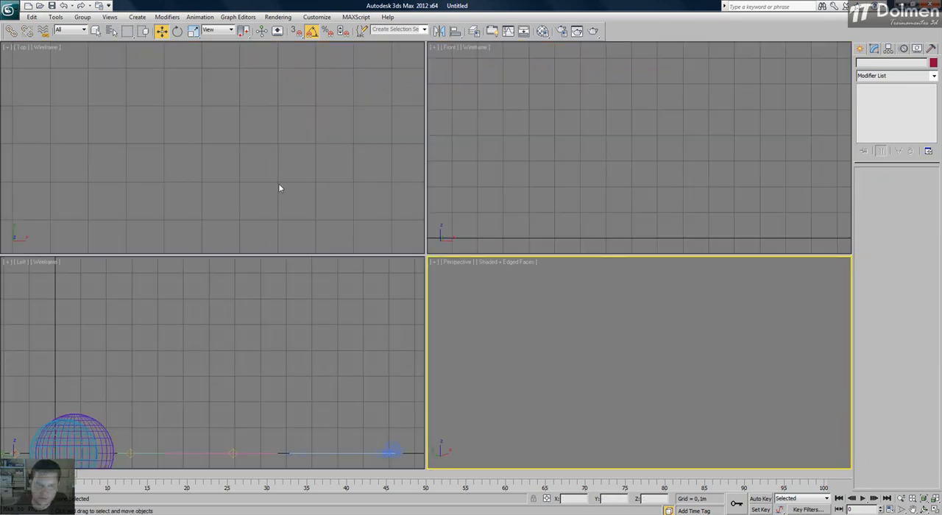
left_click(253, 177)
key("ctrl+shift+z")
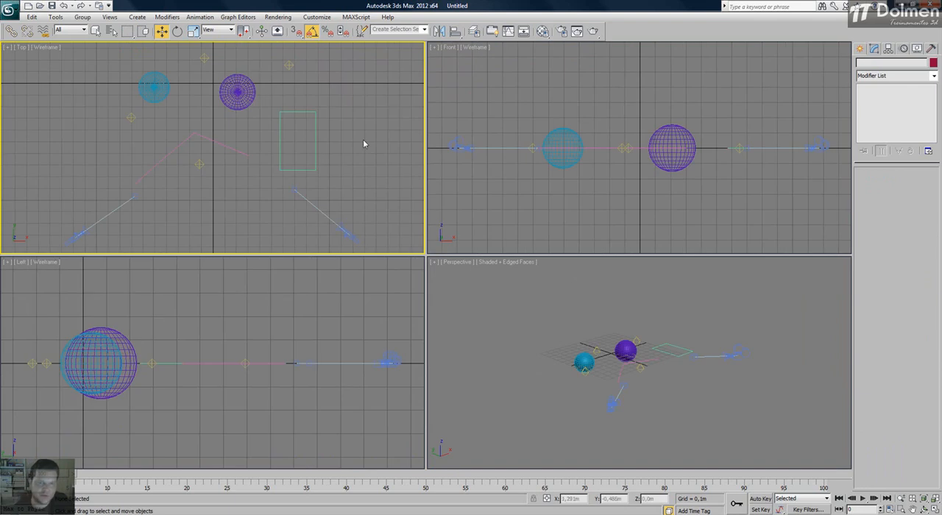
- Select all remaining objects in the maximized Top view, delete them, and restore the four-viewport layout
left_click(934, 508)
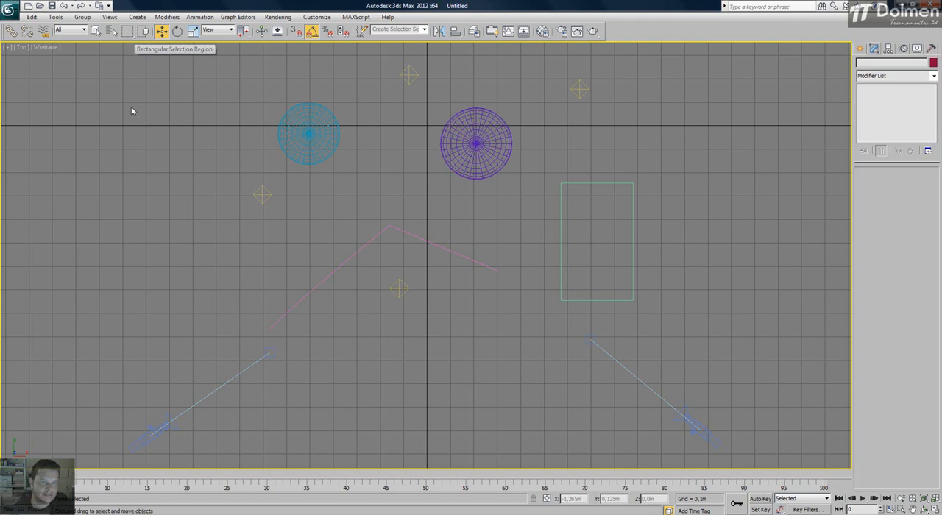
middle_click_drag(424, 166, 403, 162)
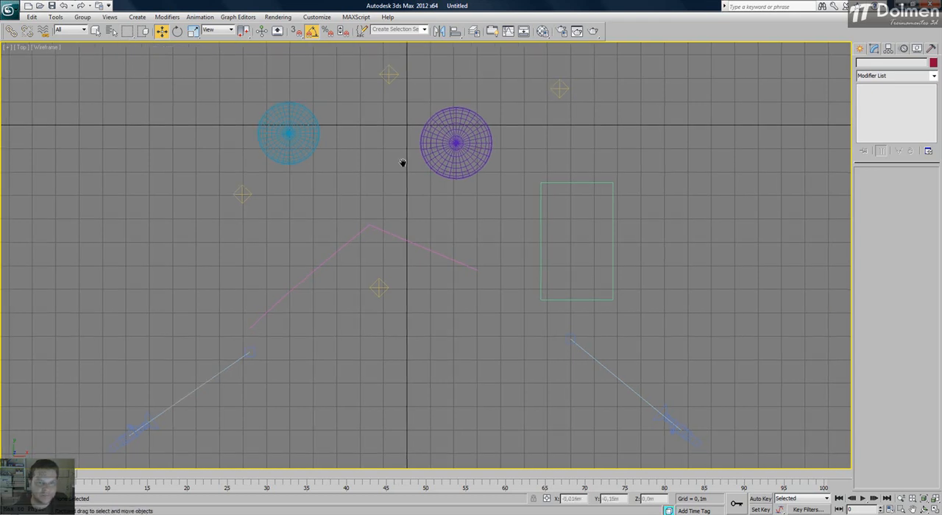
scroll(224, 142, "down", 2)
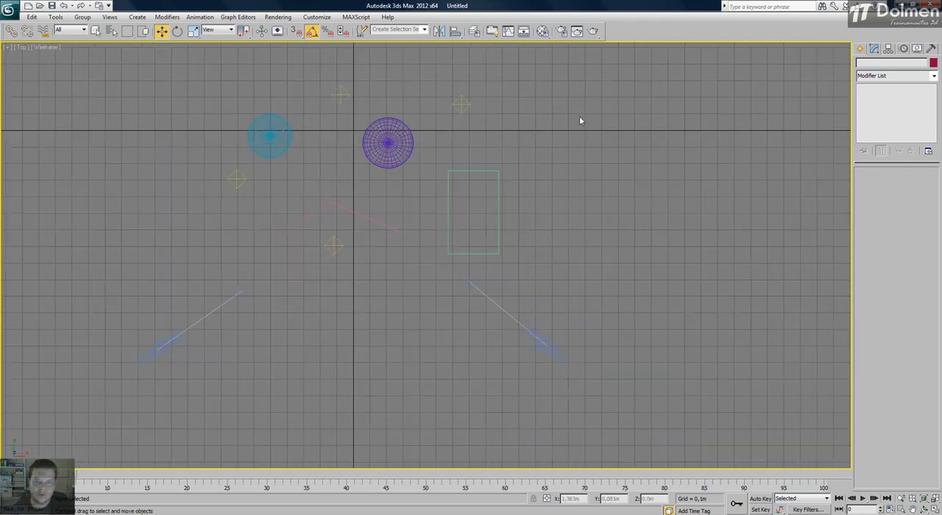
left_click_drag(630, 78, 81, 427)
key("Delete")
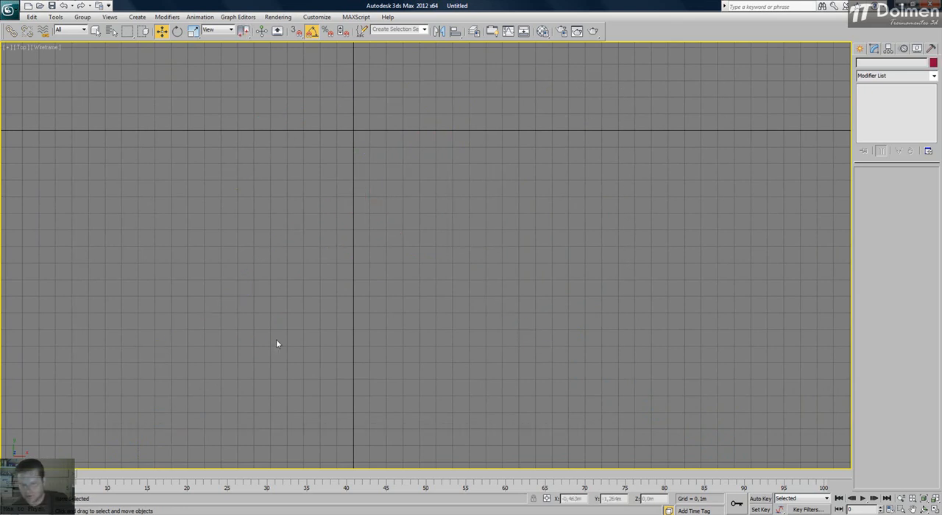
left_click(935, 509)
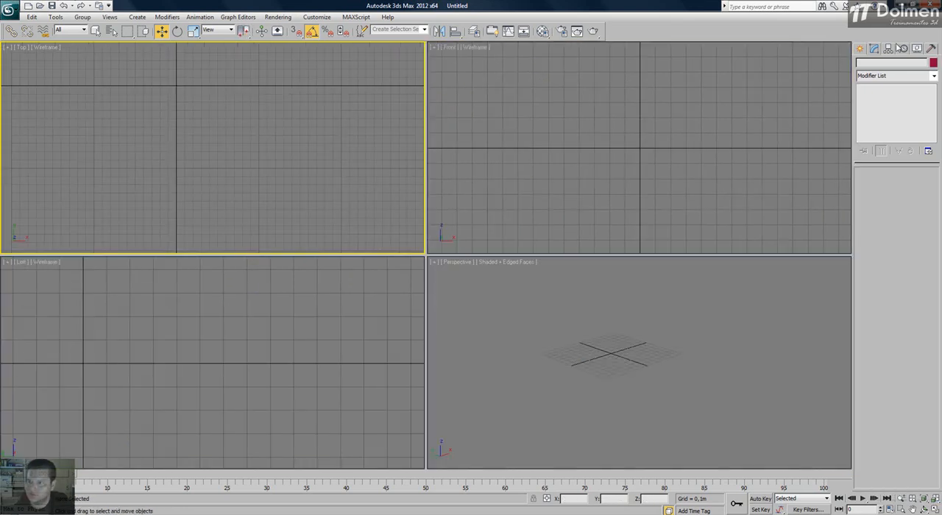
- Create a box about 0.673 m long, 0.822 m wide and 0.744 m high in the Top view
left_click(861, 49)
left_click(877, 112)
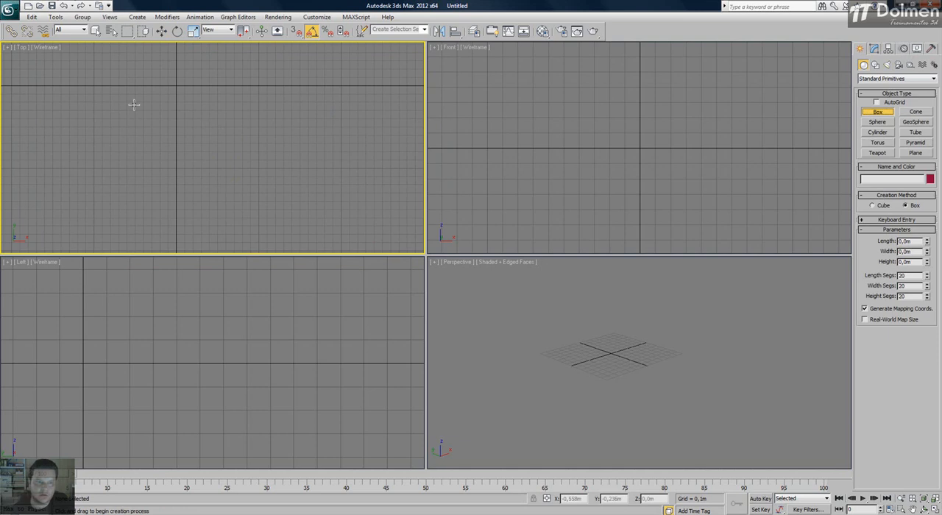
left_click_drag(142, 125, 210, 179)
left_click(619, 150)
- Set the new box's length, width and height segments to 1 each
type("1")
key("Tab")
type("1")
key("Tab")
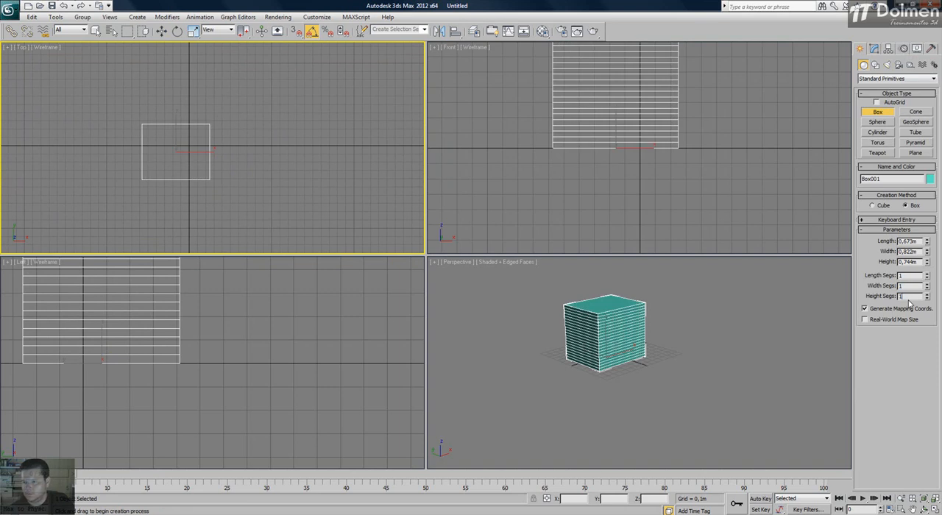
key("Tab")
- Activate the Move tool on the box and open the Reference Coordinate System options
key("w")
key("ctrl+shift+z")
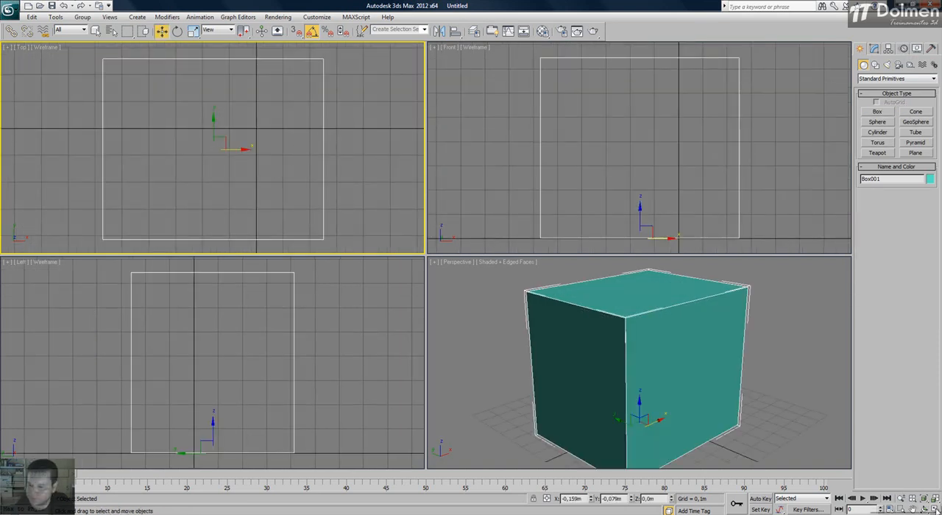
left_click(211, 32)
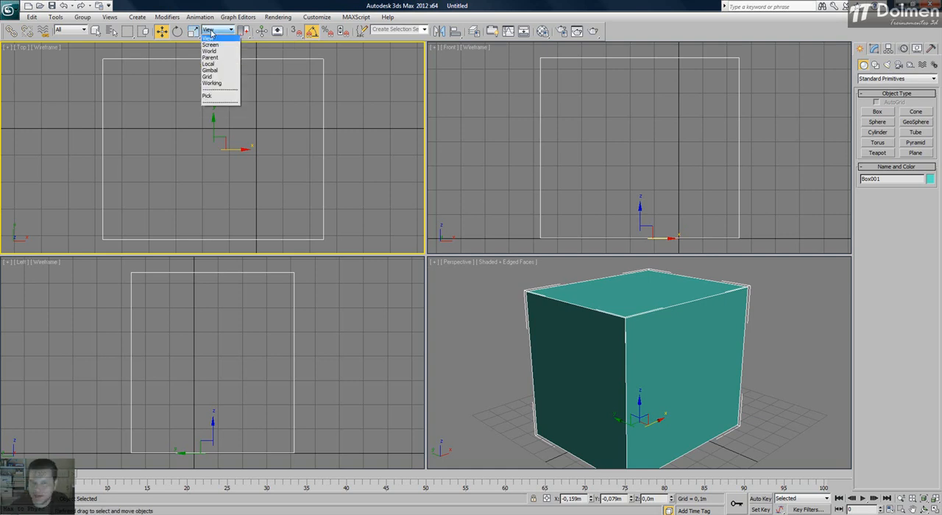
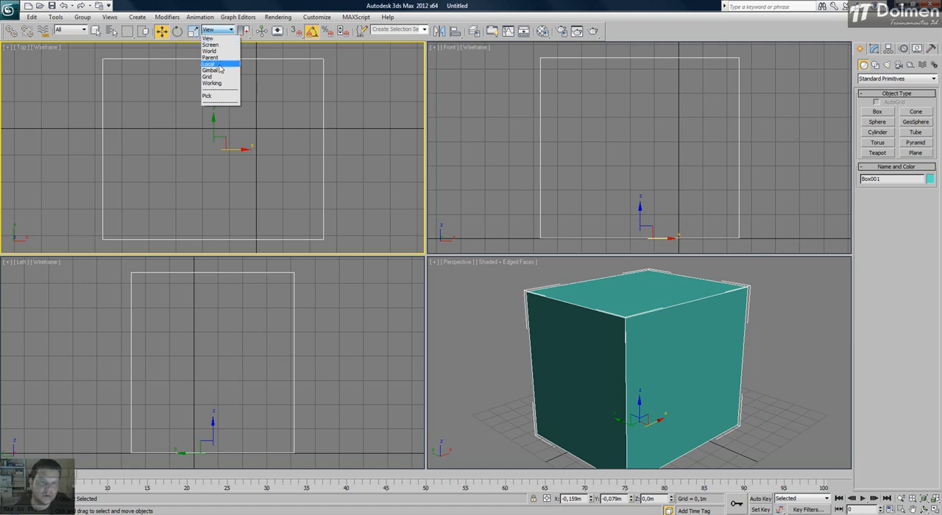
- Set the reference coordinate system to View and move the box in the Top view to about X -0.108 m, Y -0.064 m
left_click(219, 41)
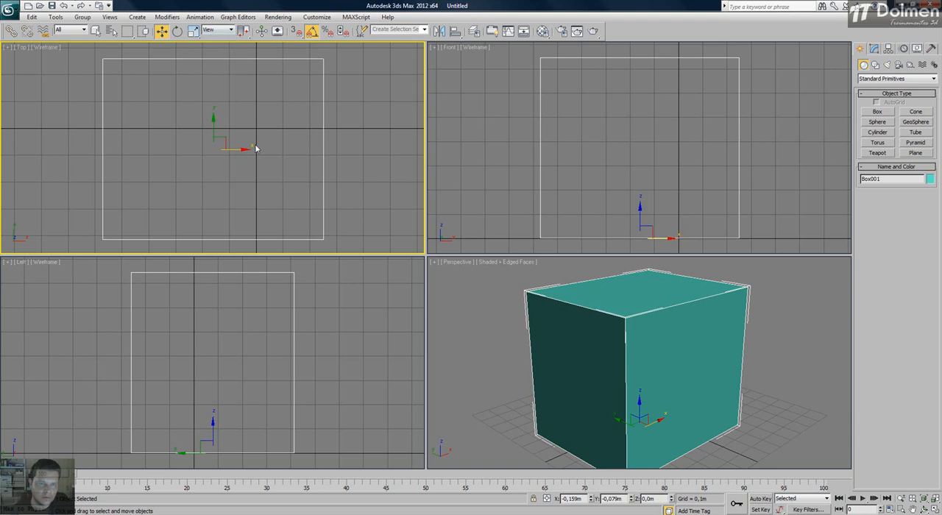
scroll(267, 152, "down", 2)
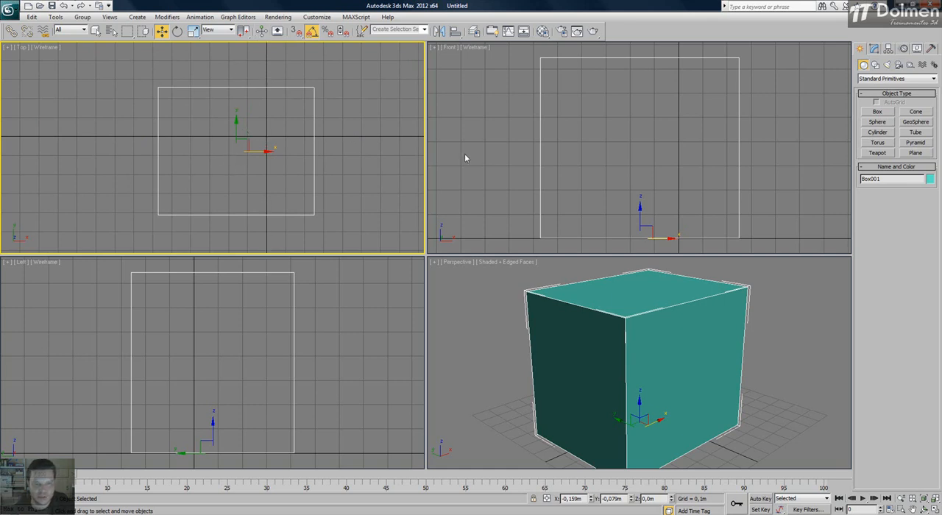
scroll(249, 153, "down", 3)
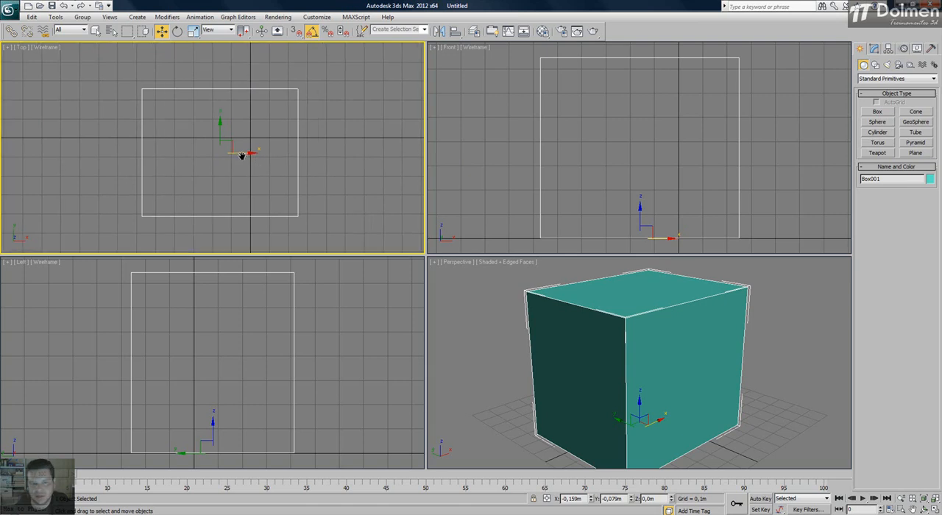
left_click_drag(212, 146, 194, 137)
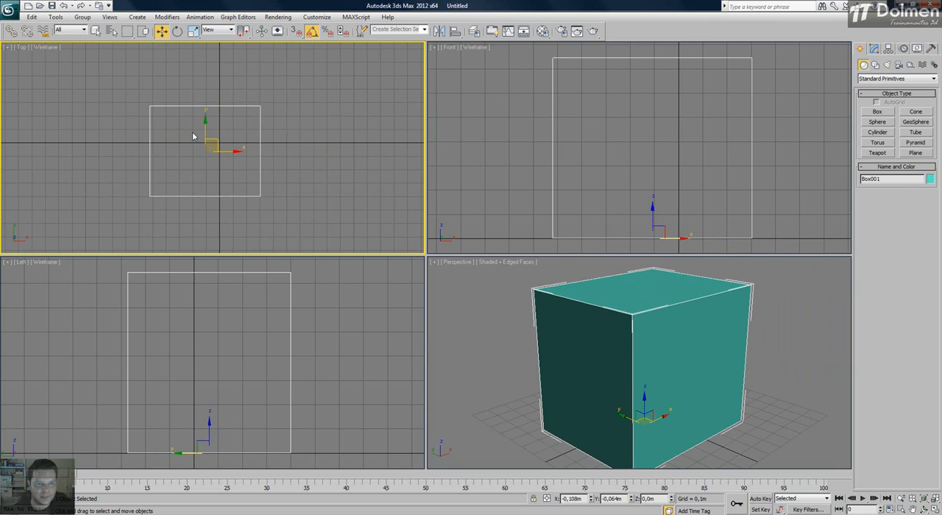
- Rotate the box 40 degrees about Z in the Top view and move it freely in the XY plane using View coordinates
key("e")
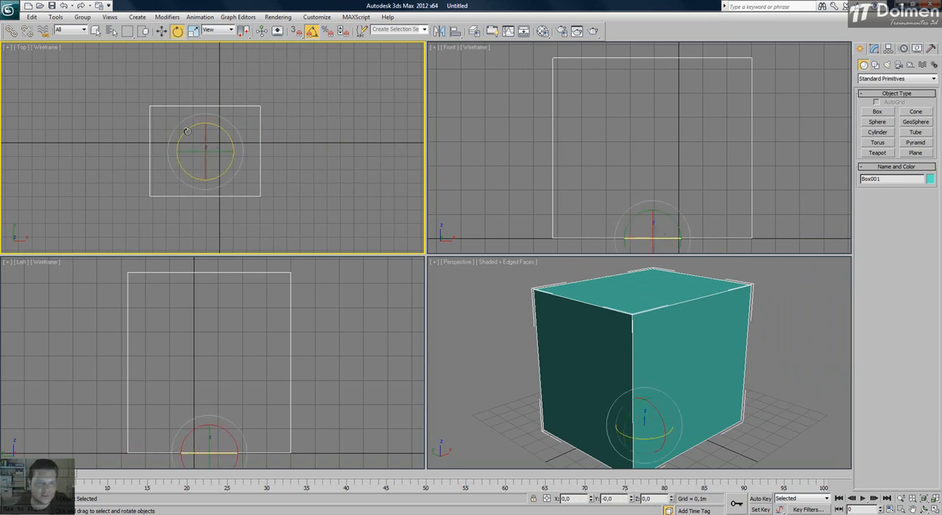
left_click_drag(175, 132, 168, 139)
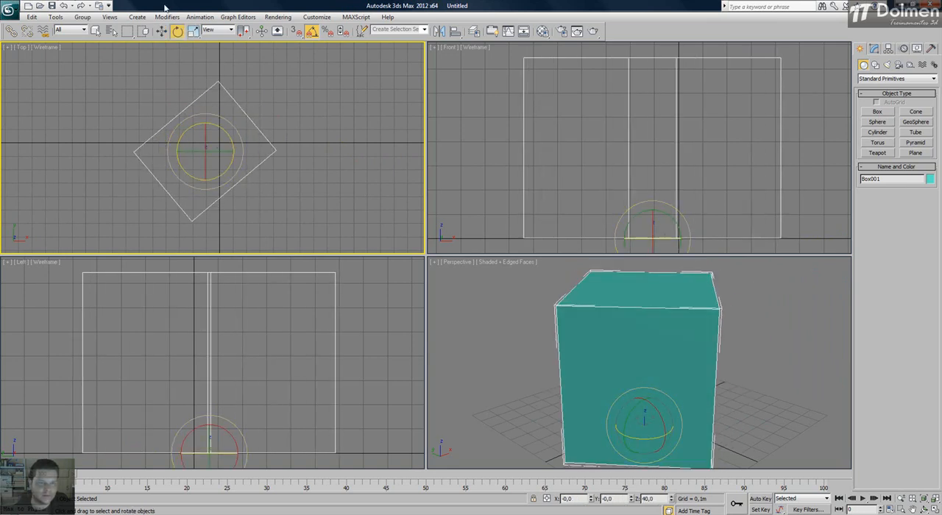
left_click(161, 31)
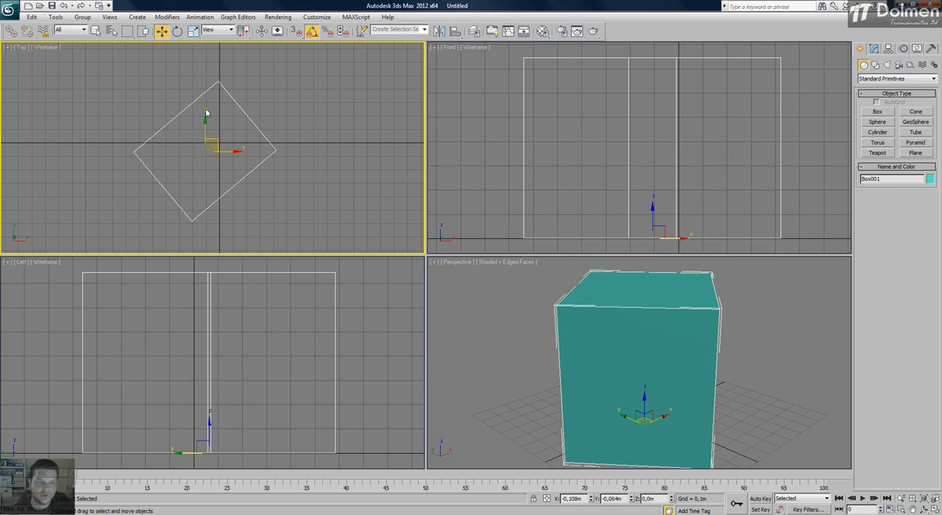
mouse_move(216, 145)
left_mouse_down()
mouse_move(162, 101)
mouse_move(211, 115)
mouse_move(217, 105)
mouse_move(180, 142)
mouse_move(115, 176)
mouse_move(225, 129)
mouse_move(217, 134)
left_mouse_up()
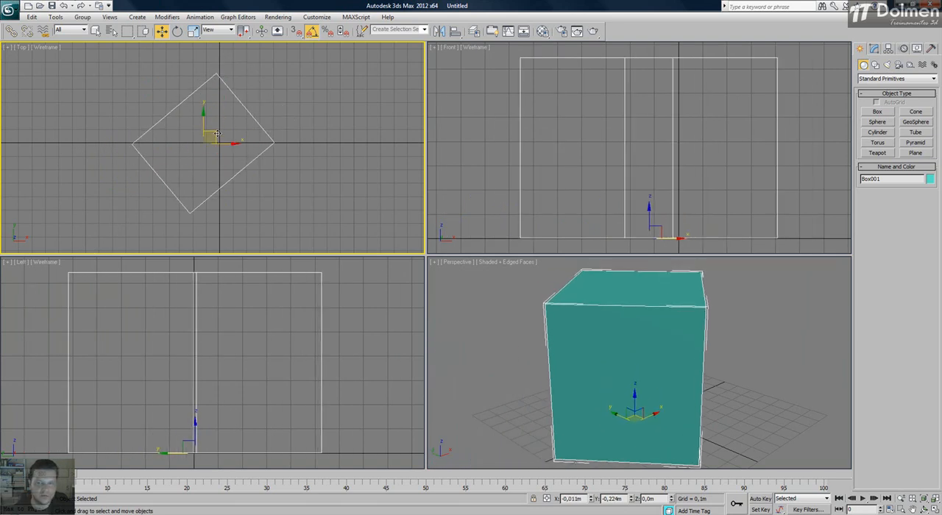
- Switch the reference coordinate system to Local and move the rotated box along its own axes in the Top view
left_click(231, 30)
left_click(216, 66)
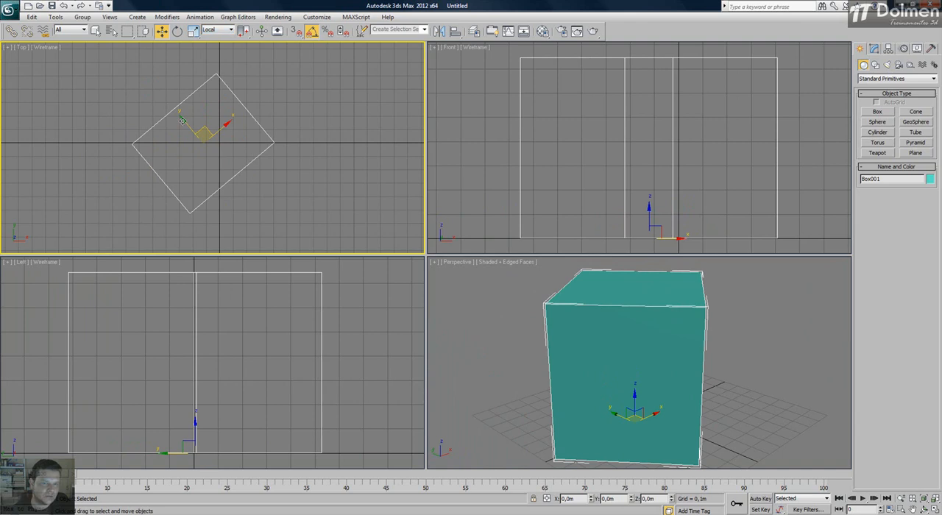
mouse_move(224, 126)
left_mouse_down()
mouse_move(181, 156)
mouse_move(248, 130)
mouse_move(196, 146)
mouse_move(200, 156)
mouse_move(184, 105)
mouse_move(192, 131)
mouse_move(248, 121)
mouse_move(215, 138)
left_mouse_up()
- Set the reference coordinate system back to View and delete the rotated box
left_click(219, 30)
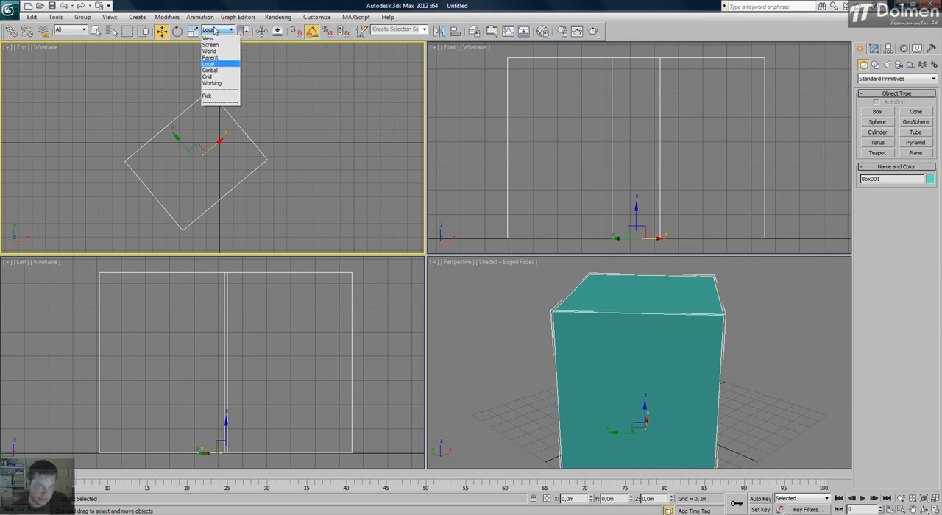
left_click(211, 38)
key("Delete")
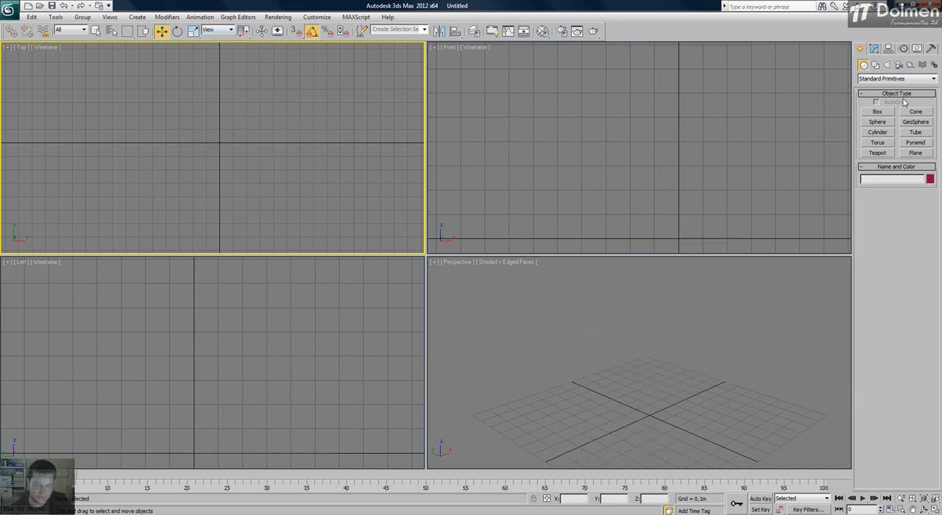
- Create a flat box about 0.786 × 1.507 × 0.015 m in the Top view and a small box about 0.205 × 0.223 × 0.23 m within it
left_click(878, 112)
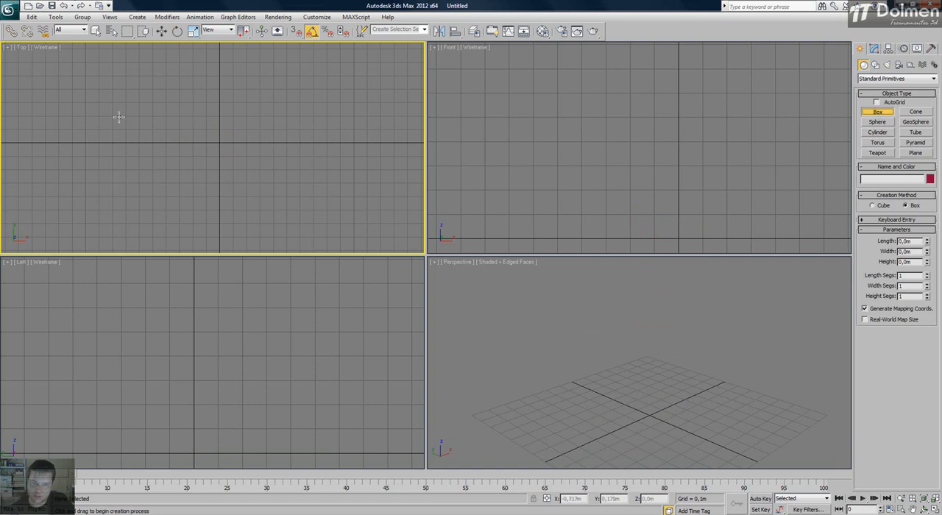
left_click_drag(143, 103, 345, 208)
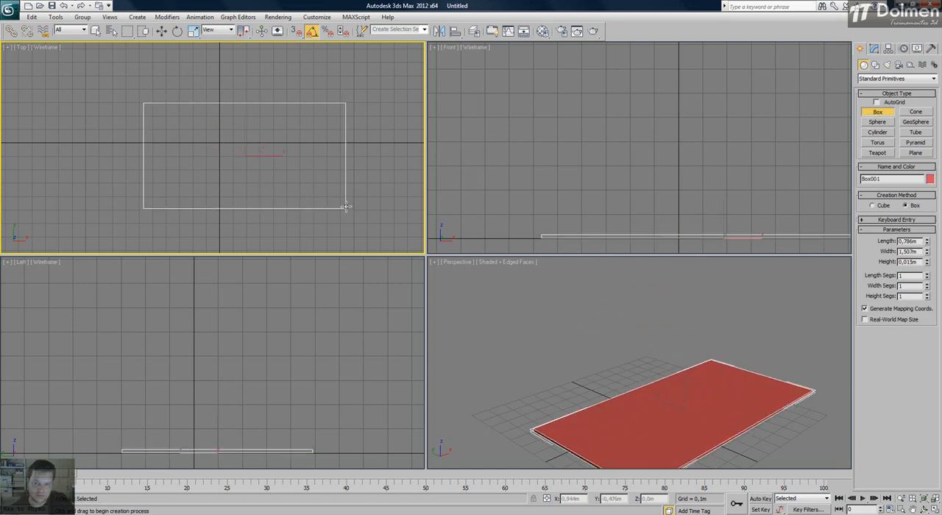
left_click(227, 161)
left_click_drag(224, 169, 255, 136)
right_click(256, 133)
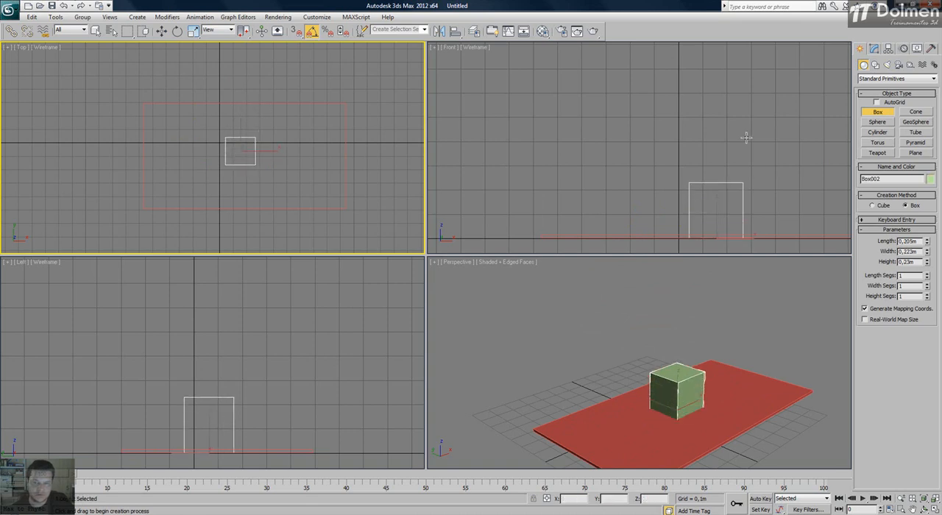
- Seat the small box on the upper face of the flat box in the Front view and select both boxes
right_click(684, 195)
key("w")
middle_click_drag(716, 246, 673, 204)
scroll(673, 204, "up", 3)
left_click_drag(677, 161, 678, 154)
scroll(678, 154, "down", 5)
left_click_drag(601, 202, 601, 198)
- Rotate both boxes together in the Front view to form an inclined ramp and raise them above the grid
key("e")
left_click_drag(646, 136, 637, 154)
middle_click_drag(669, 351, 651, 339)
scroll(651, 339, "down", 3)
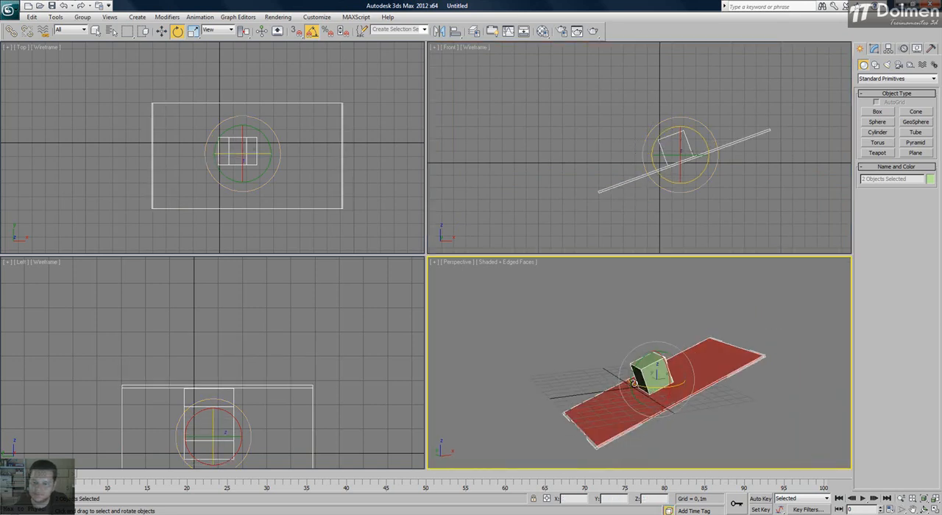
key("w")
left_click_drag(679, 134, 679, 93)
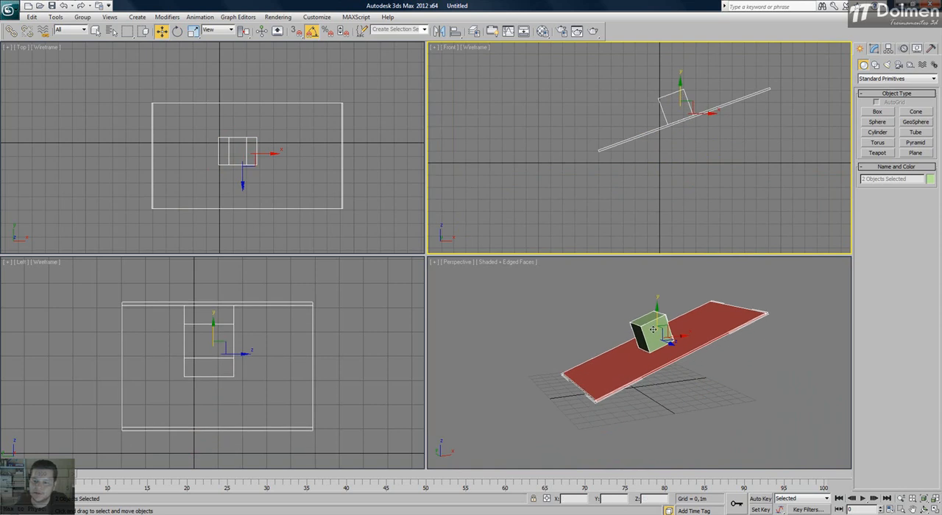
- Select the small box, shift it in the Top view, and reposition it at the ramp's lower end in the Front view using View coordinates
scroll(658, 328, "up", 3)
left_click(678, 94)
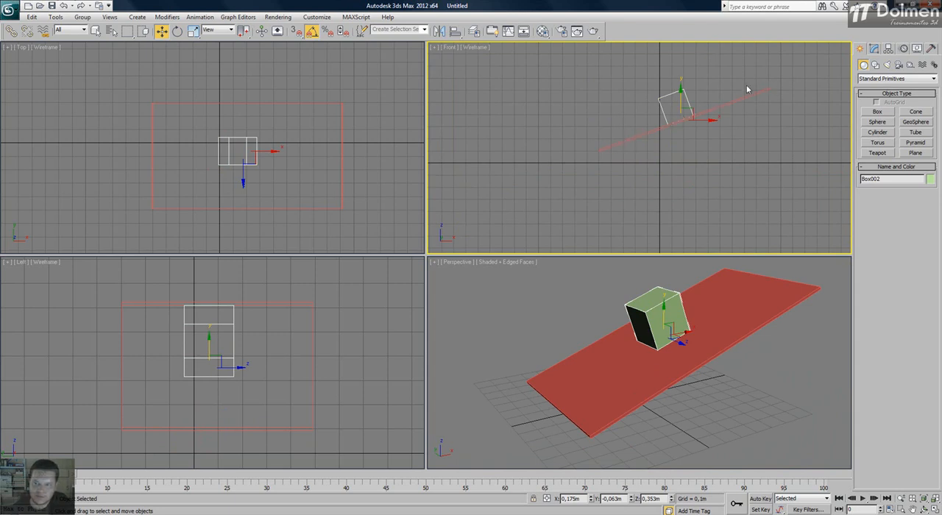
right_click(293, 151)
left_click_drag(273, 152, 247, 145)
scroll(688, 103, "up", 4)
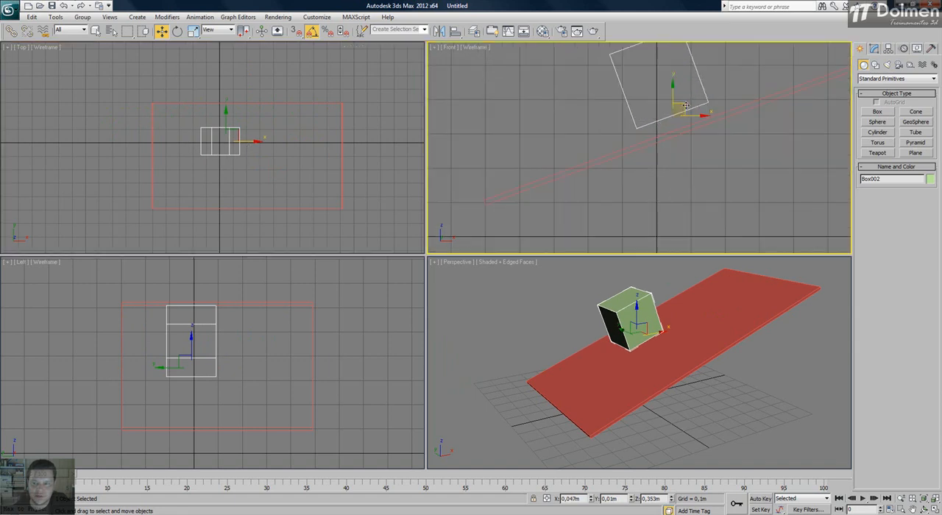
left_click_drag(685, 108, 559, 169)
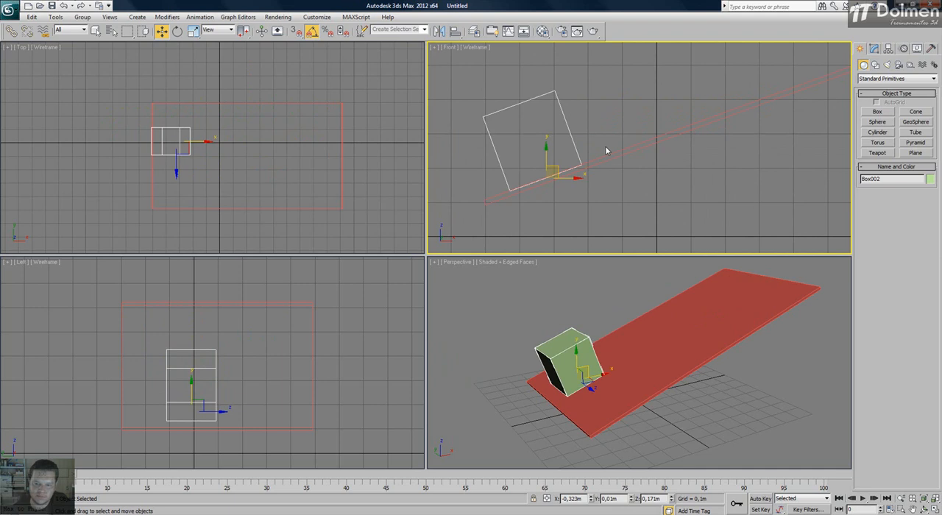
- Undo the small box's last moves made in View coordinates
scroll(607, 142, "down", 3)
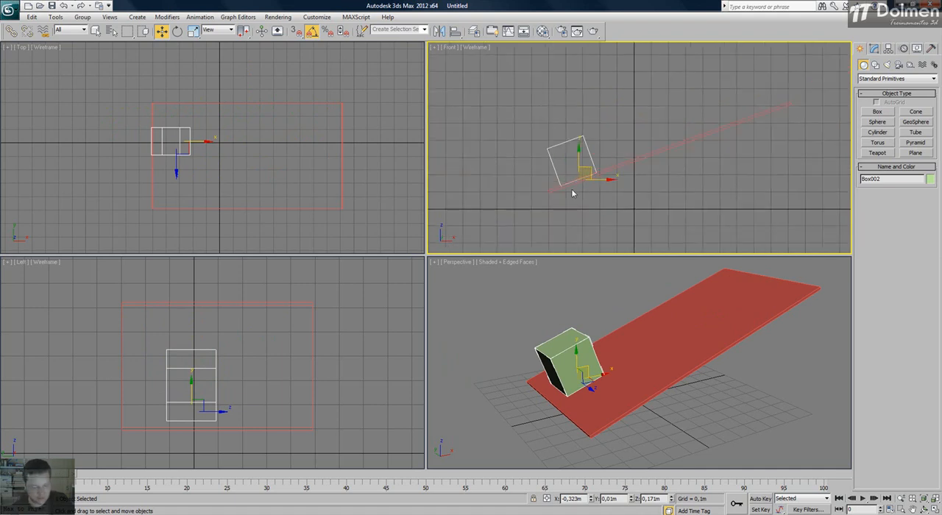
key("ctrl+z")
key("ctrl+z")
key("ctrl+z")
key("ctrl+z")
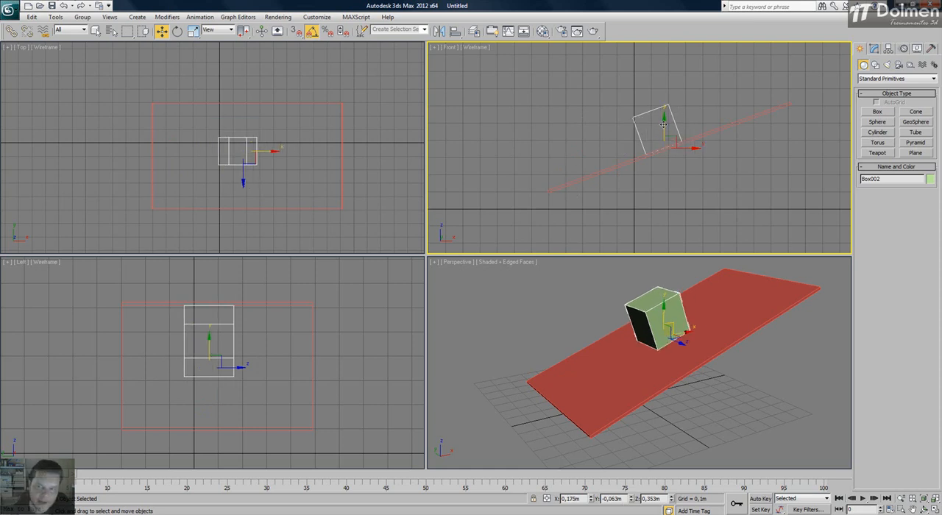
- Switch the reference coordinate system to Local and slide the small box along its X axis to the ramp's upper end in the Front view
left_click(220, 31)
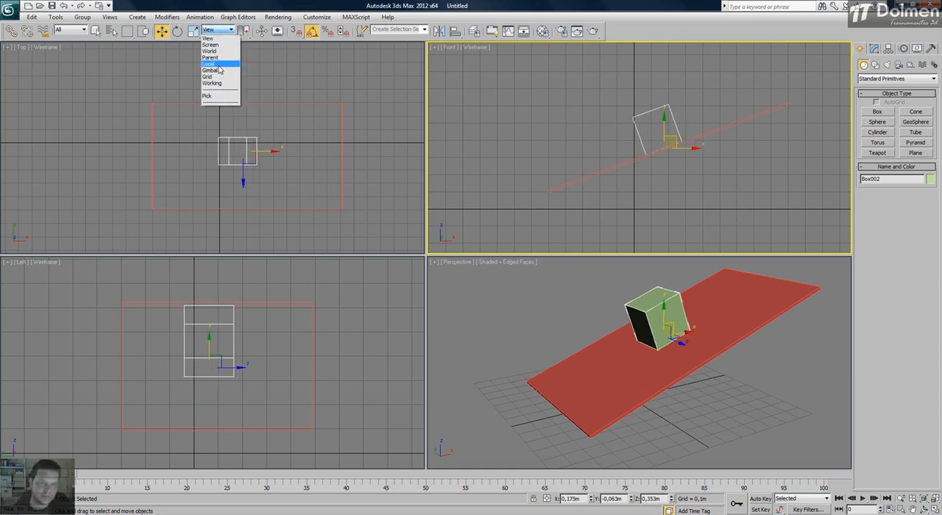
left_click(218, 65)
right_click(739, 102)
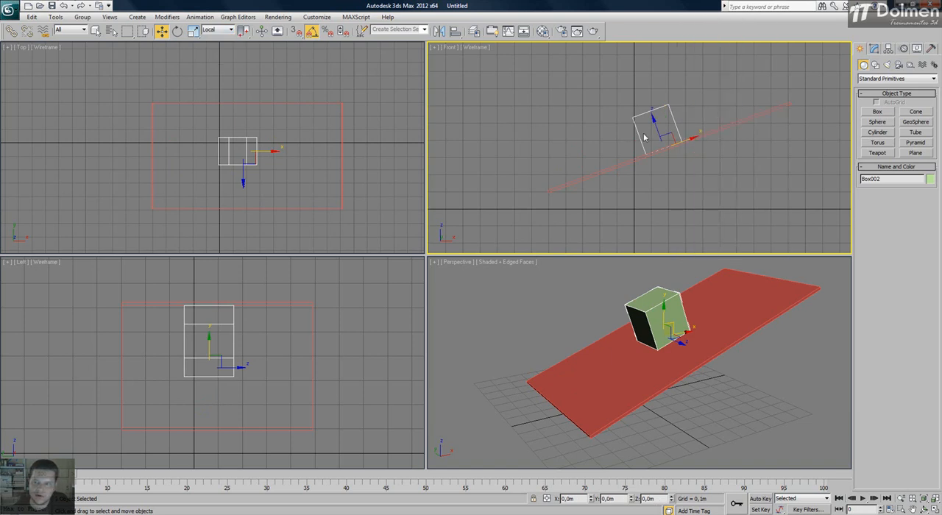
left_click_drag(690, 141, 779, 132)
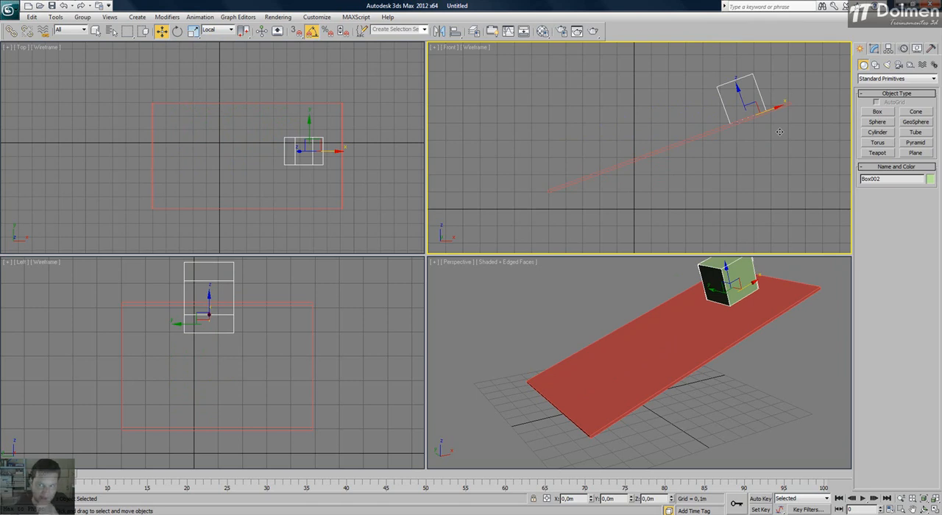
- Shift the small box slightly across the ramp along local Y in the Top view and slide it back down along local X
right_click(334, 166)
mouse_move(308, 130)
left_mouse_down()
mouse_move(308, 110)
mouse_move(301, 154)
mouse_move(301, 134)
left_mouse_up()
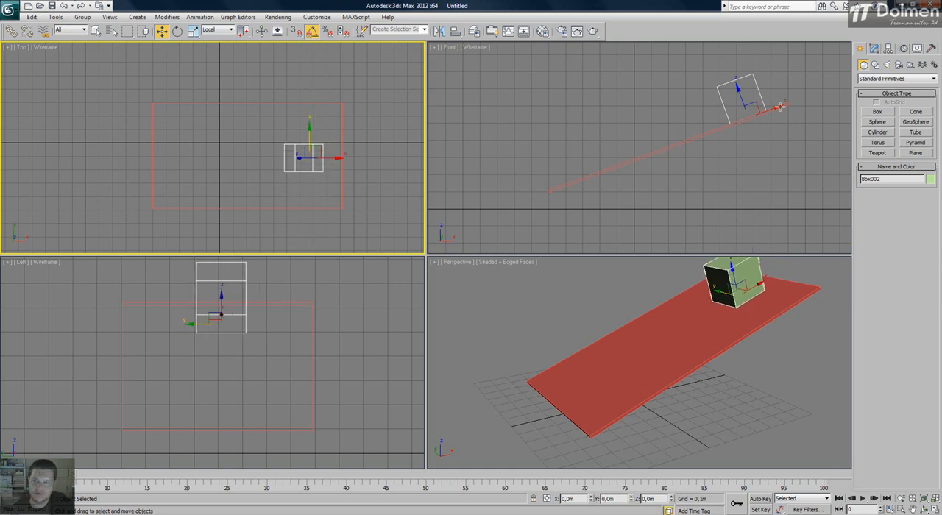
left_click_drag(772, 109, 659, 162)
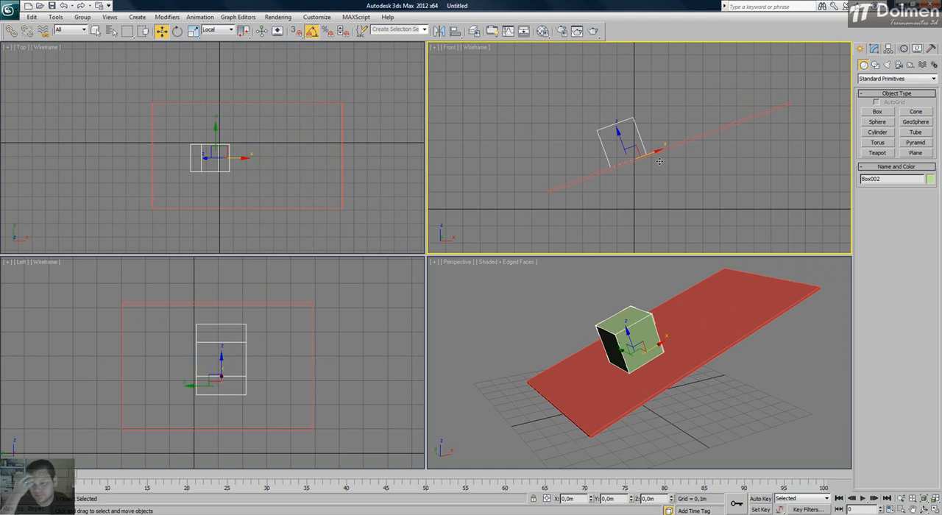
- Select and delete both the ramp and the small box, and return the reference coordinate system to View
left_click(299, 96)
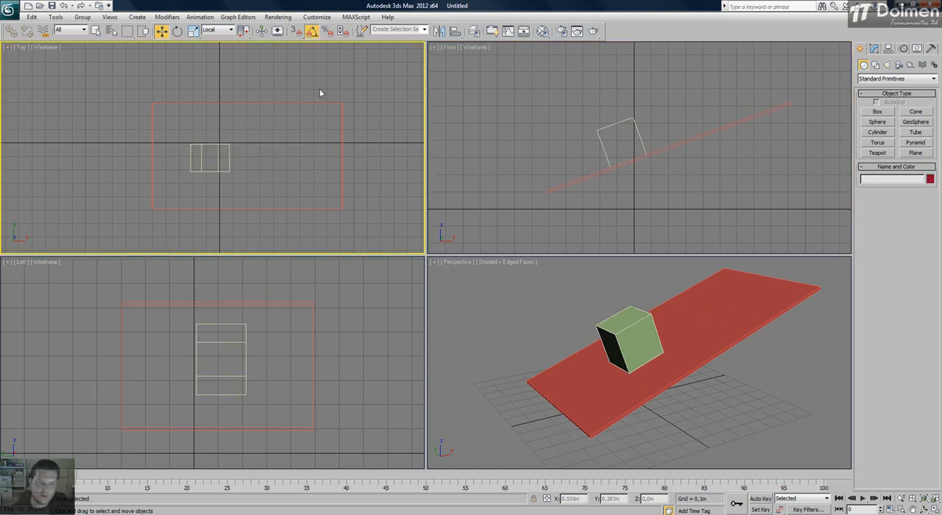
left_click_drag(367, 86, 148, 226)
key("Delete")
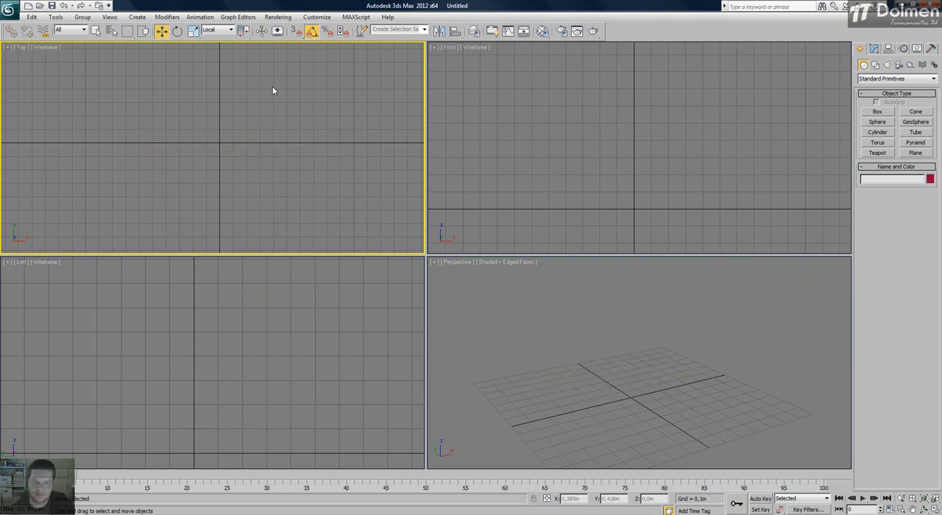
left_click(221, 31)
left_click(208, 38)
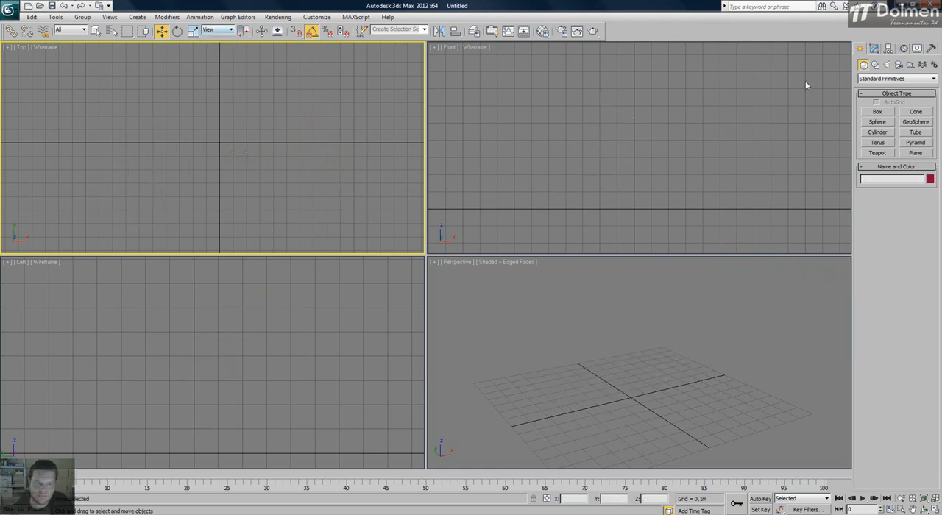
- Create two similar small boxes side by side in the Top view and activate the Move tool
left_click(877, 111)
left_click_drag(169, 113, 202, 168)
left_click(203, 143)
left_click_drag(262, 115, 295, 168)
left_click(293, 139)
key("w")
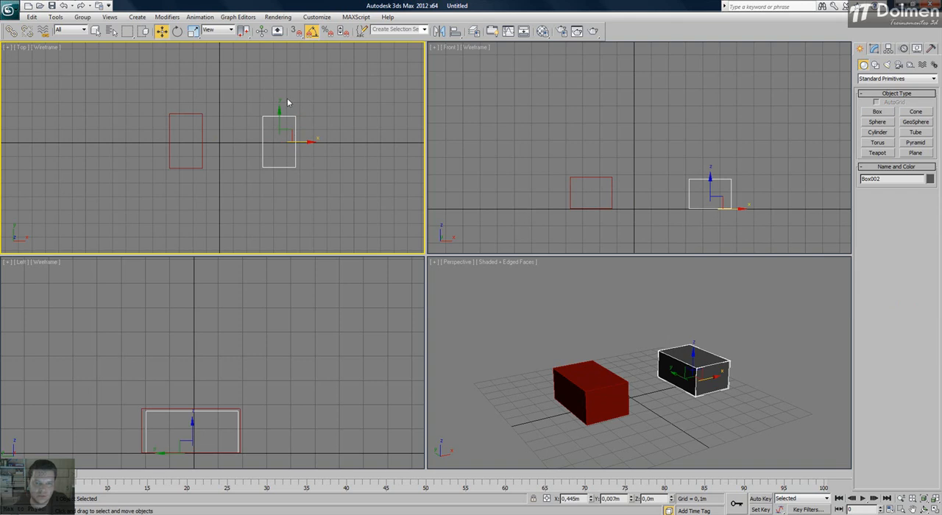
- Select both boxes and try rotating them around their common center in the Top view using View coordinates
left_click_drag(202, 176, 180, 182)
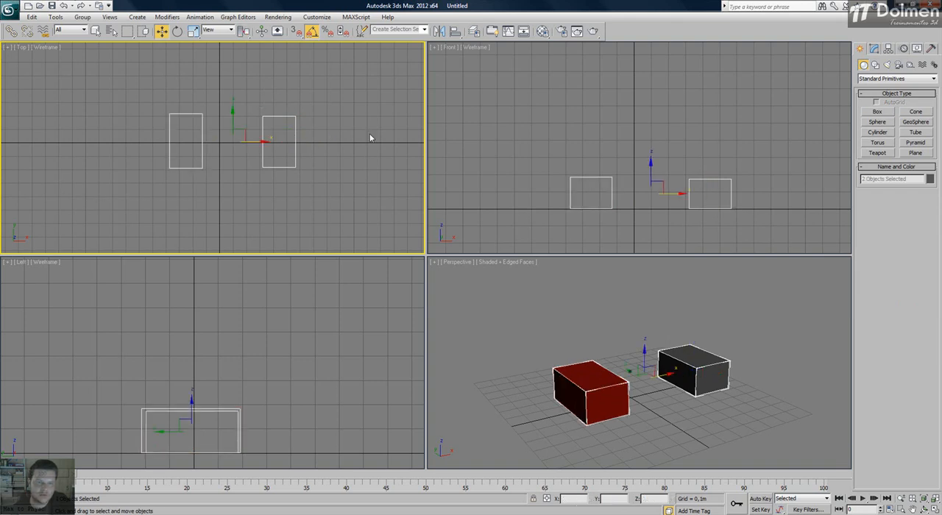
key("e")
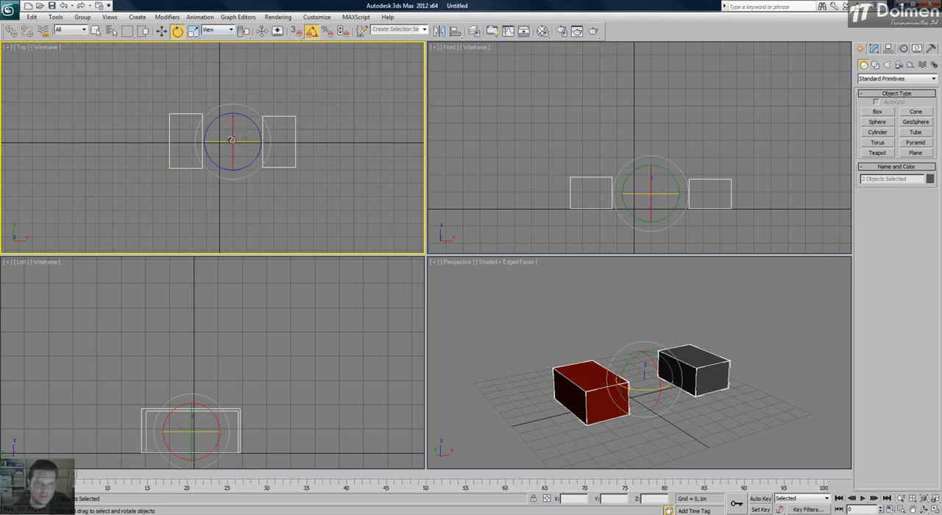
mouse_move(212, 122)
left_mouse_down()
mouse_move(196, 48)
mouse_move(212, 121)
mouse_move(199, 67)
mouse_move(201, 112)
mouse_move(217, 122)
mouse_move(206, 127)
mouse_move(206, 103)
mouse_move(215, 131)
left_mouse_up()
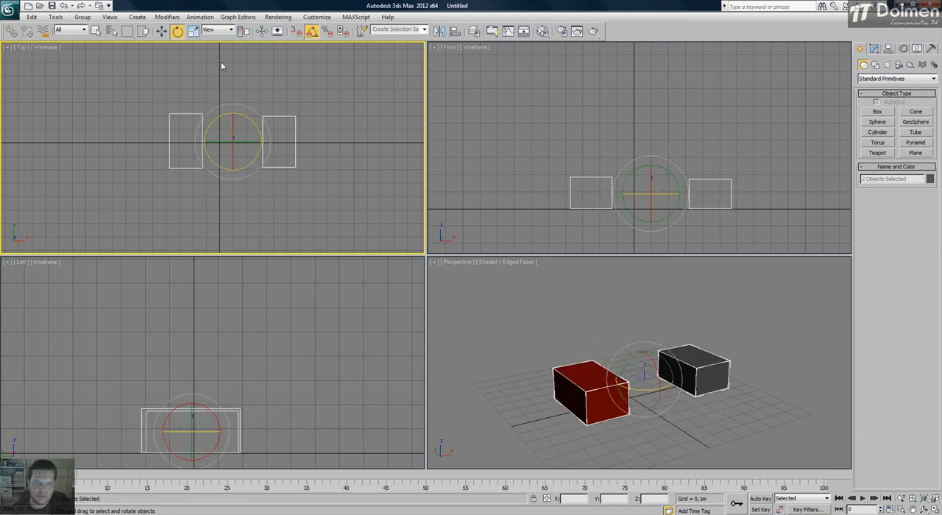
- Switch the reference coordinate system to Local and try rotating both boxes about their own centers in the Top view
left_click(231, 33)
left_click(216, 68)
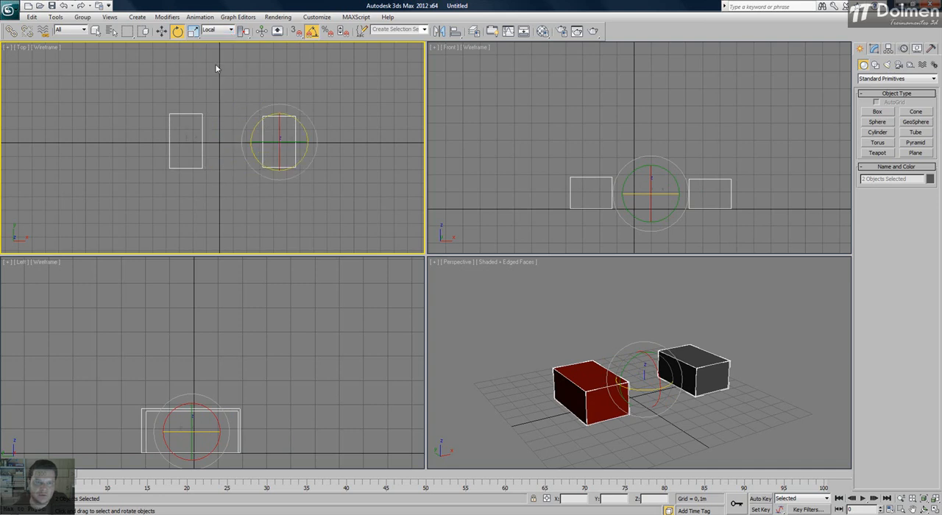
mouse_move(250, 139)
left_mouse_down()
mouse_move(251, 147)
mouse_move(245, 70)
mouse_move(249, 129)
mouse_move(240, 151)
mouse_move(240, 141)
left_mouse_up()
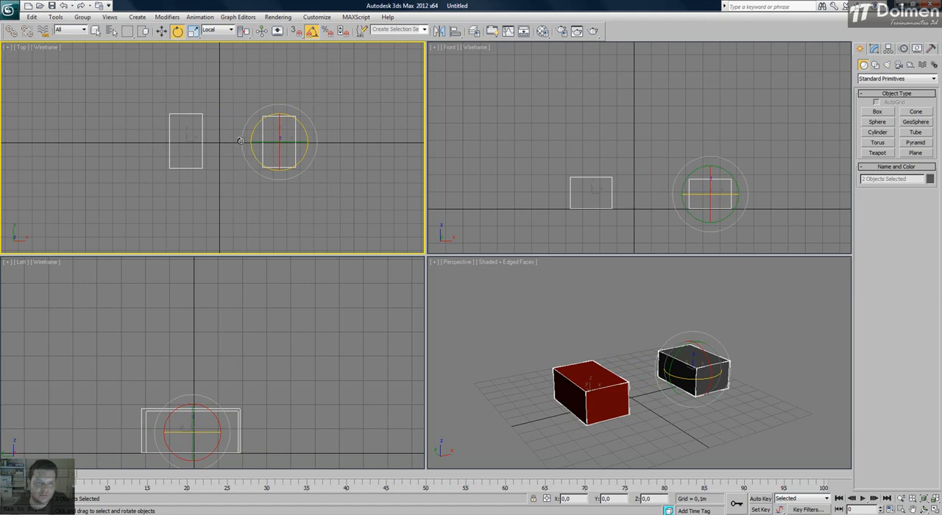
- Compare rotating both boxes in the Top view under the View and Local reference coordinate systems
left_click(223, 30)
left_click(214, 37)
mouse_move(208, 132)
left_mouse_down()
mouse_move(209, 82)
mouse_move(203, 128)
left_mouse_up()
left_click(223, 30)
left_click(213, 53)
left_click_drag(255, 132, 245, 117)
right_click(245, 117)
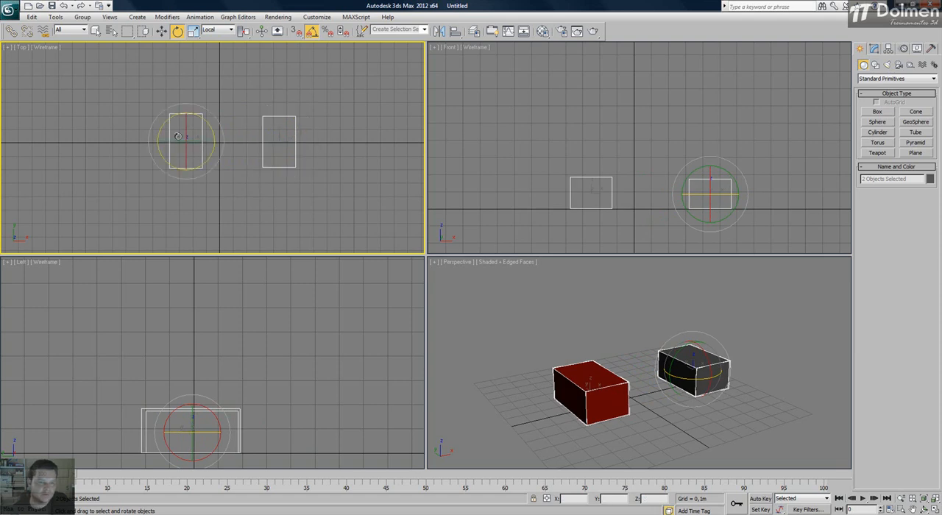
mouse_move(160, 131)
left_mouse_down()
mouse_move(164, 140)
mouse_move(157, 132)
left_mouse_up()
- Activate the uniform Scale tool and enlarge both boxes about their common center in the Top view using View coordinates
left_click(194, 31)
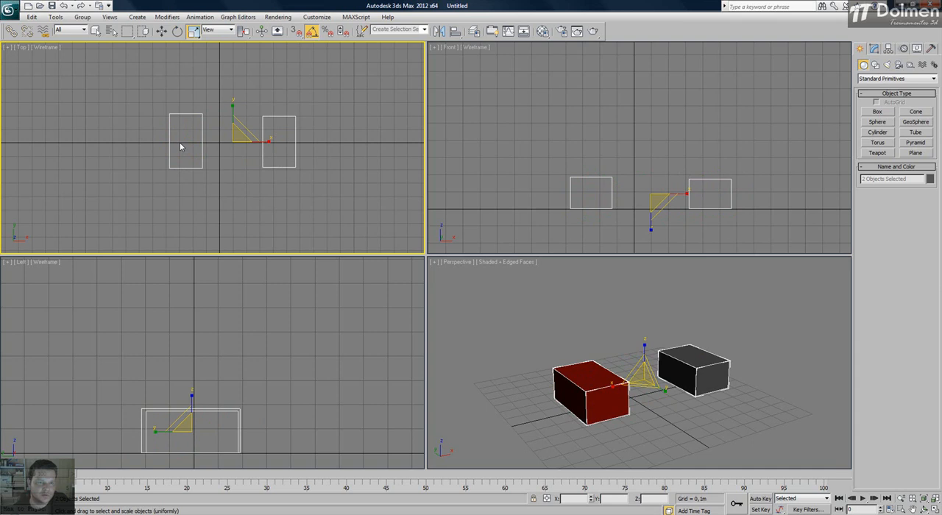
left_click(221, 29)
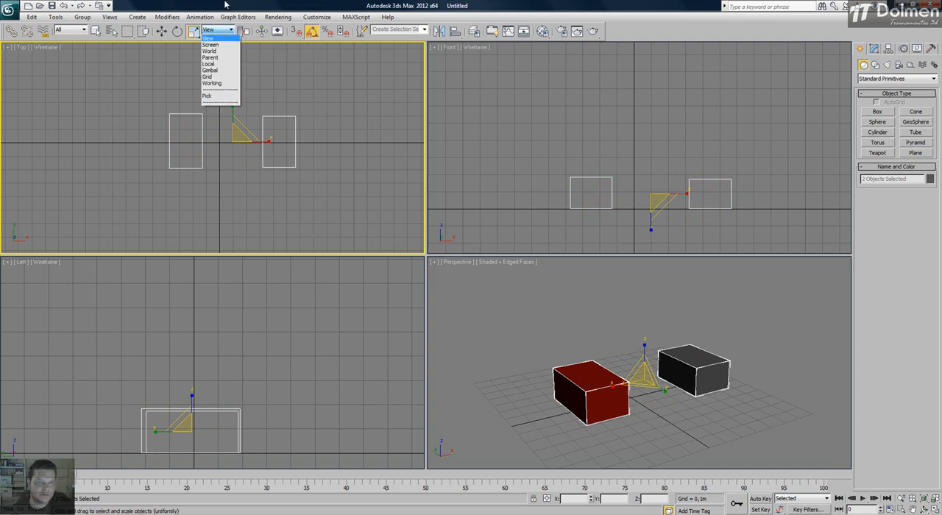
left_click(222, 4)
mouse_move(238, 133)
left_mouse_down()
mouse_move(250, 70)
mouse_move(245, 151)
mouse_move(242, 61)
mouse_move(248, 120)
left_mouse_up()
- Switch the reference coordinate system to Local and scale both boxes up uniformly about their own centers
left_click(225, 31)
left_click(216, 65)
left_click_drag(178, 137, 192, 107)
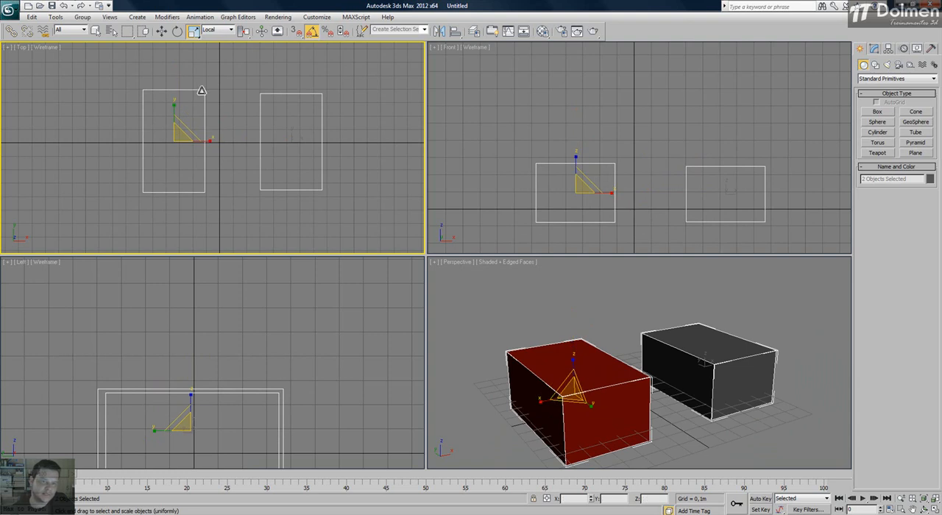
- Return the reference coordinate system to View and activate the Move tool
left_click(226, 33)
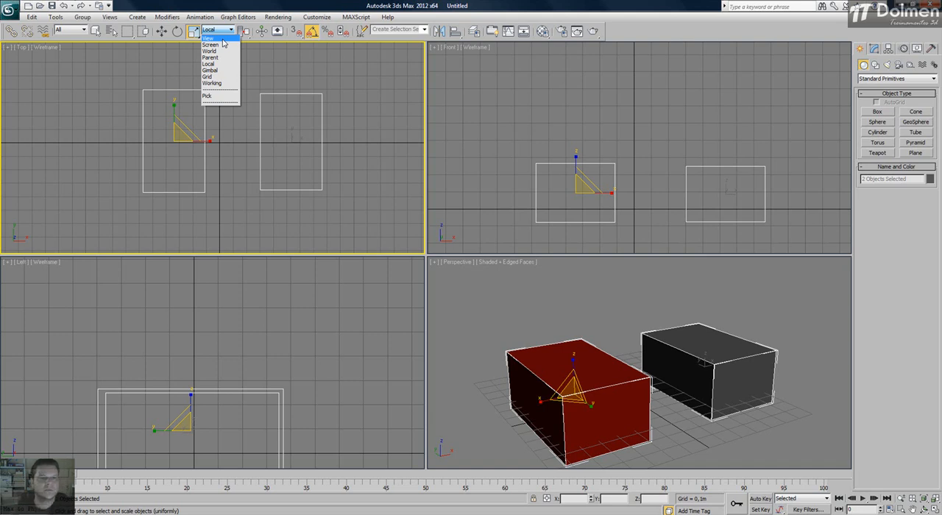
left_click(220, 38)
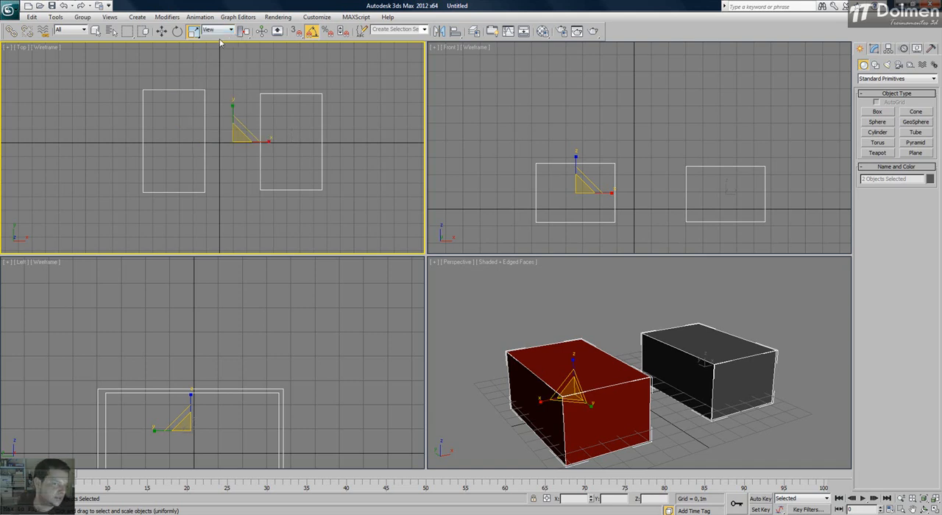
left_click(161, 31)
- Create three narrow boxes in a row beside the existing two in the Top view, the last about 0.77 m long and 0.28 m wide
scroll(217, 103, "down", 4)
scroll(270, 115, "up", 1)
left_click(297, 99)
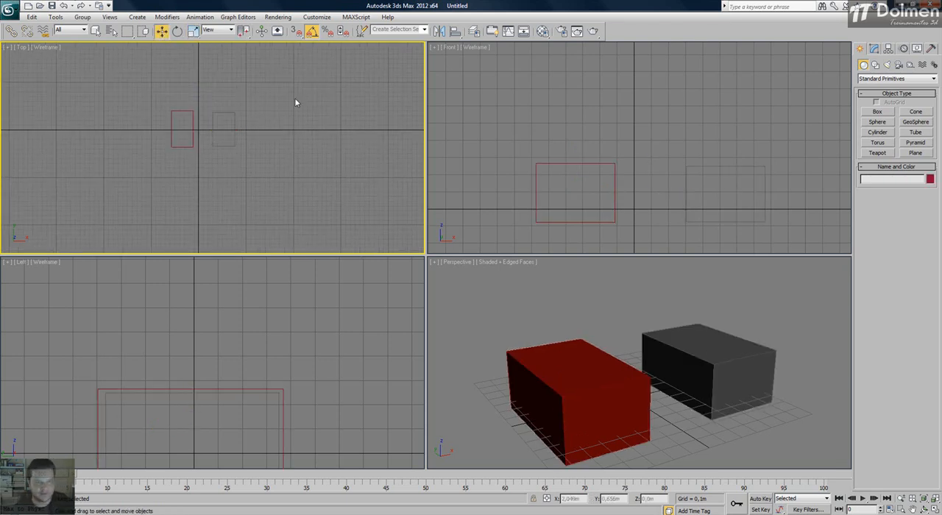
left_click(876, 112)
left_click_drag(264, 147, 276, 115)
left_click(313, 145)
left_click_drag(313, 145, 323, 112)
left_click(321, 77)
left_click_drag(361, 143, 374, 107)
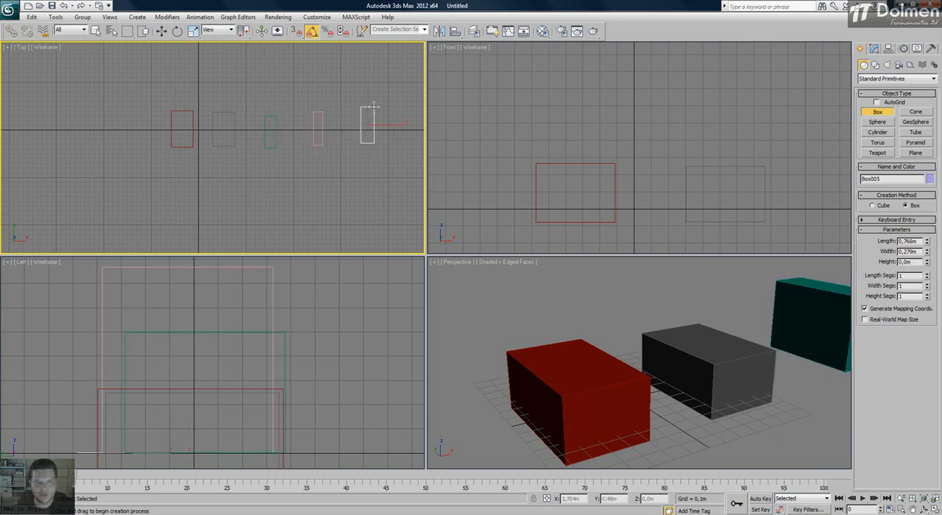
left_click(374, 79)
- Select all five boxes and try rotating them around their common center in the Top view using View coordinates
middle_click_drag(319, 117, 260, 128)
key("w")
left_click(355, 107)
left_click_drag(53, 199, 53, 198)
left_click(177, 31)
left_click(218, 30)
left_click(214, 40)
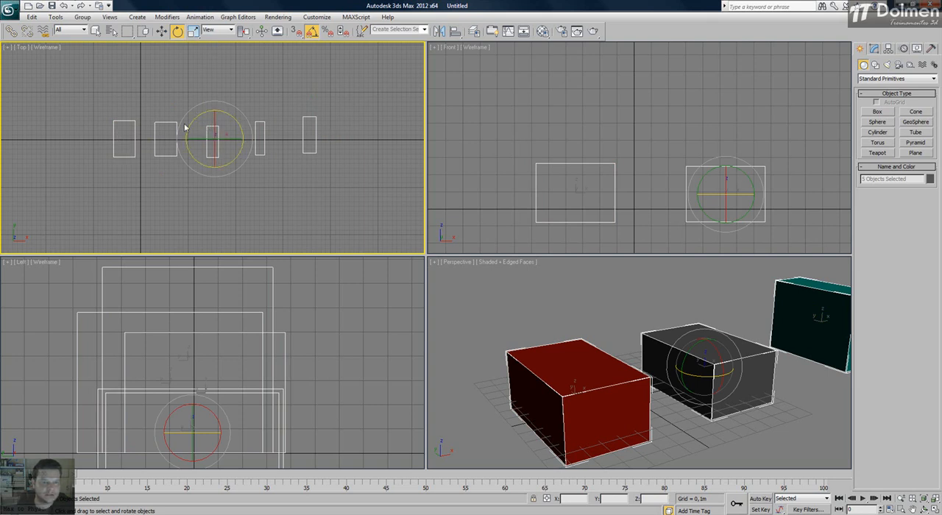
left_click_drag(181, 122, 196, 56)
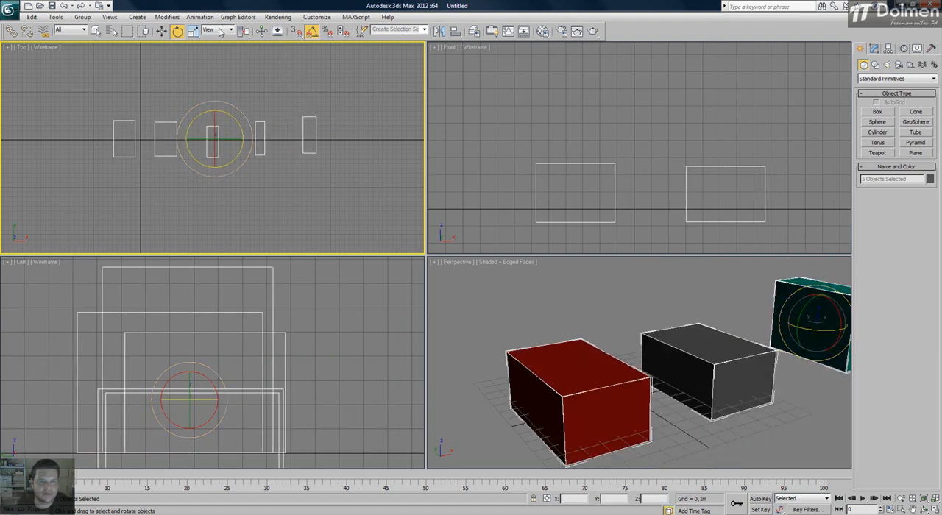
- Switch the reference coordinate system to Local and try rotating all five boxes about their own centers
left_click(219, 31)
left_click(210, 64)
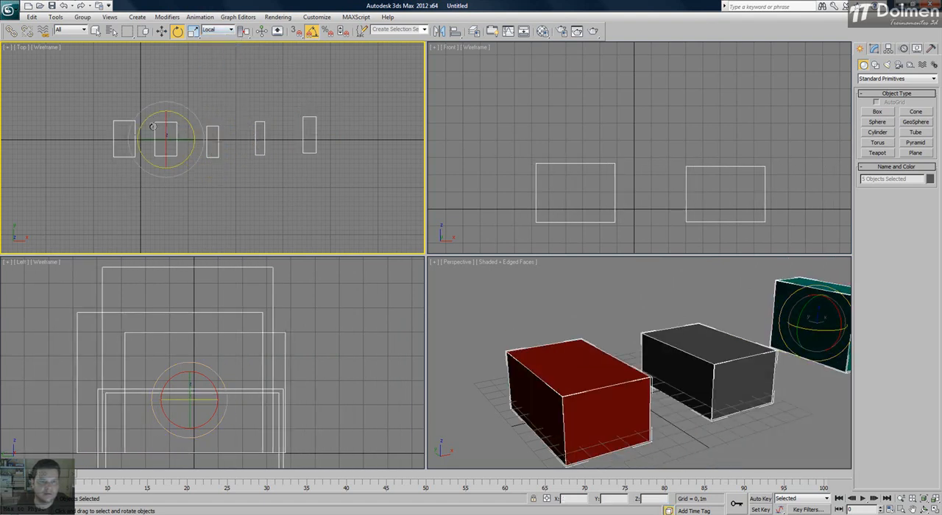
mouse_move(146, 119)
left_mouse_down()
mouse_move(153, 84)
mouse_move(147, 124)
left_mouse_up()
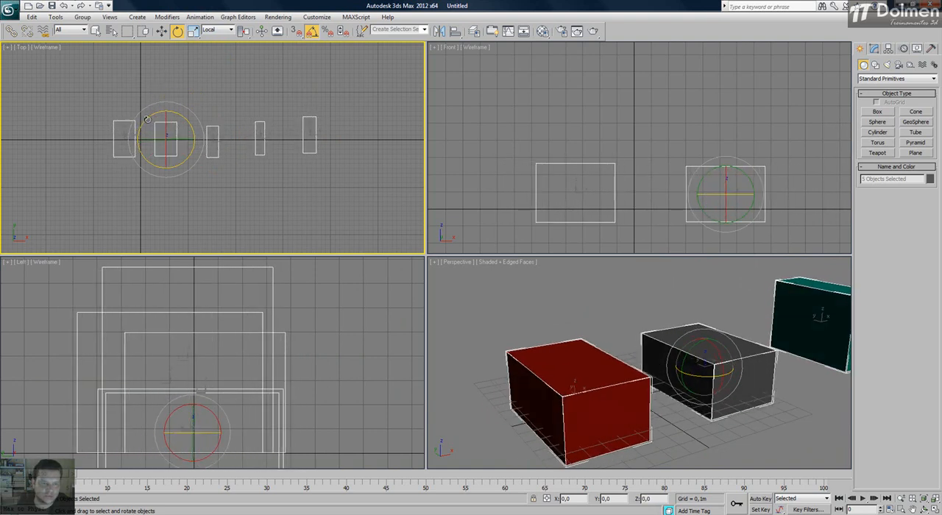
- Return the reference coordinate system to View and reselect all five boxes with the Move tool
left_click(217, 30)
left_click(210, 39)
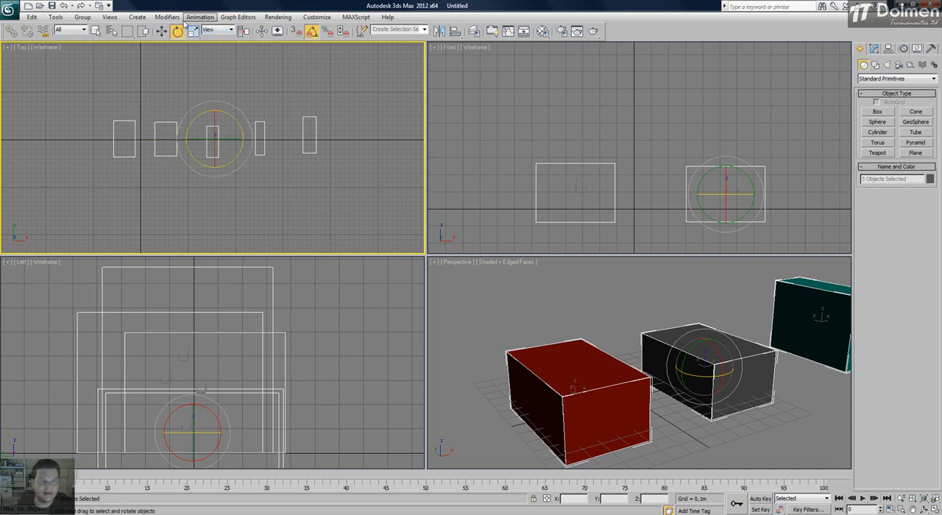
left_click(161, 31)
left_click(208, 70)
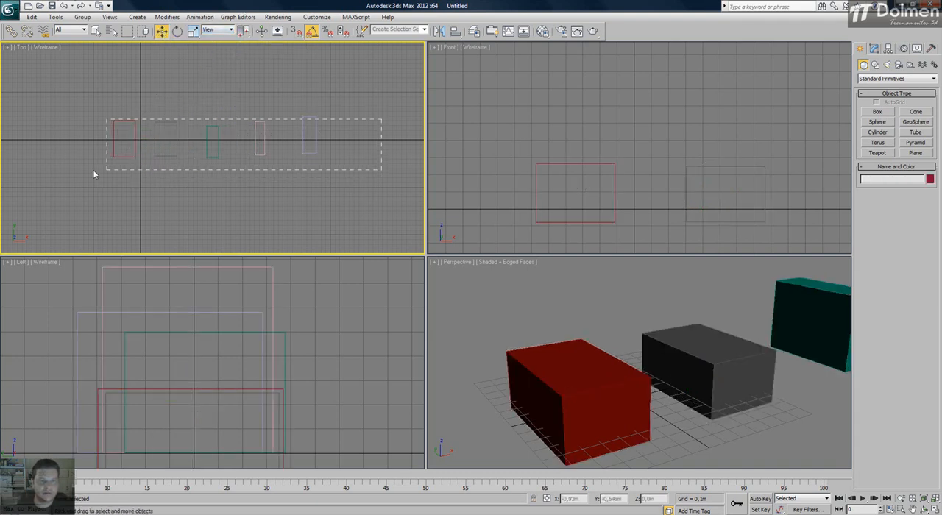
left_click_drag(97, 174, 99, 172)
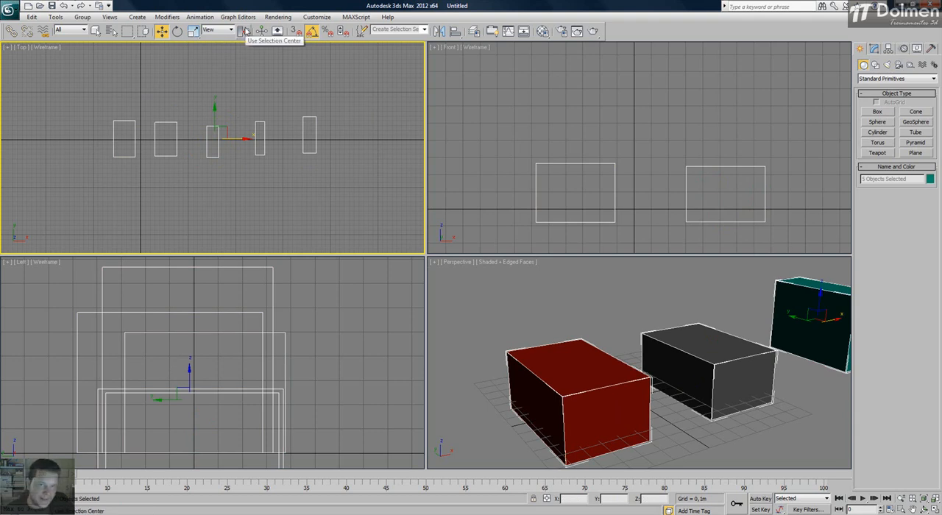
- Select and delete the three narrow boxes in the Top view, keeping the two original boxes
left_click_drag(334, 124, 218, 168)
key("Delete")
scroll(277, 142, "up", 3)
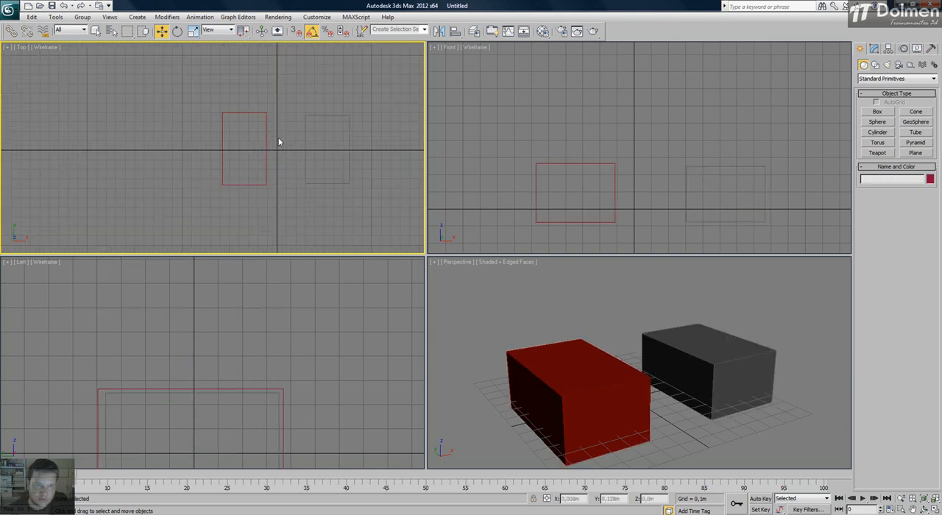
- Select both remaining boxes and move them slightly upward in the Top view using their selection center
left_click_drag(381, 50, 191, 196)
middle_click_drag(295, 147, 252, 147)
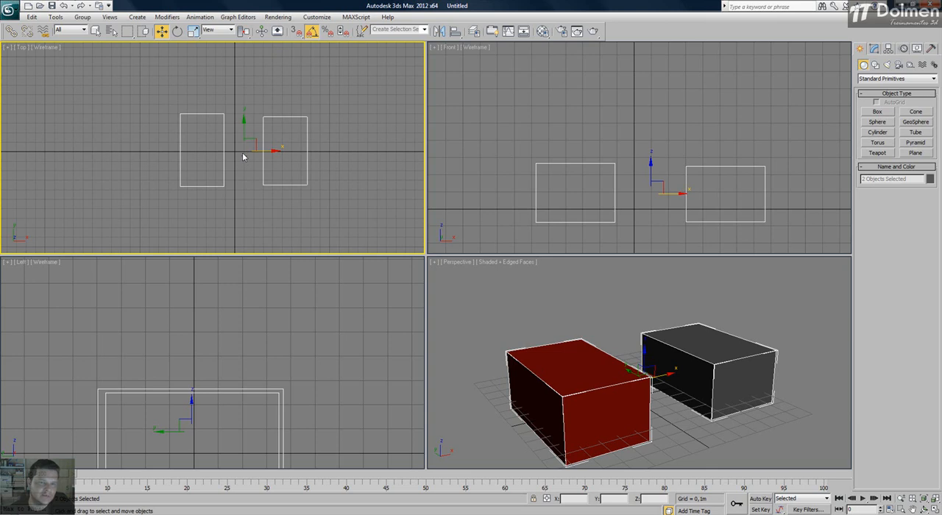
left_click_drag(255, 140, 250, 110)
- Switch the transform center to Use Pivot Point Center and move both boxes slightly farther up in the Top view
left_click(245, 32)
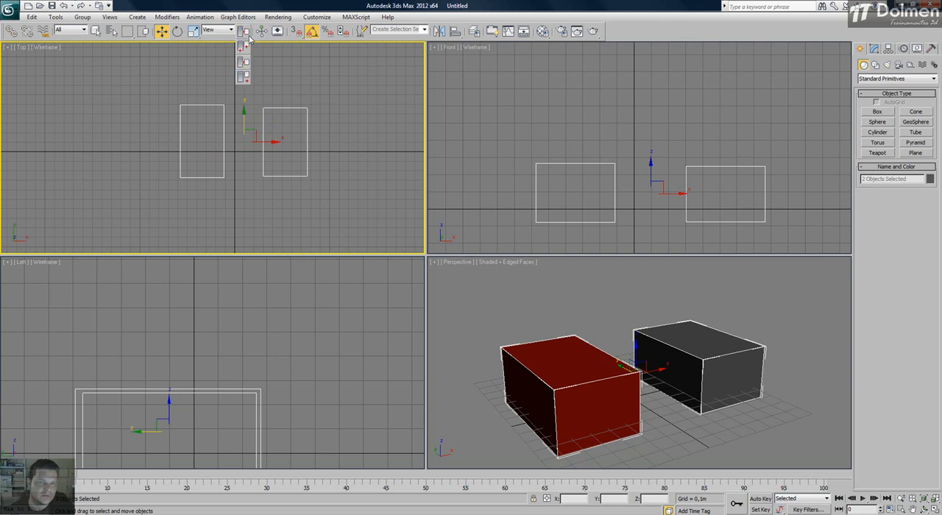
left_click_drag(250, 38, 242, 48)
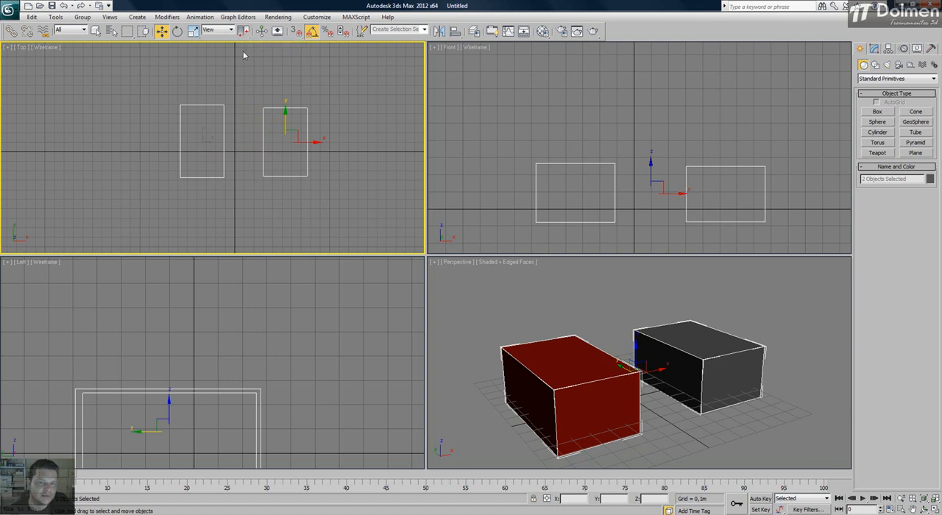
left_click_drag(286, 126, 285, 109)
- Activate the Rotate tool with Use Pivot Point Center and try rotating both boxes in the Top view
left_click(177, 31)
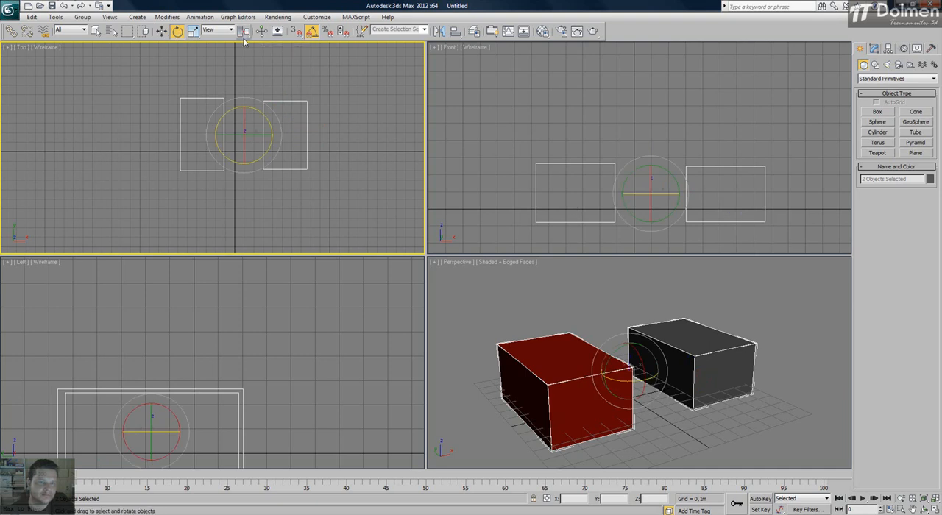
mouse_move(245, 37)
left_mouse_down()
mouse_move(245, 47)
mouse_move(245, 34)
left_mouse_up()
mouse_move(249, 127)
left_mouse_down()
mouse_move(251, 147)
mouse_move(248, 114)
mouse_move(247, 128)
left_mouse_up()
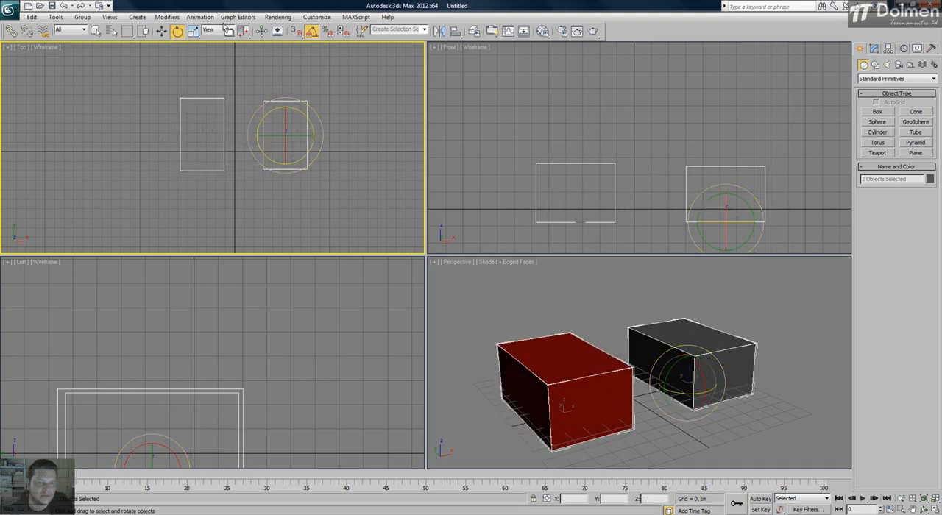
left_click_drag(243, 32, 239, 32)
- Move both boxes up in the Top view from their pivot points, and shift them slightly left with Use Selection Center
left_click(161, 31)
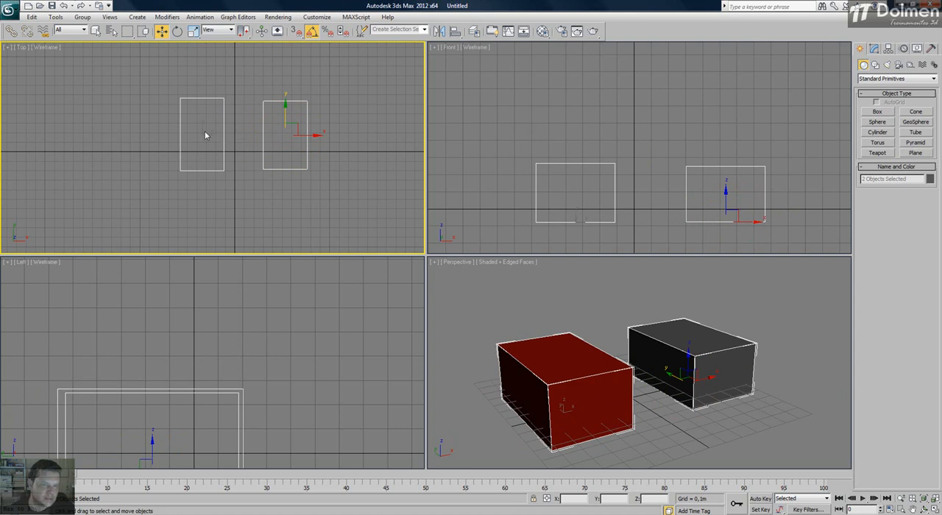
left_click_drag(201, 109, 199, 94)
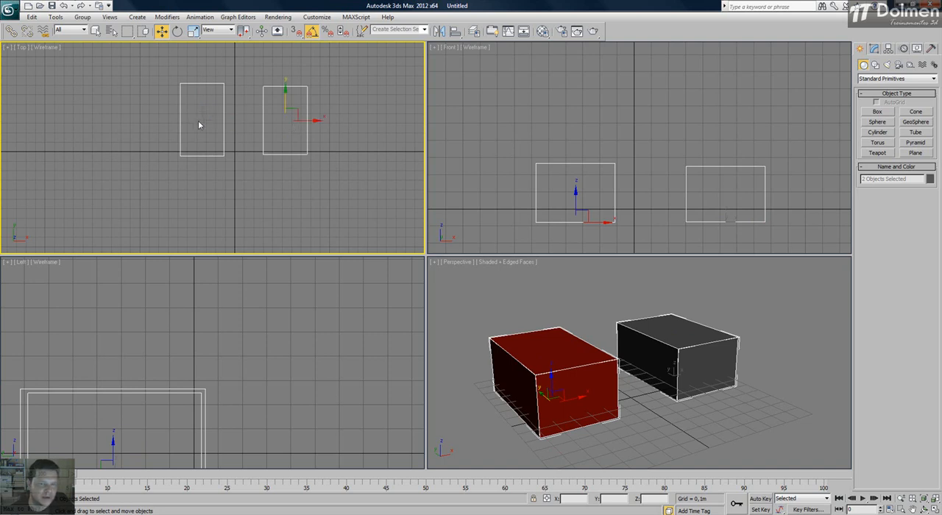
left_click(242, 31)
left_click_drag(243, 39, 245, 49)
mouse_move(256, 110)
left_mouse_down()
mouse_move(256, 99)
mouse_move(252, 109)
left_mouse_up()
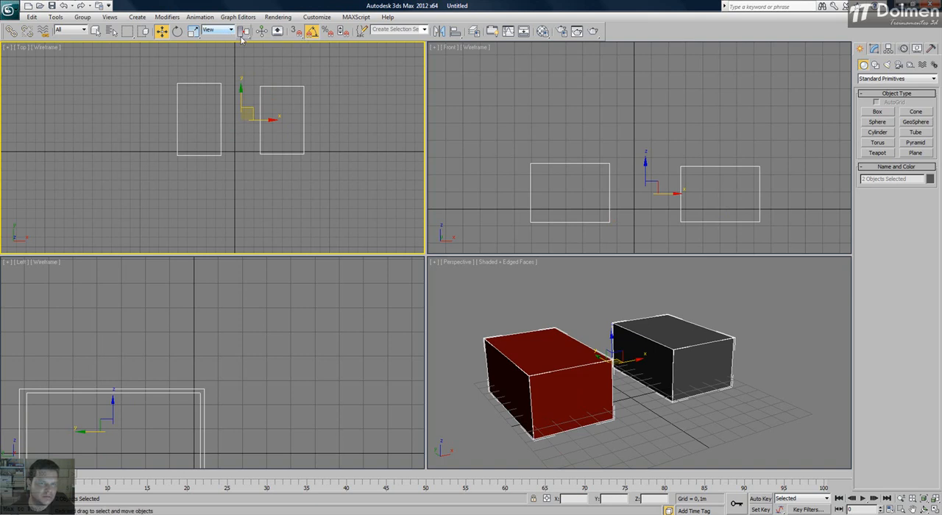
- Switch to Use Transform Coordinate Center and move both boxes around in the Top view
left_click_drag(242, 31, 243, 81)
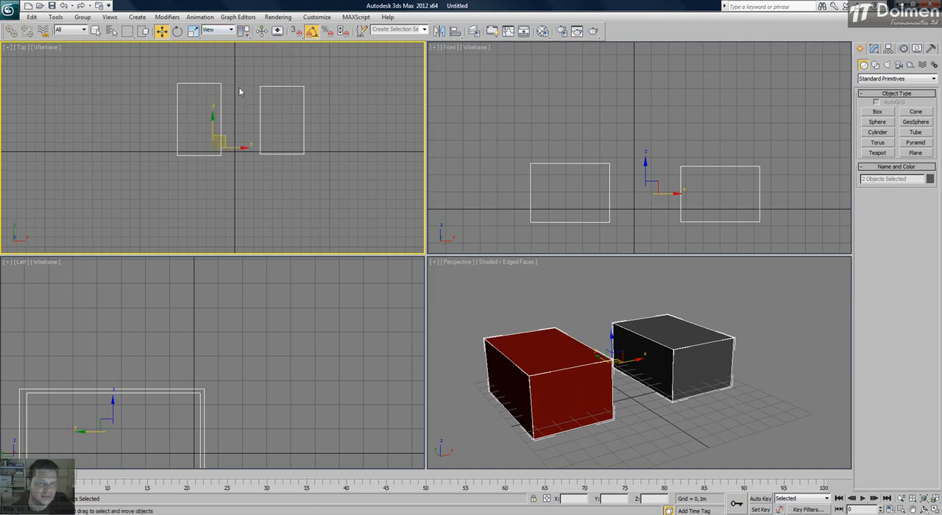
left_click_drag(224, 138, 336, 101)
middle_click_drag(260, 140, 206, 157)
scroll(207, 157, "down", 3)
middle_click_drag(208, 156, 206, 159)
left_click_drag(222, 137, 104, 173)
middle_click_drag(209, 153, 225, 142)
left_click_drag(222, 137, 293, 124)
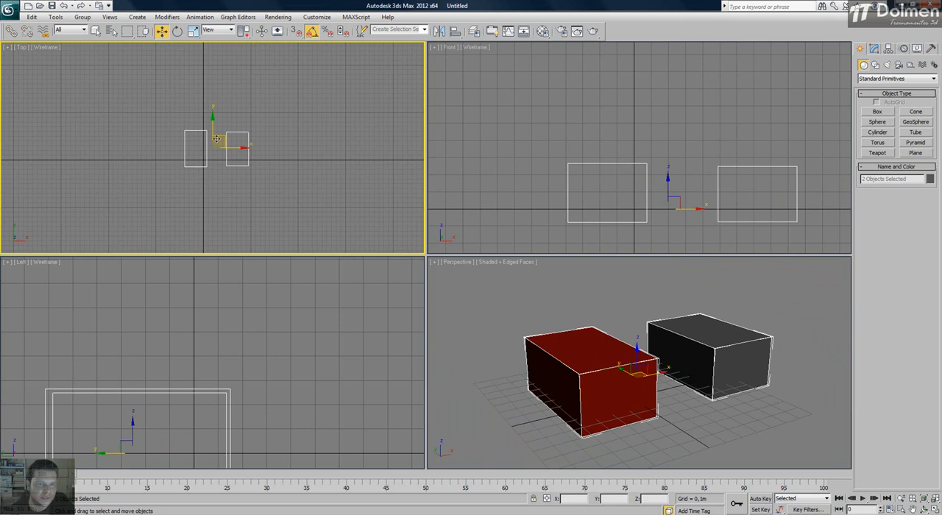
- Return the transform center to Use Selection Center and move both boxes upward in the Top view
scroll(218, 139, "up", 2)
left_click_drag(243, 32, 246, 64)
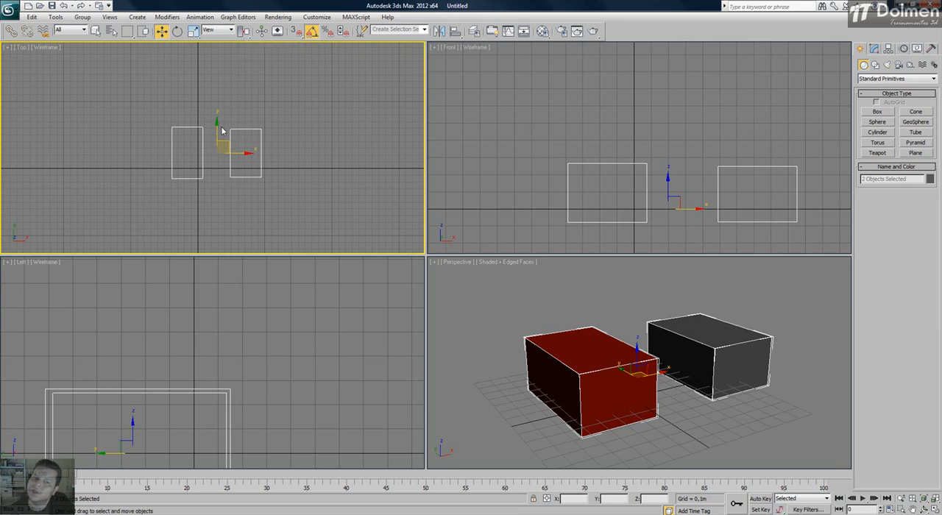
left_click_drag(217, 130, 220, 111)
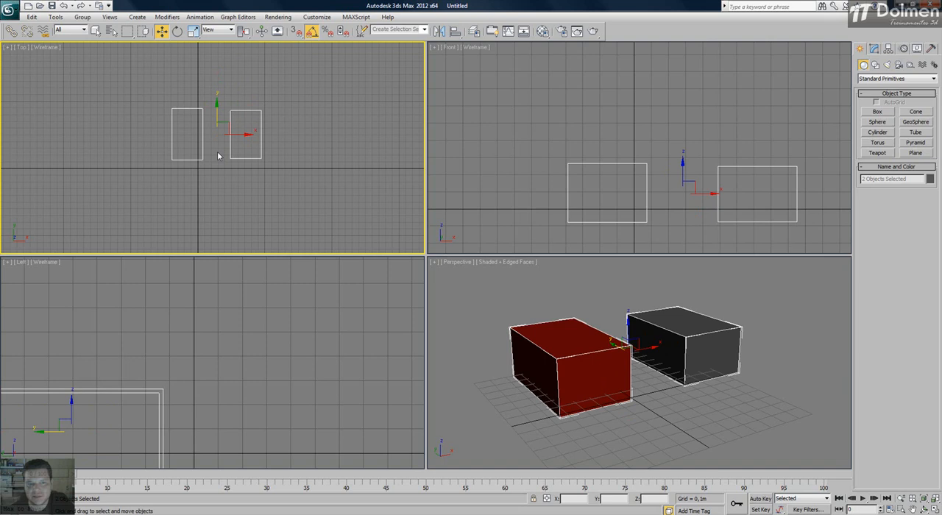
- Try the Local reference coordinate system on both boxes with the Move tool and return to View
left_click(219, 29)
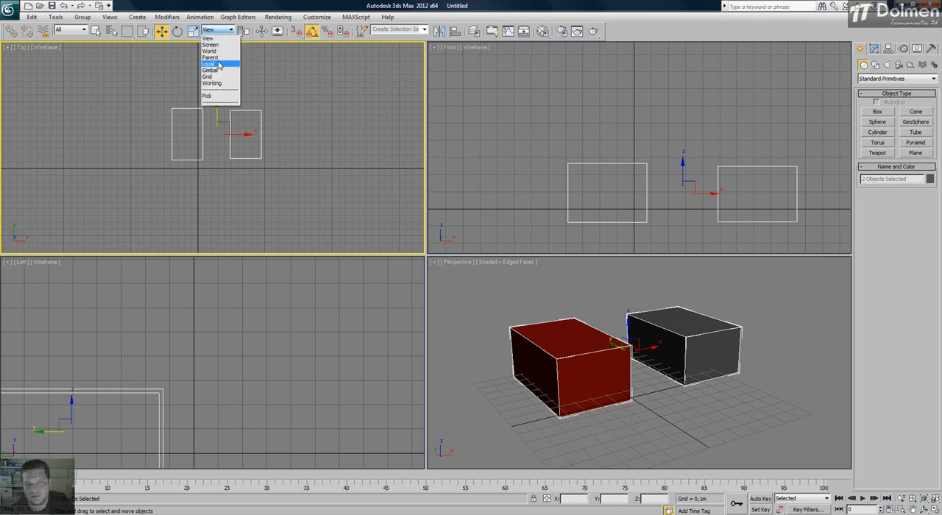
left_click(209, 63)
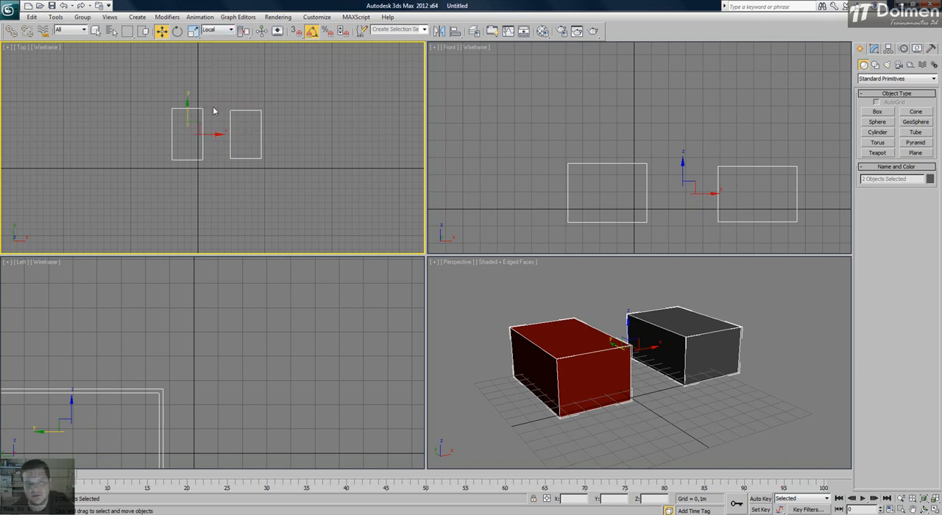
left_click(213, 31)
left_click(212, 39)
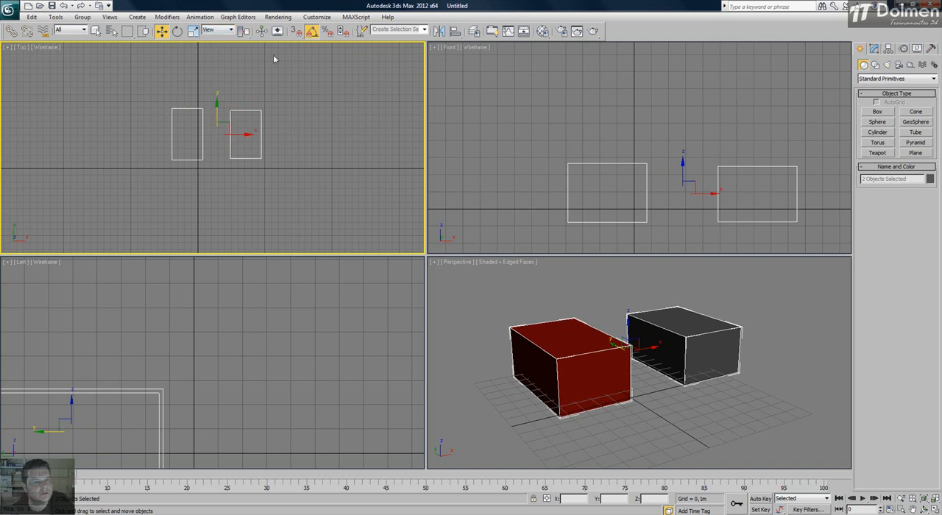
- Deselect both boxes and open the keyboard shortcut settings of the Customize User Interface dialog, moving the dialog higher
left_click(282, 75)
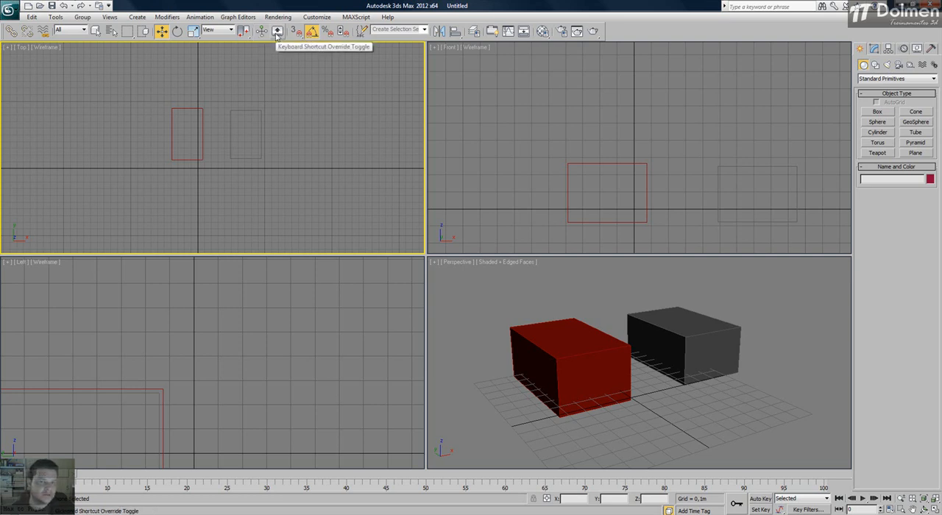
right_click(277, 31)
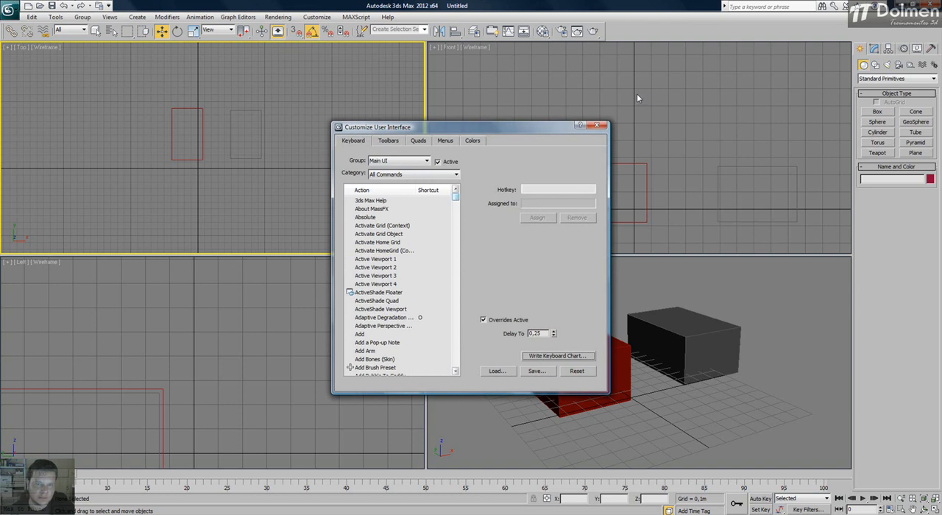
left_click(596, 126)
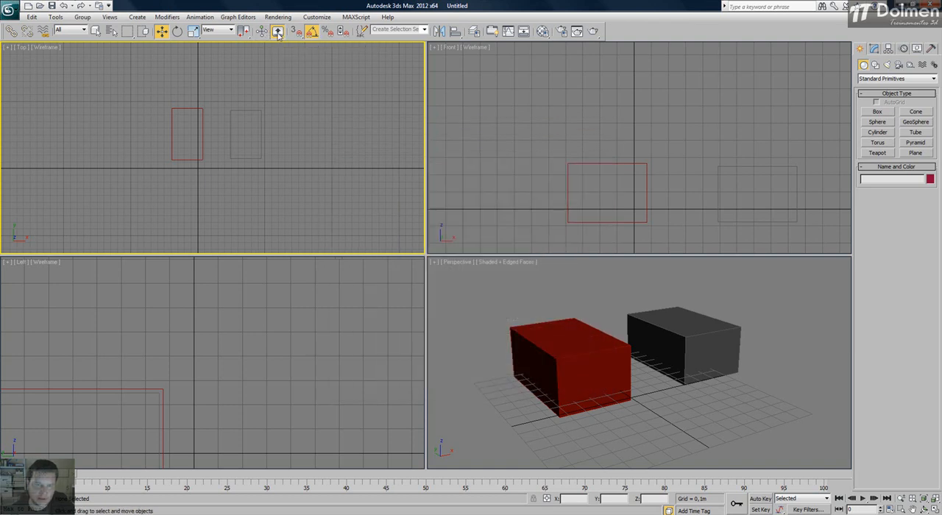
right_click(278, 33)
left_click_drag(478, 123, 480, 70)
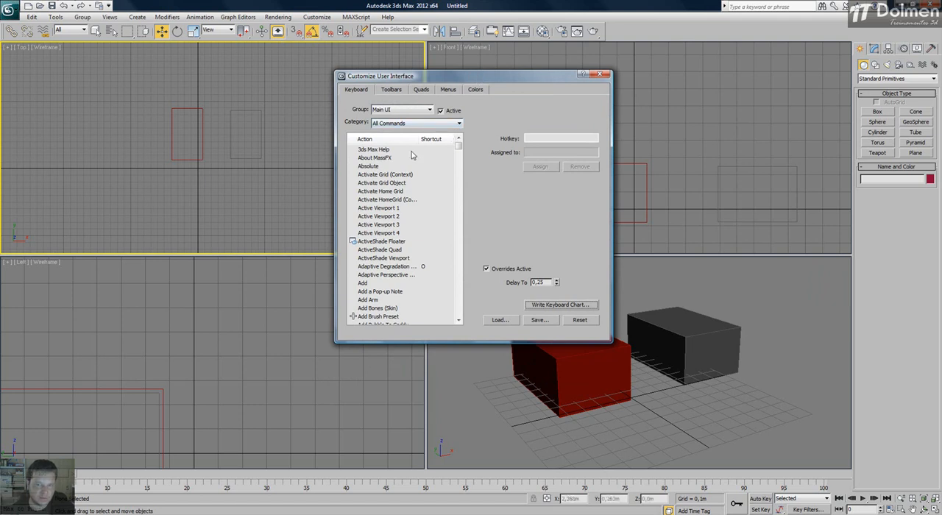
- Examine the All Commands action list and its assigned shortcuts, including the Align entries, and close the Customize User Interface dialog
left_click(382, 150)
left_click(379, 167)
left_click(376, 191)
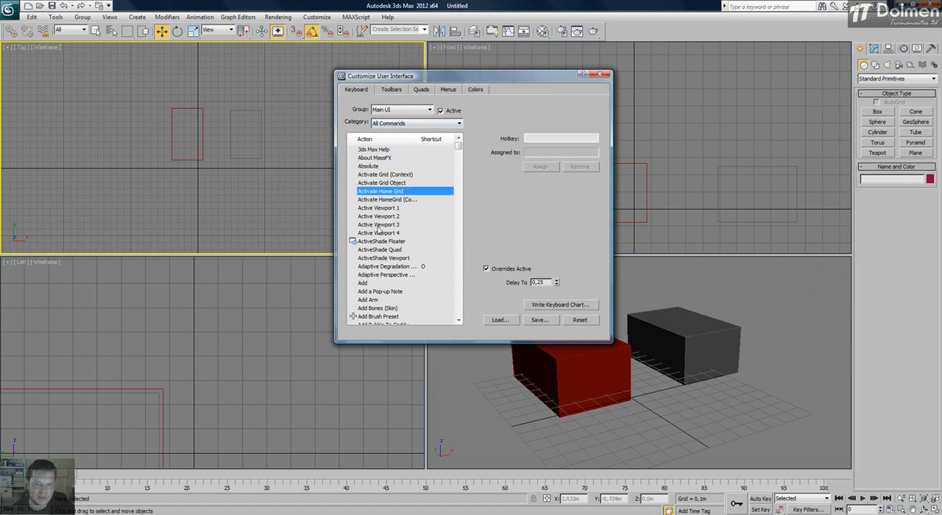
left_click(381, 267)
left_click(379, 284)
scroll(394, 226, "down", 10)
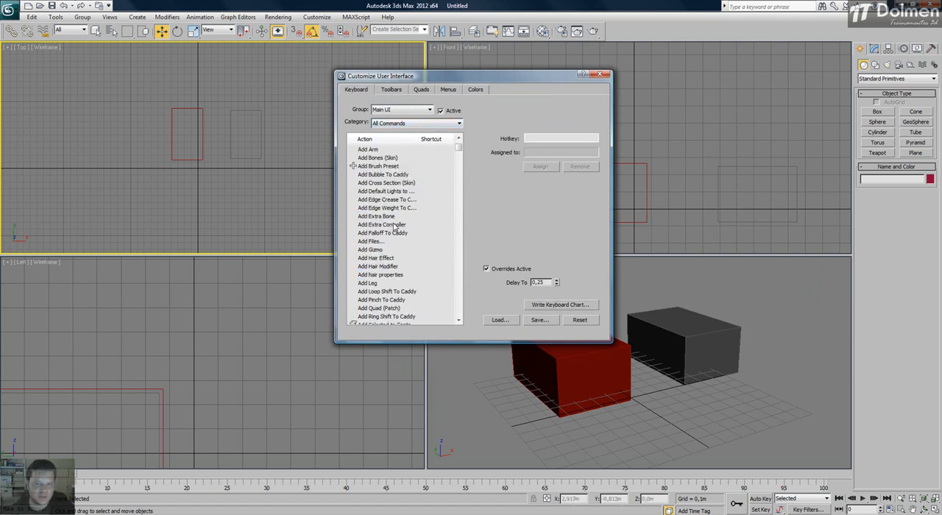
scroll(395, 226, "down", 6)
left_click(385, 159)
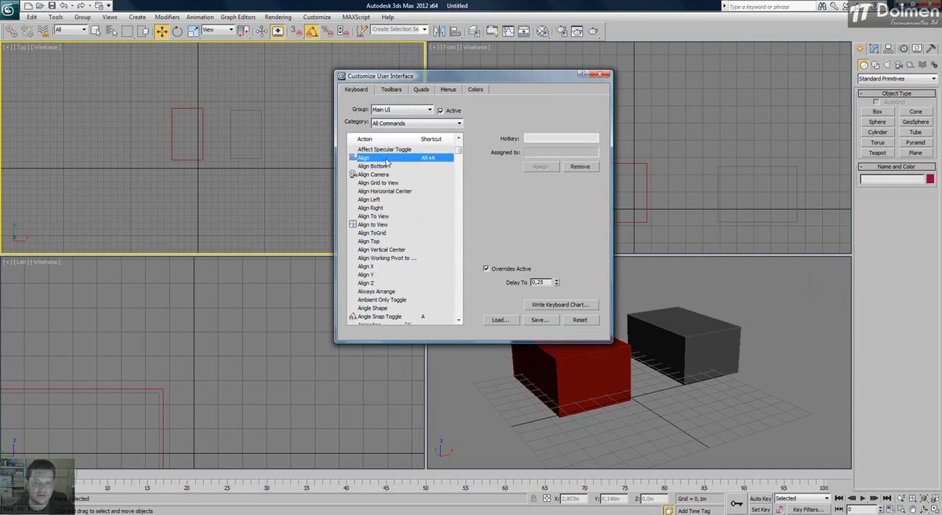
left_click(375, 184)
left_click(382, 224)
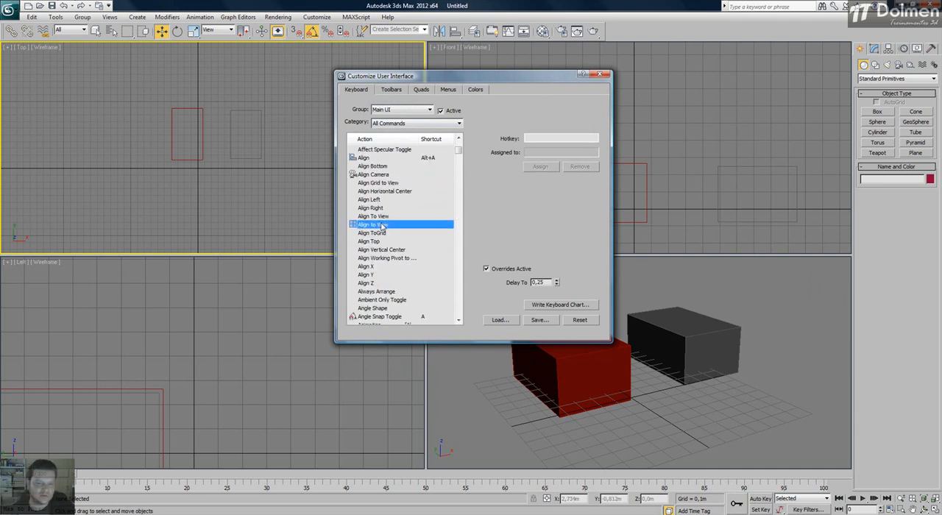
left_click(409, 257)
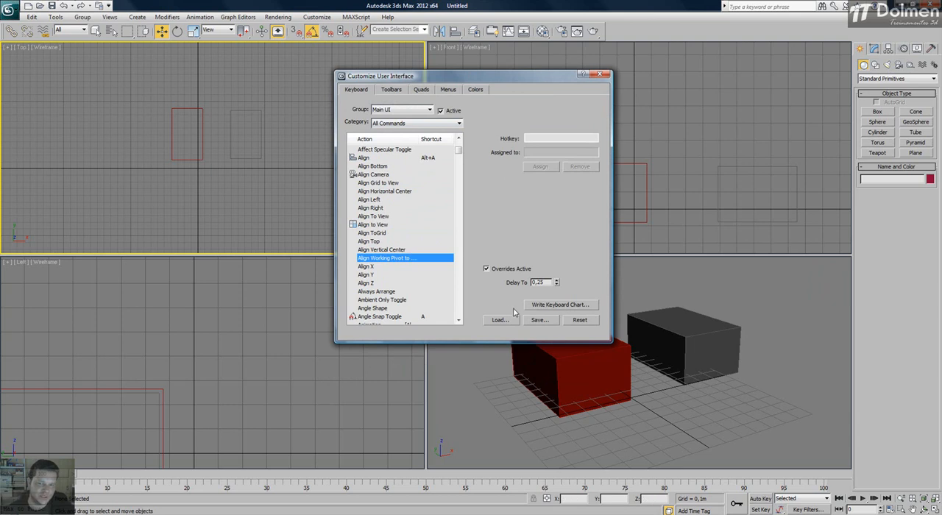
left_click(600, 76)
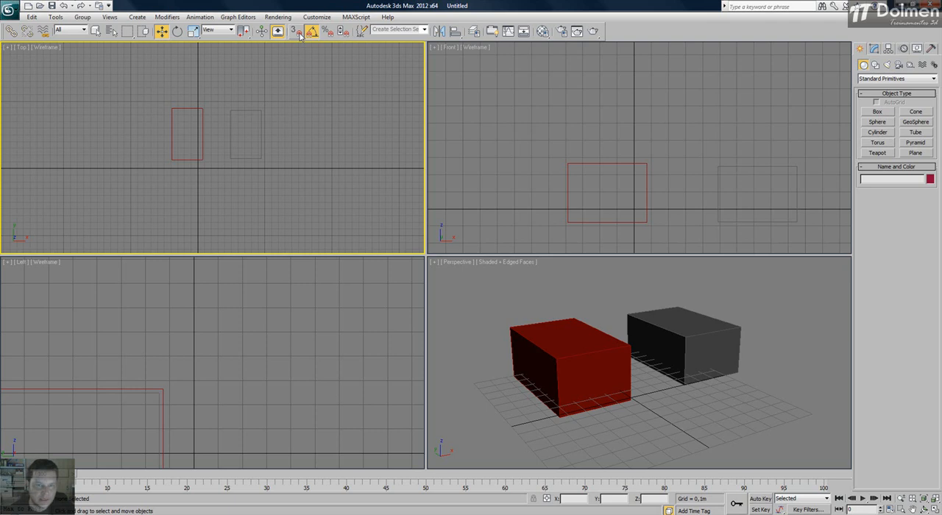
- Keep the 3D snap type, enable Grid Points in the Grid and Snap Settings, and turn on snapping
left_click(301, 40)
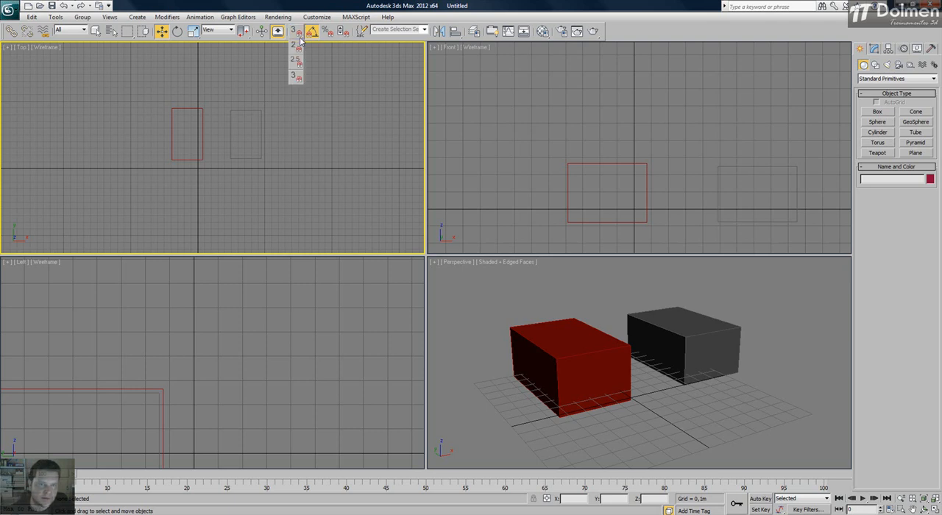
left_click(296, 78)
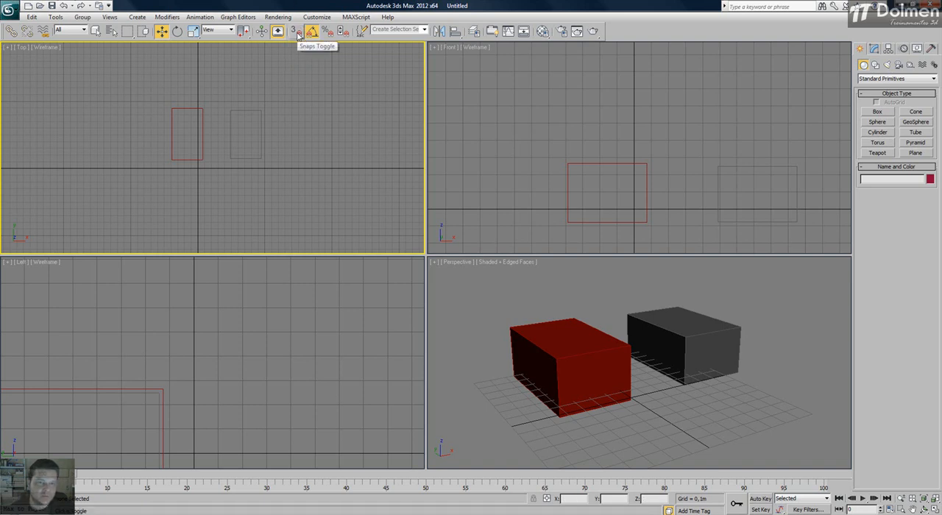
right_click(298, 34)
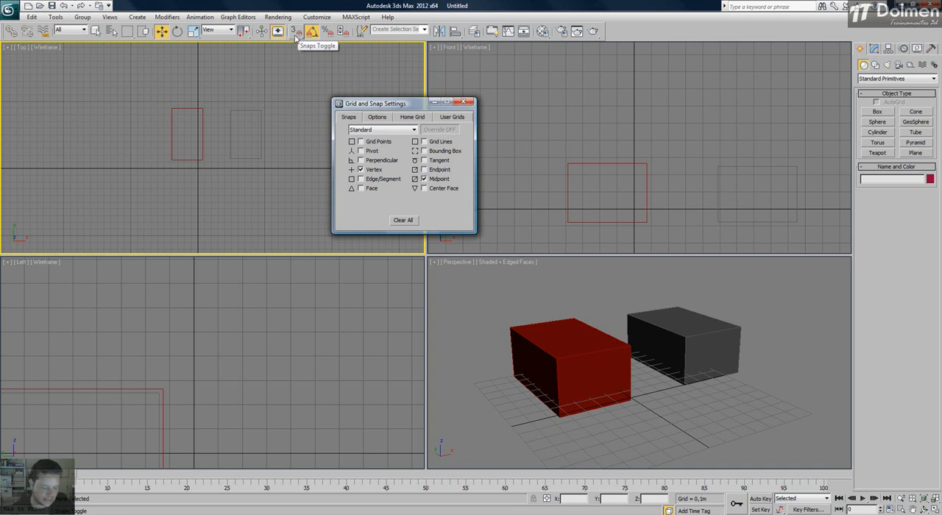
left_click(297, 37)
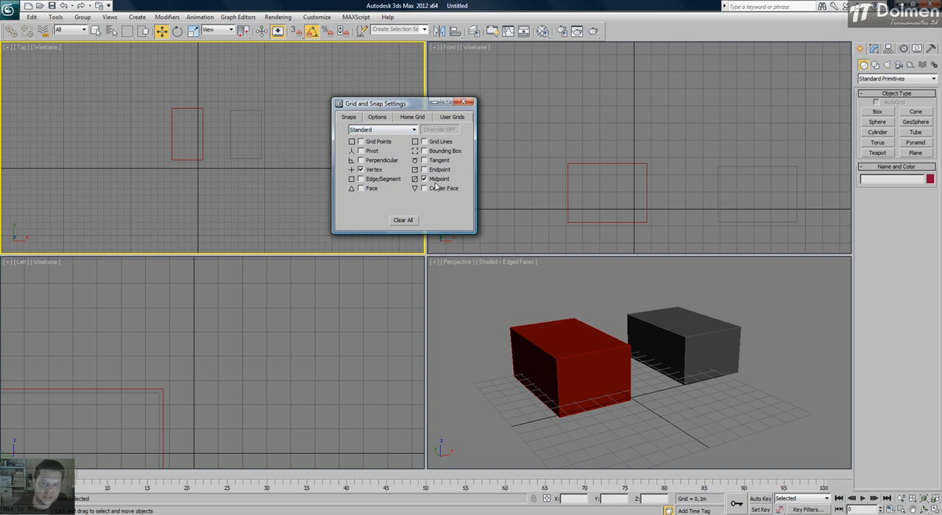
left_click(360, 142)
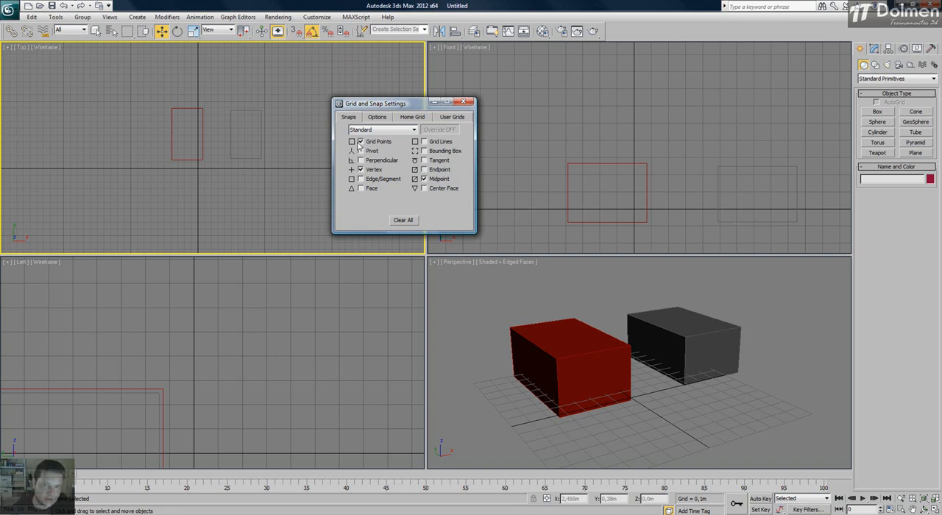
left_click(295, 32)
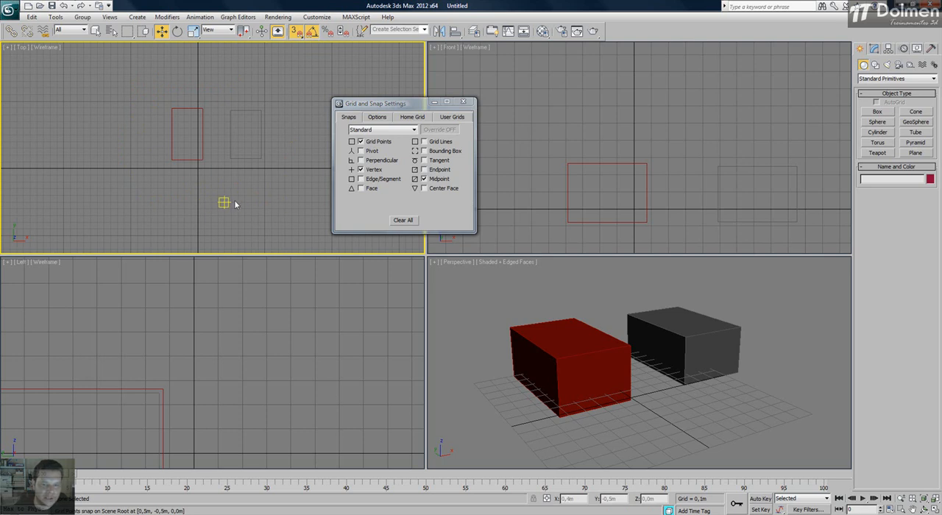
- Restrict snapping to Pivot only by disabling Grid Points, Vertex and Midpoint
left_click(373, 142)
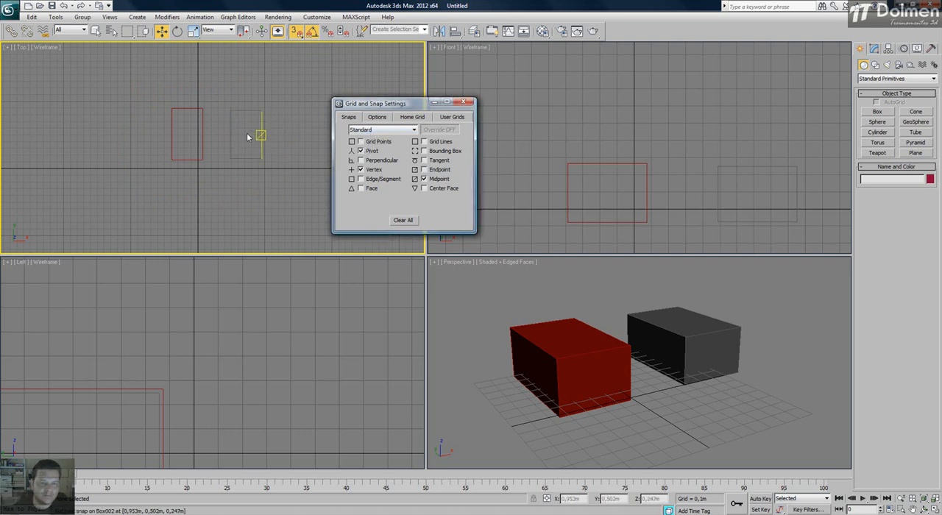
left_click(373, 170)
left_click(437, 179)
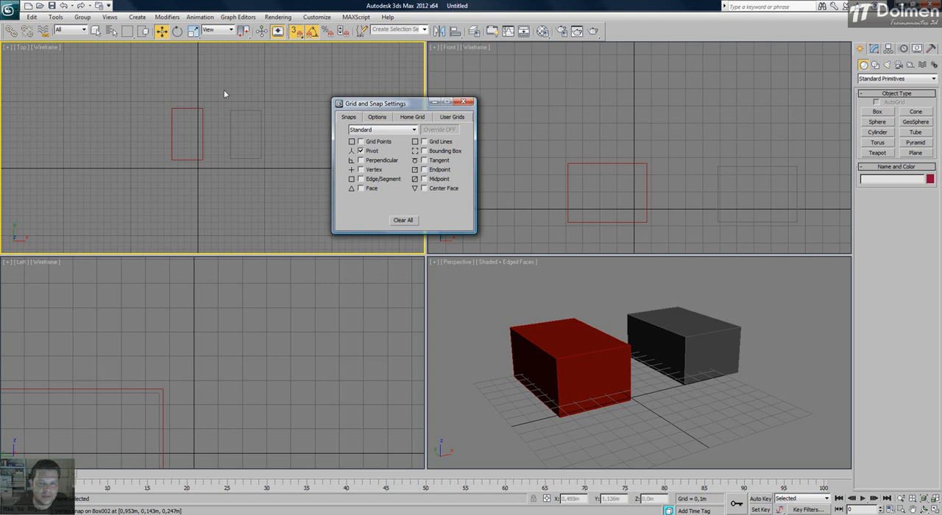
- Select both boxes, then only the red one, and move it in the Top view using pivot snapping
key("ctrl+a")
scroll(205, 139, "up", 2)
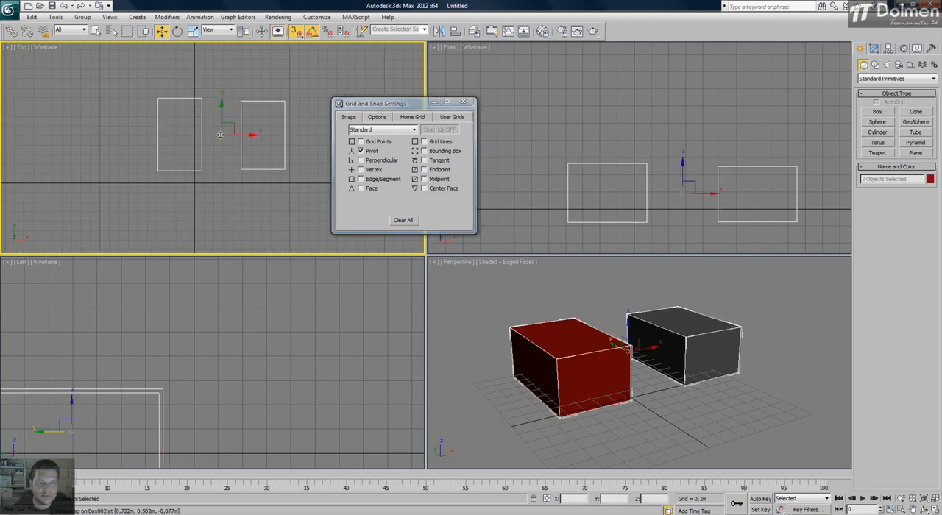
left_click(181, 134)
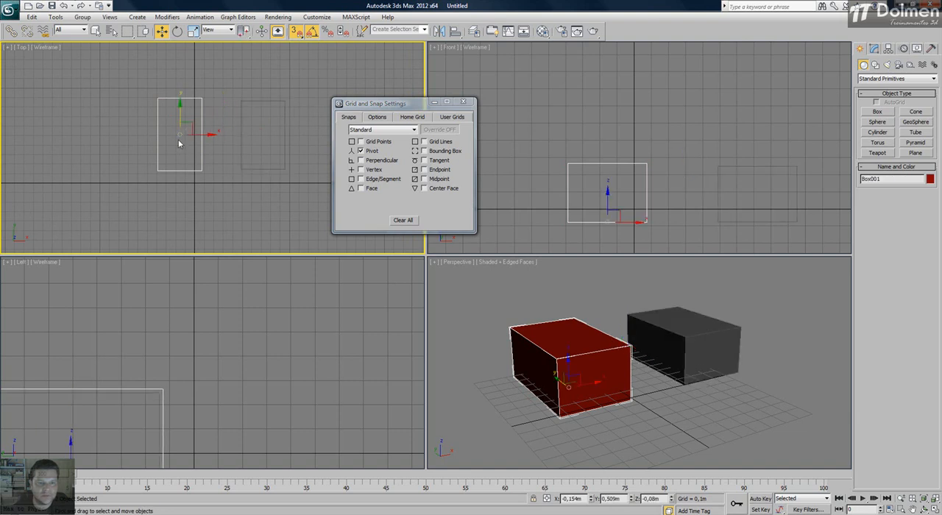
left_click_drag(179, 135, 238, 139)
right_click(238, 139)
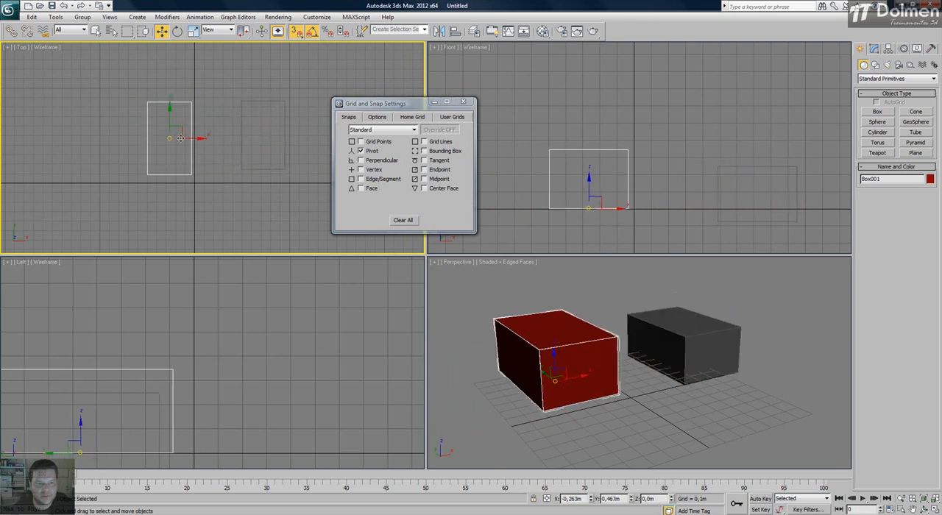
- Replace the Pivot snap with Vertex and move the red box by its corner vertices in the Top view
left_click(372, 152)
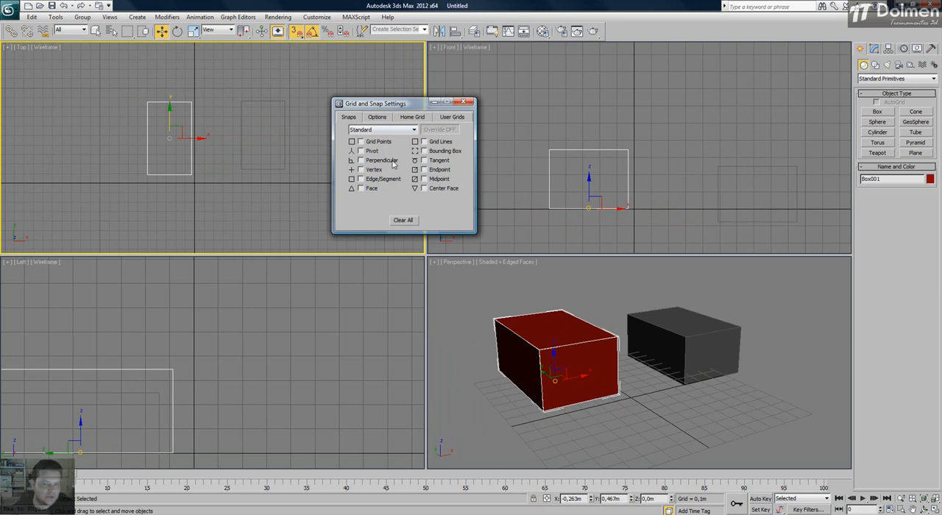
left_click(370, 170)
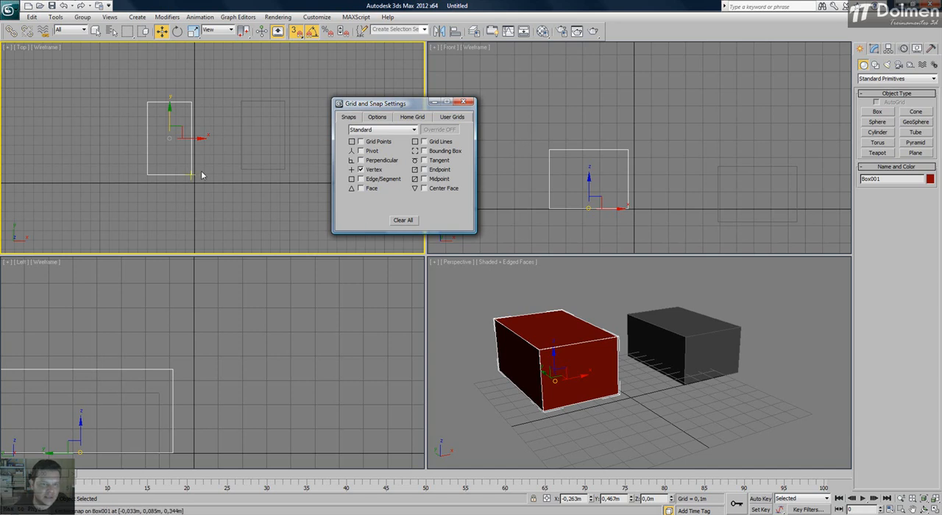
left_click_drag(192, 174, 150, 149)
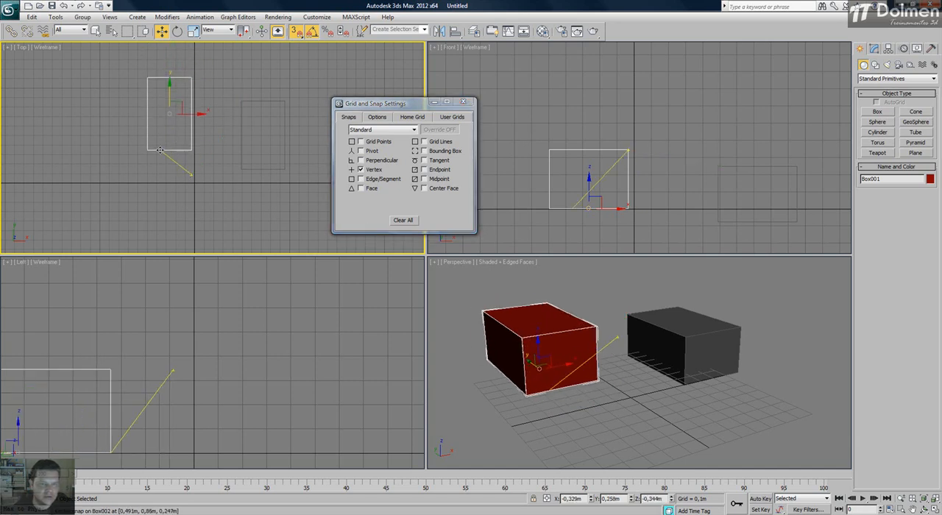
left_click_drag(179, 109, 155, 128)
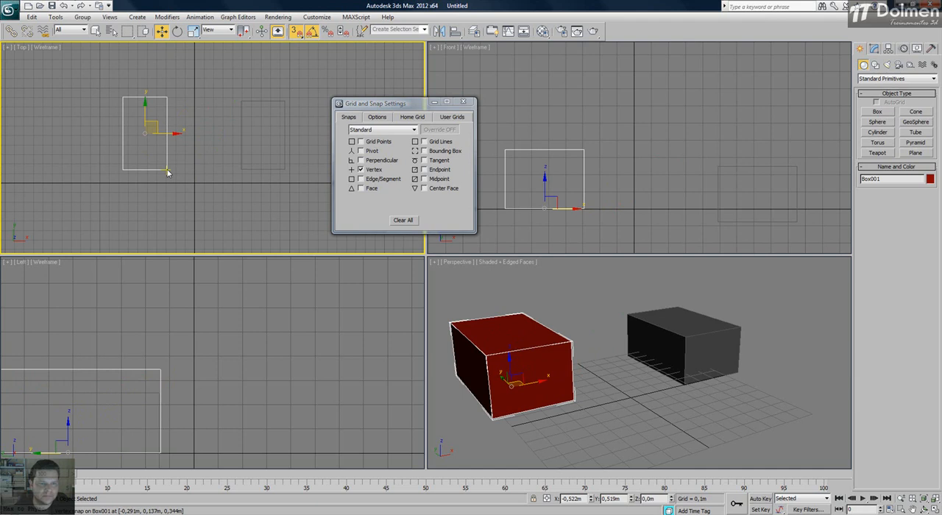
left_click_drag(166, 169, 152, 193)
left_click_drag(151, 121, 175, 116)
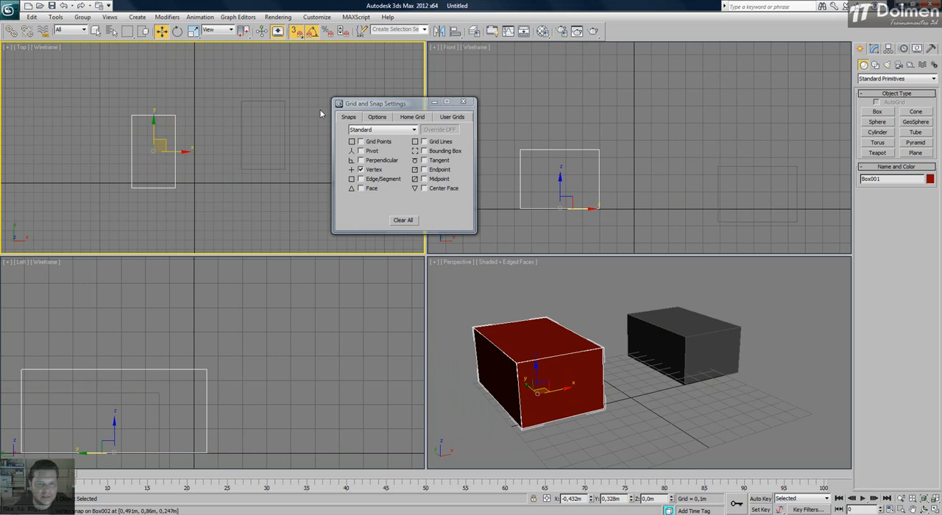
- Add Midpoint snapping, move the red box by the midpoint of its left edge, and close the Grid and Snap Settings
left_click(433, 181)
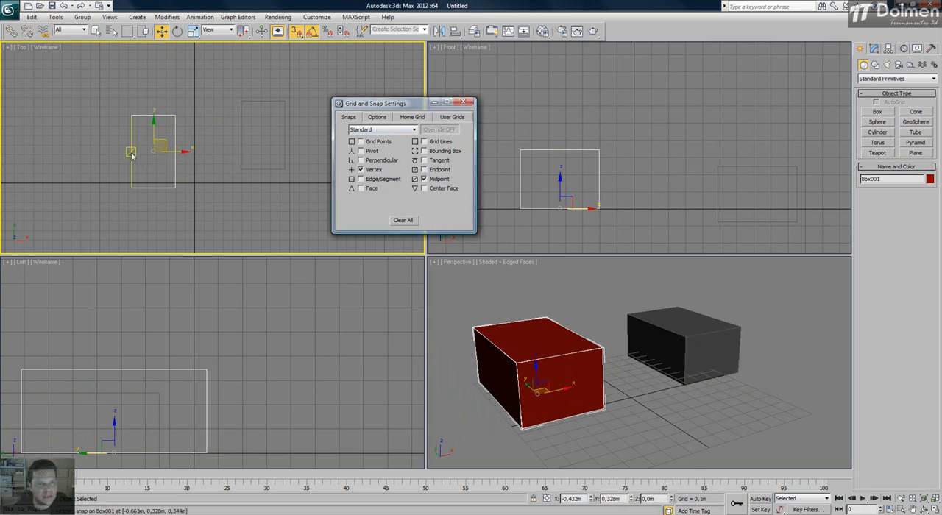
left_click_drag(130, 152, 166, 134)
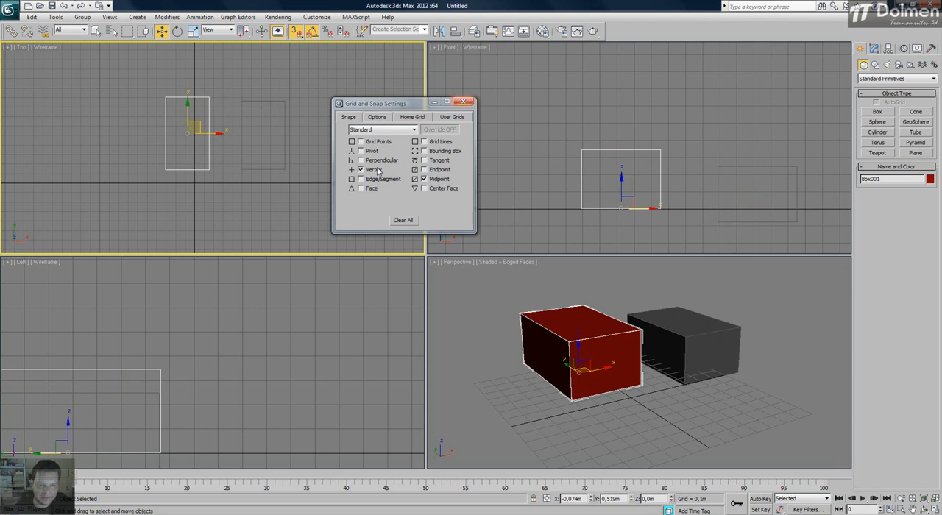
left_click(463, 101)
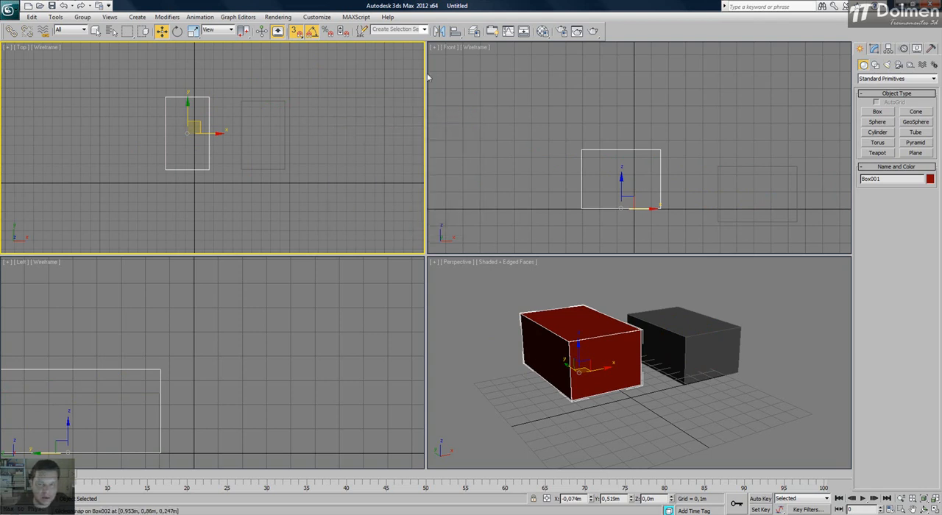
- Set the grey box's Z position to 0
left_click_drag(300, 42, 308, 4)
left_click(717, 188)
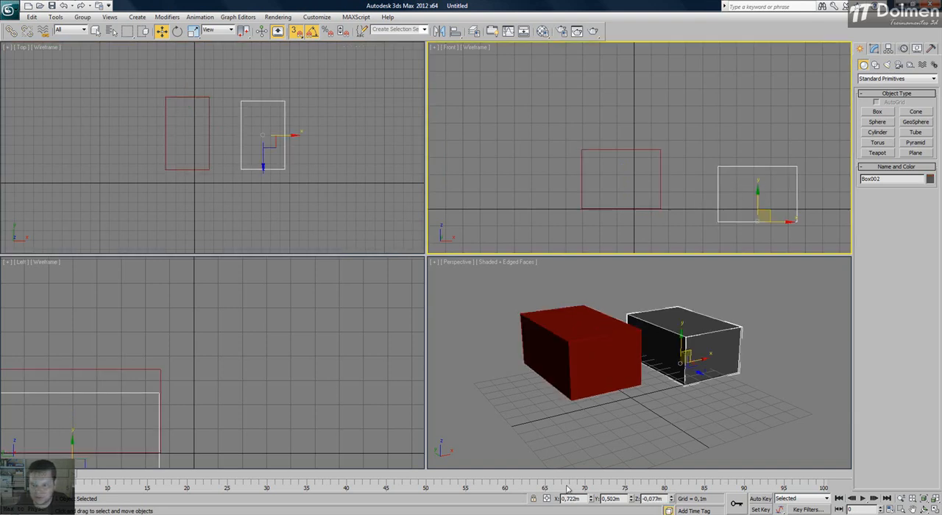
double_click(666, 499)
type("0")
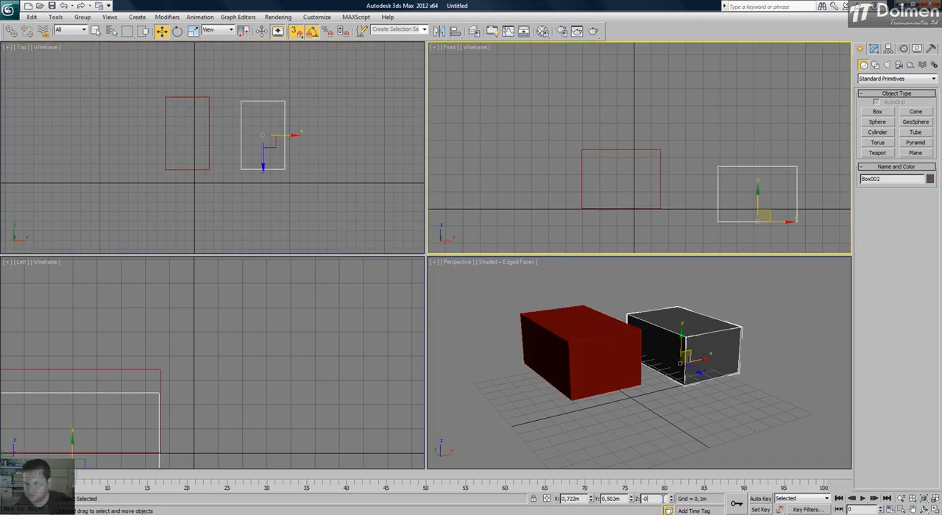
key("Return")
- Select the red box and set its Z position to 0
left_click(660, 177)
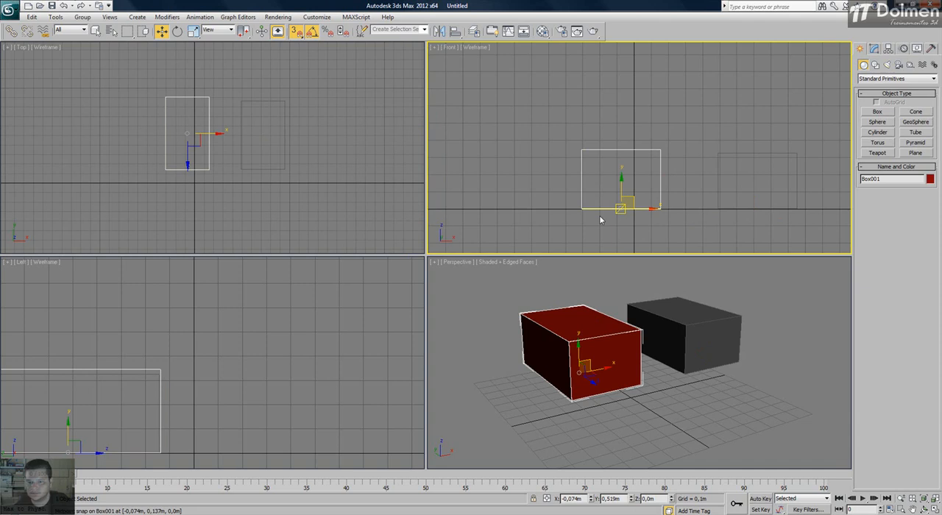
double_click(657, 499)
type("0")
key("Return")
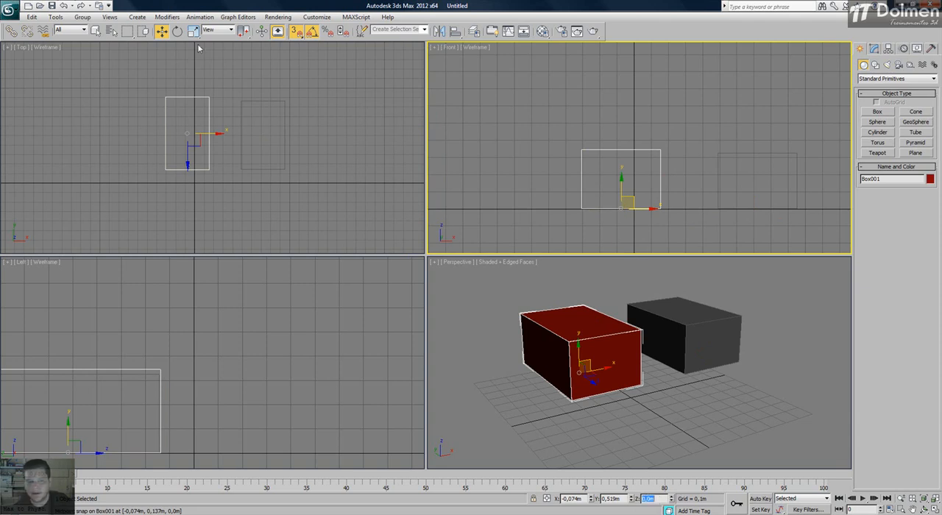
- Switch to 2D snapping and snap the grey box's upper-right corner to the red box's lower-left corner in the Top view
left_click_drag(296, 32, 298, 52)
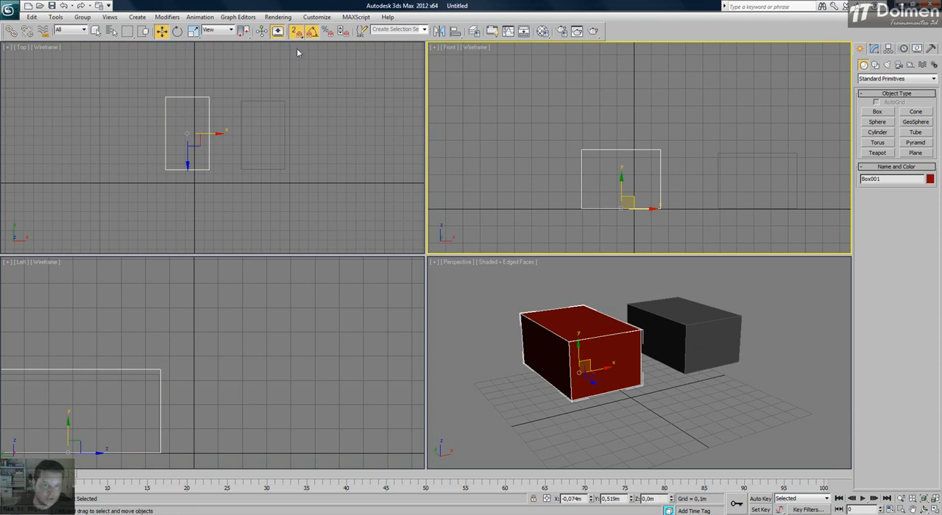
right_click(293, 100)
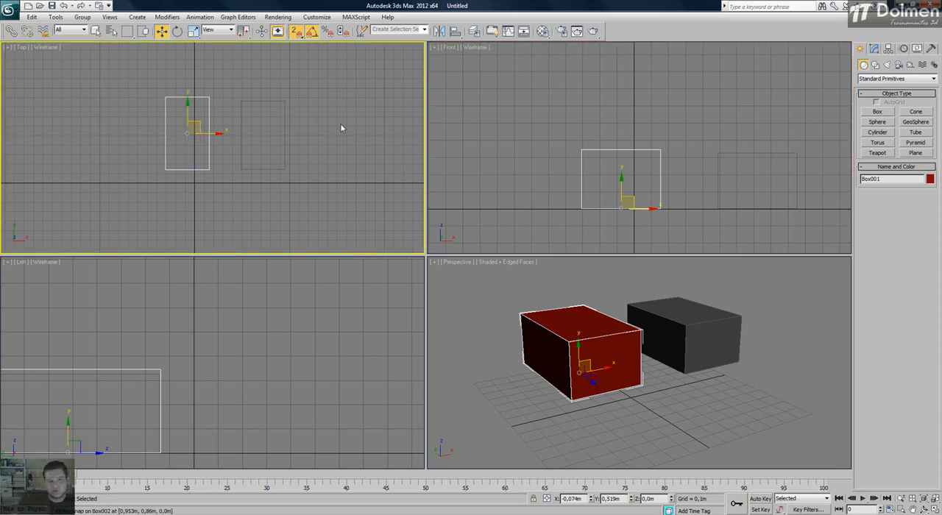
left_click(280, 120)
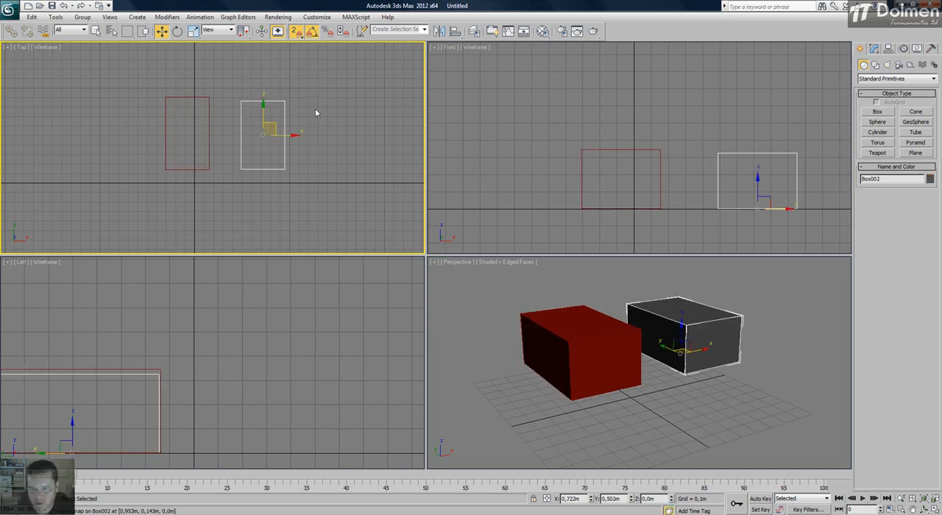
left_click_drag(241, 102, 166, 170)
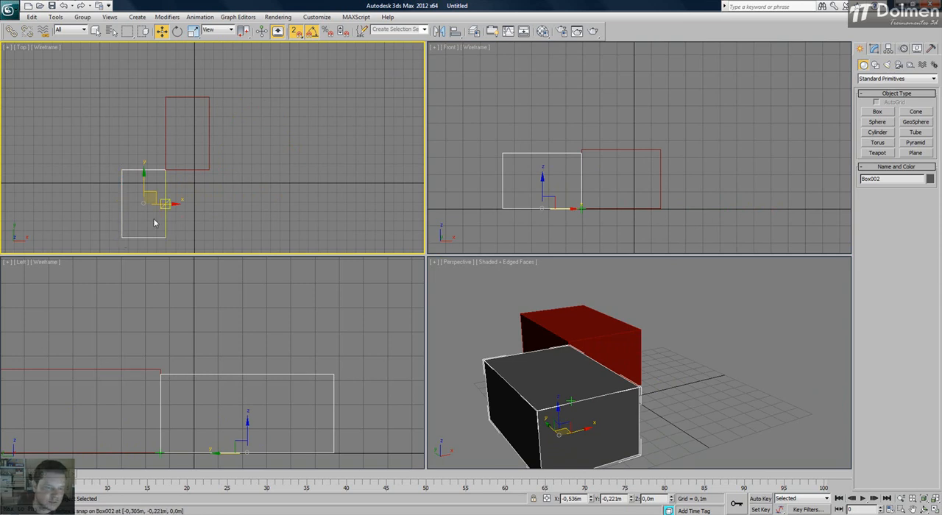
- Deselect the grey box and reselect it at its lower-left vertex in the Top view
middle_click_drag(174, 206, 187, 193)
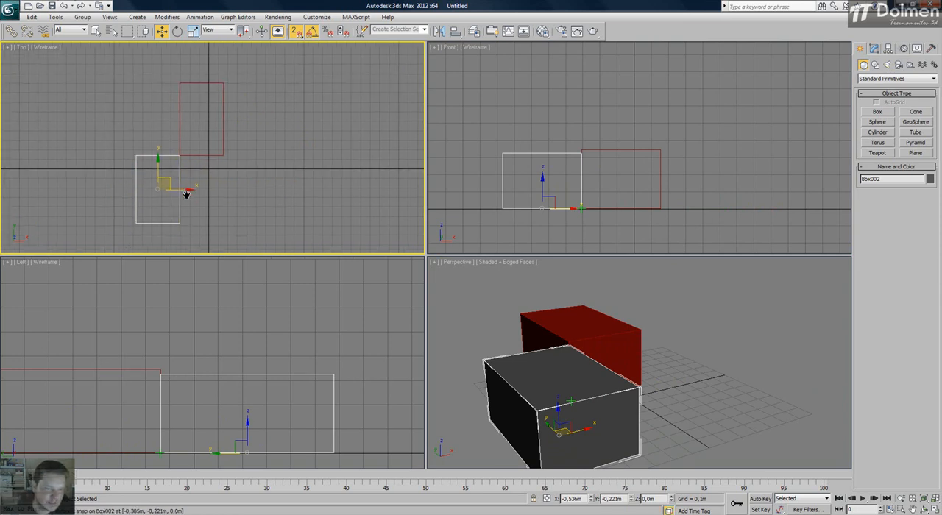
left_click(144, 220)
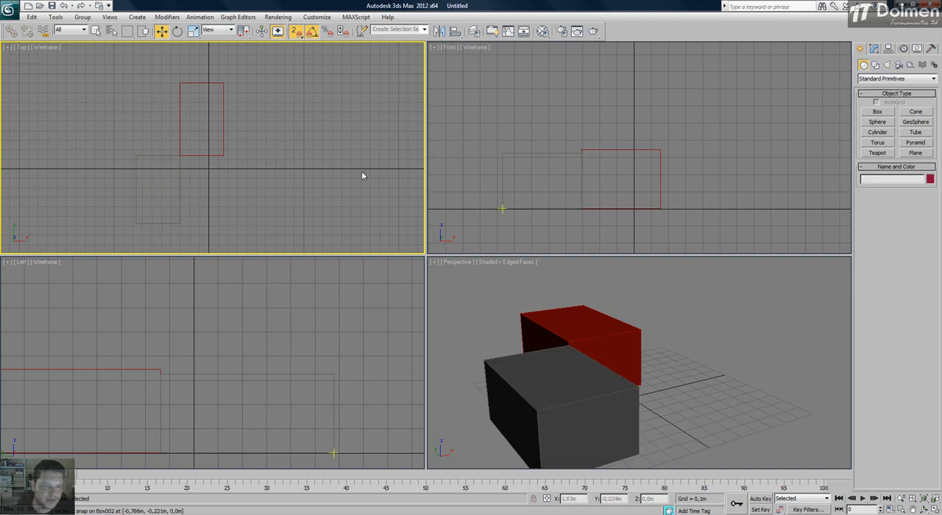
left_click(136, 223)
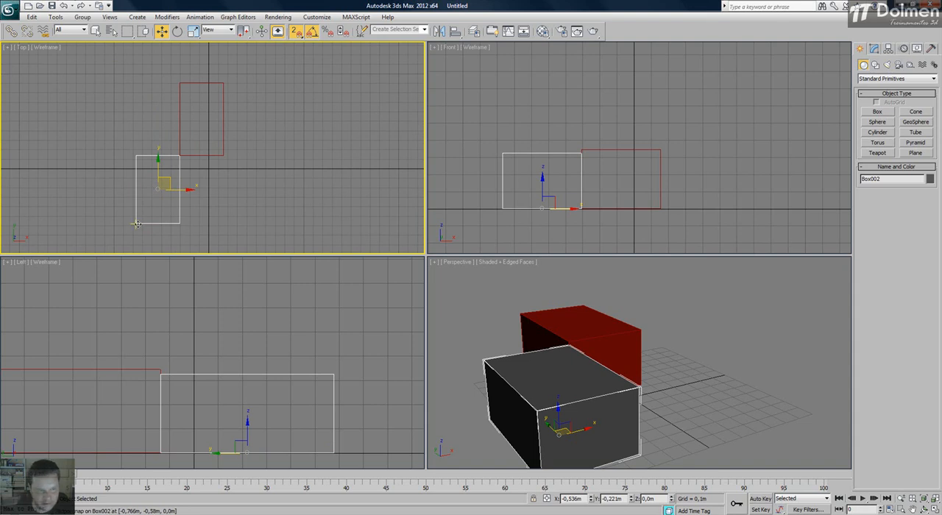
- Move the grey box clear of the red box in the Top view and raise the red box slightly in the Front view with snapping off
left_click_drag(136, 224, 272, 186)
left_click(588, 189)
key("s")
left_click_drag(622, 181, 621, 177)
left_click(315, 148)
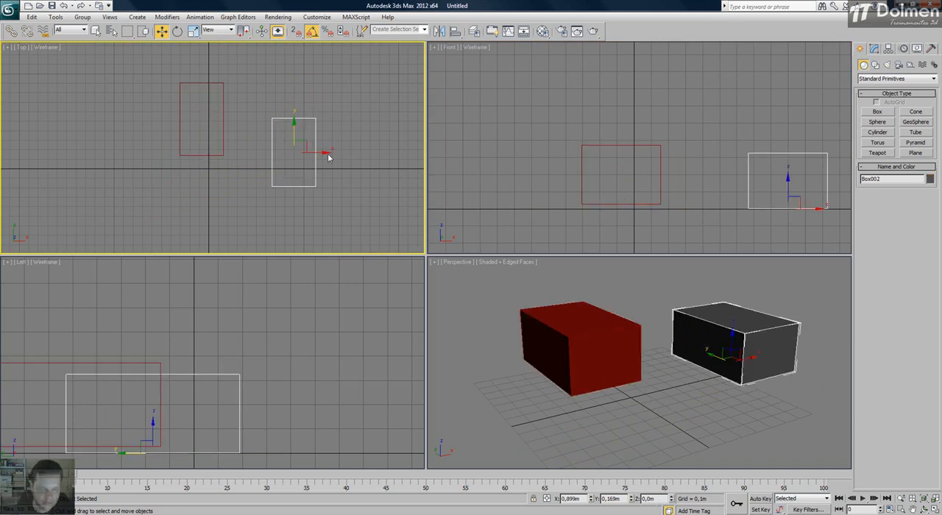
- Move the grey box by its upper-left vertex in the Top view with 2D snapping, and again with 2.5D snapping
key("s")
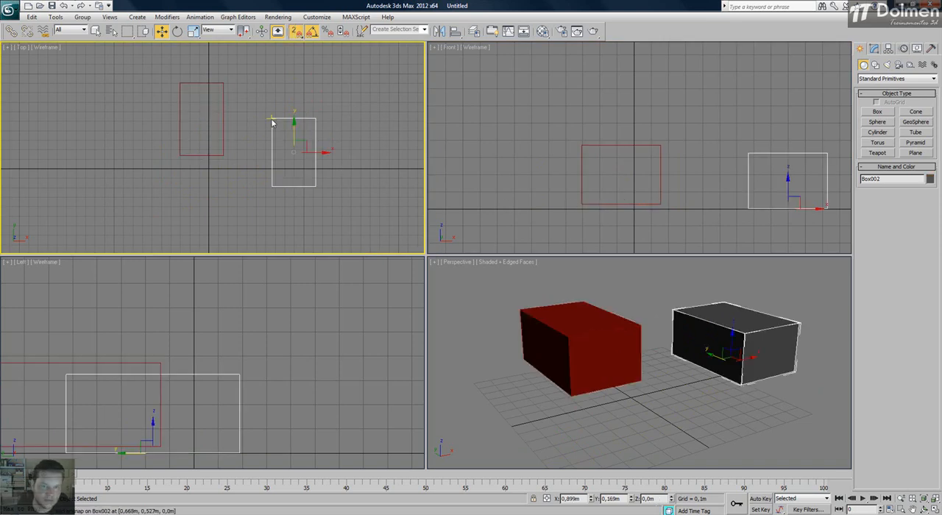
mouse_move(271, 122)
left_mouse_down()
mouse_move(272, 167)
mouse_move(272, 157)
mouse_move(305, 152)
mouse_move(225, 153)
mouse_move(227, 166)
mouse_move(221, 77)
mouse_move(184, 83)
mouse_move(181, 153)
mouse_move(284, 117)
mouse_move(270, 116)
left_mouse_up()
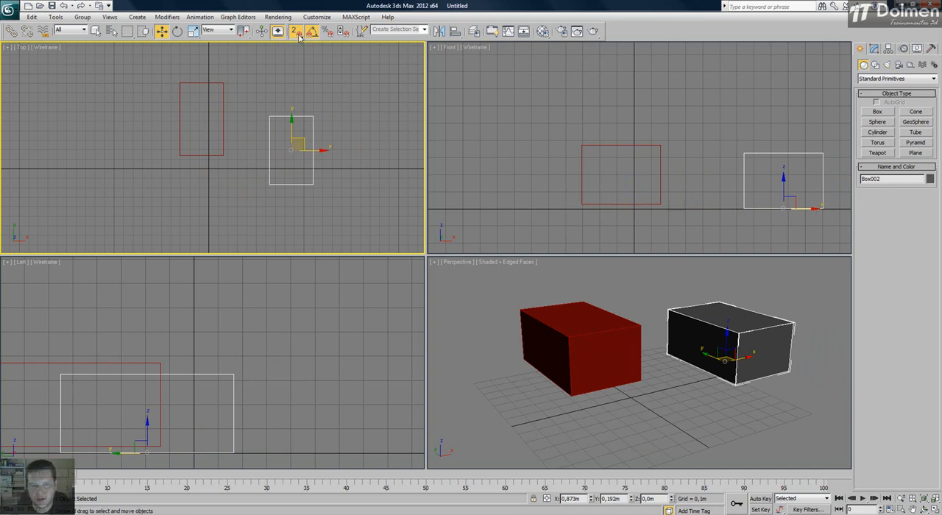
left_click_drag(298, 37, 298, 66)
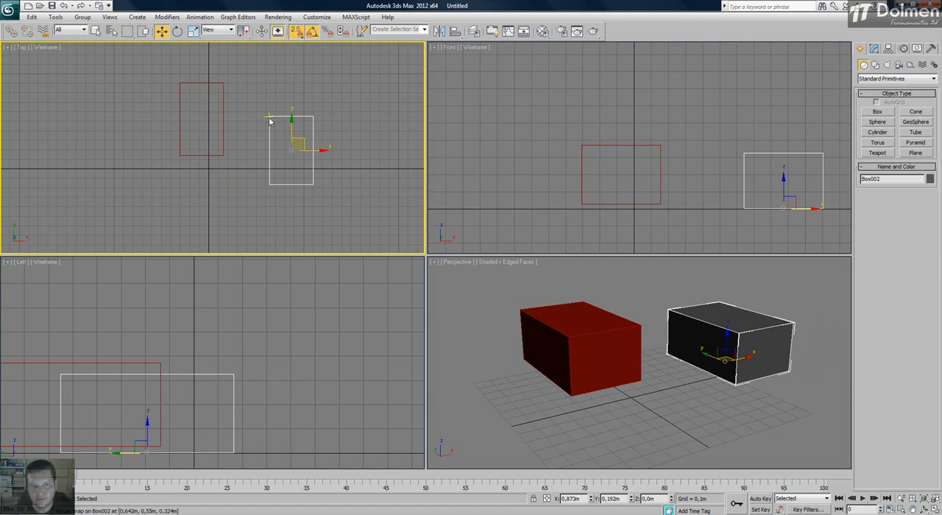
mouse_move(270, 121)
left_mouse_down()
mouse_move(219, 155)
mouse_move(252, 144)
mouse_move(218, 155)
mouse_move(250, 145)
mouse_move(224, 153)
mouse_move(278, 114)
left_mouse_up()
- Switch to 3D snapping and move the grey box by its upper-left vertex, leaving it to the right of the red box in the Top view
left_click_drag(297, 31, 296, 78)
left_click_drag(277, 115, 248, 158)
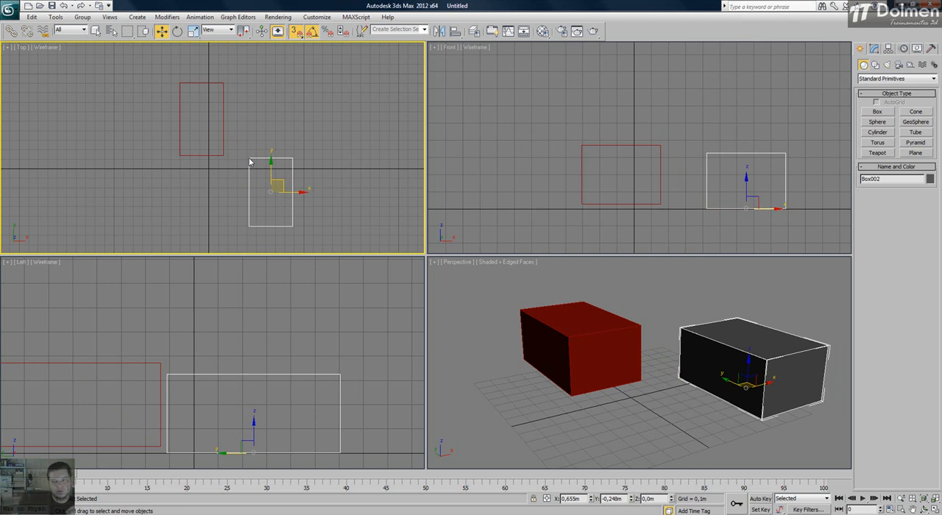
left_click_drag(266, 162, 315, 137)
middle_click_drag(327, 143, 307, 148)
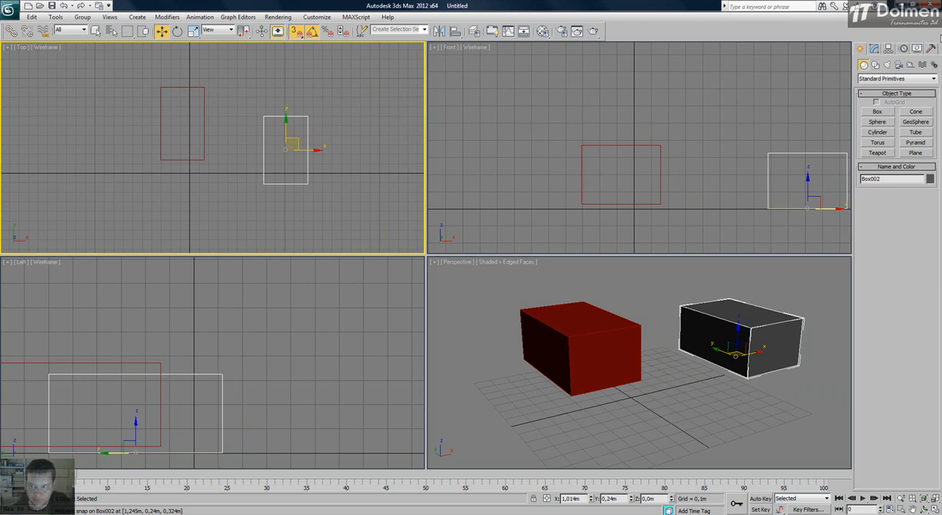
- Draw an open line with 3D snapping in the Top view, joining corners of both boxes, one free point and the grey box's left-edge midpoint
left_click(874, 65)
left_click(877, 119)
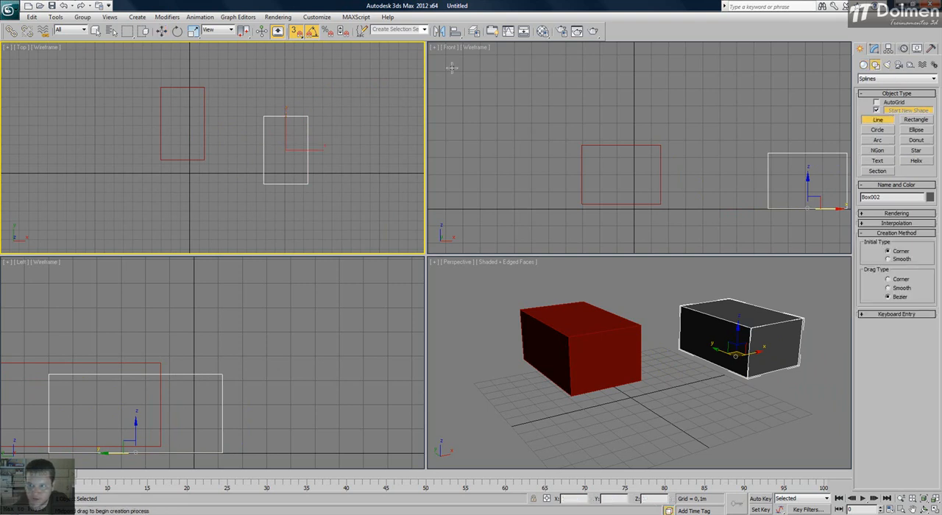
left_click(264, 185)
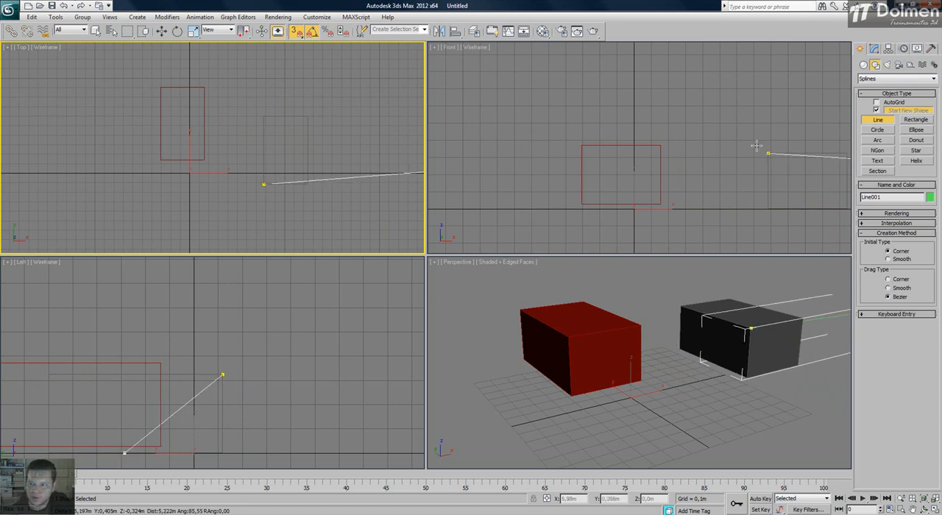
left_click(209, 159)
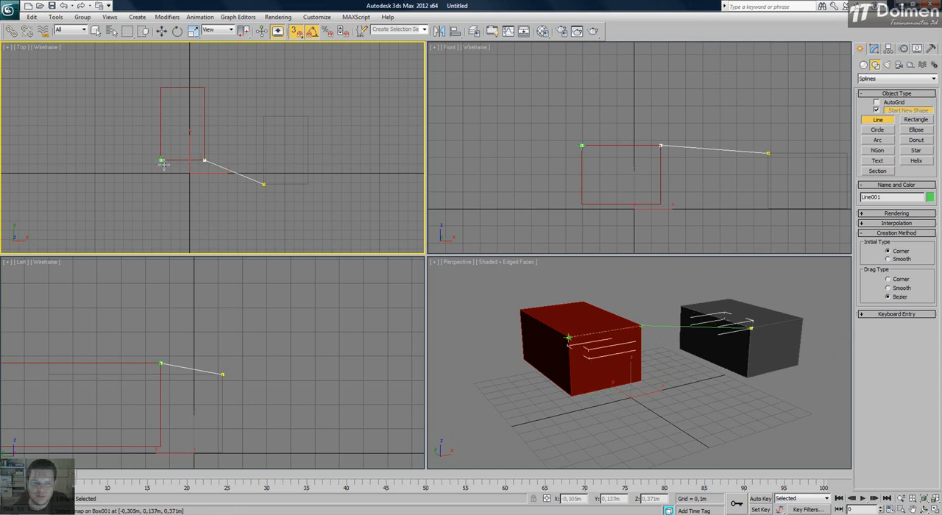
left_click(162, 160)
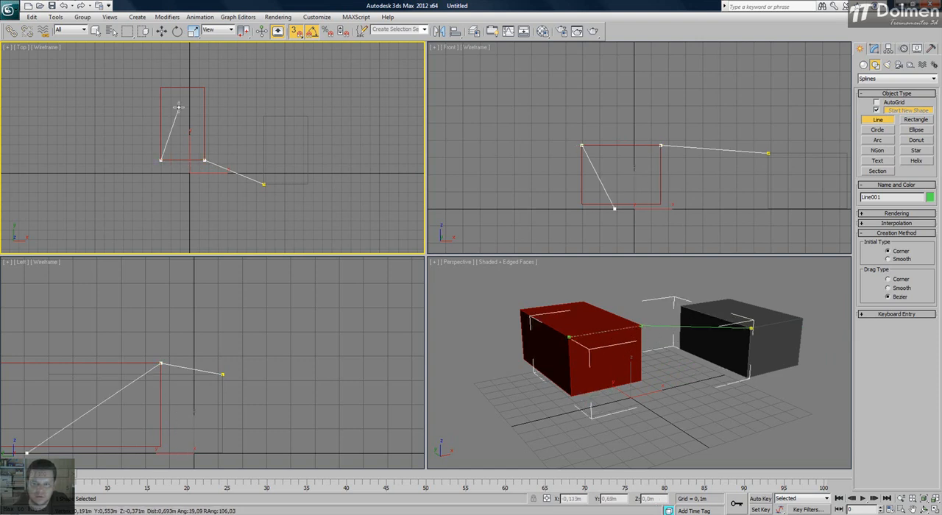
left_click(179, 107)
left_click(161, 88)
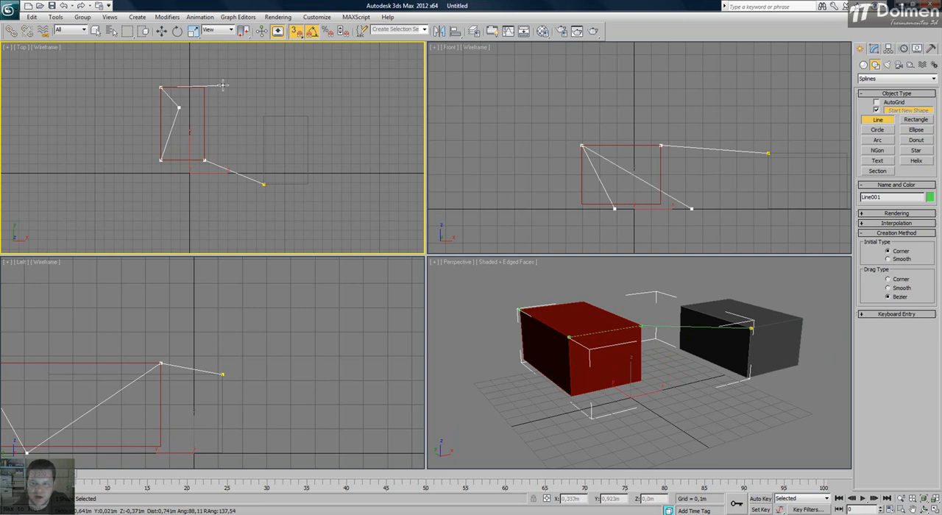
left_click(205, 87)
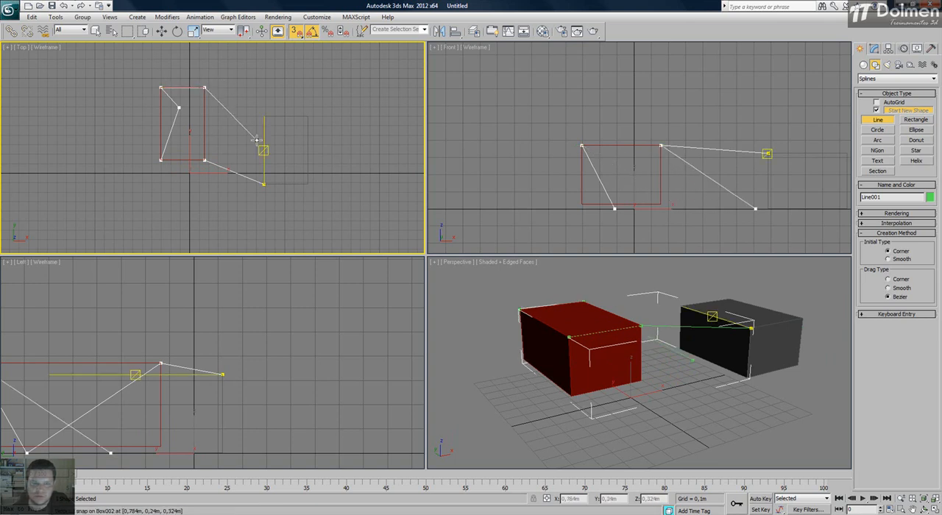
left_click(264, 150)
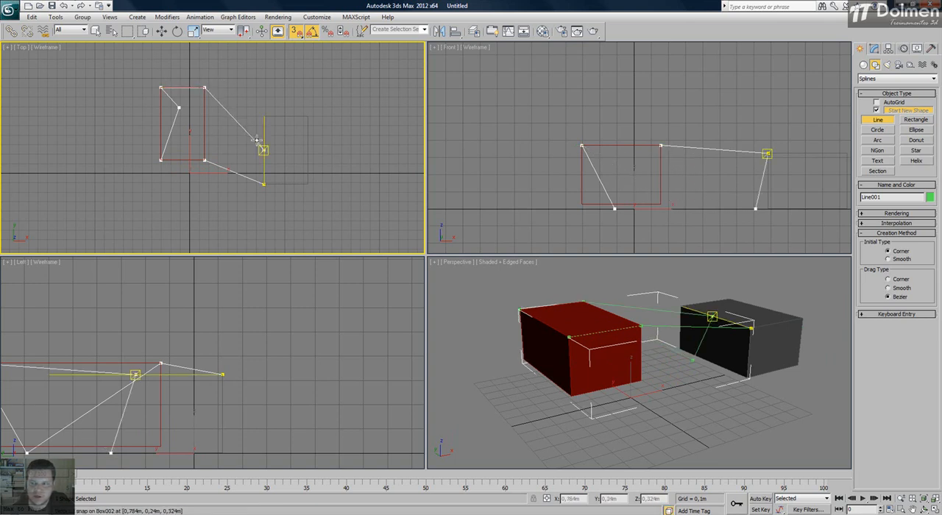
left_click(307, 127)
right_click(647, 304)
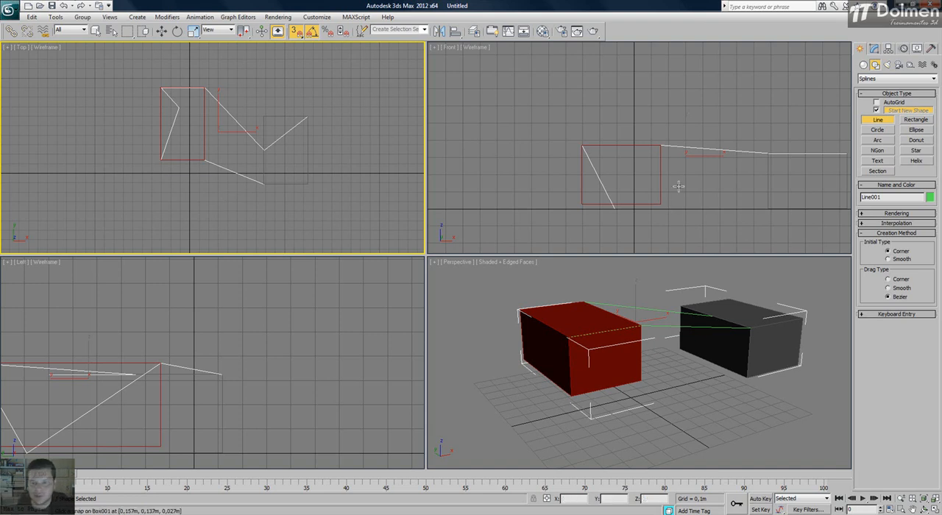
- Move the open line above the boxes in the Front view to inspect its uneven heights, and delete it
middle_click_drag(663, 176, 576, 168)
right_click(608, 142)
left_click_drag(607, 143, 625, 73)
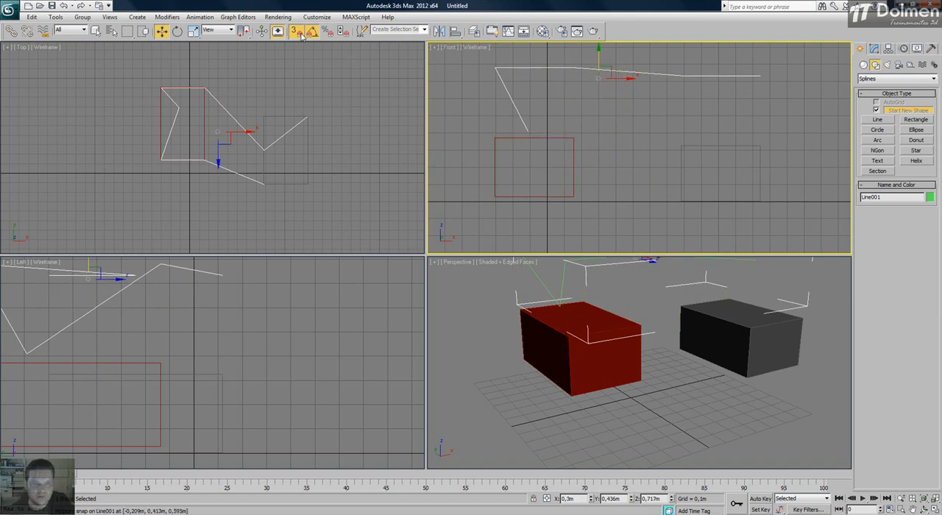
key("Delete")
- Switch to 2.5D snapping and draw a closed line in the Top view around the outer corners of the grey and red boxes
left_click_drag(296, 31, 297, 65)
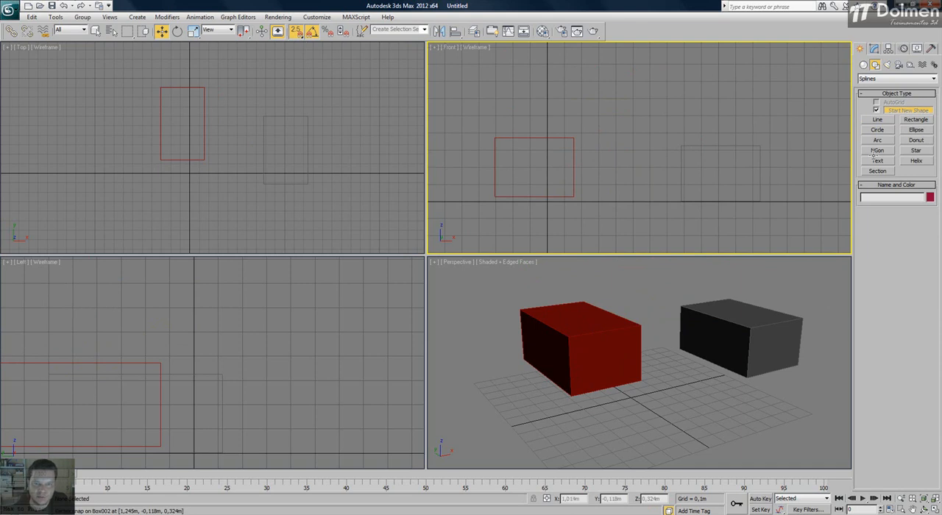
left_click(883, 120)
left_click(308, 184)
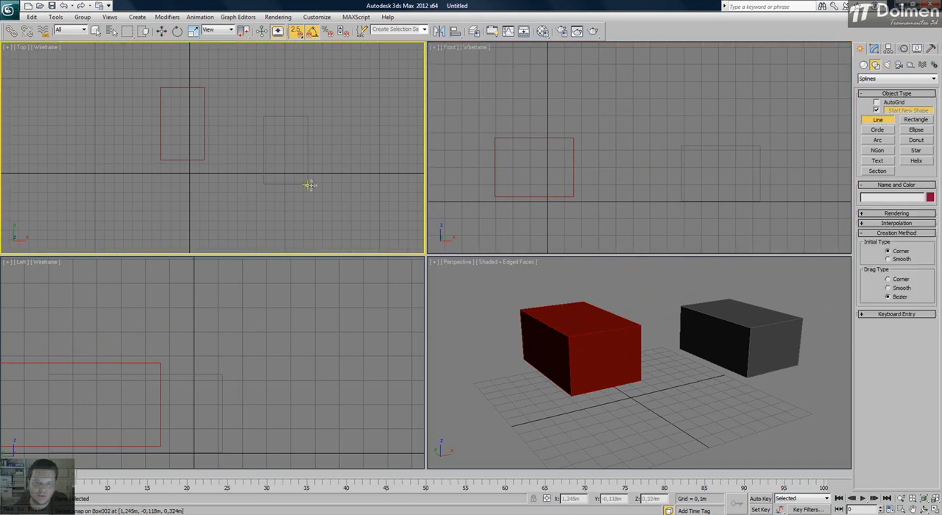
left_click(263, 183)
left_click(235, 101)
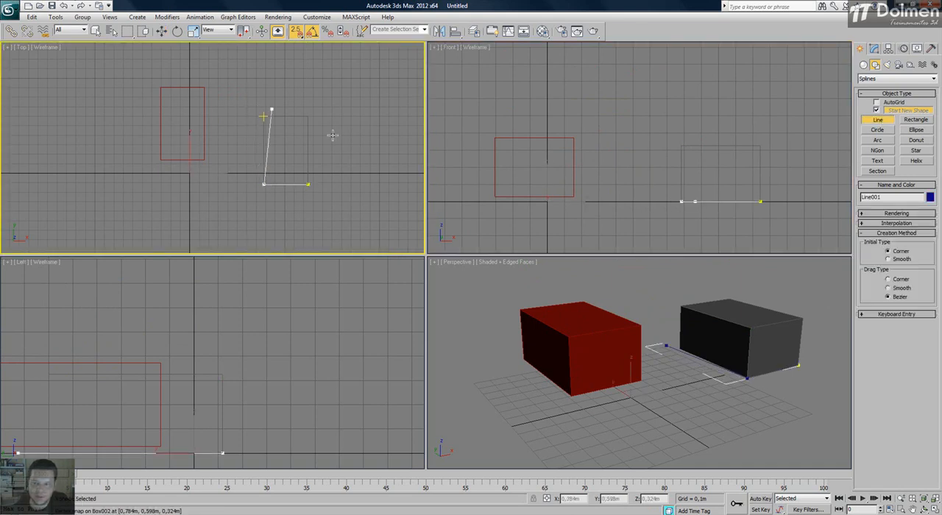
left_click(204, 160)
left_click(161, 159)
left_click(161, 88)
left_click(205, 88)
left_click(264, 115)
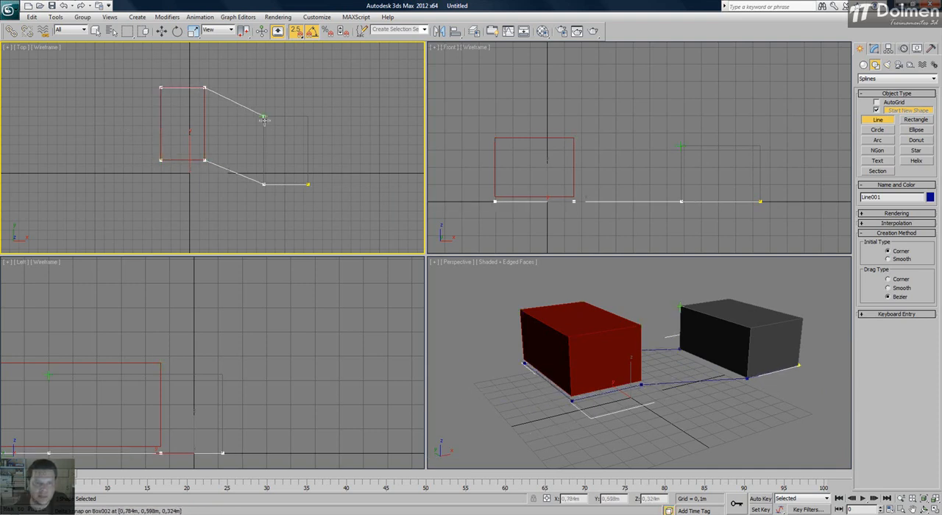
left_click(307, 115)
left_click(307, 180)
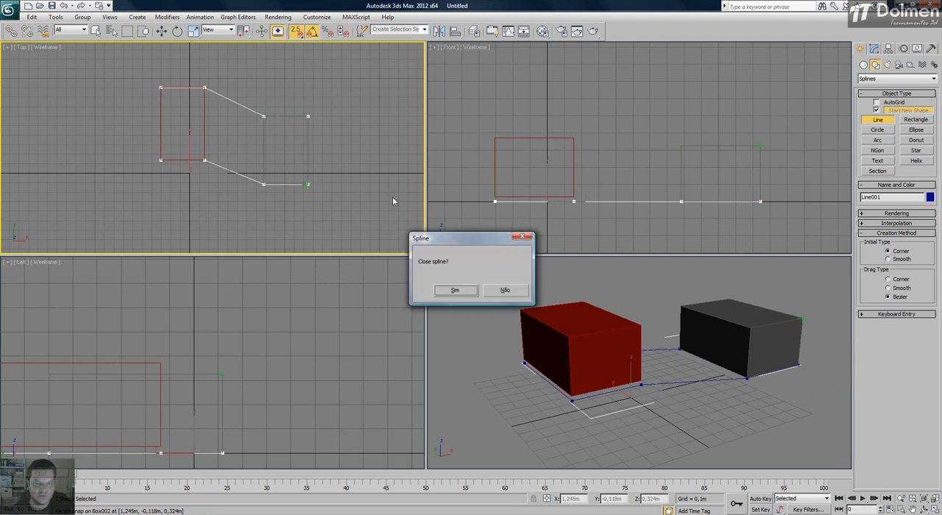
left_click(455, 292)
- Move the closed line above the boxes in the Front view to check its flatness, and delete it
right_click(625, 186)
key("w")
left_click_drag(626, 197, 717, 91)
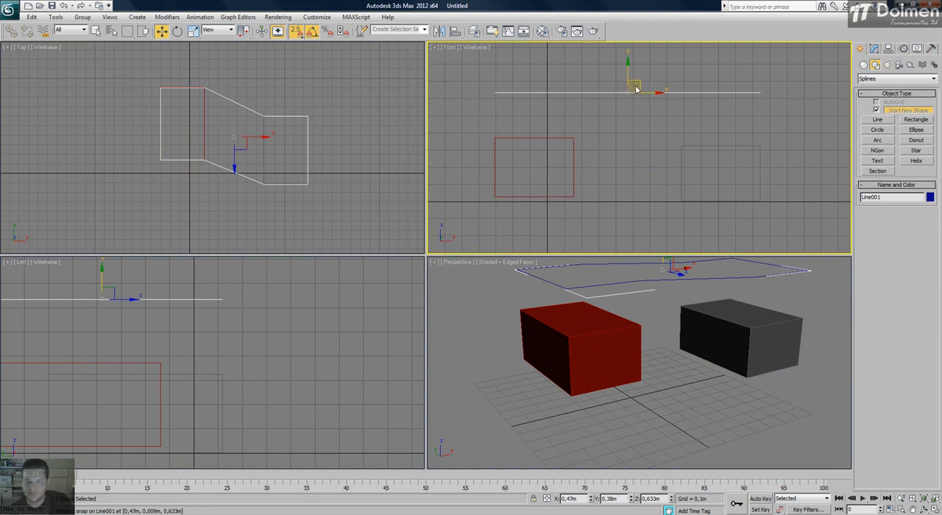
key("Delete")
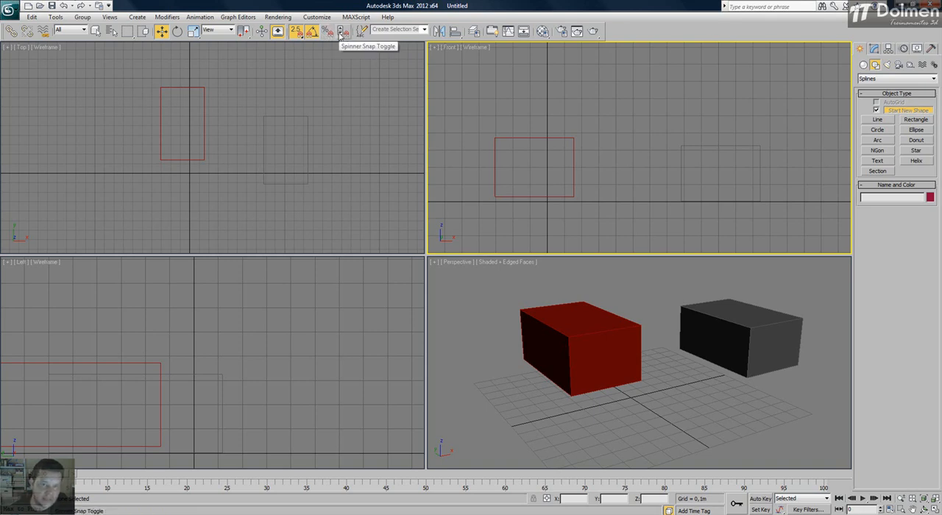
- Turn snapping off and try scaling the red box uniformly to 142 percent in the Top view
left_click(196, 32)
left_click(201, 86)
key("s")
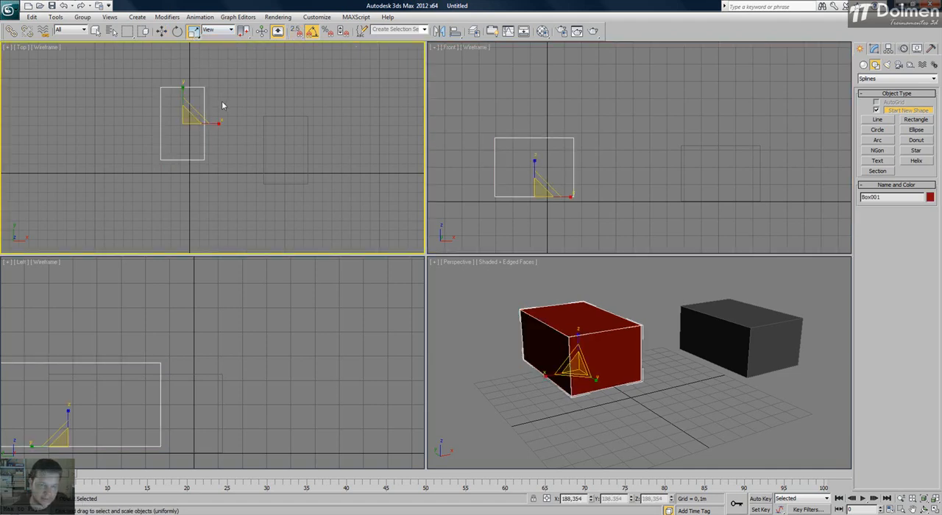
left_click_drag(192, 112, 195, 97)
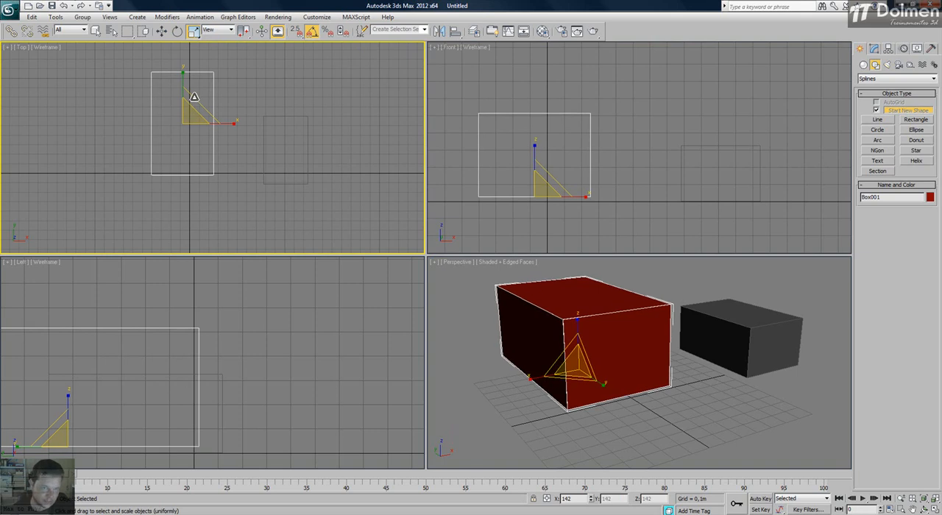
left_click_drag(194, 97, 195, 98)
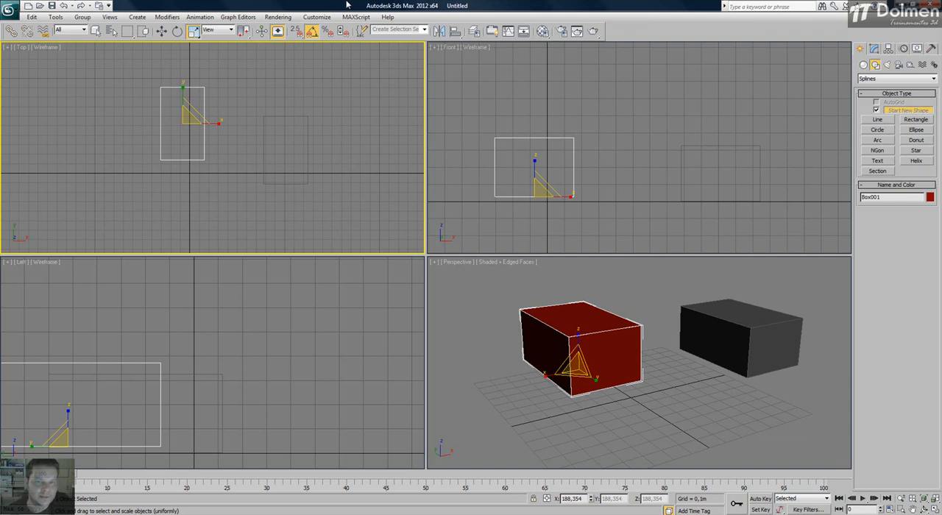
left_click(332, 75)
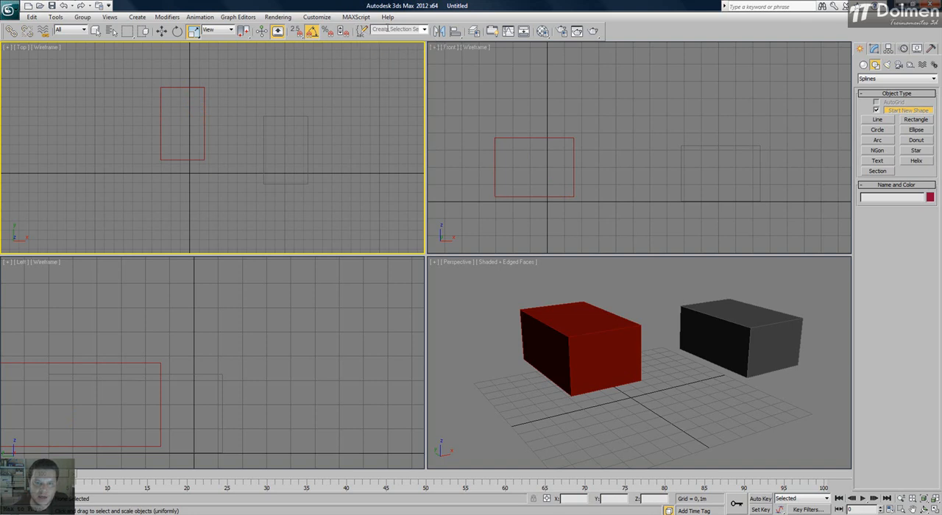
scroll(231, 118, "down", 5)
left_click_drag(251, 98, 154, 156)
key("Delete")
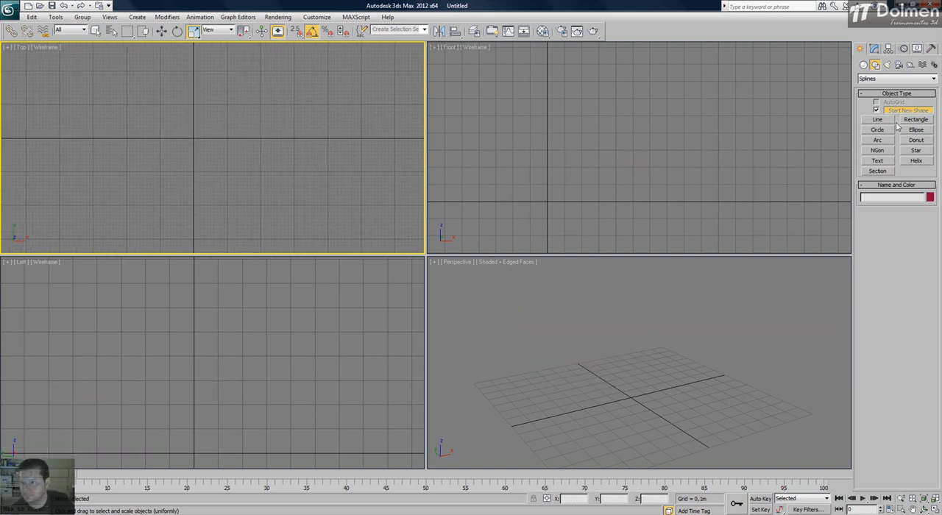
key("ctrl+z")
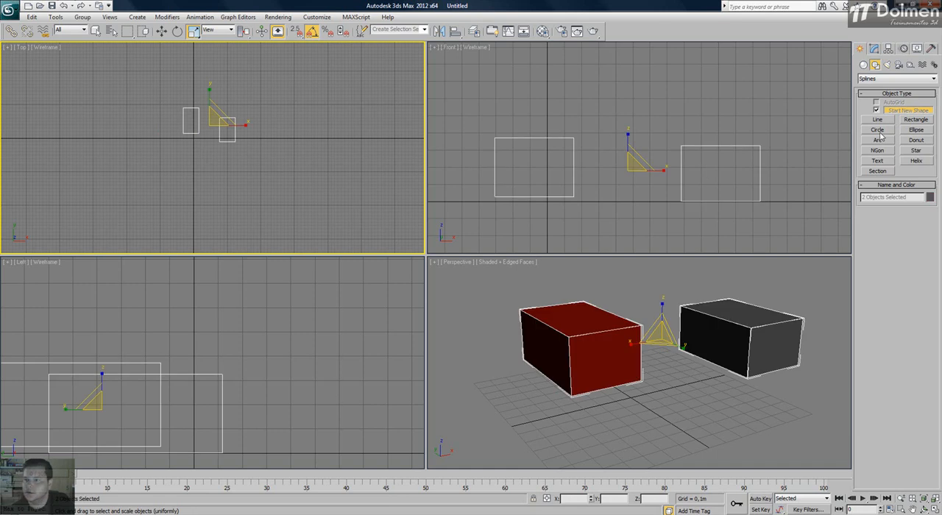
- Create four spheres around the two boxes in the Top view, the rightmost with a radius of about 0.37 m
left_click(864, 65)
left_click(877, 122)
left_click_drag(224, 165, 230, 160)
left_click_drag(144, 163, 153, 164)
left_click_drag(143, 91, 156, 92)
left_click_drag(314, 160, 321, 147)
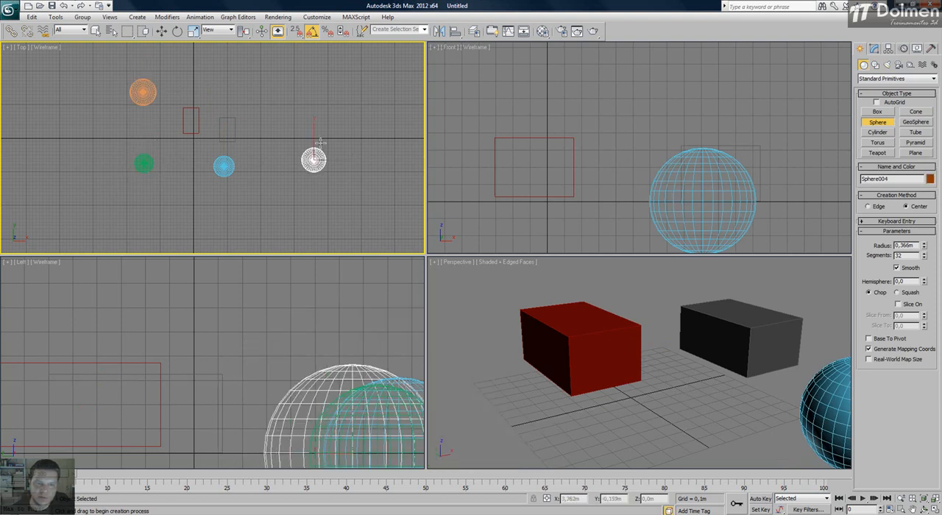
right_click(368, 139)
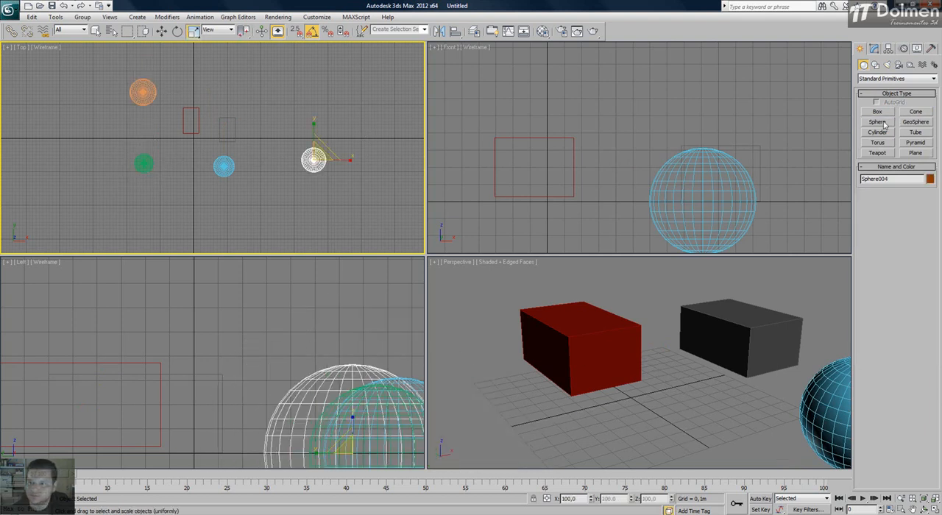
- Create two teapots of different sizes above and to the right of the boxes in the Top view
left_click(877, 153)
left_click_drag(277, 118, 245, 99)
right_click(288, 96)
middle_click_drag(285, 101, 253, 114)
scroll(721, 361, "down", 5)
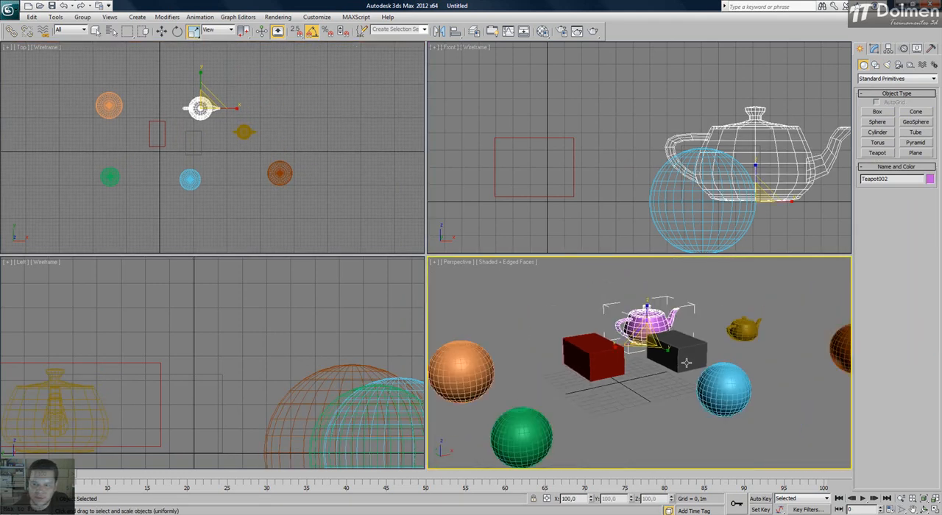
scroll(665, 359, "down", 3)
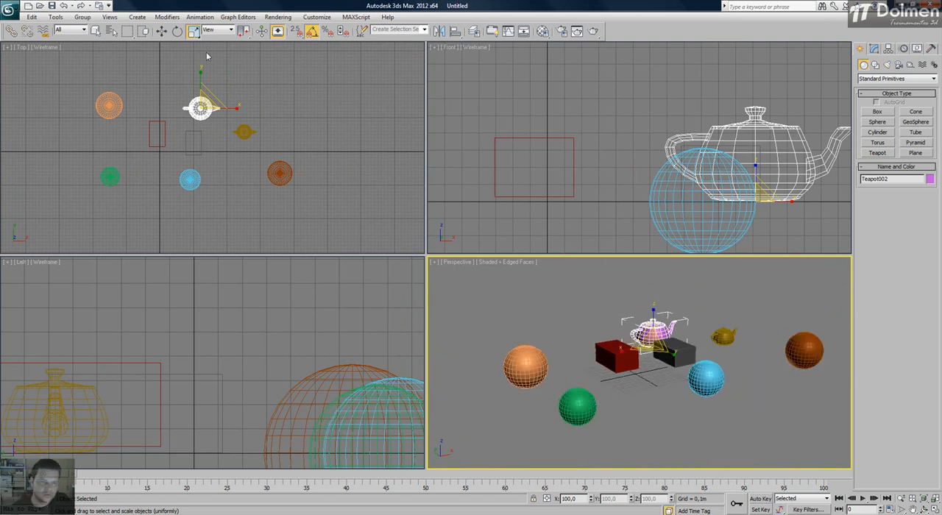
- Switch to the Move tool, try selecting both teapots and the green sphere together in the Top view, and clear the selection
left_click(162, 30)
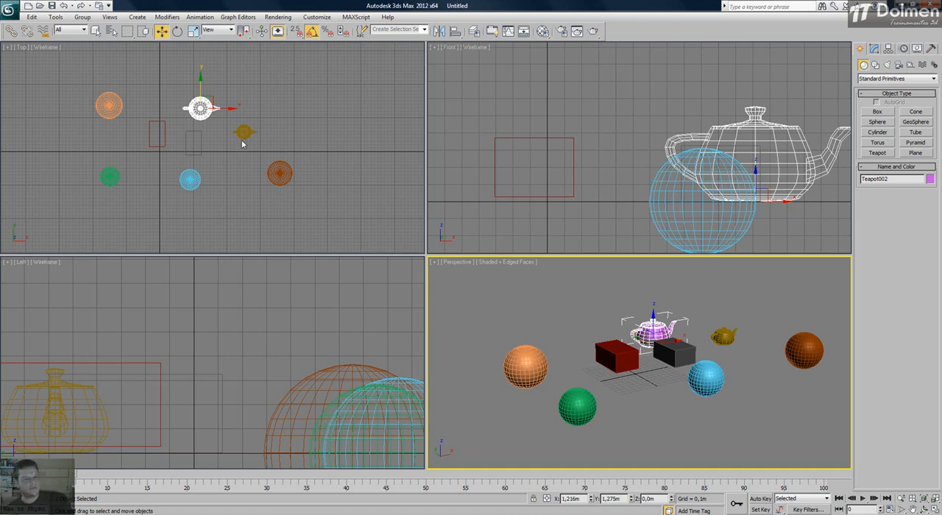
left_click_drag(322, 92, 263, 103)
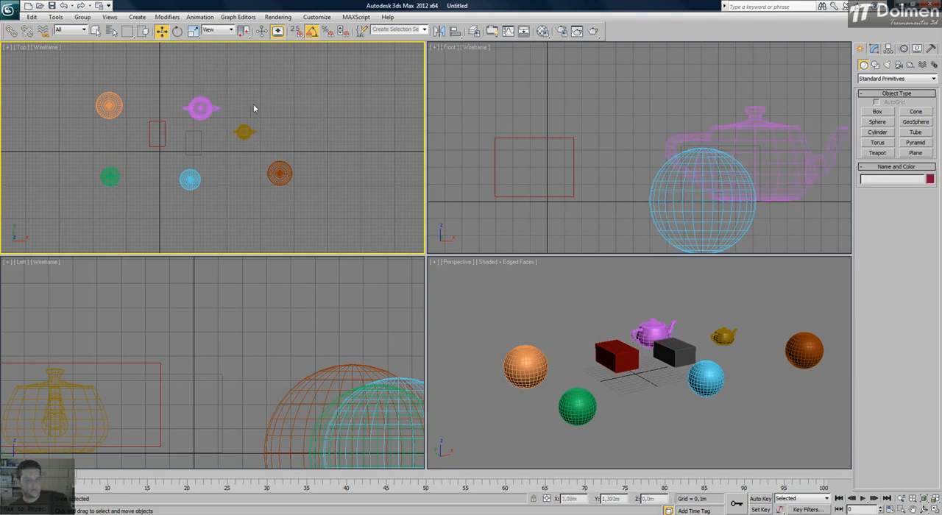
left_click(193, 105)
left_click(244, 132)
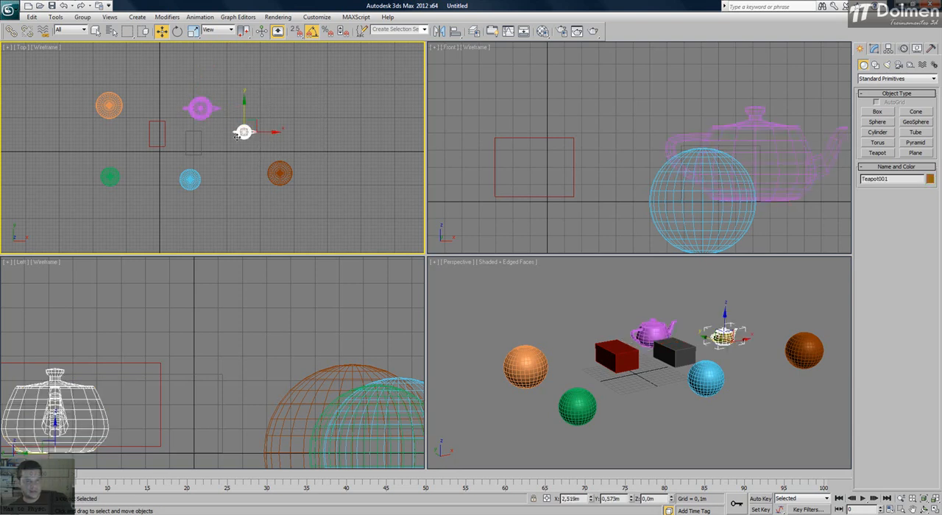
left_click(110, 176)
left_click_drag(261, 90, 210, 140)
left_click_drag(128, 166, 94, 189, "ctrl")
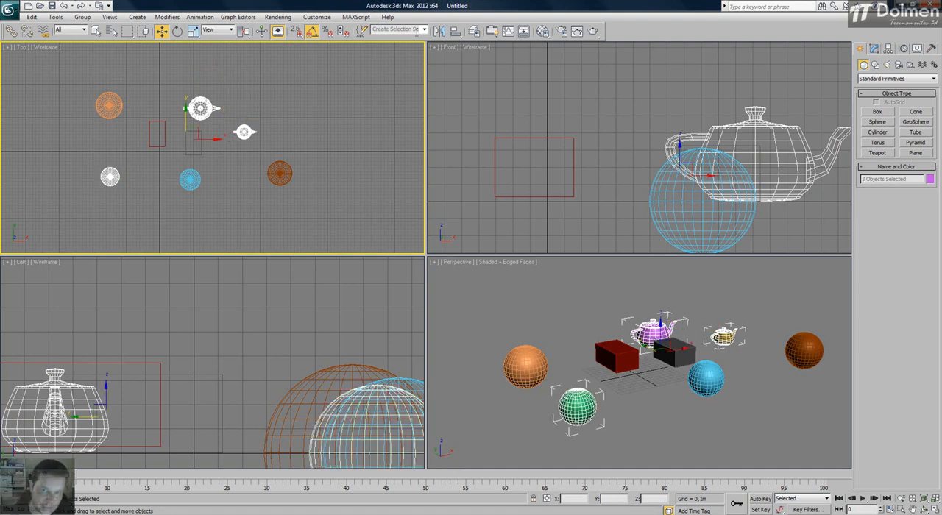
left_click(273, 116)
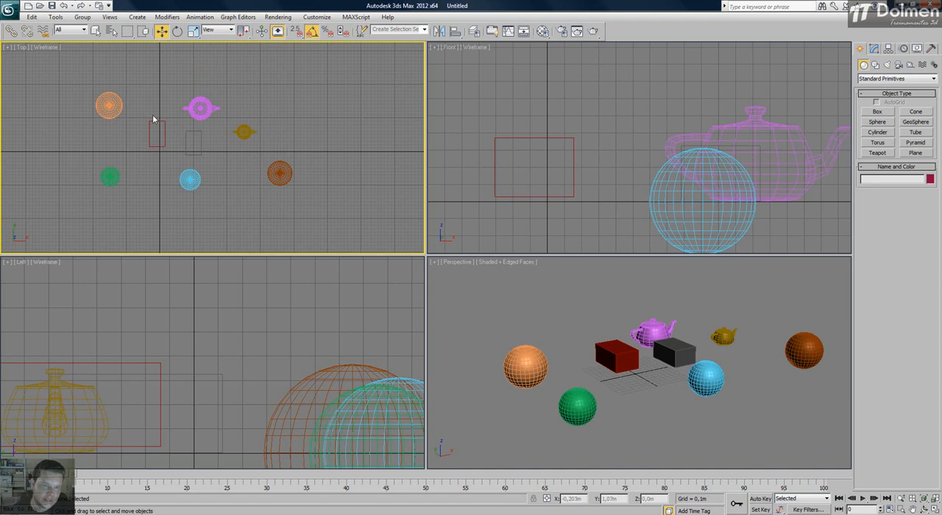
- Select both teapots and the green sphere together and save them as a named selection set called objetos01
left_click(196, 108)
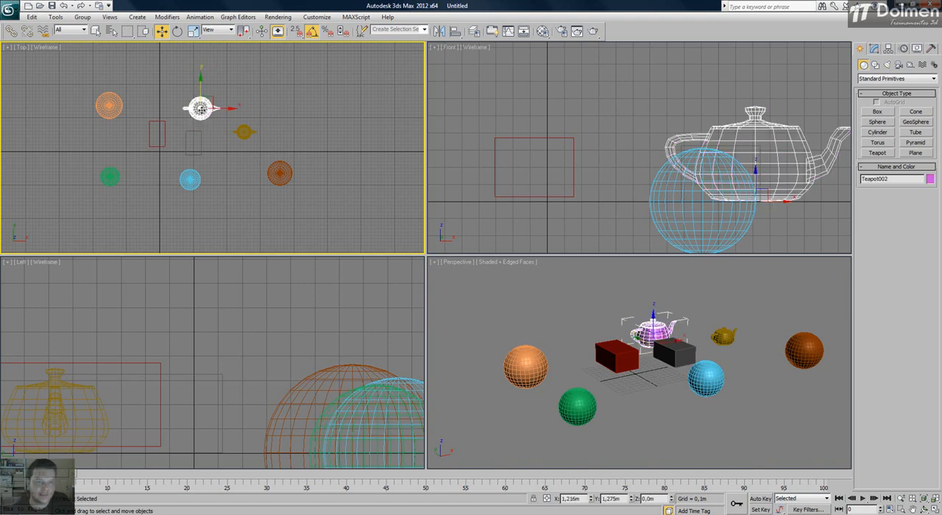
left_click(245, 132, "ctrl")
left_click(110, 176, "ctrl")
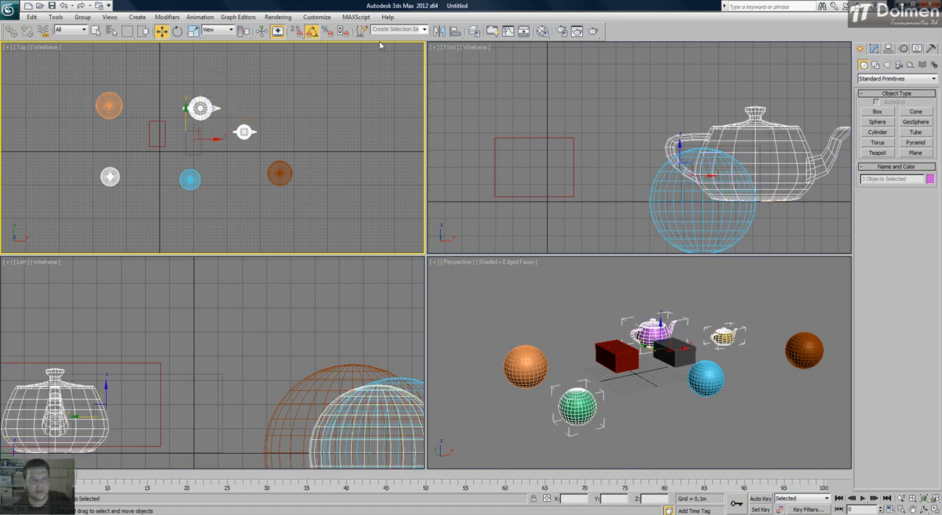
left_click(400, 30)
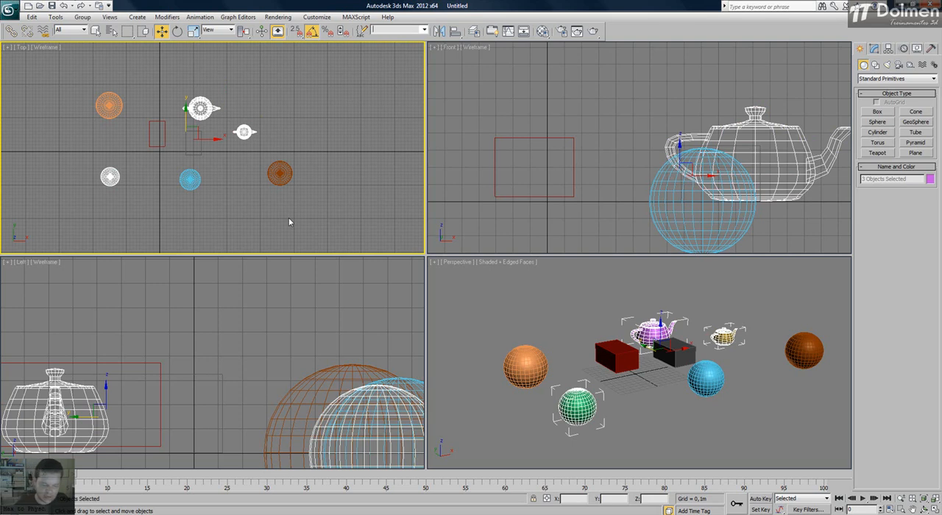
type("objetos01")
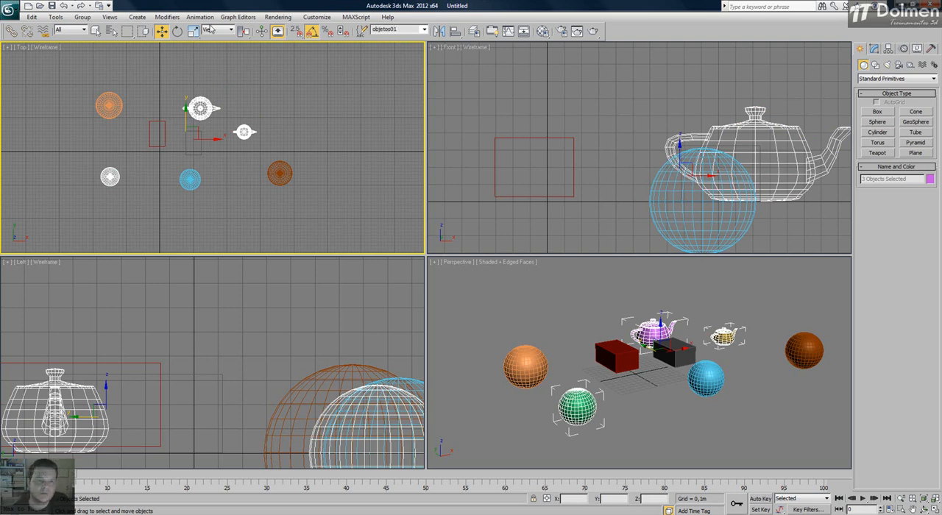
- Move the purple teapot, the small teapot and the green sphere individually to new places in the Top view
left_click(327, 96)
left_click(212, 98)
left_click_drag(212, 98, 194, 73)
left_click(244, 132)
left_click_drag(243, 132, 261, 108)
left_click(109, 179)
left_click_drag(109, 180, 129, 185)
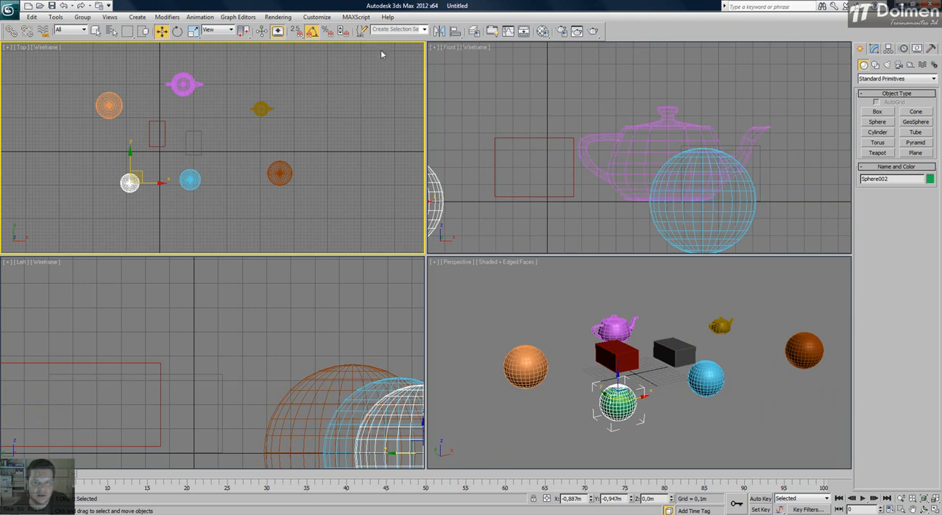
- Recall the objetos01 selection set and move its objects together slightly to the left in the Top view
left_click(424, 30)
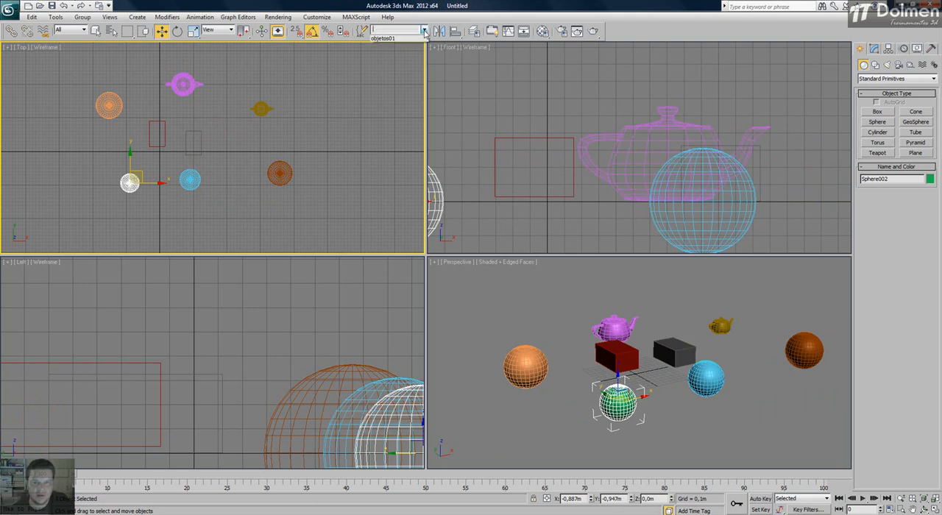
left_click(384, 38)
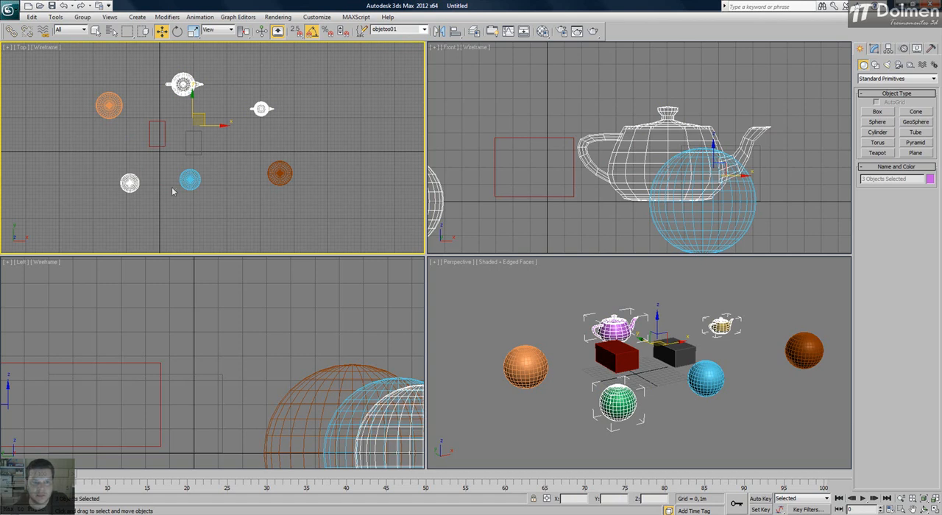
left_click_drag(204, 114, 182, 114)
- Scatter the small teapot to the far right, the green sphere to the upper left and the purple teapot to the upper right
left_click_drag(280, 98, 359, 170)
left_click(125, 183)
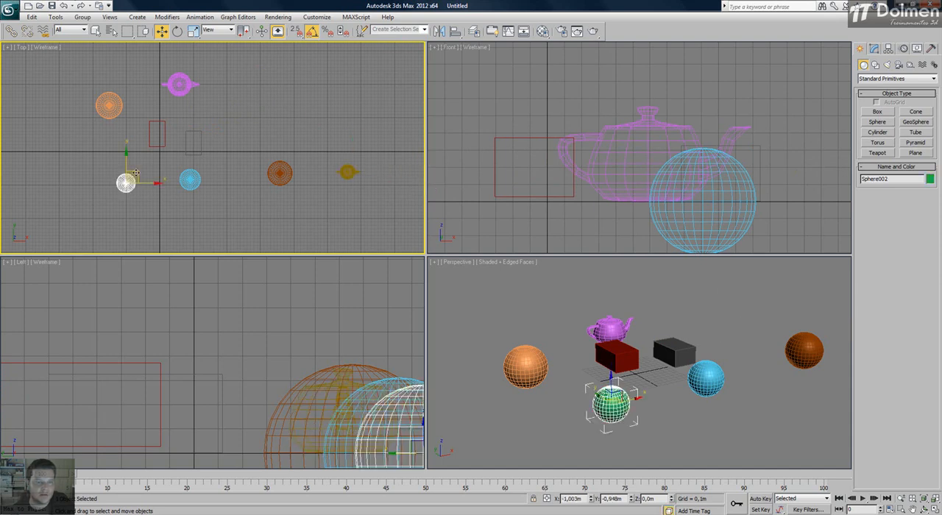
left_click_drag(137, 170, 73, 77)
left_click_drag(184, 87, 274, 84)
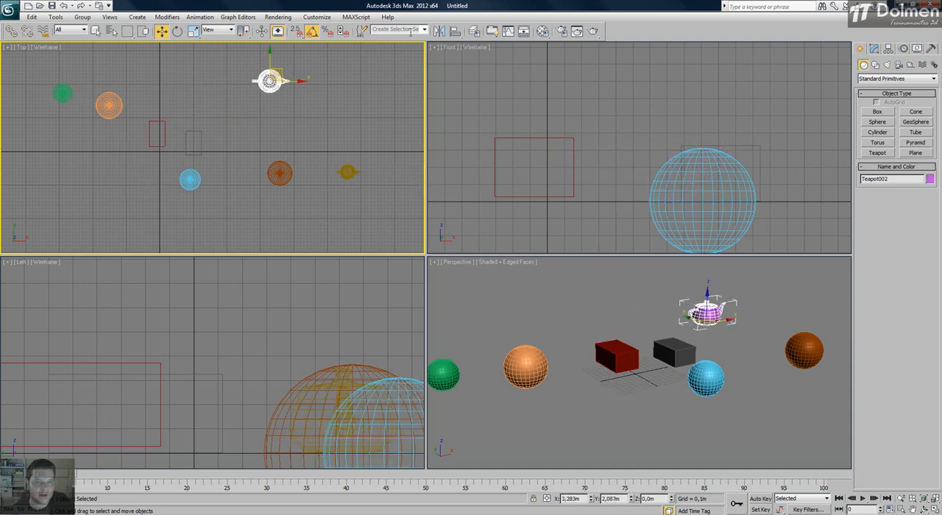
- Recall the objetos01 selection set again and move the scattered objects together slightly downward in the Top view
left_click(424, 29)
left_click(390, 39)
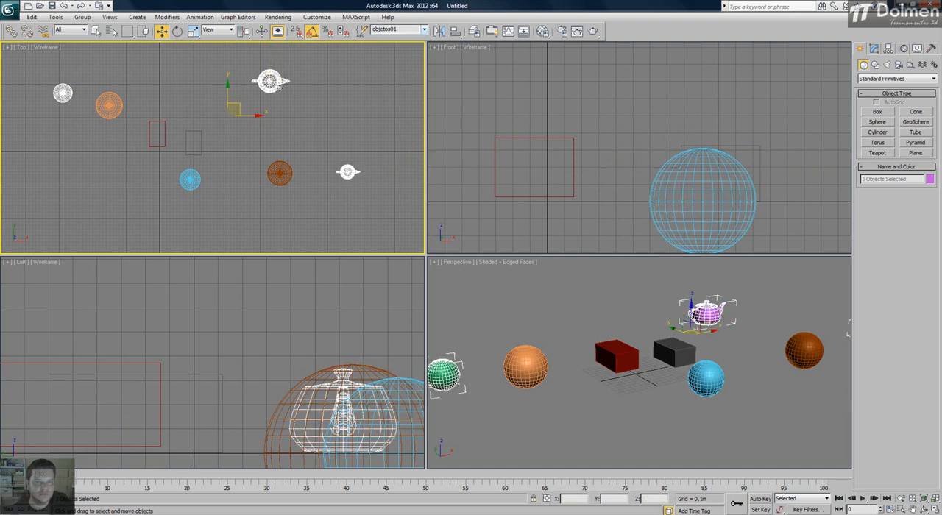
left_click_drag(232, 105, 103, 149)
- Select the orange sphere and the two boxes, save them as the named selection set objetos02, and clear the selection
left_click(212, 81)
left_click(403, 30)
type("objetos01")
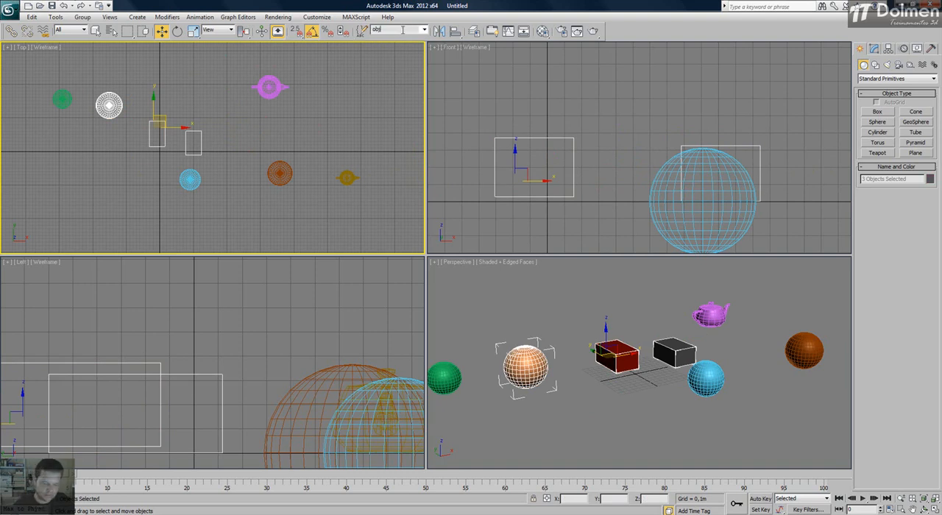
key("Return")
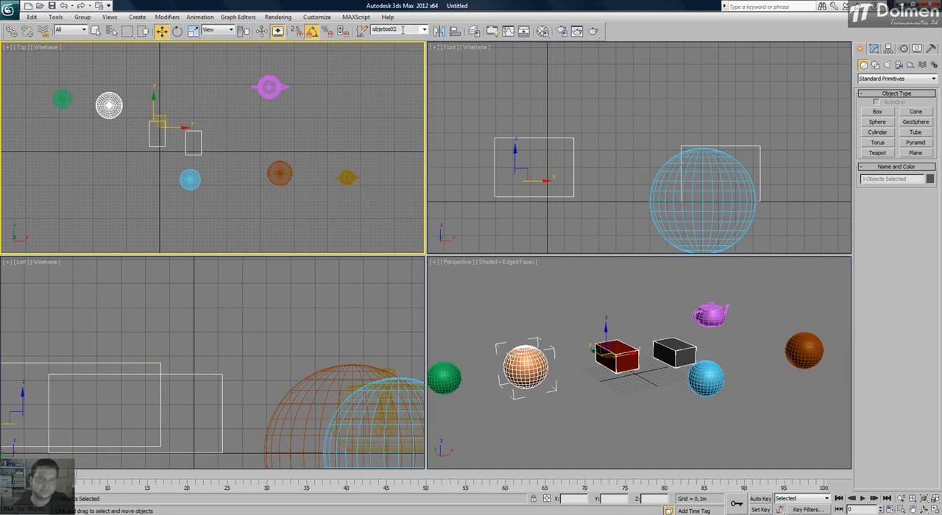
left_click(373, 85)
- Recall objetos01 and objetos02 in turn, move the objetos02 objects up and to the right in the Top view, and deselect them
left_click(424, 29)
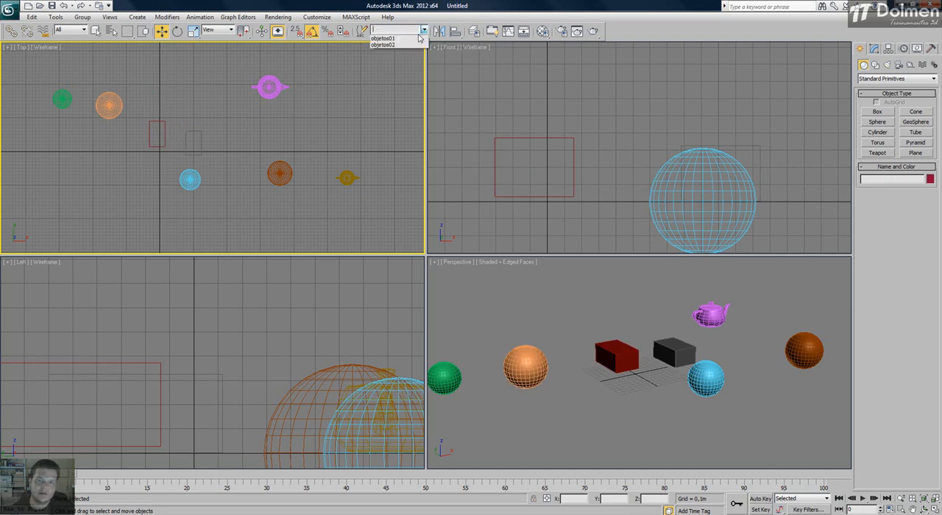
left_click(390, 37)
left_click(424, 30)
left_click(390, 45)
left_click_drag(161, 121, 183, 112)
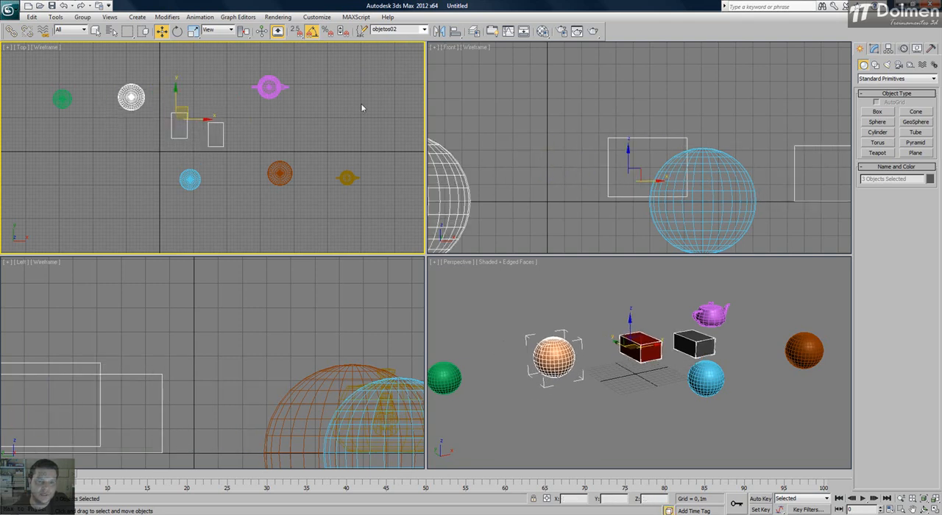
left_click(361, 107)
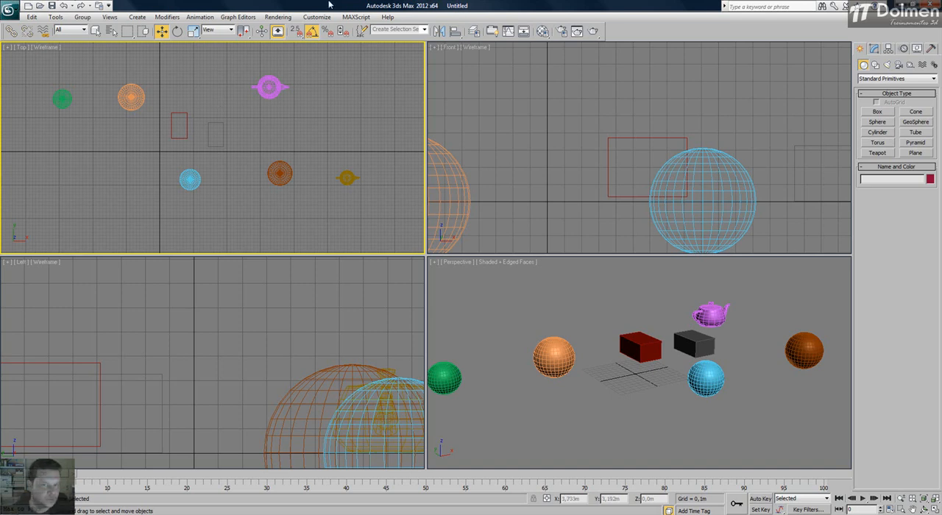
- Open the named selection sets editor and expand objetos01 and objetos02 to list their member objects
left_click(361, 34)
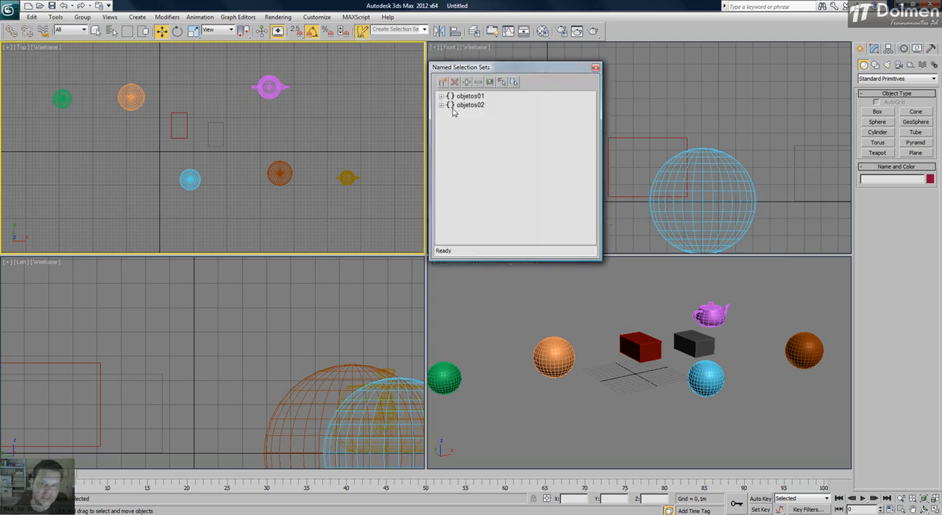
left_click(469, 96)
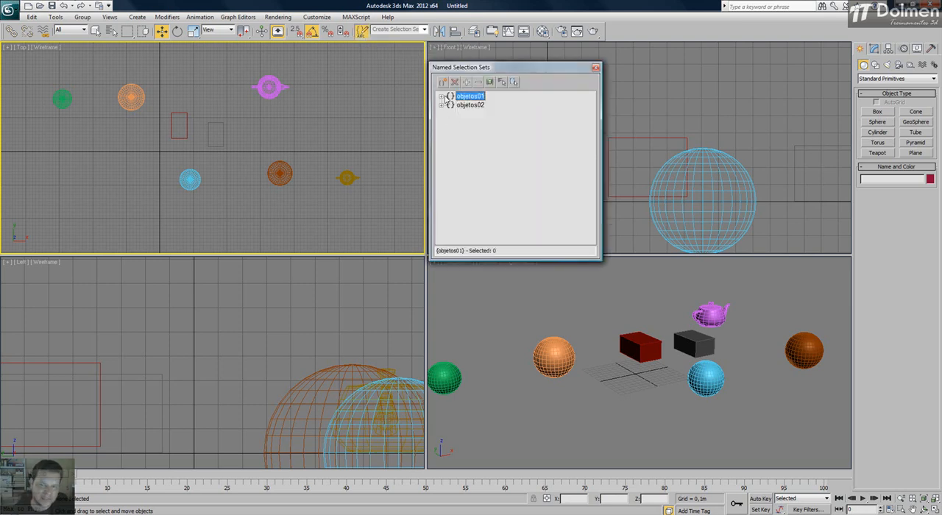
left_click(441, 98)
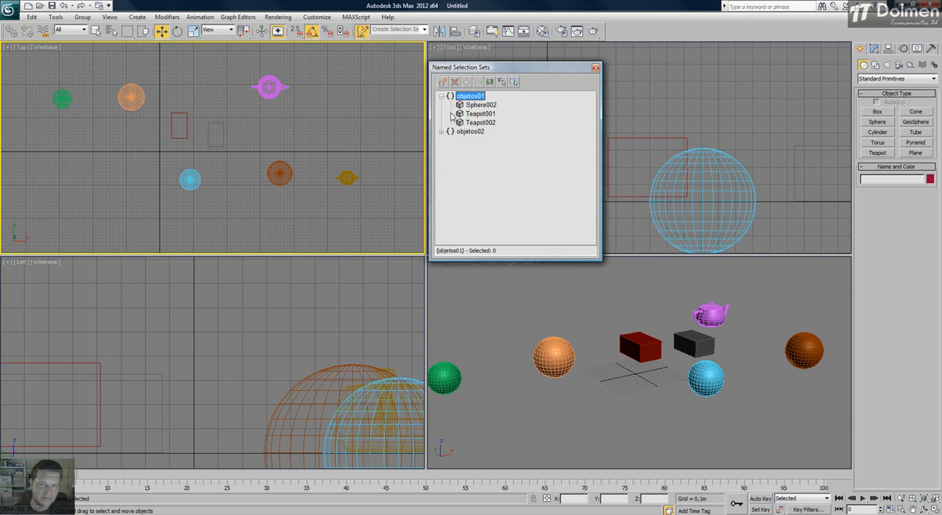
left_click(441, 132)
left_click(475, 141)
- Remove Teapot002 from the objetos01 selection set and close the named selection sets editor
left_click(476, 113)
left_click(476, 123)
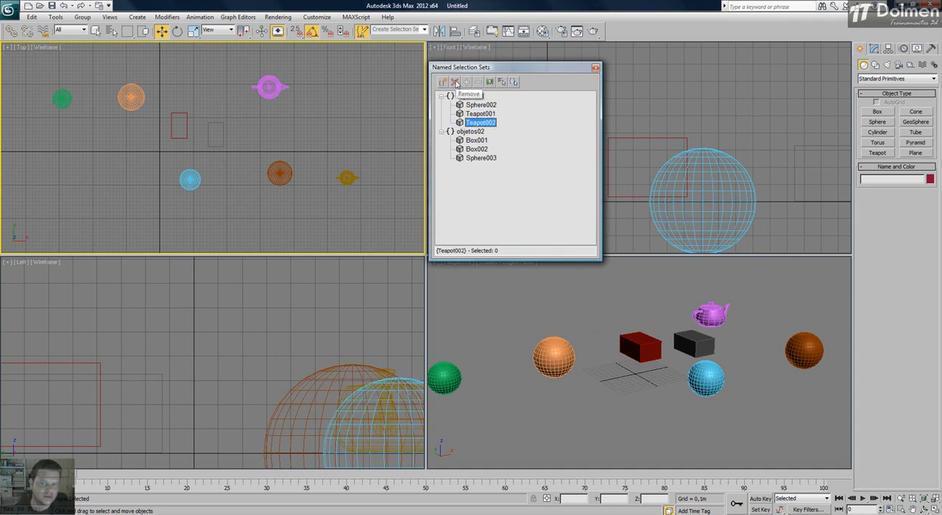
left_click(455, 81)
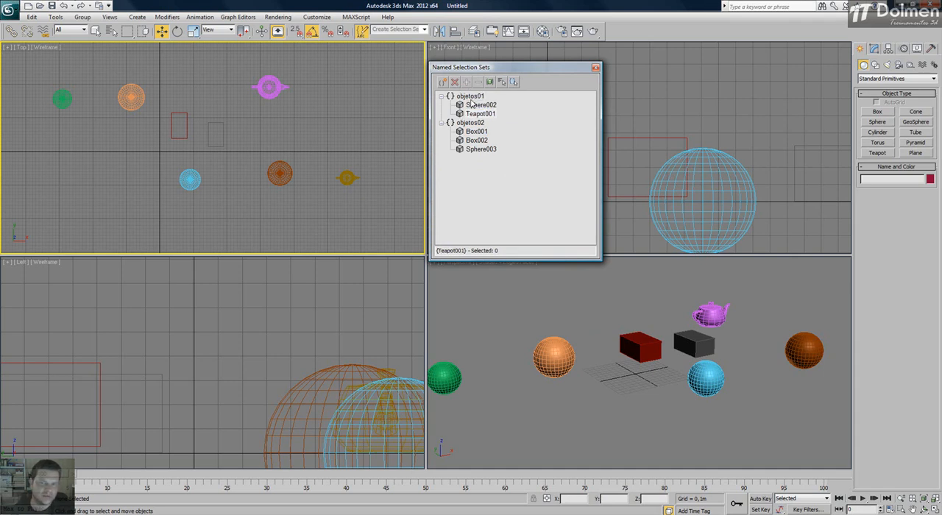
left_click(502, 185)
left_click(595, 67)
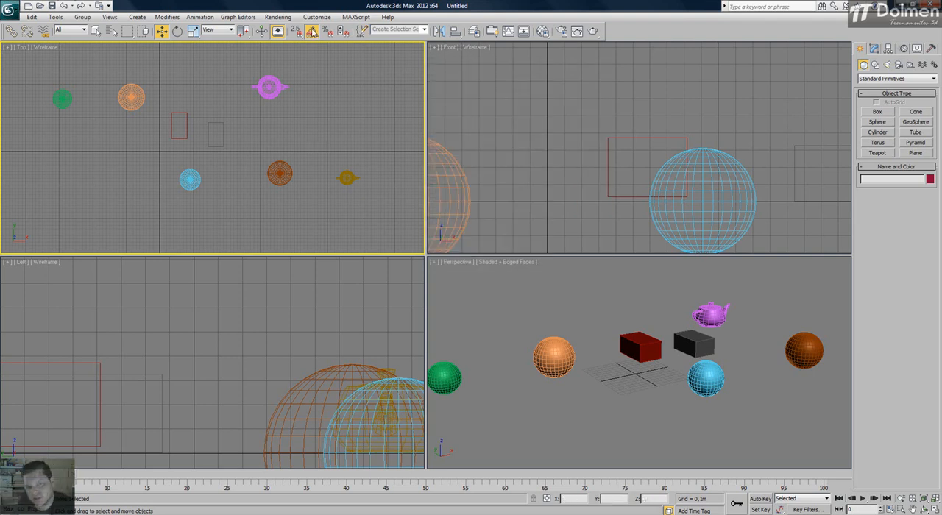
- Recall the objetos01 and objetos02 selection sets one after the other to check which objects each one selects
left_click(424, 29)
left_click(404, 39)
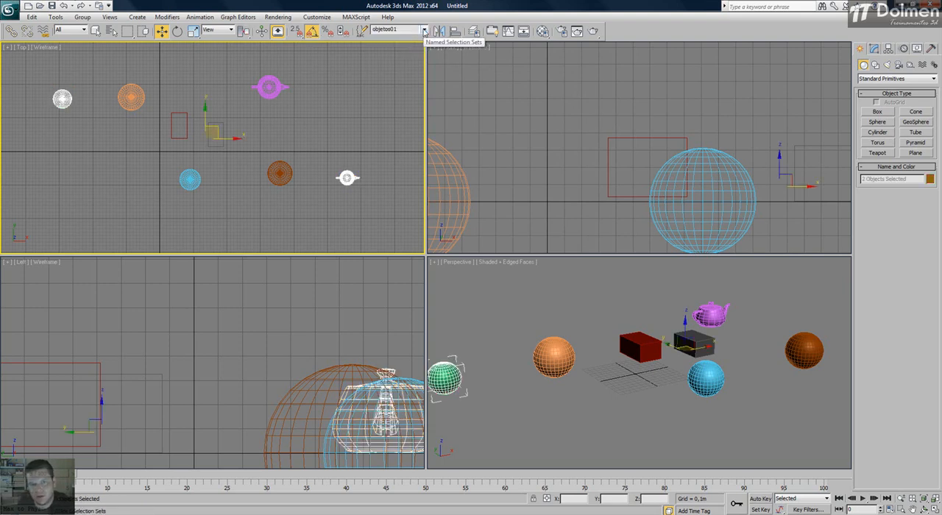
left_click(424, 29)
left_click(409, 45)
left_click_drag(334, 73, 240, 114)
left_click_drag(324, 148, 240, 202)
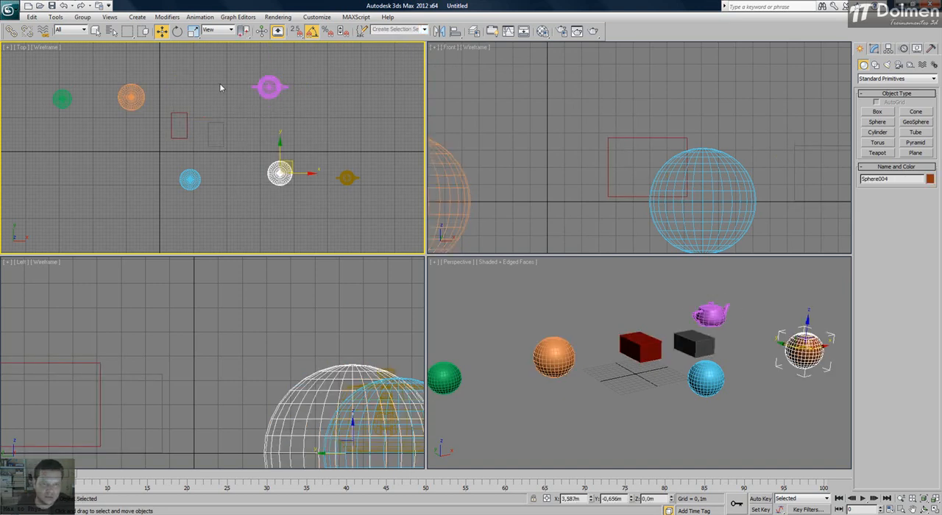
left_click_drag(159, 140, 159, 141)
left_click(190, 179)
left_click_drag(140, 74, 67, 131)
left_click(363, 122)
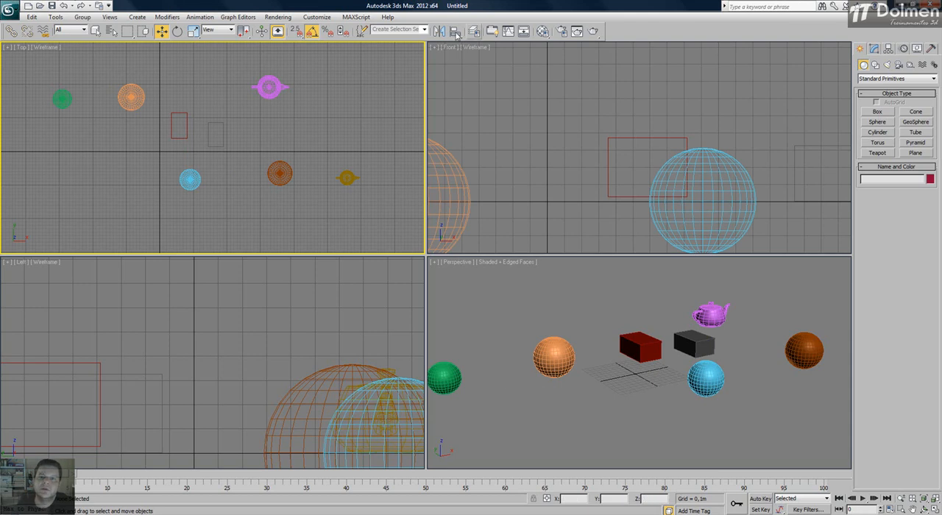
- Delete every object except the large purple teapot, and frame the teapot in all viewports
left_click_drag(403, 126, 122, 198)
key("Delete")
left_click_drag(151, 78, 30, 136)
key("Delete")
middle_click_drag(271, 114, 221, 170)
left_click(222, 156)
key("z")
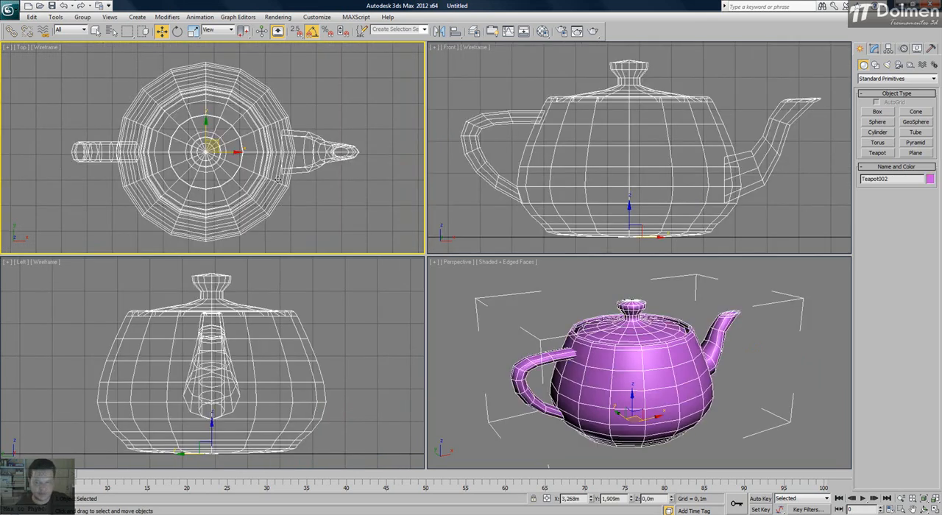
- Select the purple teapot from the Top view and open the Mirror settings, placing the dialog clear of the Front view
left_click(314, 84)
scroll(284, 111, "down", 4)
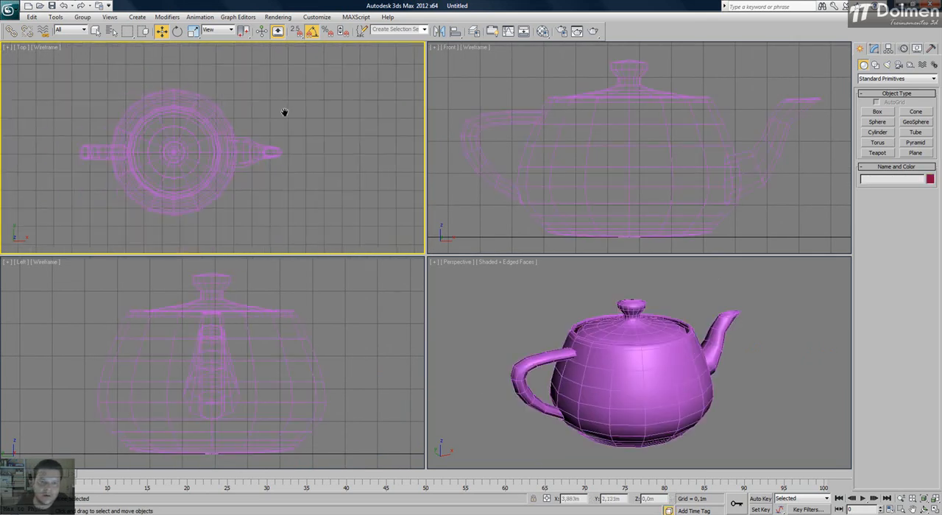
middle_click_drag(304, 115, 269, 115)
left_click(198, 129)
middle_click_drag(355, 149, 320, 151)
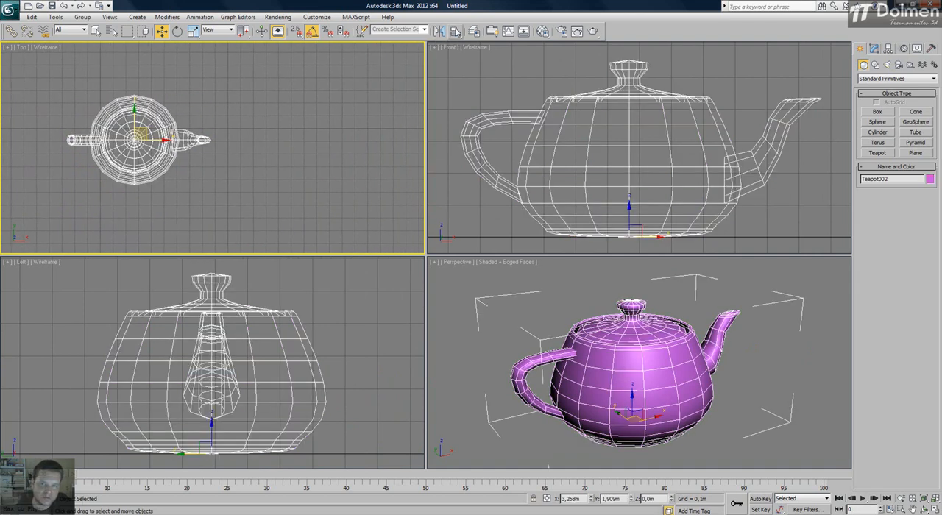
left_click(439, 31)
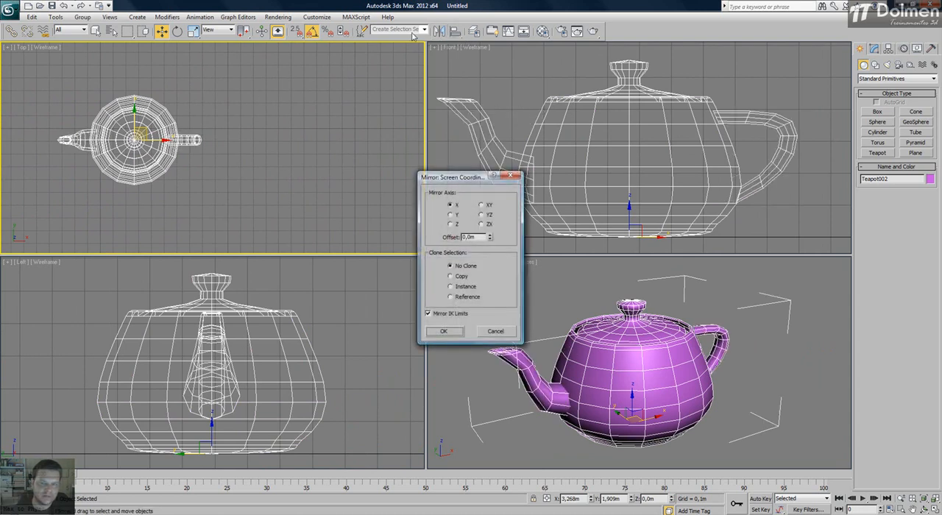
left_click(511, 175)
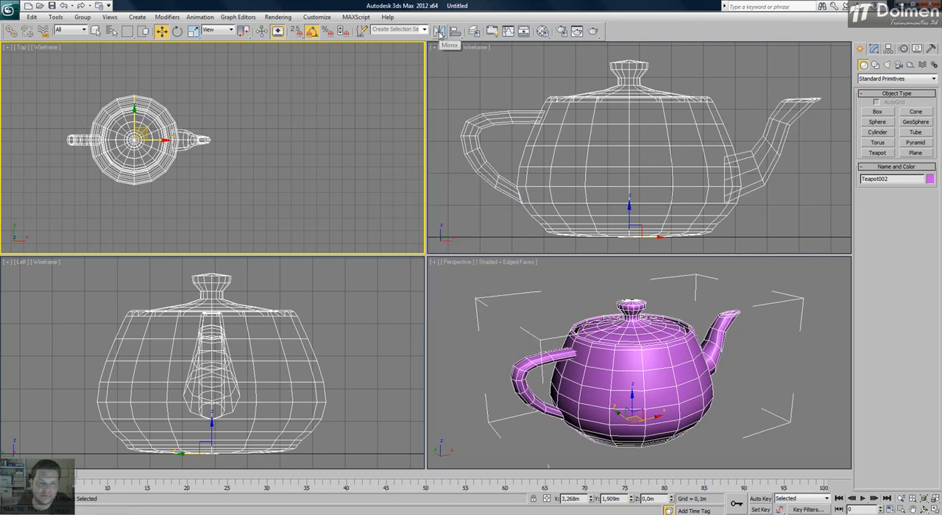
left_click(439, 31)
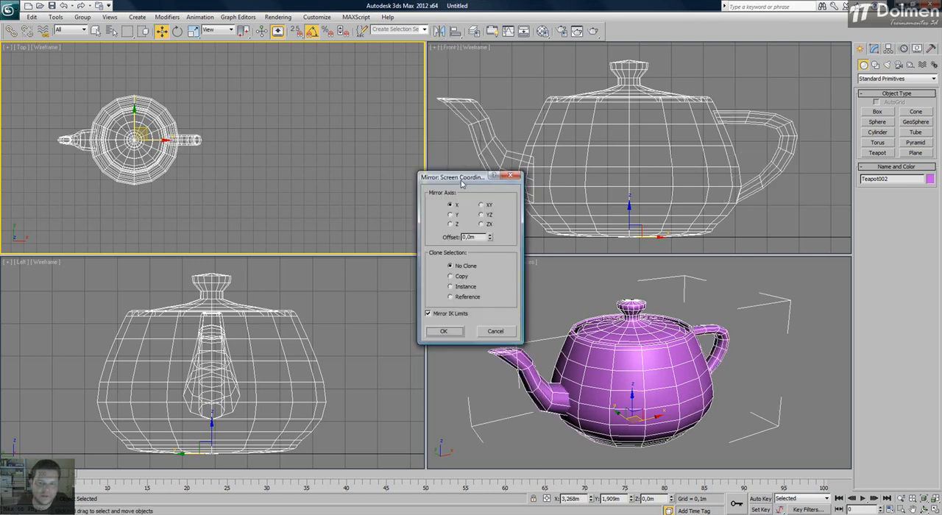
left_click_drag(464, 177, 357, 62)
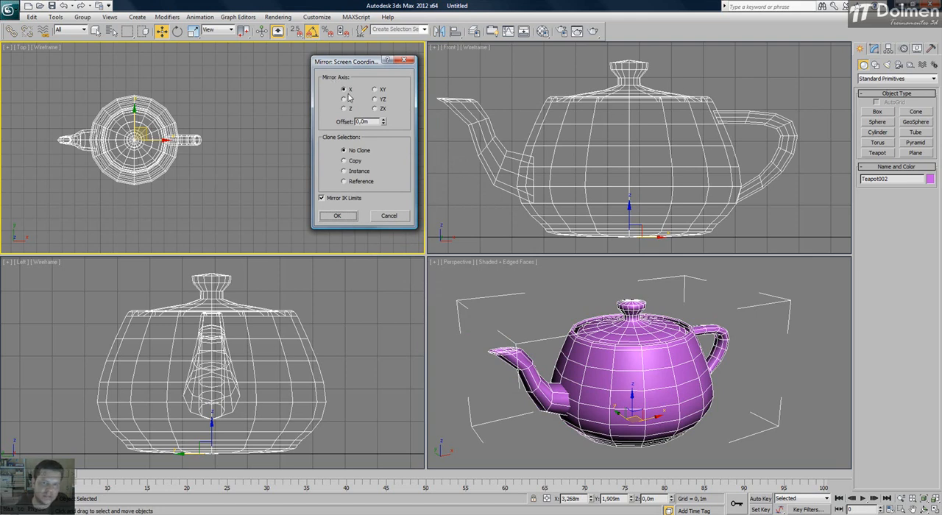
- Preview the teapot mirrored about Y, Z, XY, YZ and ZX, ending with X as the mirror axis
left_click(345, 99)
left_click(345, 109)
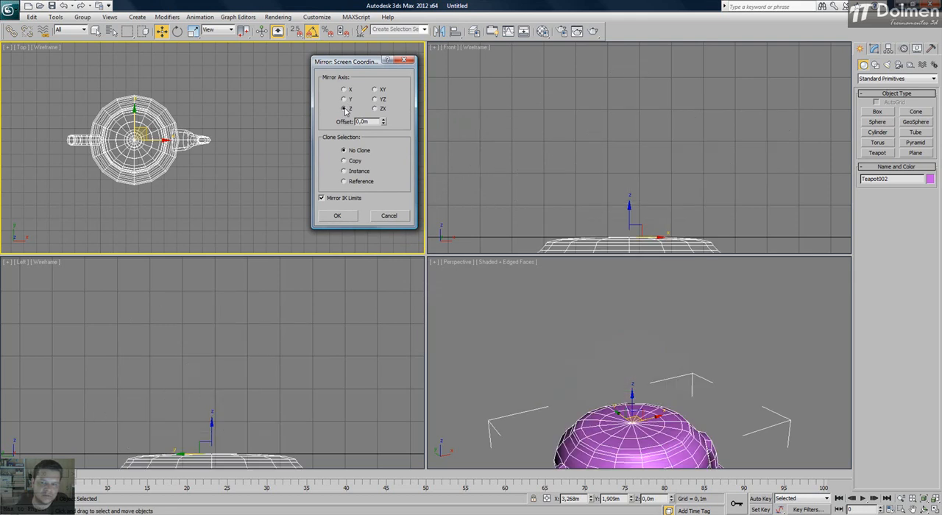
left_click(345, 90)
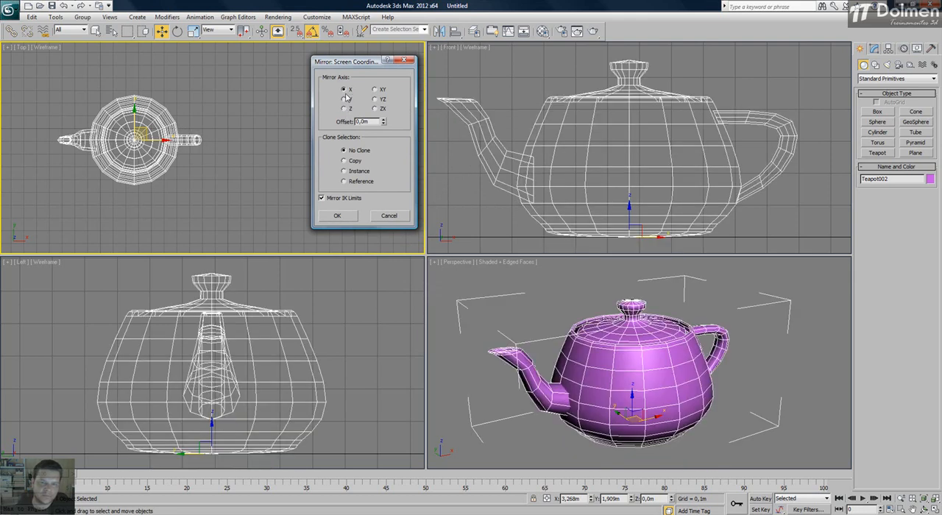
left_click(345, 99)
left_click(344, 90)
left_click(374, 90)
left_click(374, 100)
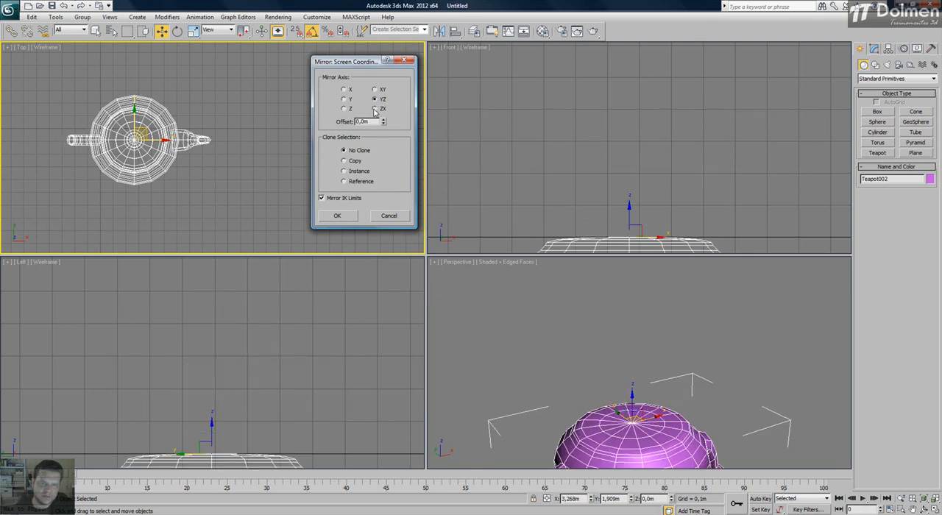
left_click(375, 109)
left_click(343, 90)
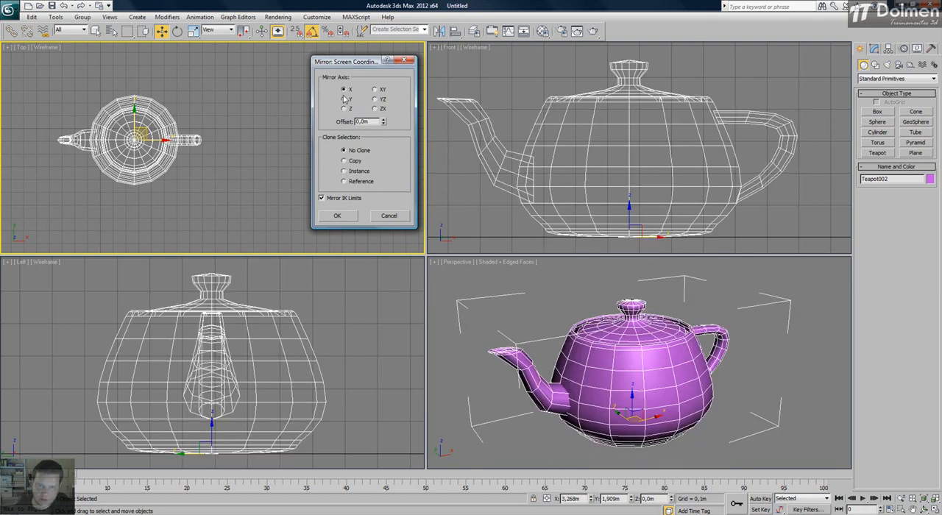
left_click(344, 100)
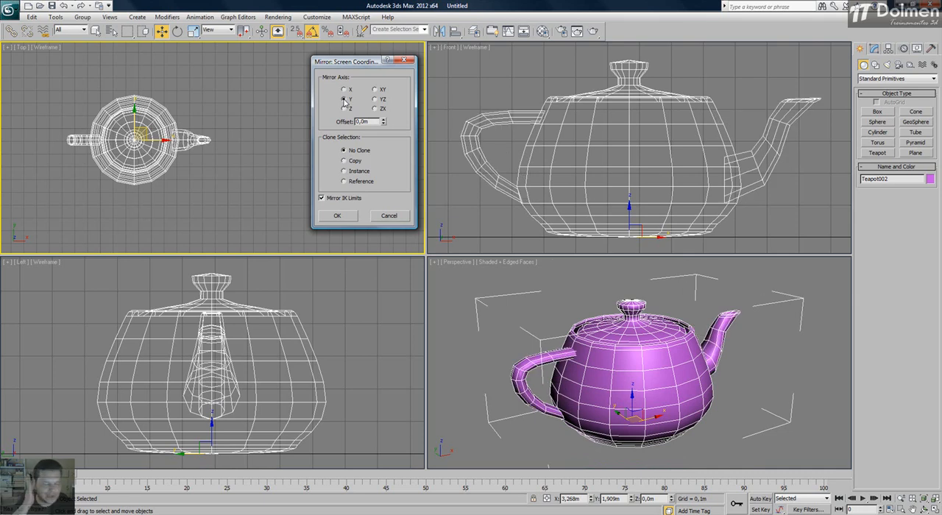
left_click(346, 90)
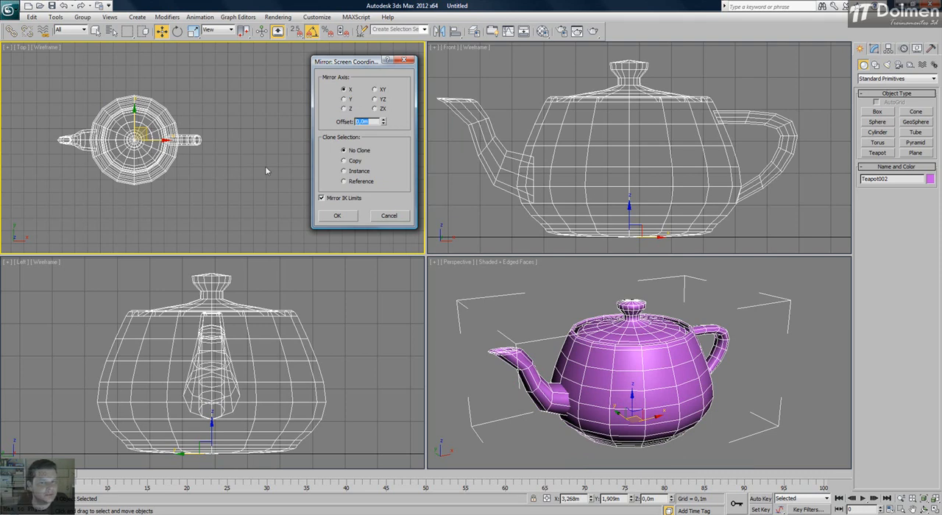
- Compare the mirror's clone options Copy, Instance, Reference and No Clone, with Copy as the choice for the teapot
left_click(345, 160)
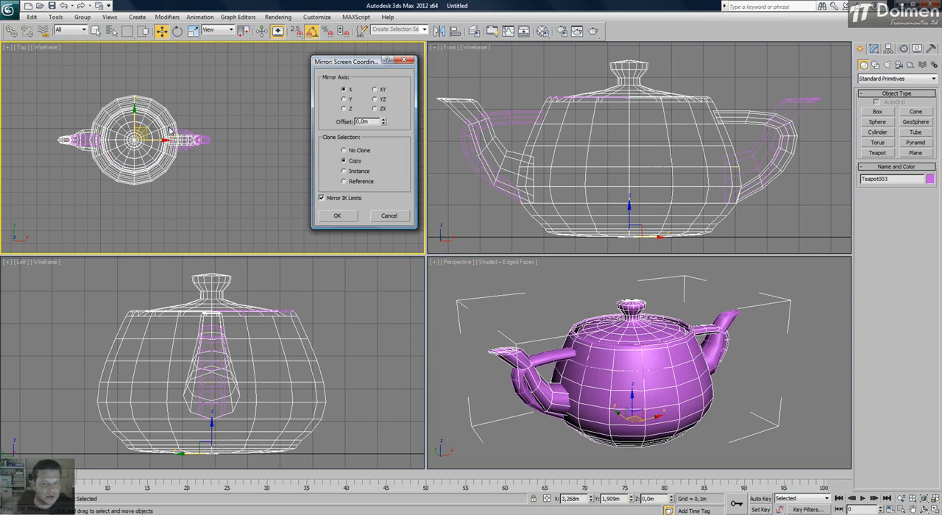
left_click(344, 171)
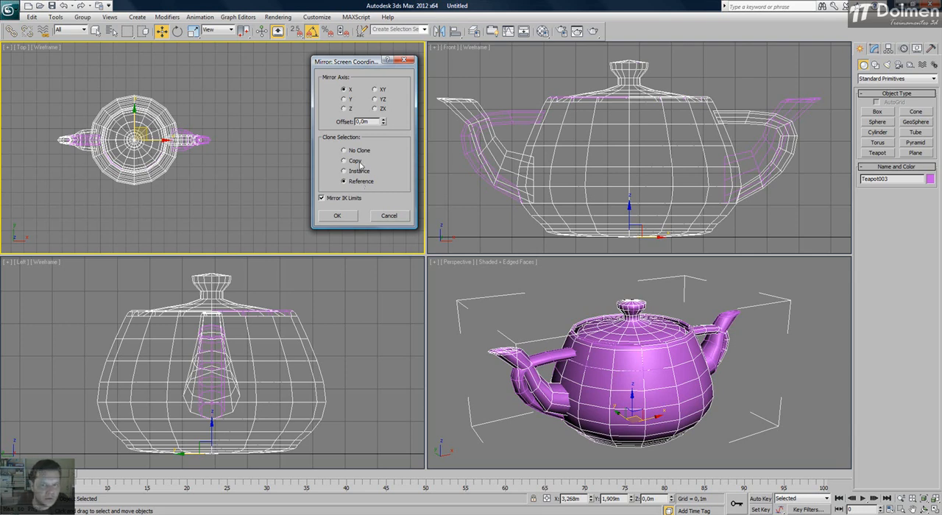
left_click(355, 151)
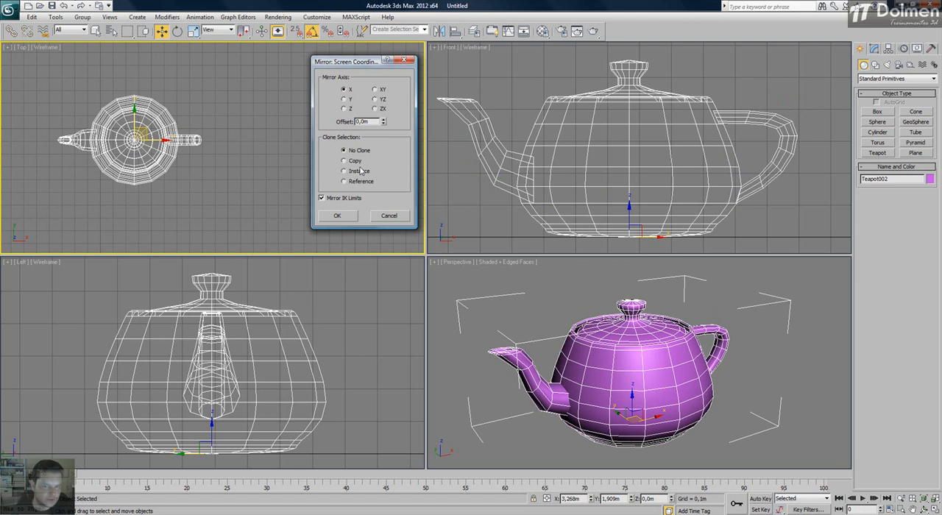
left_click(355, 160)
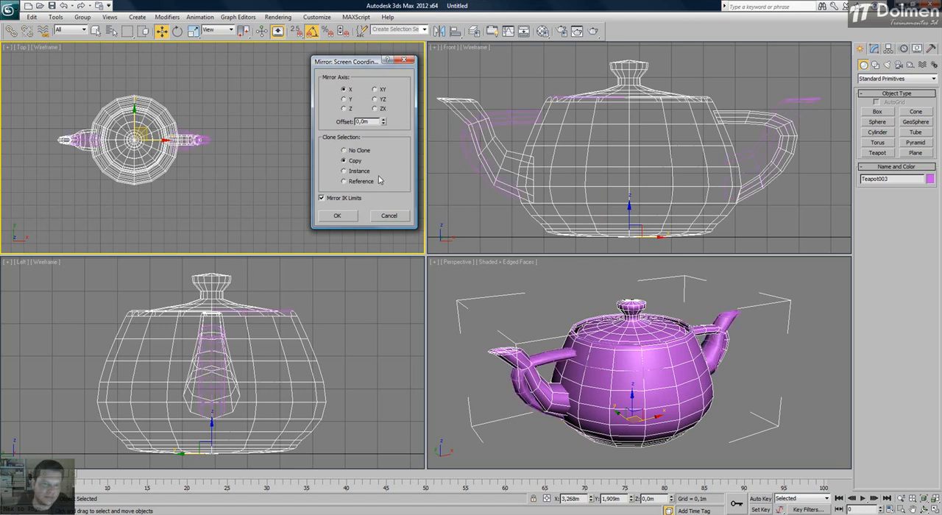
left_click(361, 172)
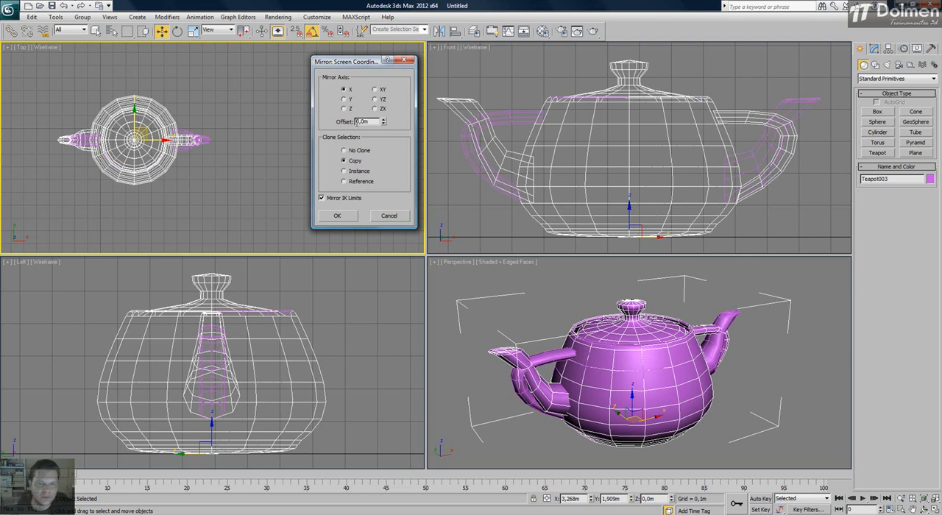
- Offset the mirrored copy of the teapot by 1,227 m along X and accept the mirror
left_click_drag(384, 122, 493, 393)
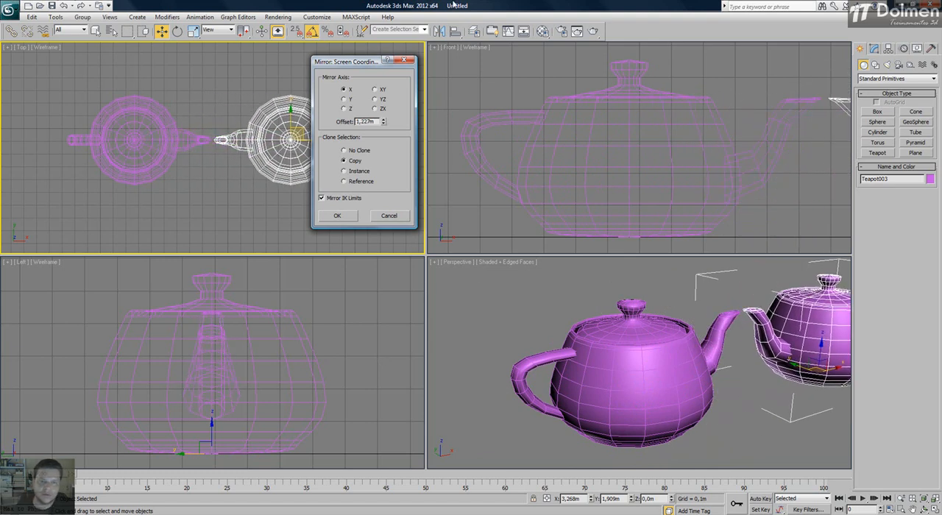
left_click_drag(382, 121, 381, 121)
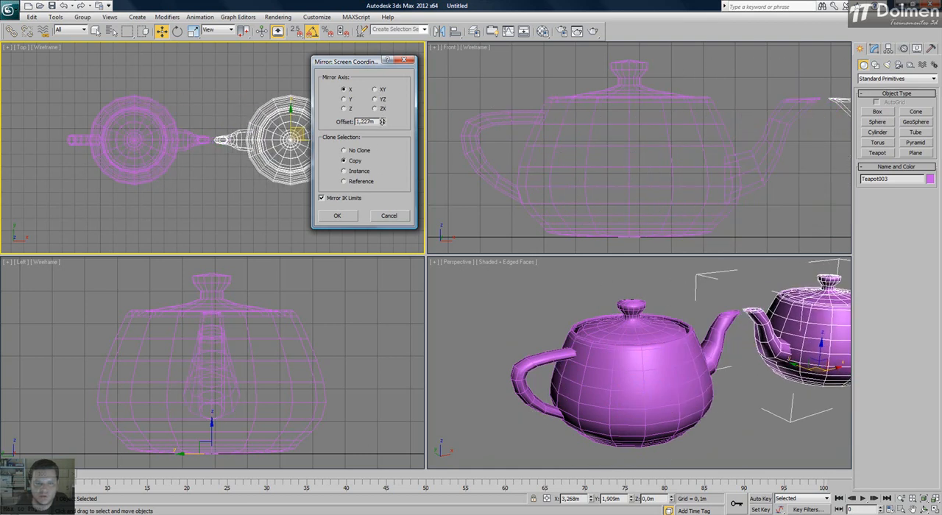
left_click(339, 216)
- Raise the original teapot by about 0,108 m to test its independence from the mirrored copy, and undo the move
middle_click_drag(657, 398, 636, 401)
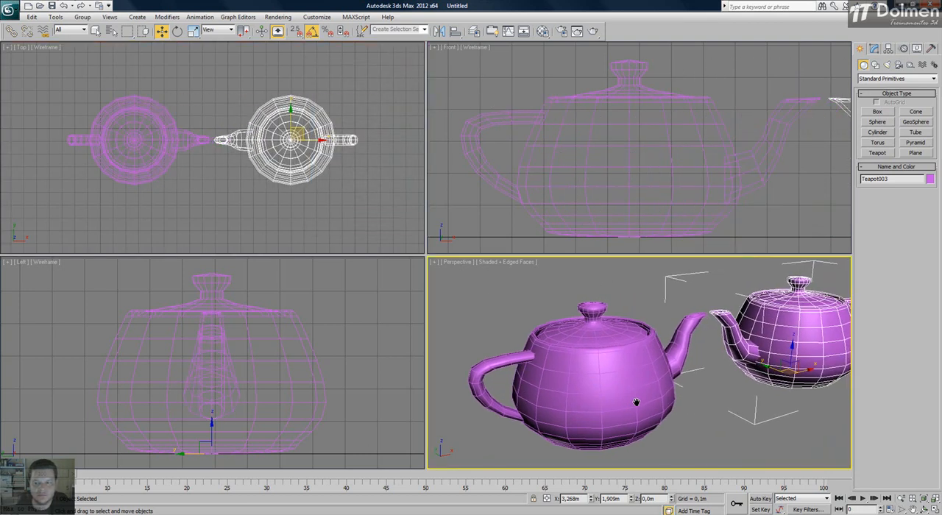
scroll(636, 402, "down", 3)
left_click(713, 396)
left_click(656, 361)
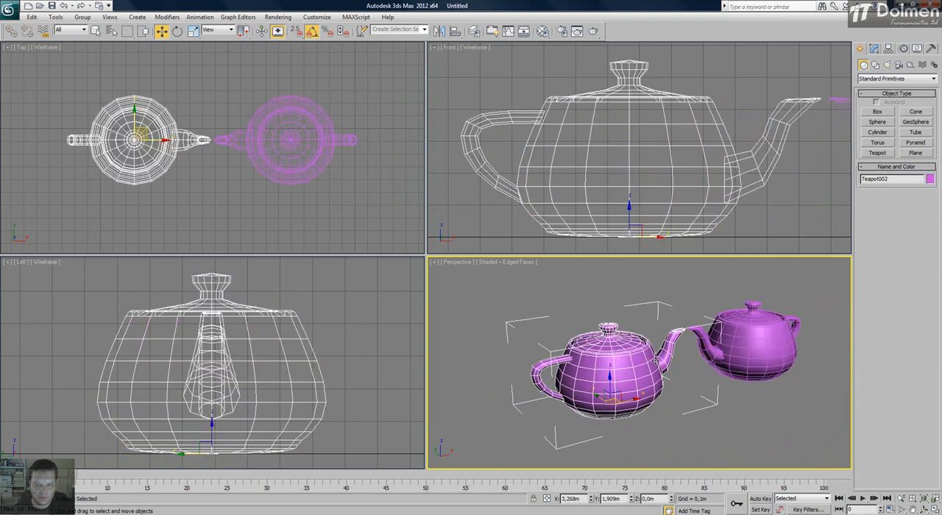
left_click_drag(610, 376, 610, 360)
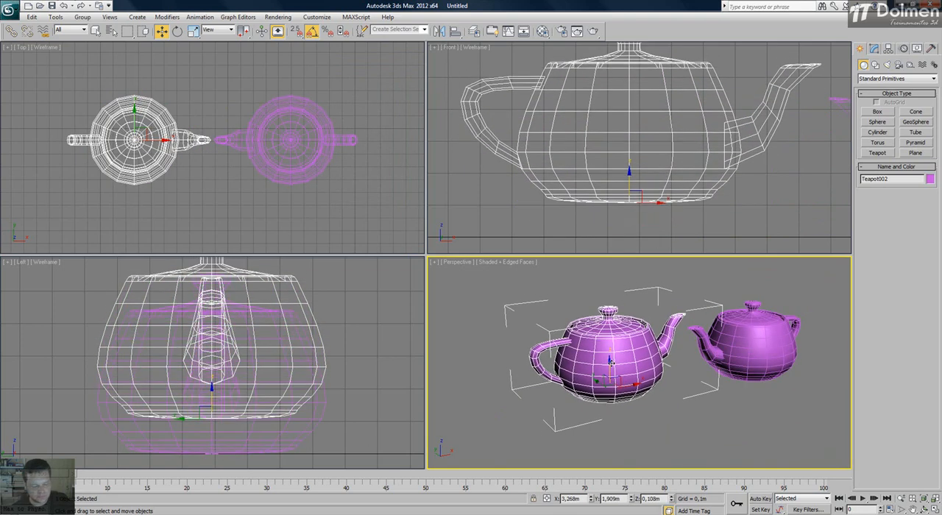
key("ctrl+z")
left_click(746, 341)
left_click(618, 370)
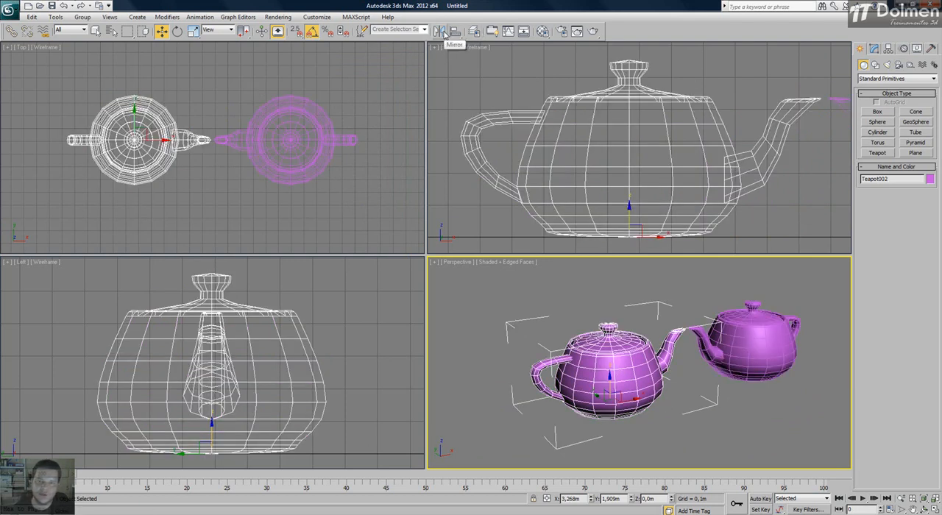
- Mirror both teapots together about the Y axis as copies with an offset of 0,819 m, and clear the selection
left_click_drag(397, 85, 83, 214)
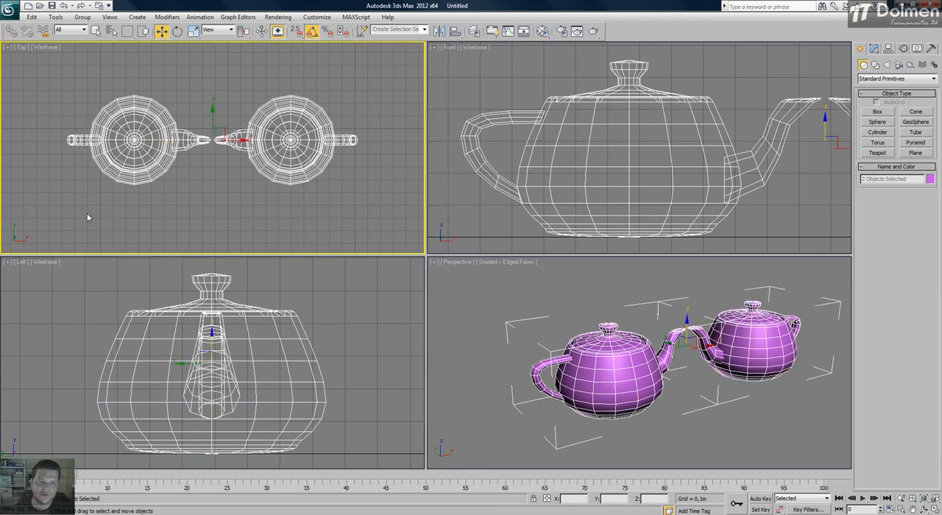
left_click(440, 31)
left_click(451, 215)
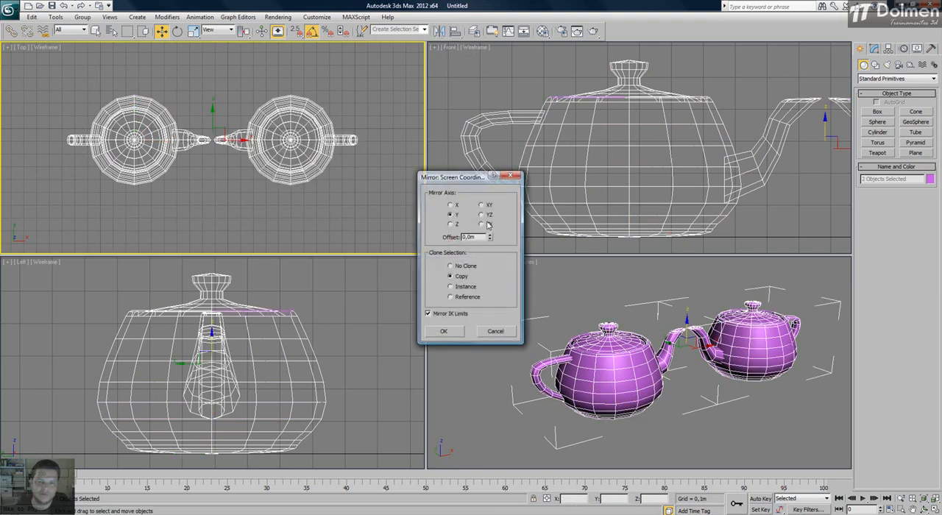
left_click_drag(488, 239, 479, 509)
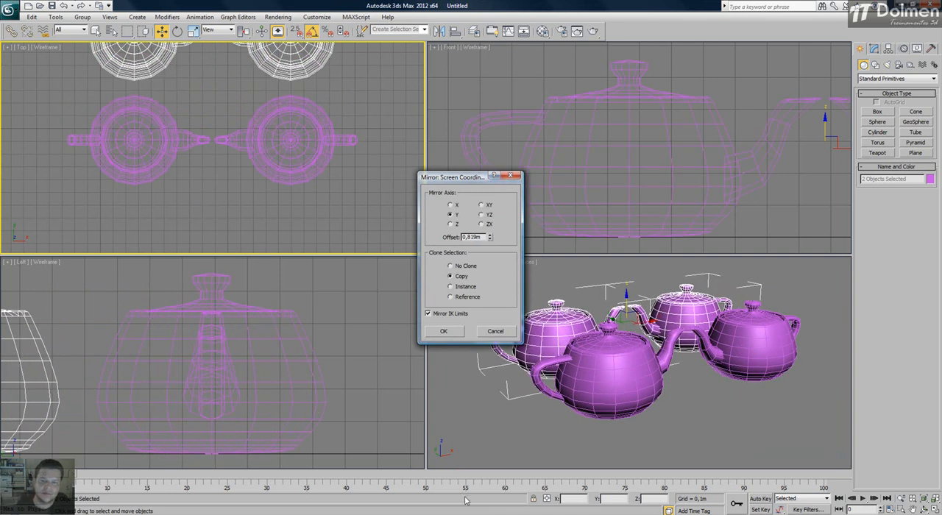
left_click(443, 331)
scroll(276, 143, "down", 3)
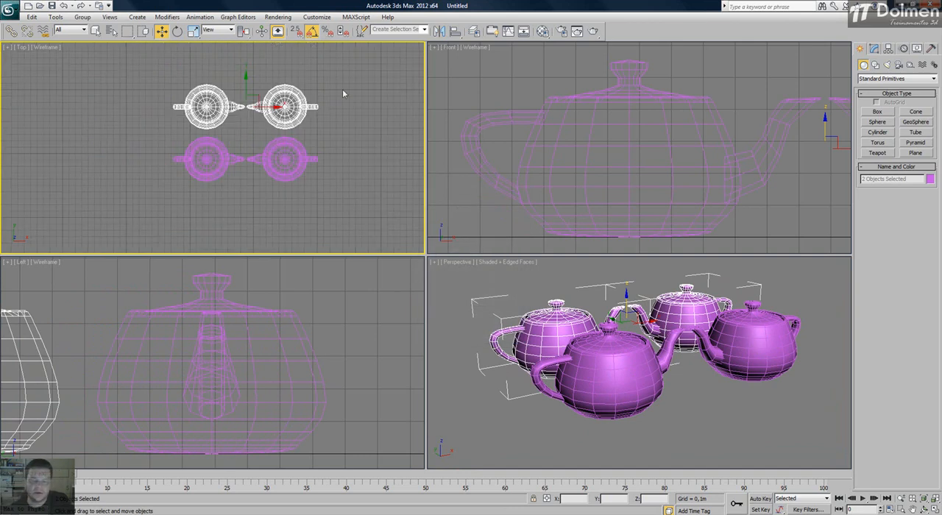
left_click(339, 96)
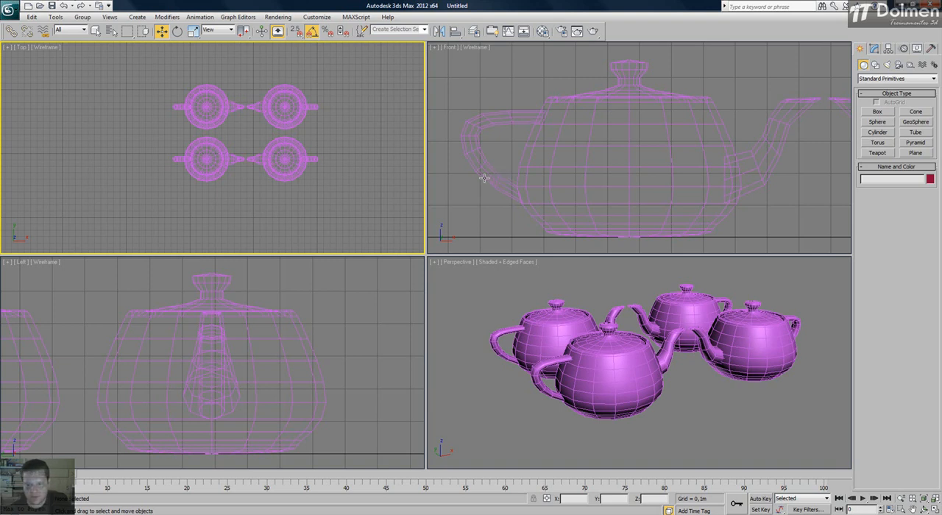
- Delete the three mirrored teapot copies, keeping only the original teapot
left_click_drag(218, 108, 221, 110)
key("Delete")
left_click(297, 156)
key("Delete")
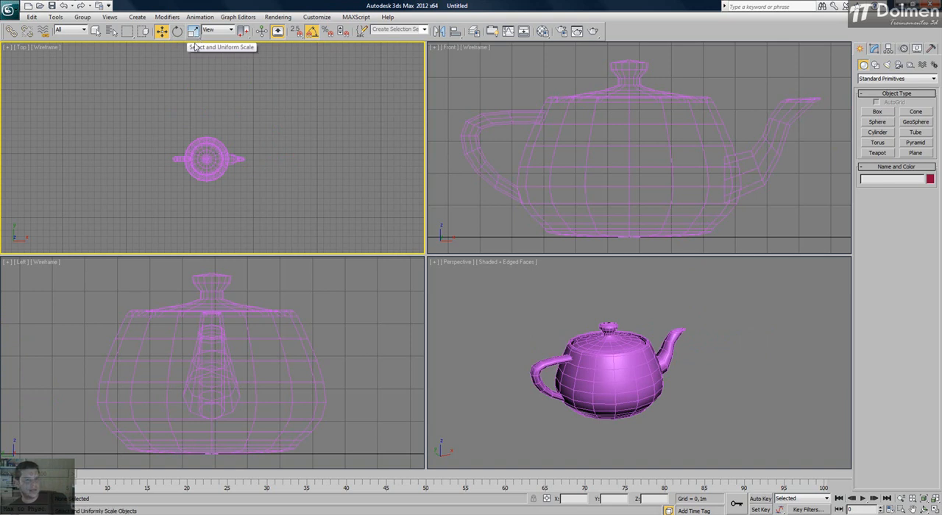
- Clone the original teapot along X to X 4,678 m as one independent Copy named Teapot003
left_click_drag(240, 123, 171, 193)
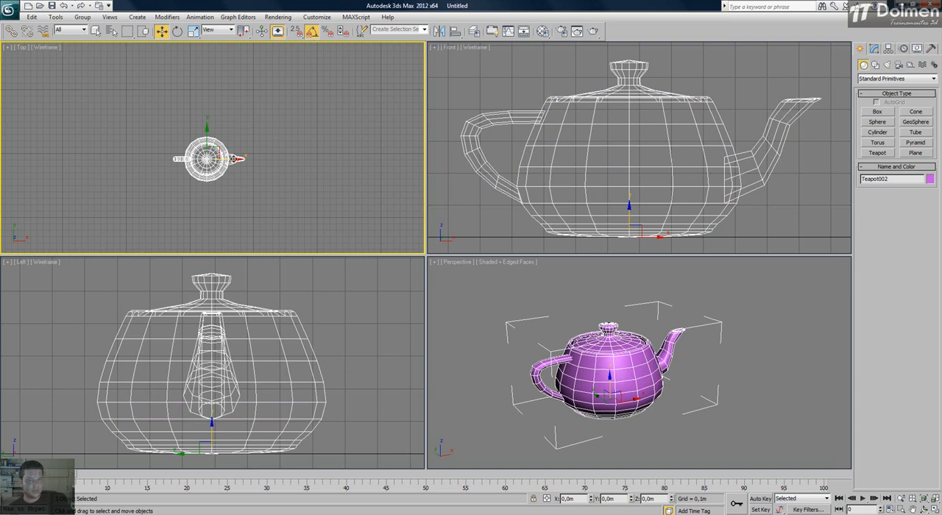
left_click_drag(232, 158, 321, 161, "shift")
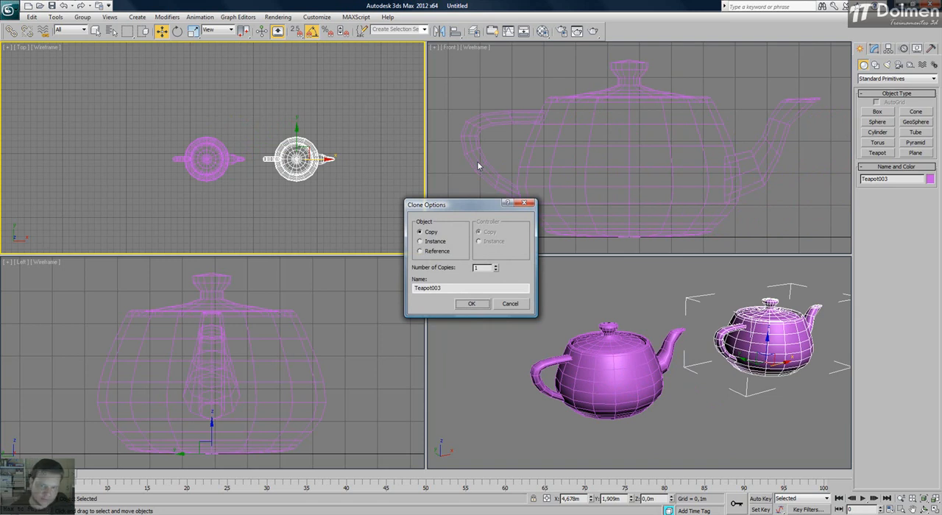
left_click(432, 248)
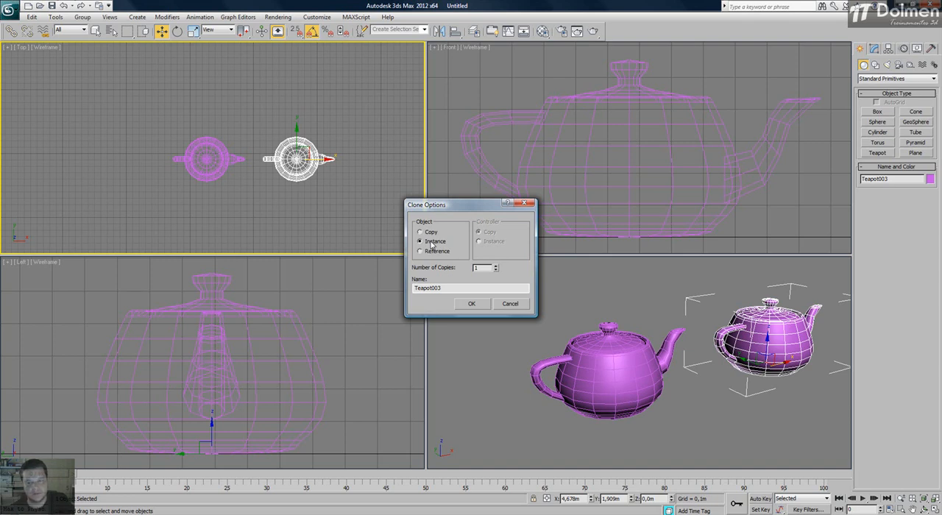
left_click(432, 232)
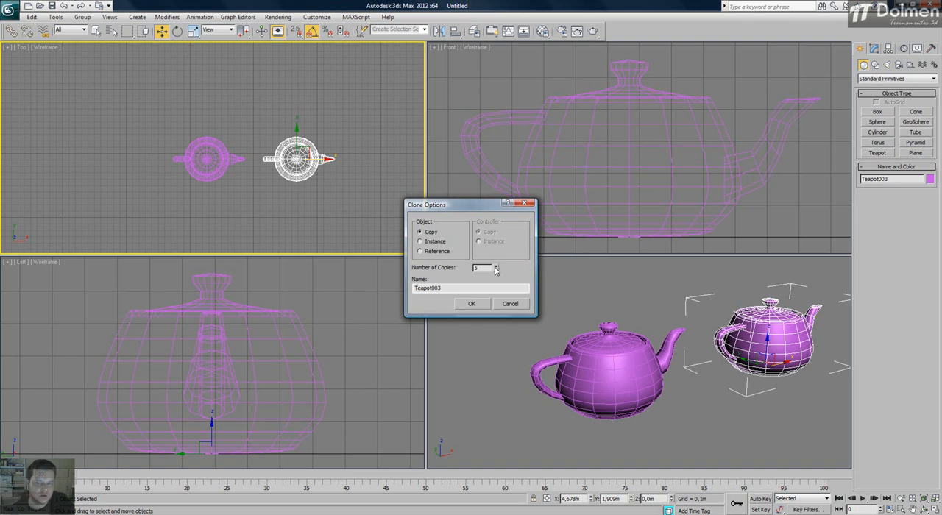
left_click_drag(452, 287, 410, 287)
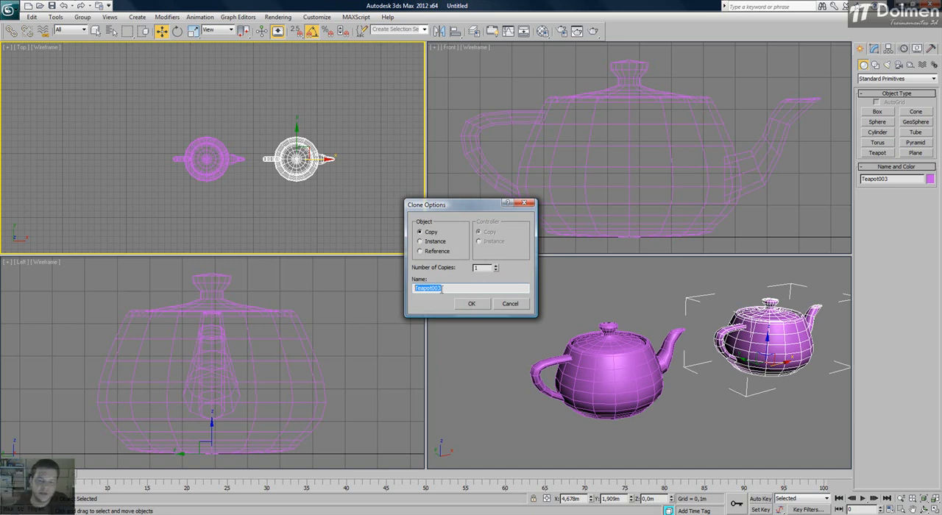
left_click(479, 307)
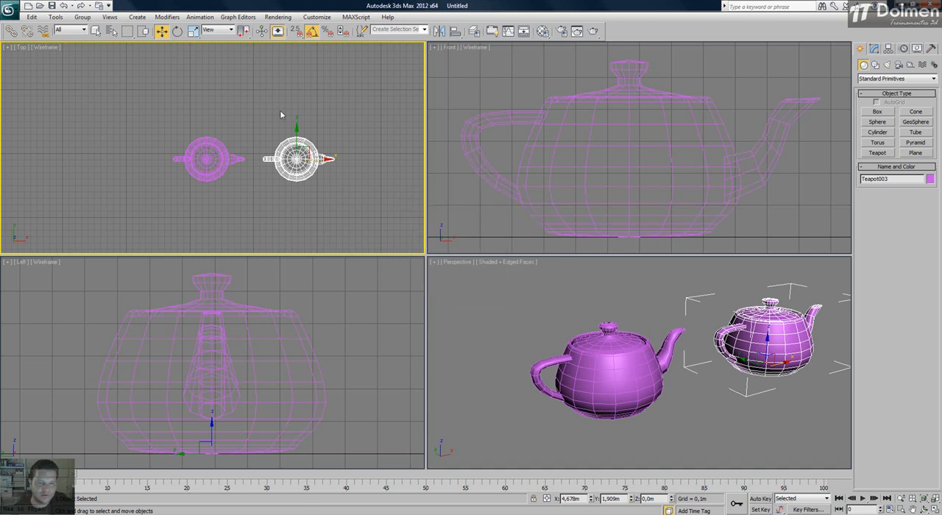
- Shift the cloned teapot about 0,179 m back along X, and delete it
left_click_drag(321, 158, 310, 158)
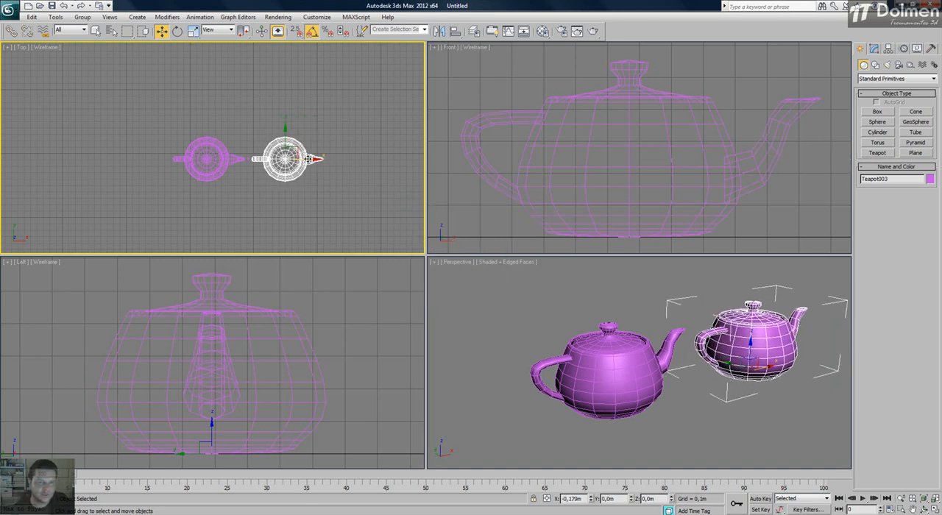
key("Delete")
- Clone the original teapot along X to about X 4,555 m as one independent Copy
left_click(207, 149)
left_click_drag(231, 161, 314, 162, "shift")
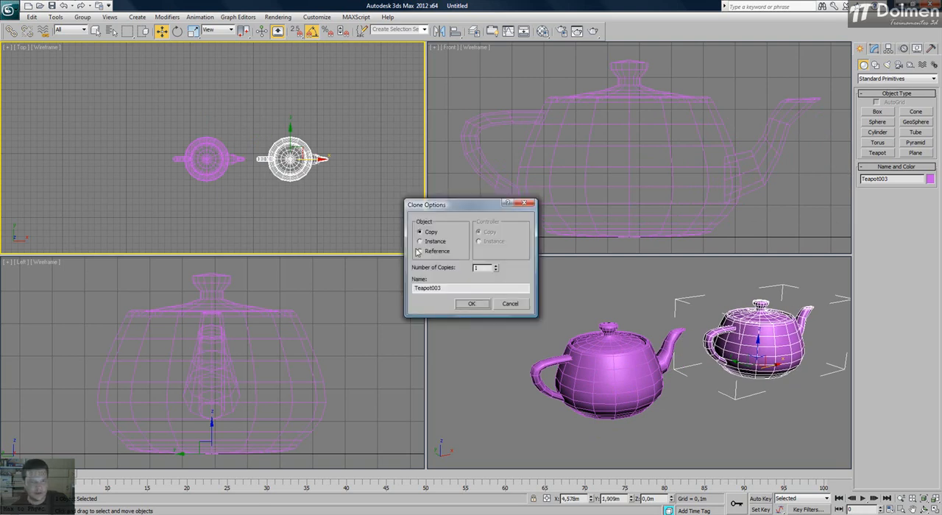
left_click(521, 304)
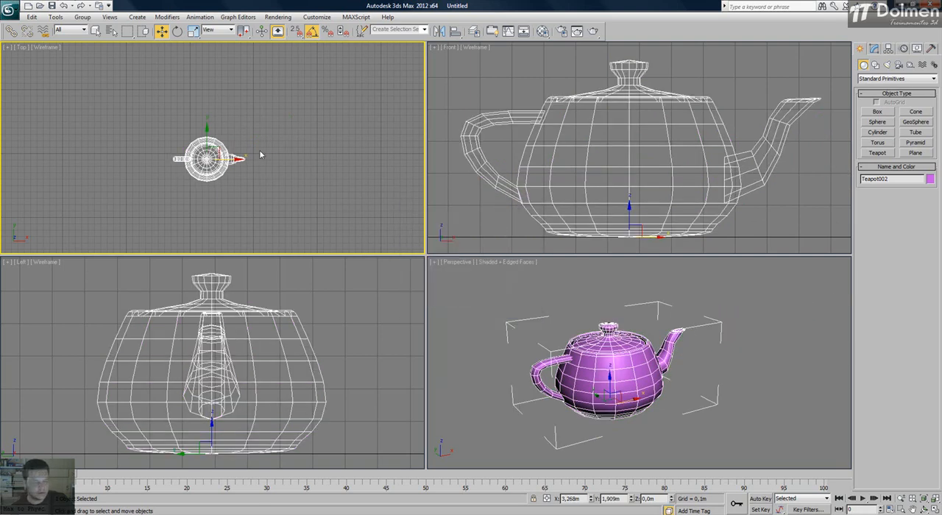
mouse_move(237, 157)
left_mouse_down("shift")
mouse_move(376, 165)
mouse_move(316, 171)
left_mouse_up("shift")
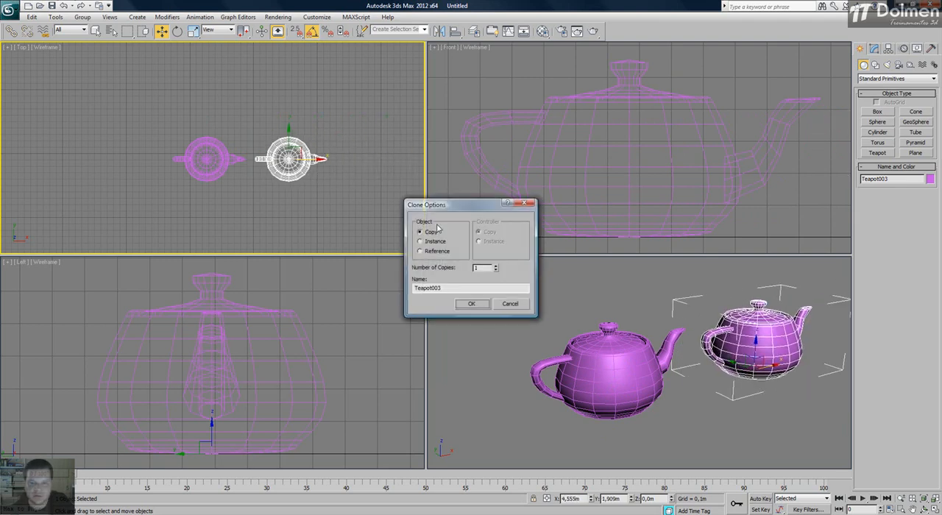
left_click(473, 304)
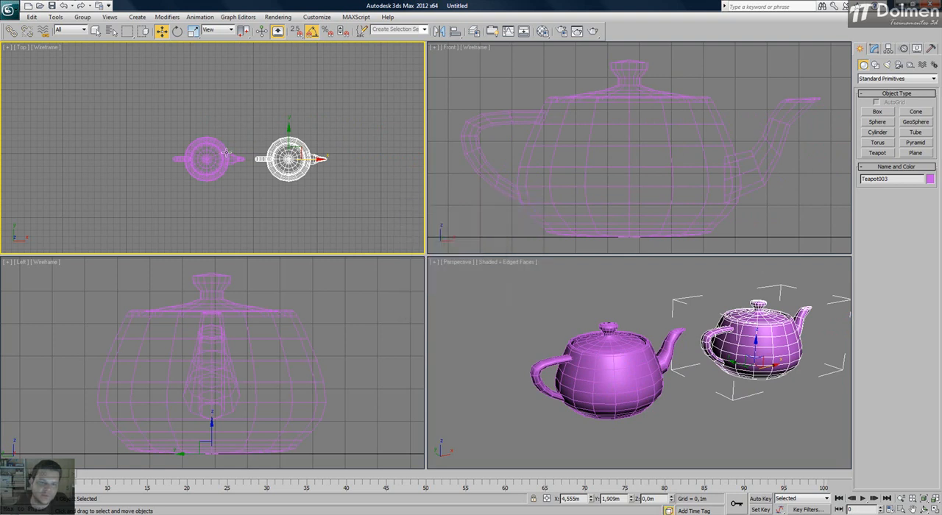
- Change the original teapot's object color to light green
left_click(215, 150)
left_click(930, 179)
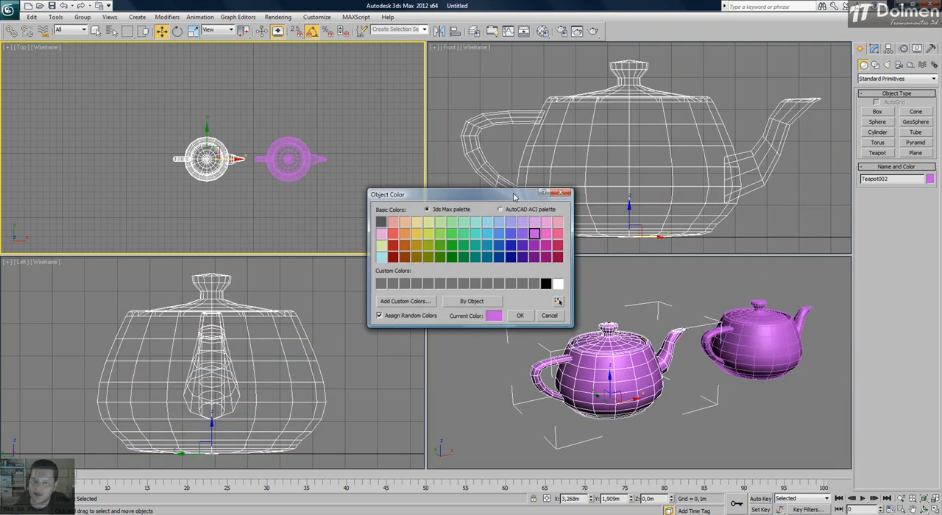
left_click(439, 224)
left_click(519, 315)
- Move the green original teapot slightly along X to about X 3,213 m
left_click(610, 359)
left_click_drag(610, 358, 612, 359)
left_click(693, 383)
left_click(599, 415)
left_click_drag(638, 398, 629, 401)
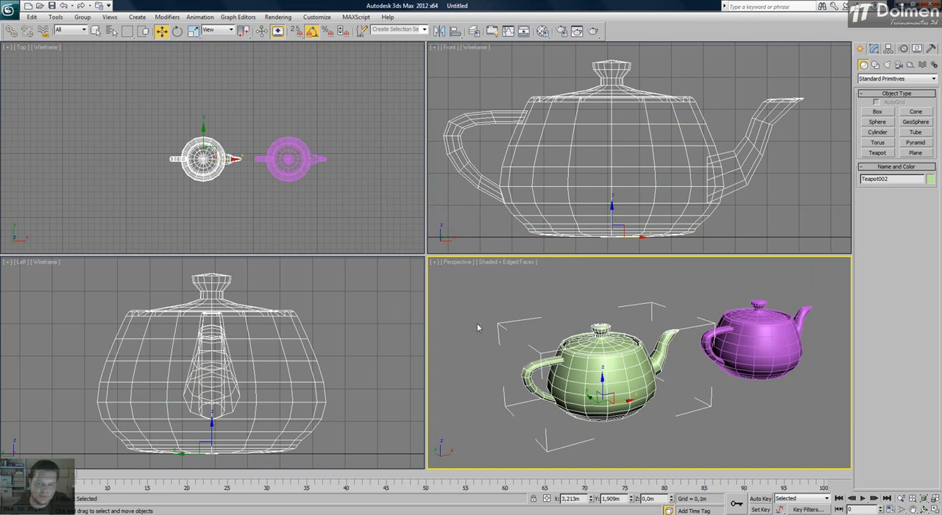
- Delete the purple teapot copy and select the green original teapot
left_click(303, 150)
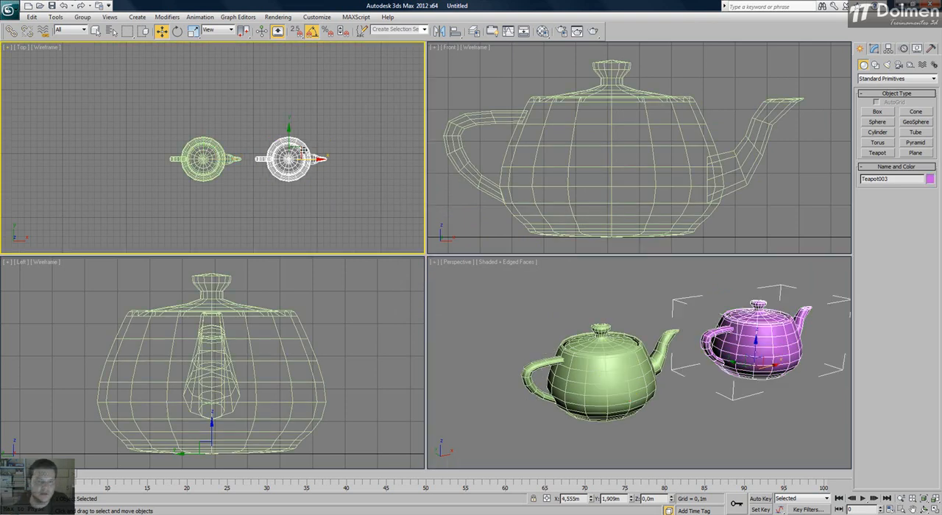
key("Delete")
left_click(236, 161)
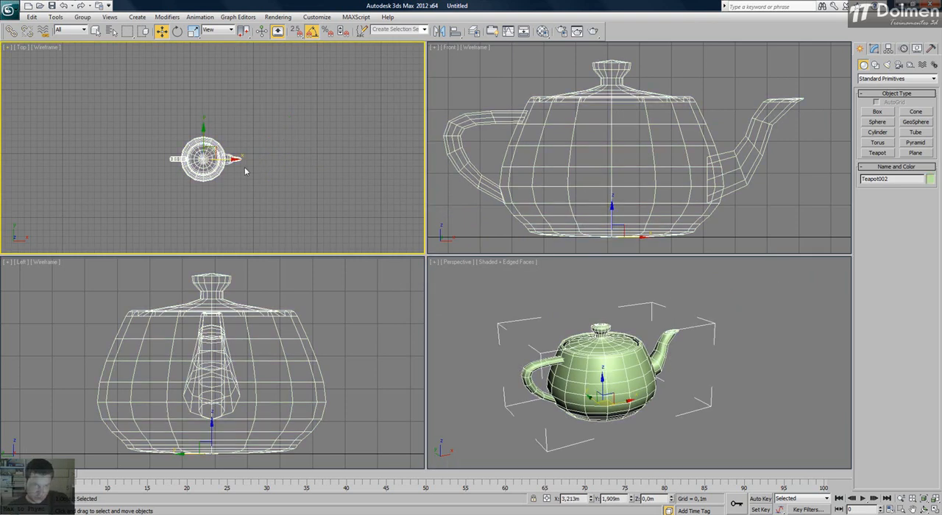
- Clone the green teapot along X as five Instances, with the first one at about X 4,456 m
middle_click_drag(235, 161, 167, 150)
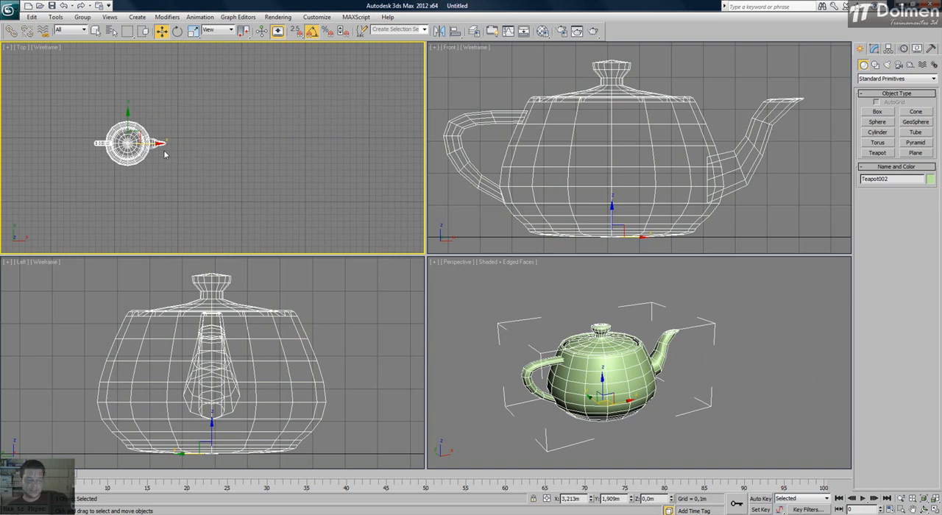
left_click_drag(149, 143, 230, 144, "shift")
left_click_drag(486, 267, 450, 272)
type("5")
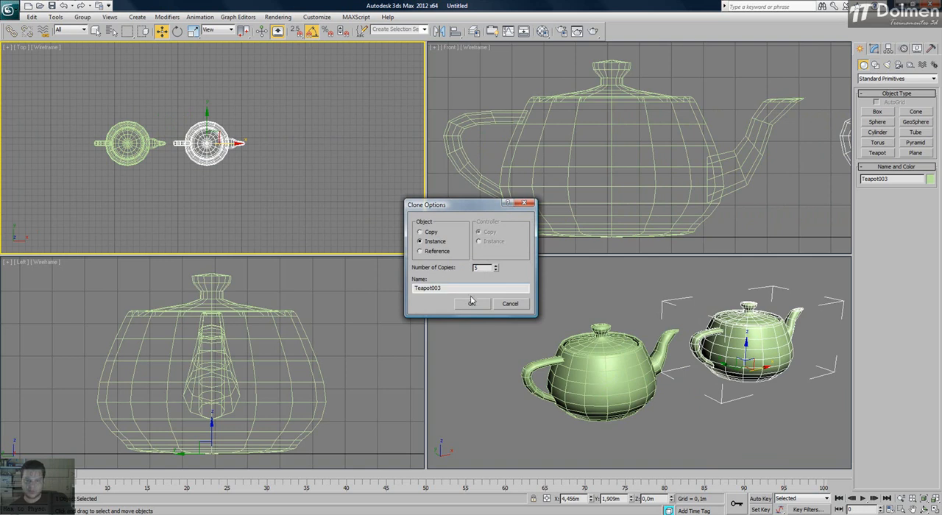
left_click(472, 303)
- Inspect the row of teapot instances by selecting them one after another, and reselect the original teapot
scroll(615, 344, "down", 2)
scroll(615, 343, "down", 3)
scroll(616, 336, "up", 1)
left_click(631, 377)
left_click(671, 367)
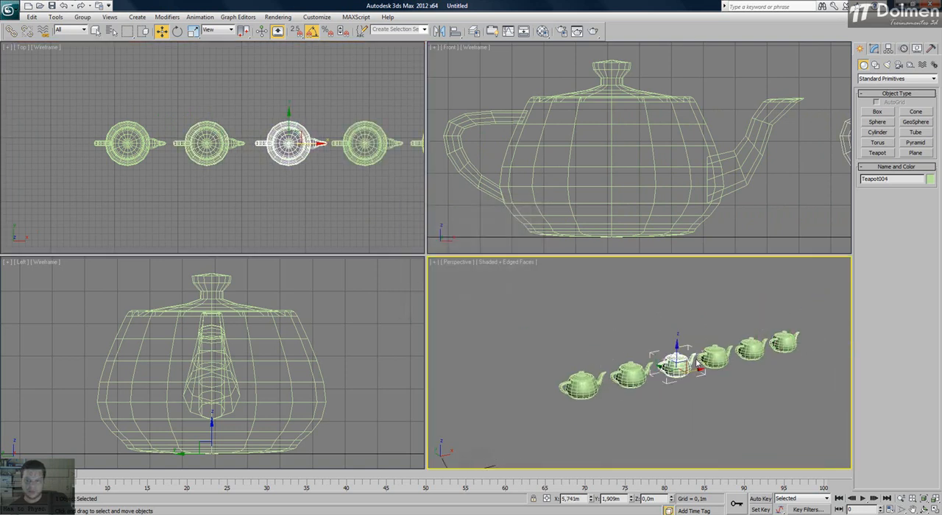
left_click(710, 355)
left_click(749, 347)
left_click(783, 340)
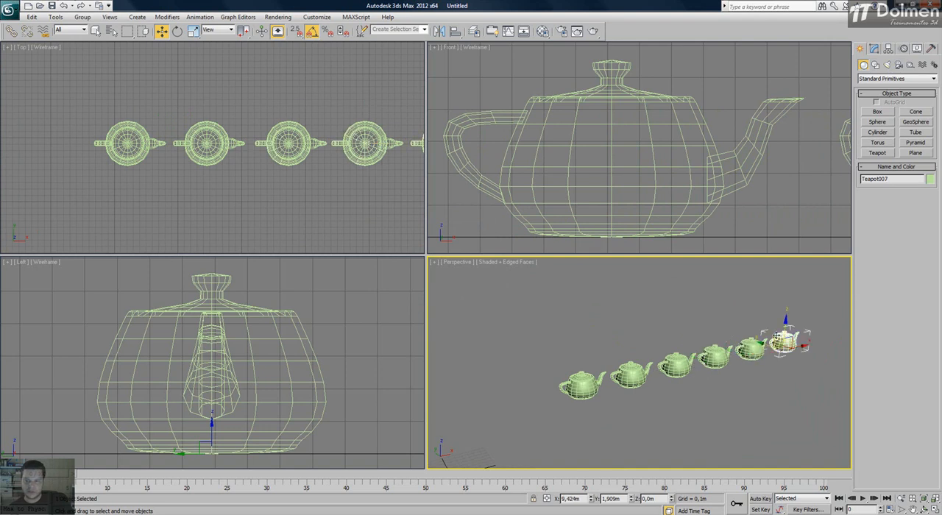
left_click(579, 384)
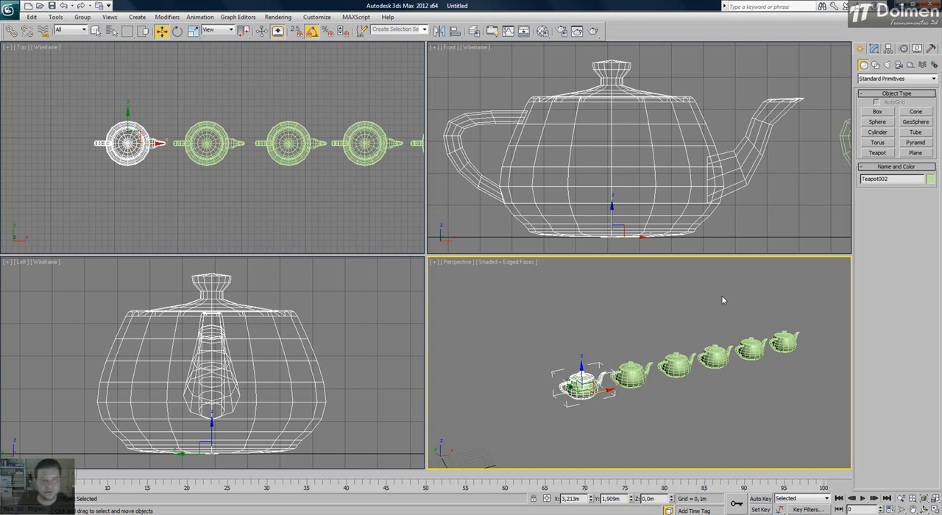
- Delete the five cloned teapots, keeping only the original
scroll(246, 157, "down", 3)
middle_click_drag(283, 165, 276, 166)
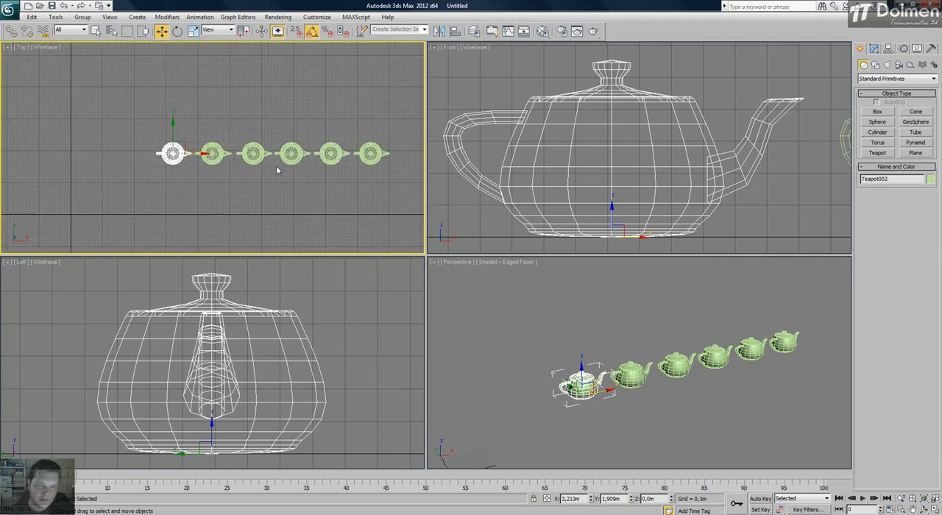
mouse_move(409, 141)
left_mouse_down()
mouse_move(211, 172)
mouse_move(279, 151)
left_mouse_up()
key("Delete")
- Clone the original teapot along X to about X 4,493 m as one Instance named 000
left_click(176, 154)
scroll(176, 154, "up", 4)
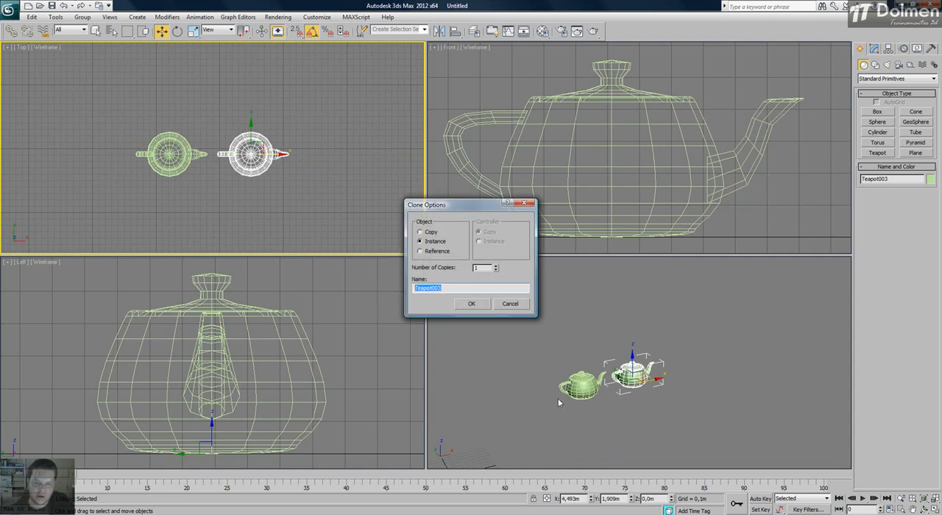
type("000")
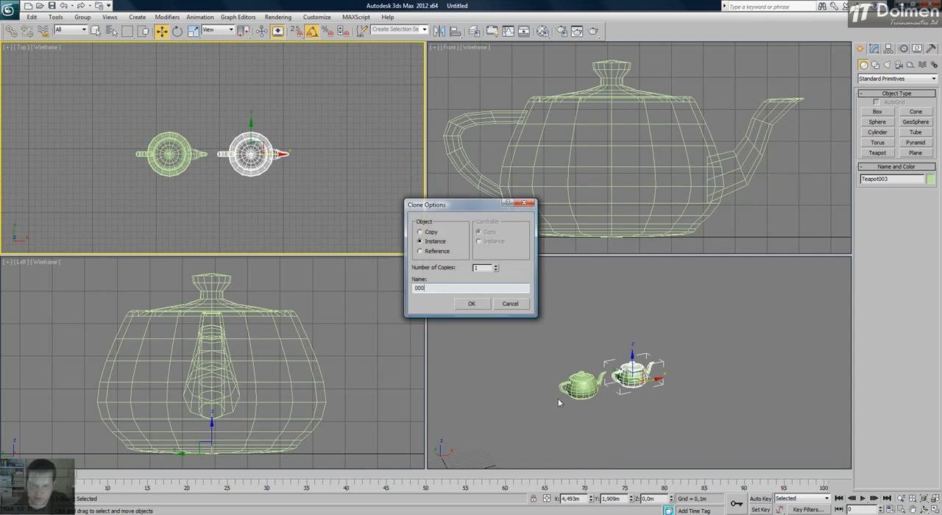
left_click(473, 304)
- Compare the object names of the original teapot and its instance
left_click(262, 177)
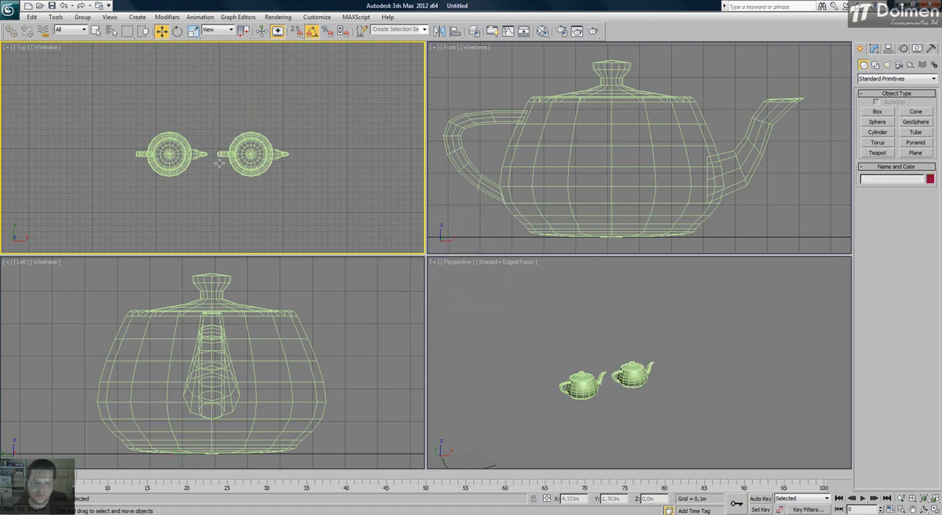
left_click(171, 152)
double_click(889, 180)
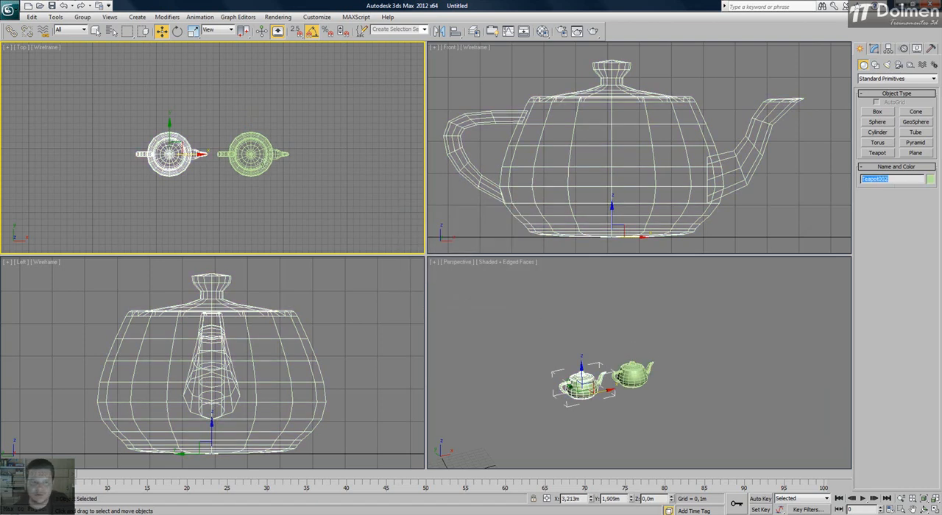
left_click(263, 165)
double_click(886, 180)
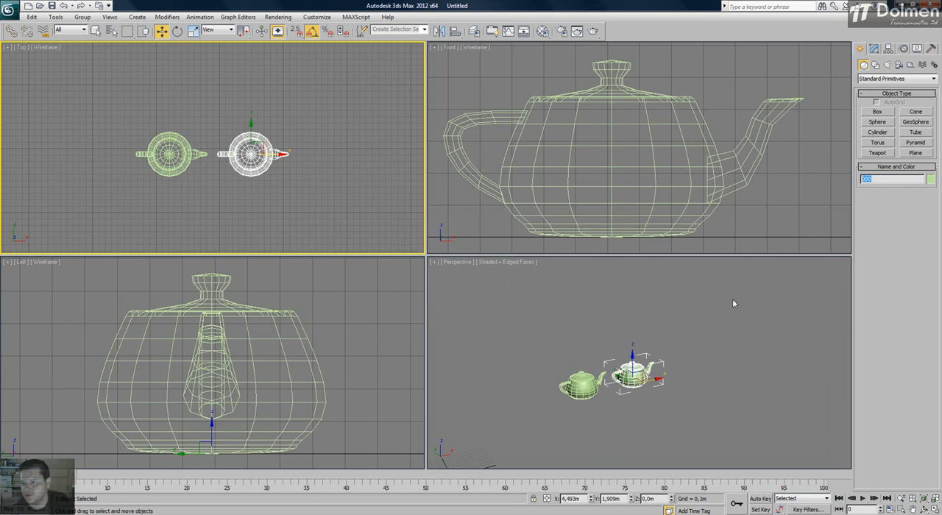
- Delete the teapot instance named 000
left_click(331, 123)
left_click(261, 171)
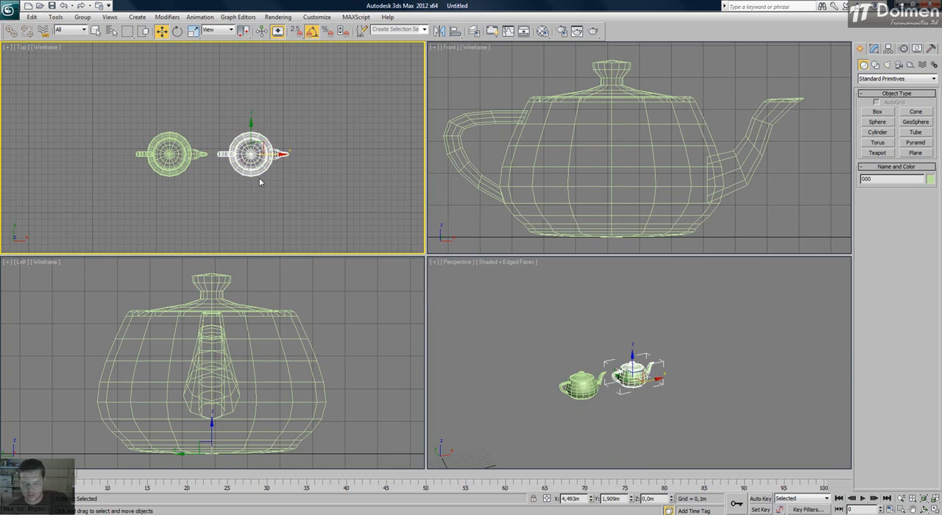
key("Delete")
- Clone the original teapot in place as an independent Copy named Teapot003
left_click(563, 341)
key("ctrl+shift+z")
left_click(243, 151)
scroll(243, 151, "down", 3)
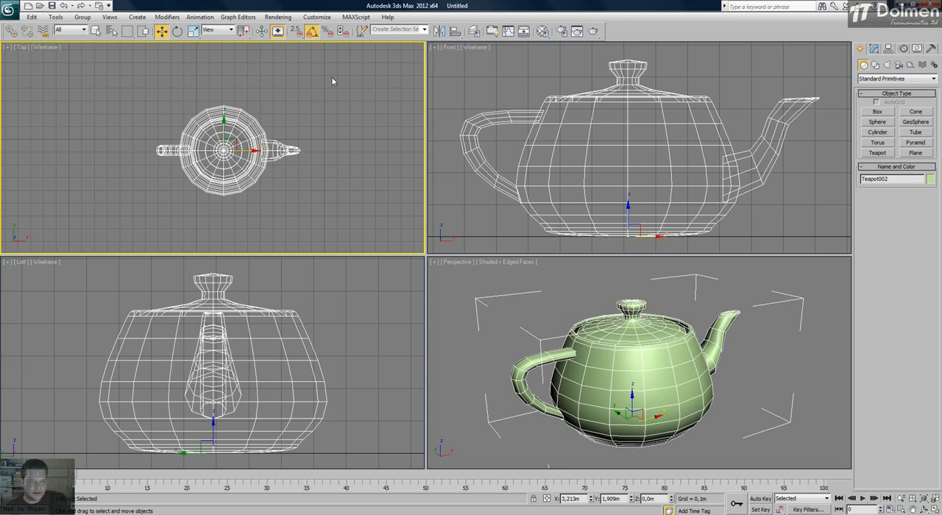
key("ctrl+v")
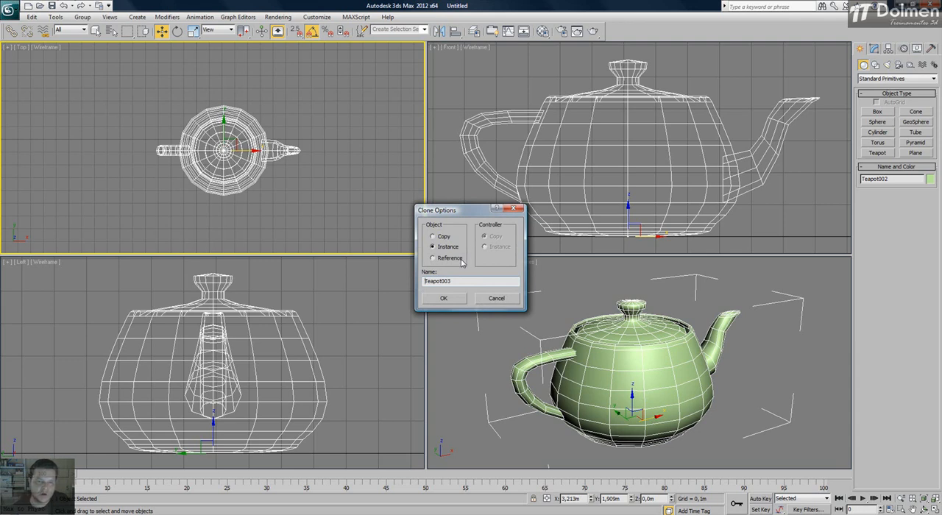
left_click(443, 237)
left_click(443, 298)
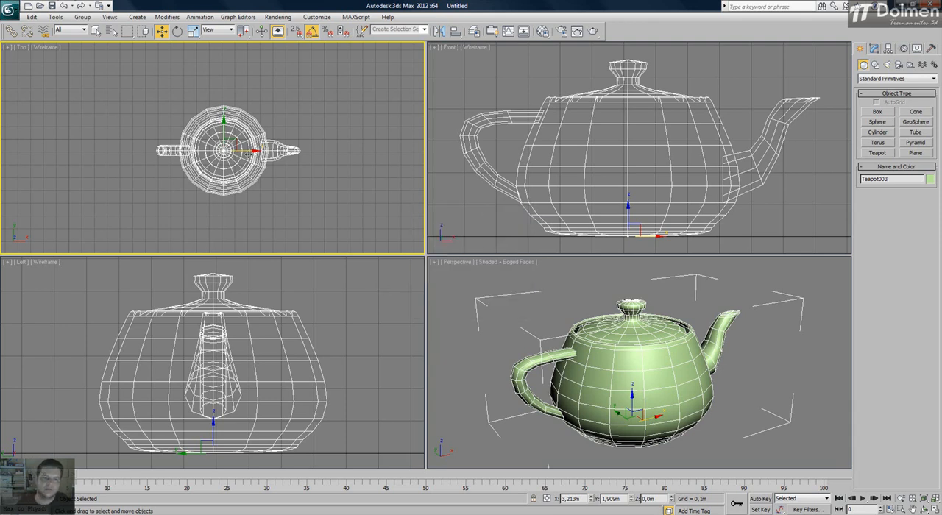
- Move the overlapping teapot copy along X to about X 4,433 m, and delete it
middle_click_drag(278, 172, 249, 170)
left_click_drag(215, 147, 371, 148)
scroll(741, 321, "down", 3)
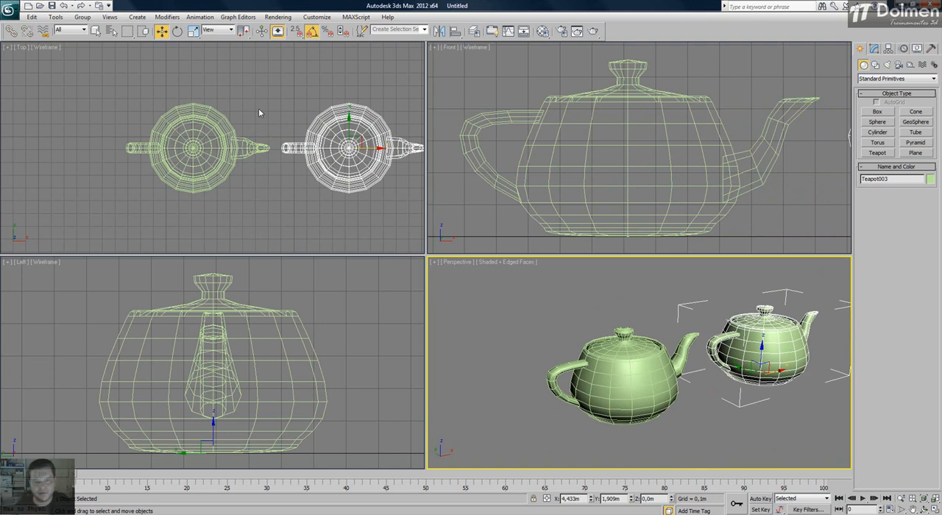
key("Delete")
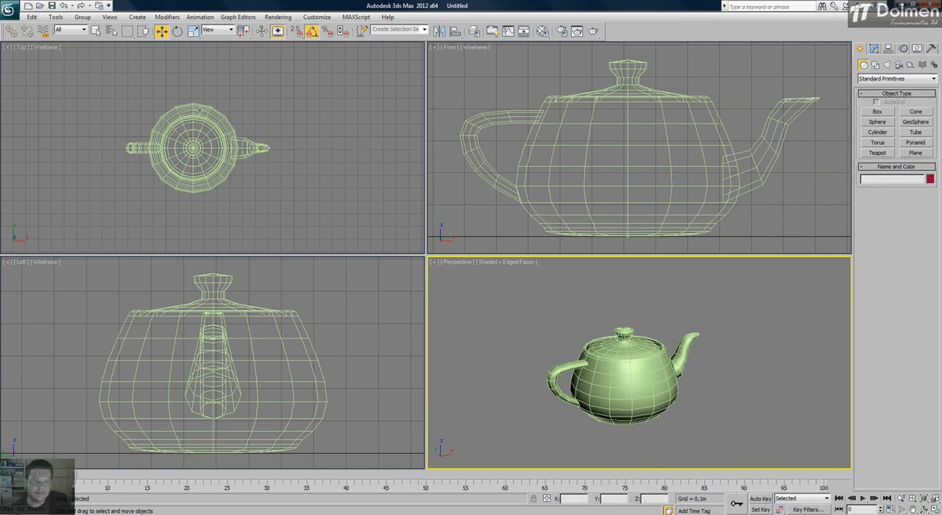
- Clone the original teapot by rotating it 50° about Z, creating three Instances
left_click(195, 116)
left_click(178, 30)
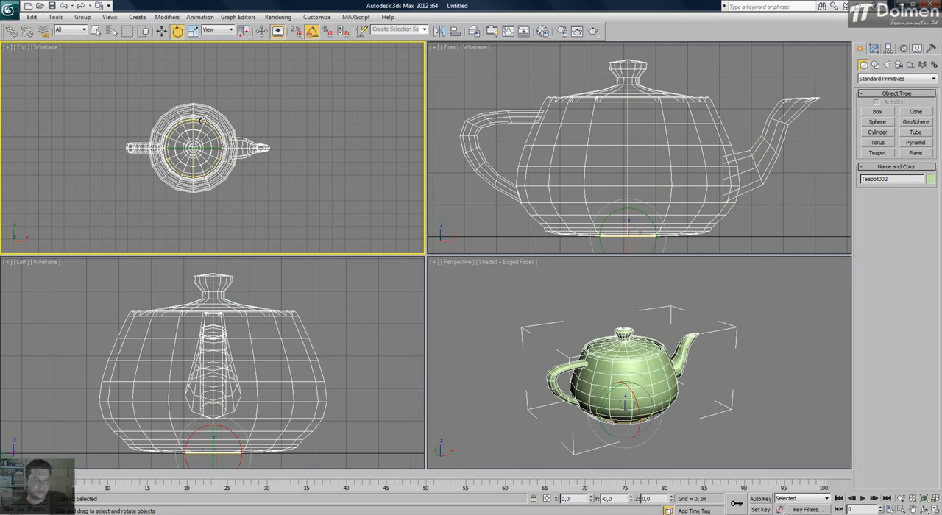
left_click_drag(156, 131, 156, 161, "shift")
type("3")
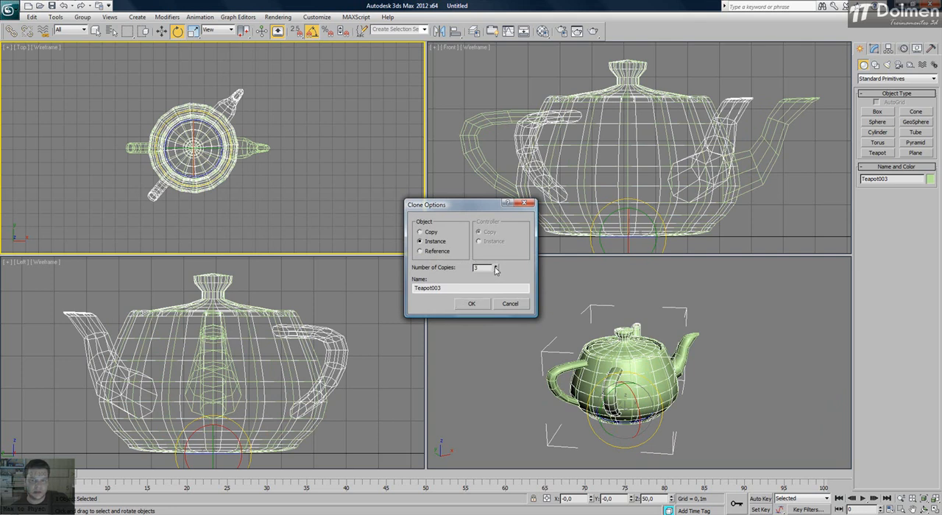
left_click(471, 304)
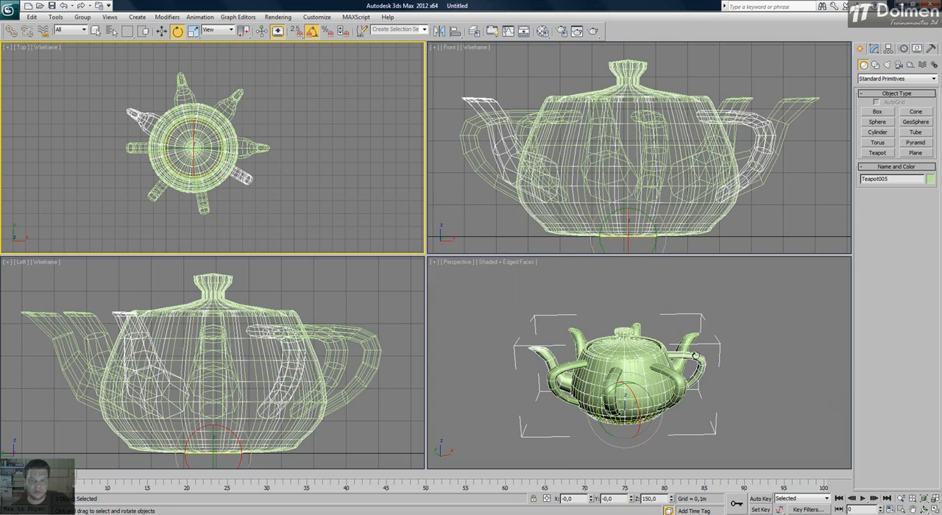
- Undo the rotated cloning of the teapot
left_click(728, 376)
middle_click_drag(703, 339, 531, 366, "alt")
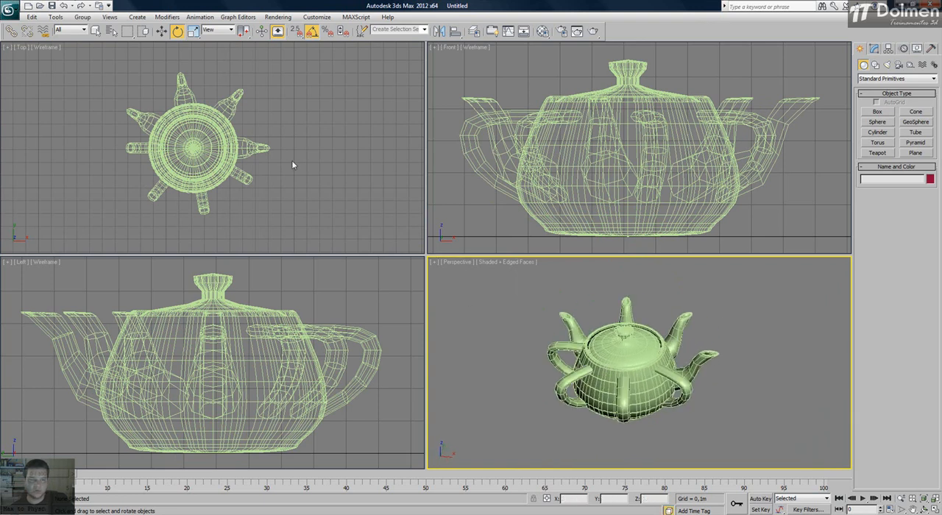
key("ctrl+z")
key("ctrl+z")
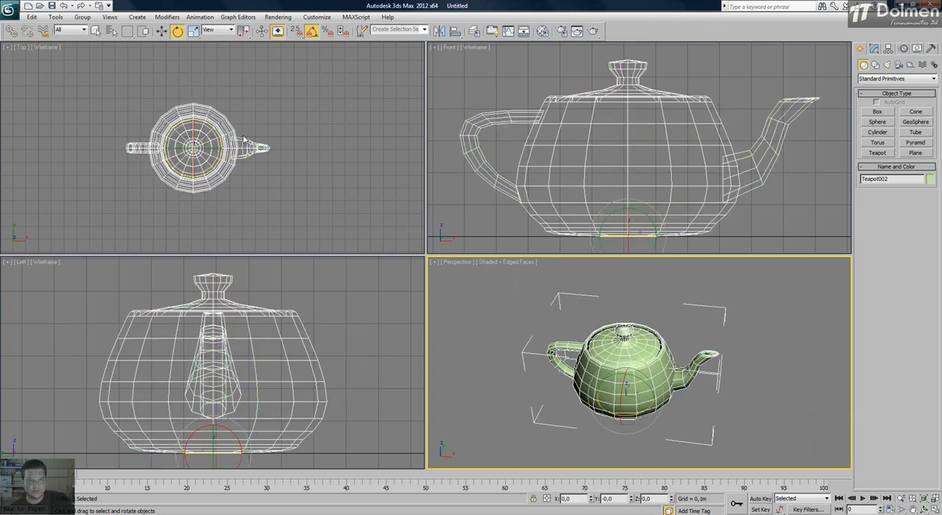
- Clone the original teapot by scaling it uniformly to about 80,523 %, creating one Instance named Teapot003
left_click(193, 30)
mouse_move(197, 147)
left_mouse_down("shift")
mouse_move(202, 100)
mouse_move(208, 177)
mouse_move(209, 159)
left_mouse_up("shift")
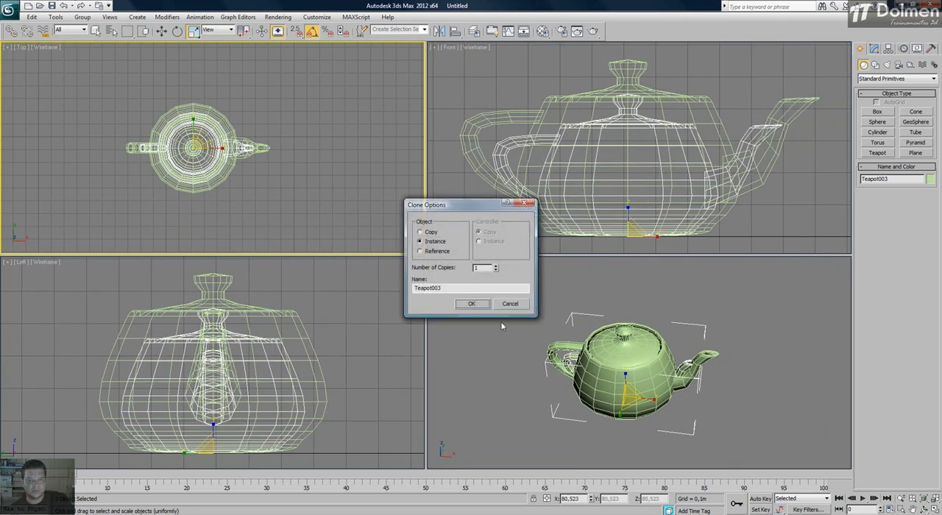
left_click(471, 303)
- Move the smaller teapot instance along X to about X 4,263 m beside the original, and keep it selected
key("w")
left_click_drag(223, 148, 357, 149)
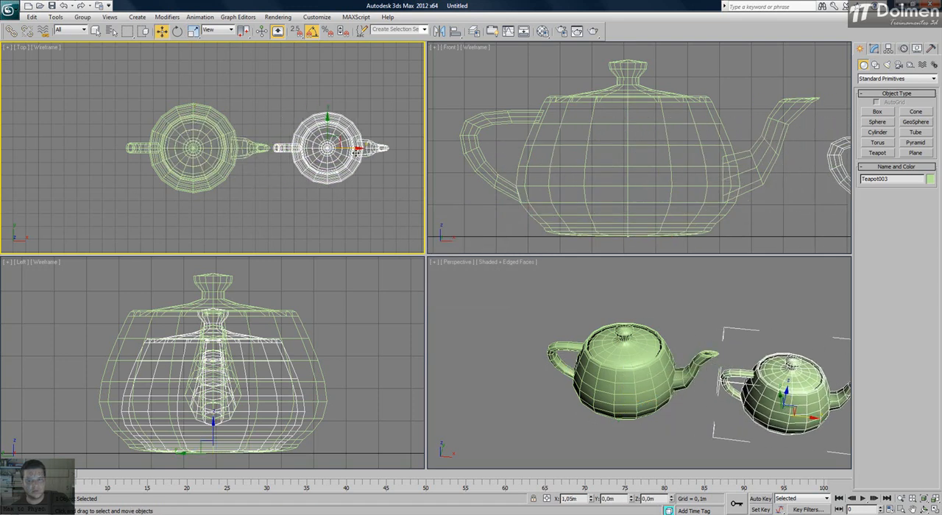
left_click(276, 180)
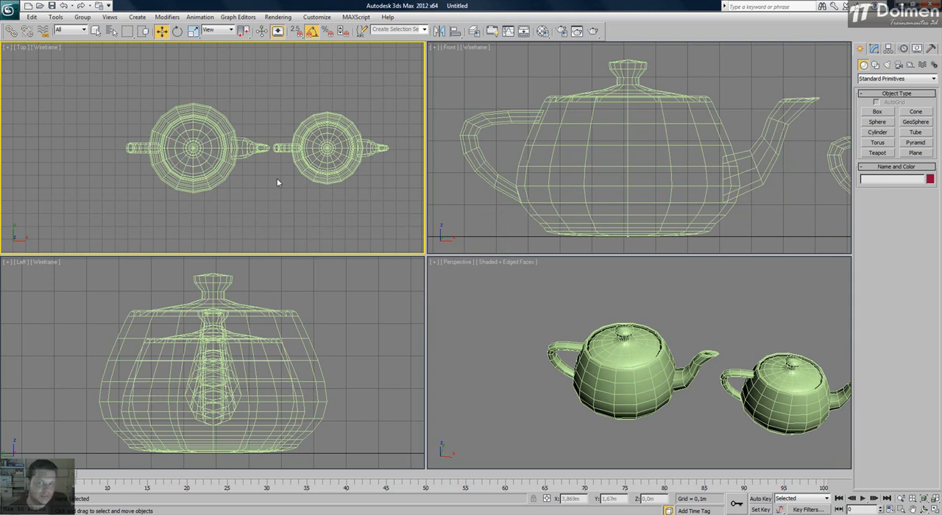
left_click(305, 138)
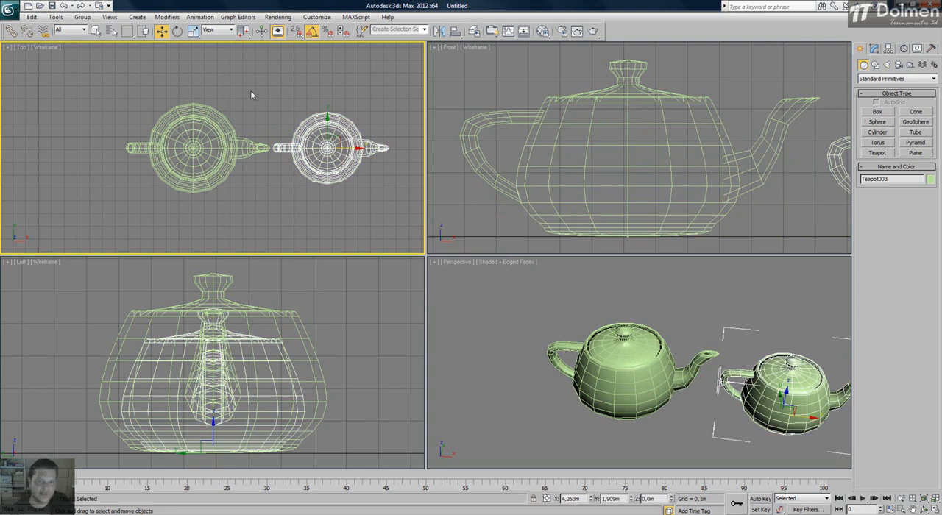
- Delete the smaller teapot instance beside the original and leave nothing selected
key("Delete")
left_click(217, 119)
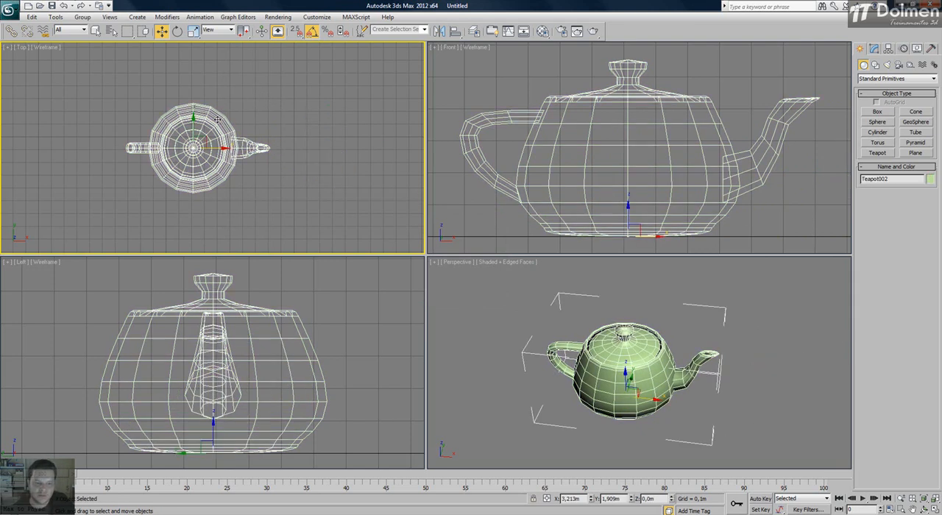
left_click(338, 98)
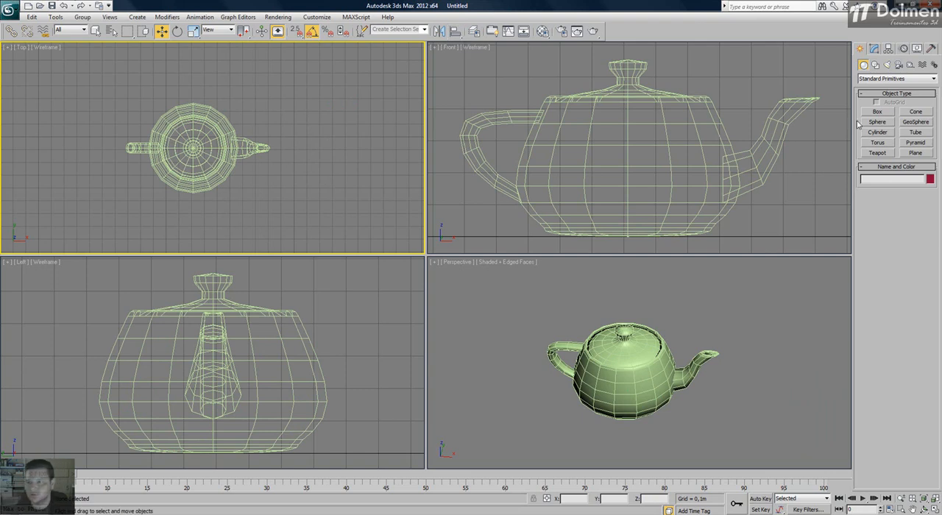
- Create a flat box below the teapot in the Top view, about 1,83 m long, 3,2 m wide and 0,09 m high
left_click(877, 111)
scroll(276, 132, "down", 5)
middle_click_drag(276, 133, 204, 125)
left_click_drag(202, 153, 274, 194)
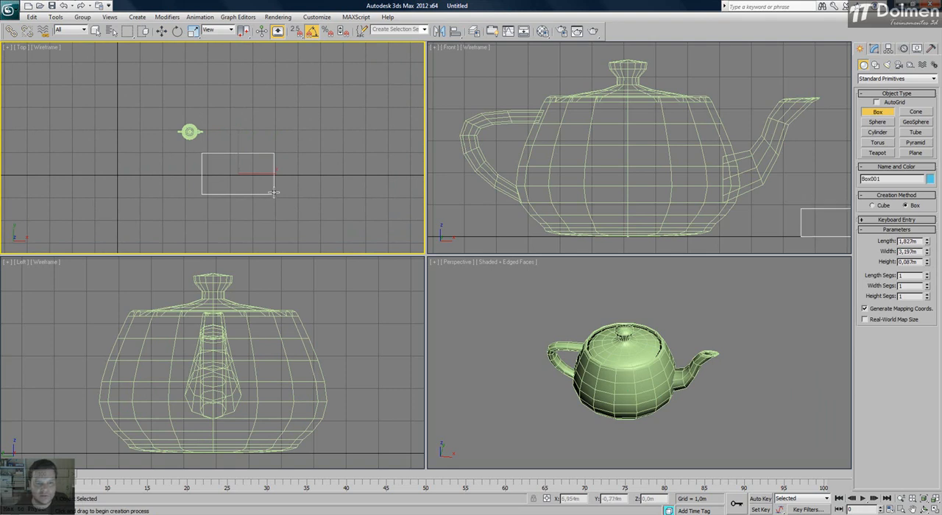
left_click(274, 192)
- Raise the box in the Front view to about Z 1,405 m and frame it in the Perspective view
scroll(661, 170, "down", 6)
key("w")
middle_click_drag(689, 172, 616, 183)
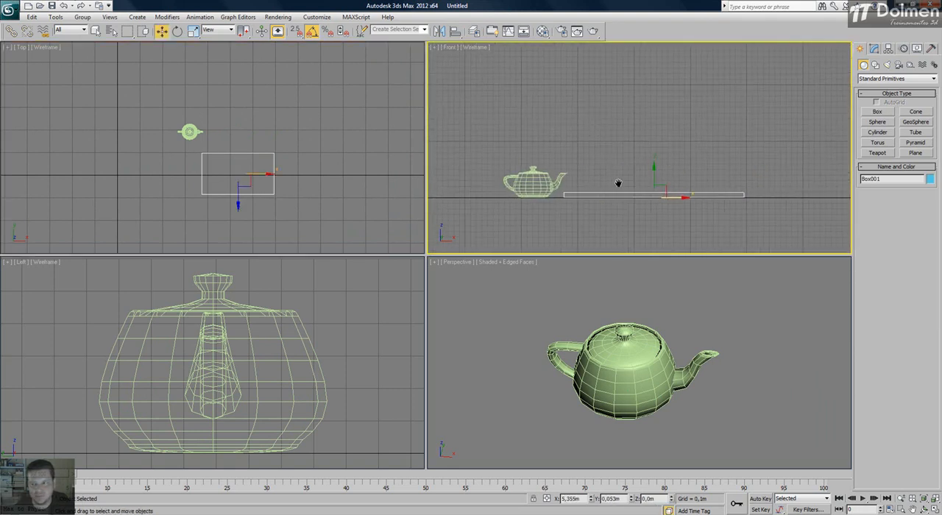
left_click_drag(662, 175, 661, 96)
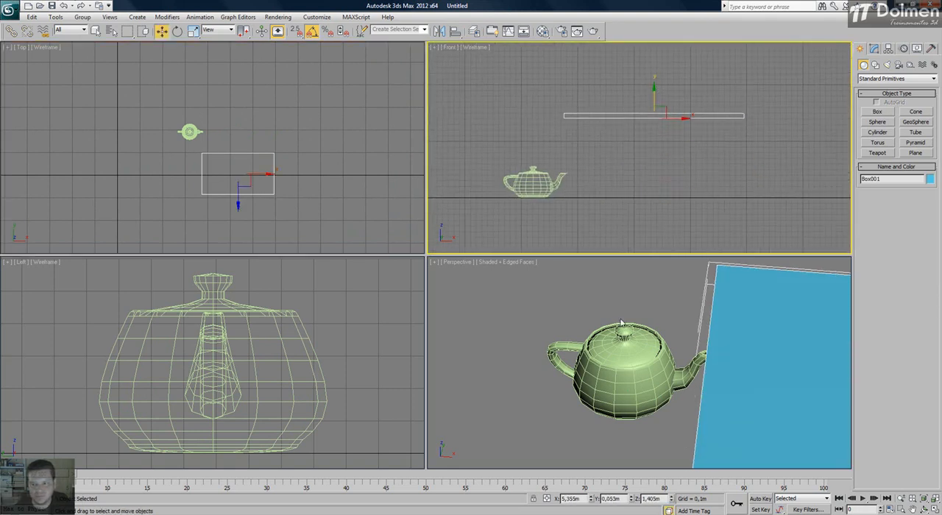
right_click(615, 325)
key("z")
middle_click_drag(573, 371, 531, 367, "alt")
- Move the teapot over the middle of the box in the Top view, to about X 5,491 m and Y 0,002 m
right_click(219, 168)
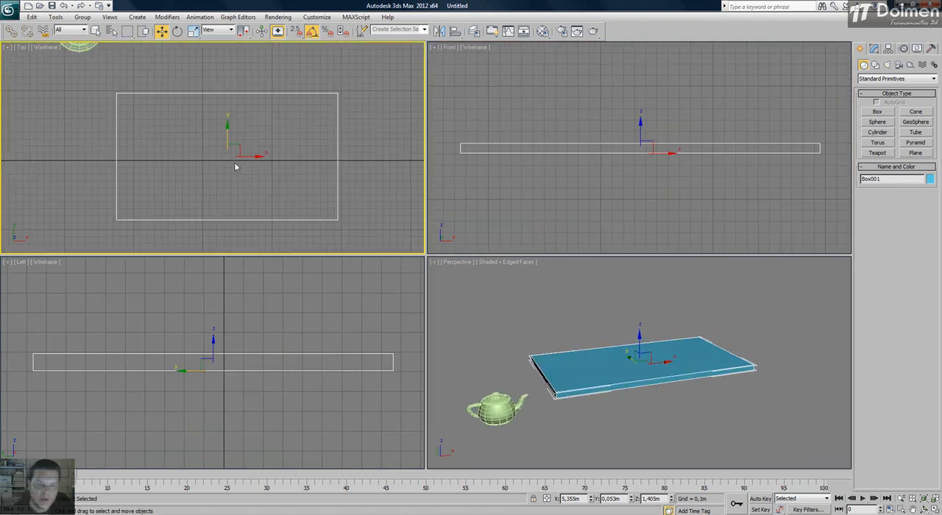
scroll(241, 167, "down", 3)
left_click(103, 70)
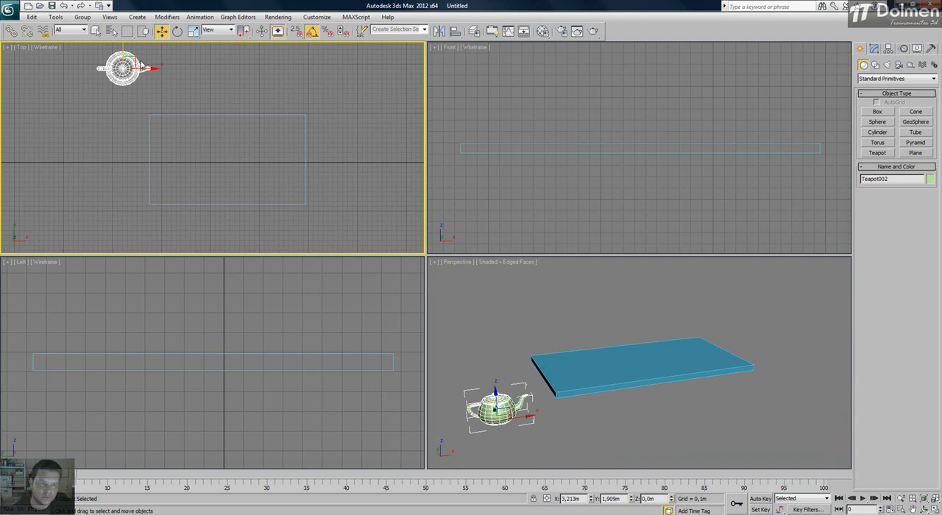
left_click_drag(123, 66, 236, 159)
- Raise the teapot in the Front view until its base rests on the box's upper face, and inspect it in Perspective
right_click(653, 197)
scroll(640, 190, "down", 3)
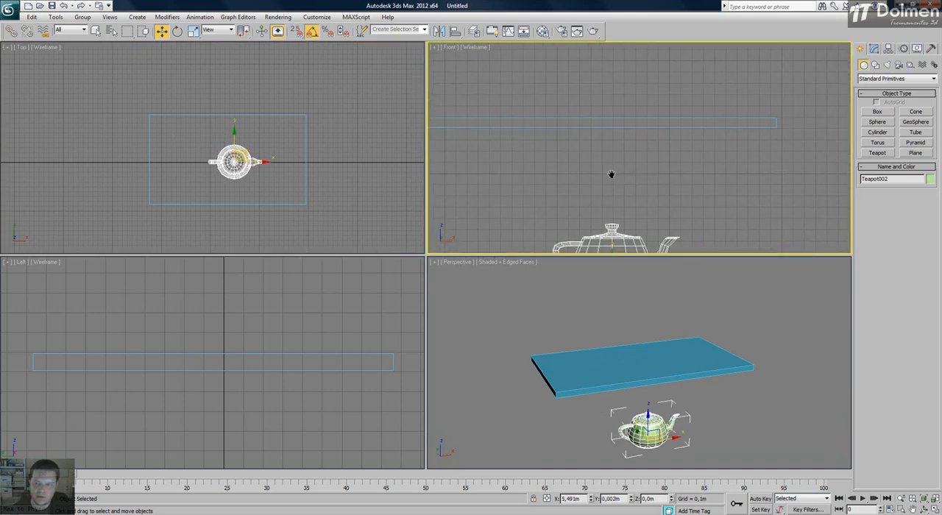
left_click_drag(618, 198, 630, 122)
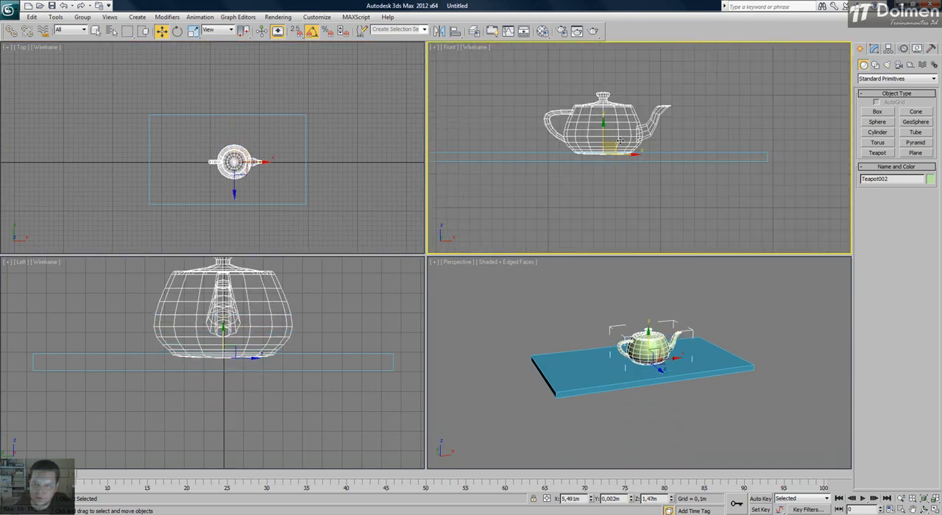
scroll(625, 141, "up", 5)
left_click_drag(575, 169, 580, 157)
left_click(591, 295)
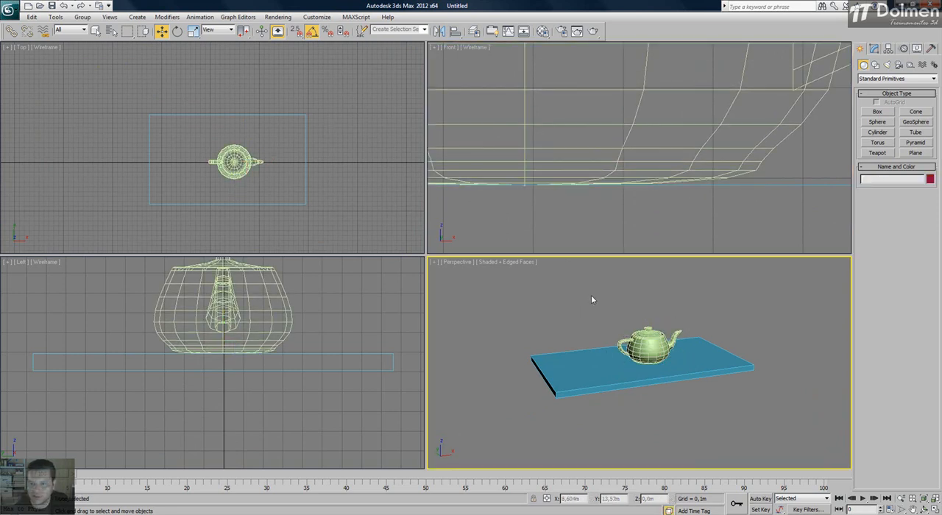
middle_click_drag(620, 341, 628, 365, "alt")
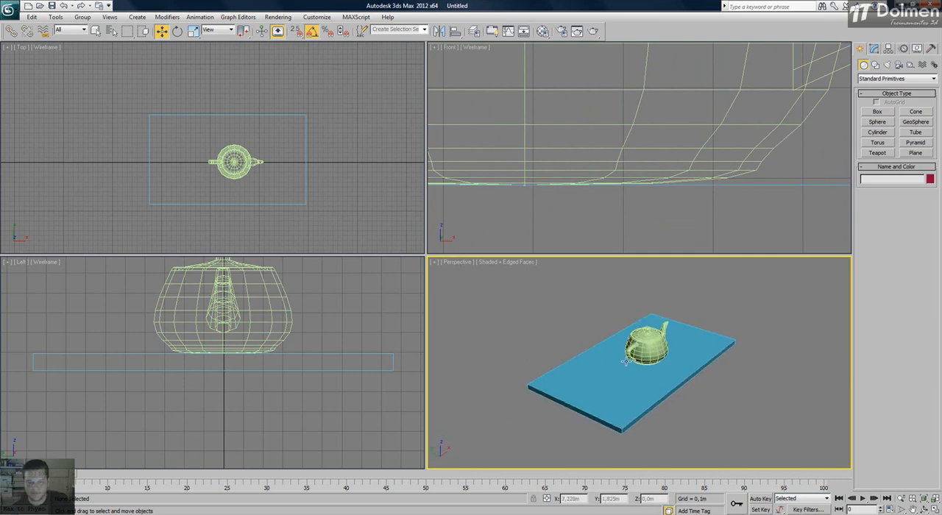
- Undo the manual moves of the teapot and frame both objects in the orthographic views
key("ctrl+z")
key("ctrl+z")
key("ctrl+z")
key("ctrl+z")
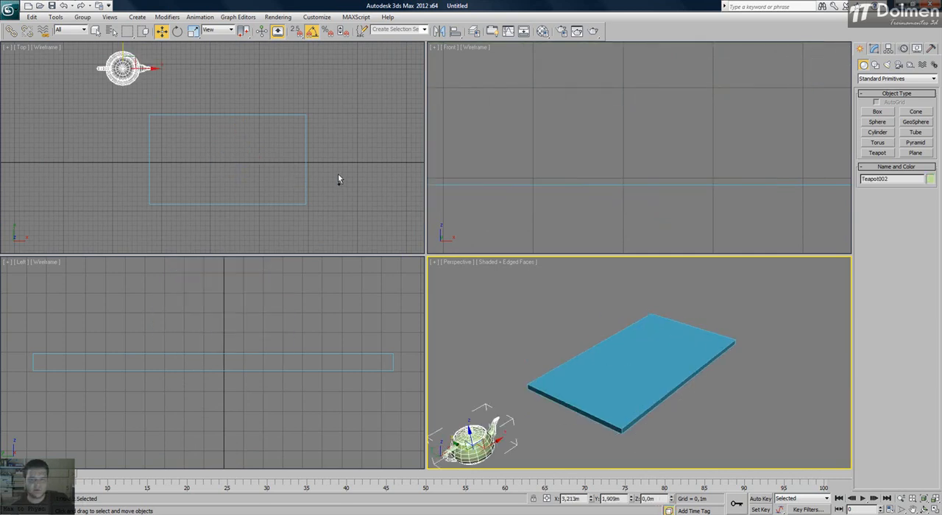
scroll(325, 171, "down", 2)
scroll(705, 168, "down", 2)
scroll(705, 168, "down", 2)
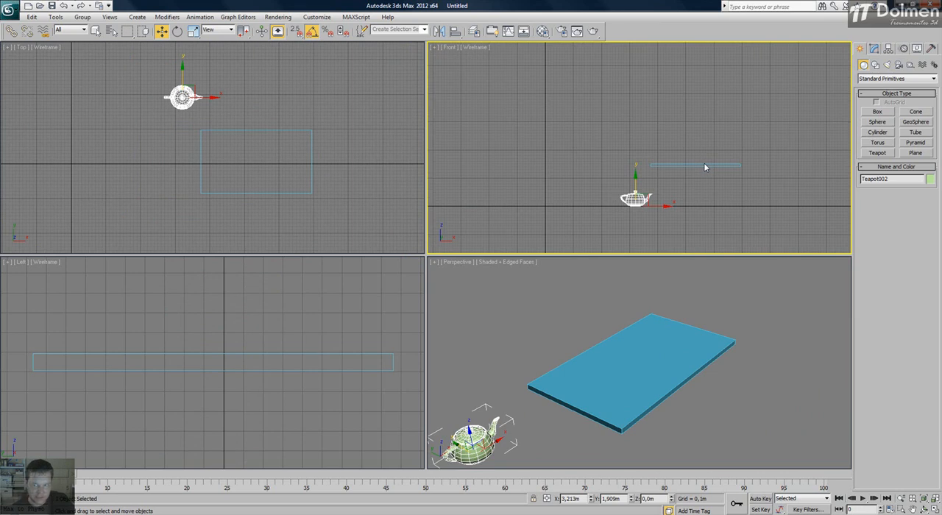
scroll(274, 334, "down", 3)
middle_click_drag(244, 334, 233, 336)
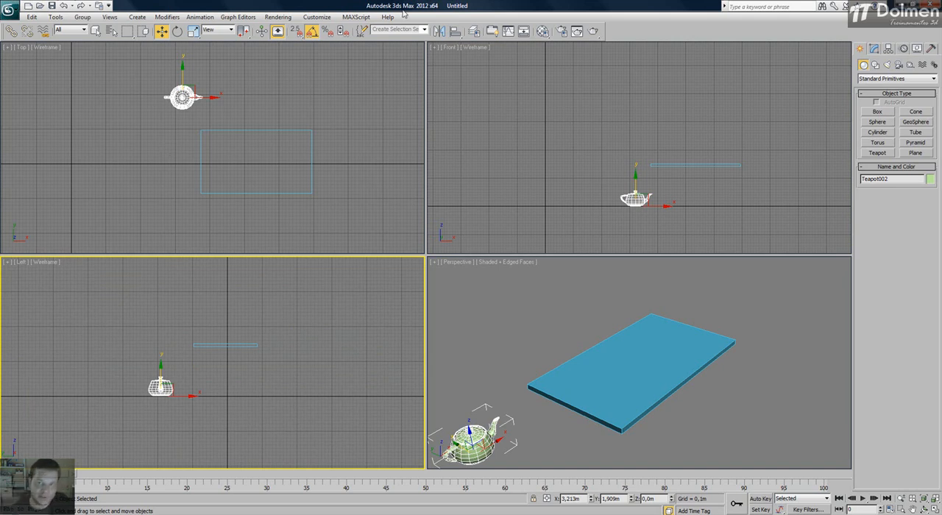
left_click(455, 31)
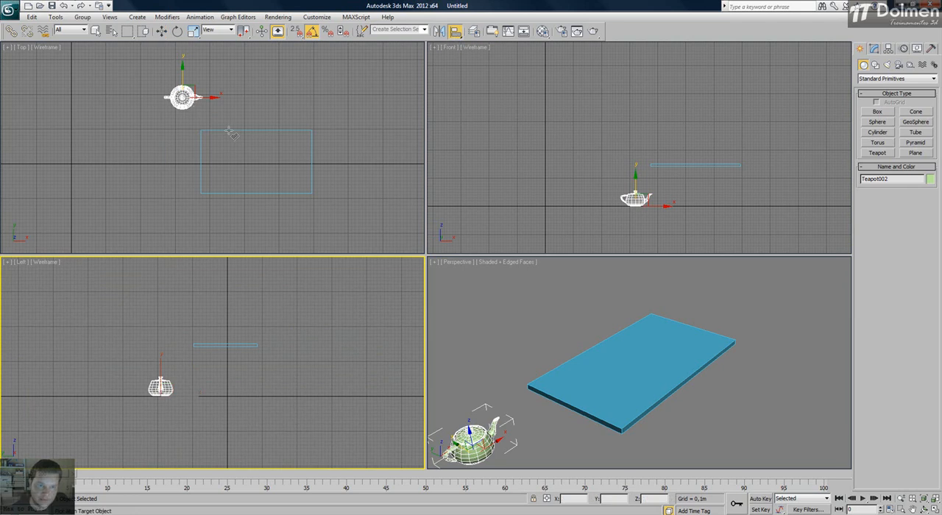
left_click(242, 153)
left_click_drag(460, 168, 448, 157)
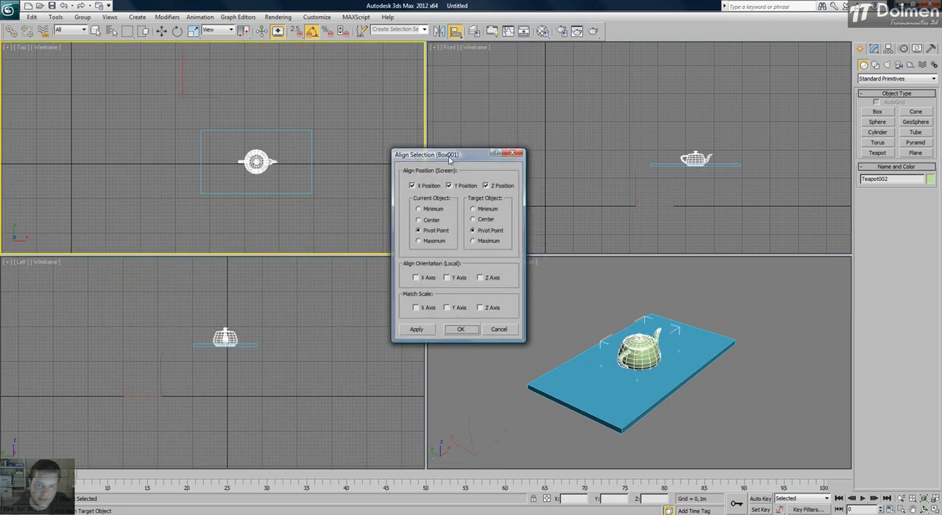
left_click(513, 154)
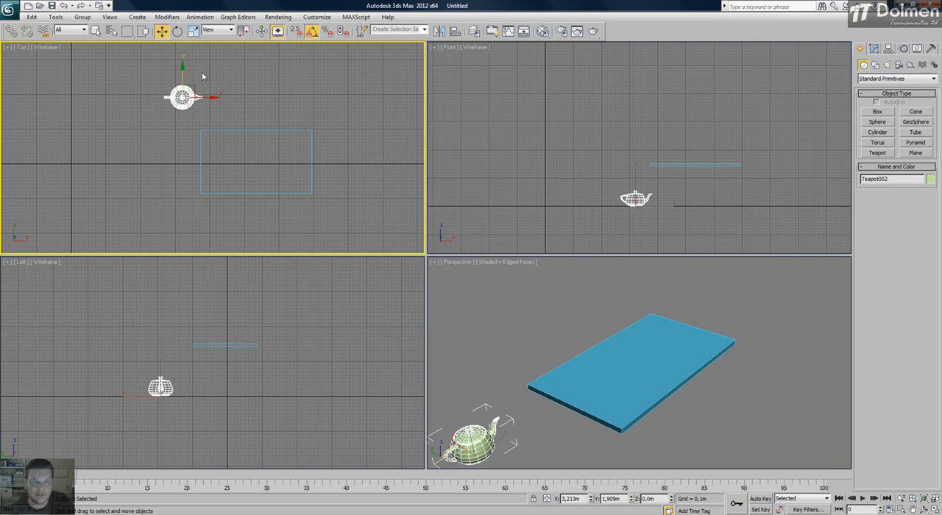
- Start aligning the teapot to the box by pivot points, switching X Position off and on to compare its effect
left_click(454, 30)
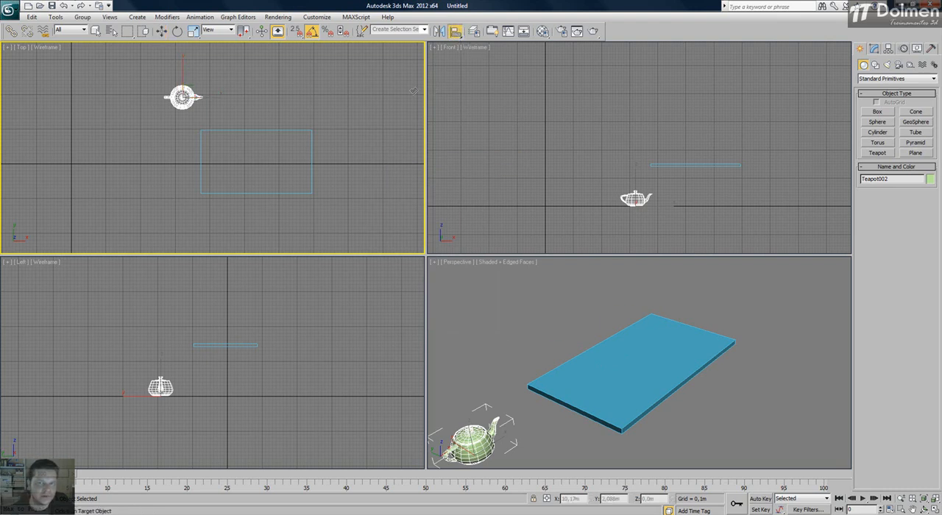
left_click(267, 132)
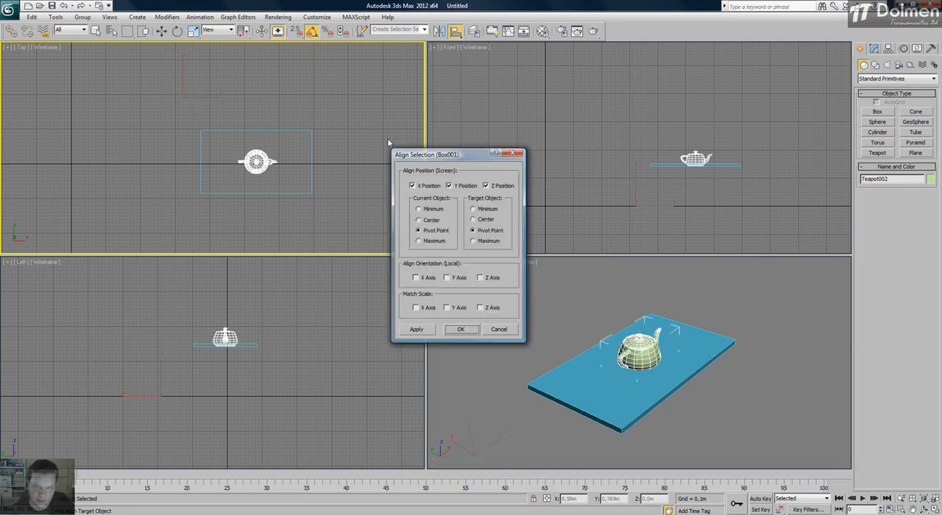
left_click_drag(465, 156, 442, 134)
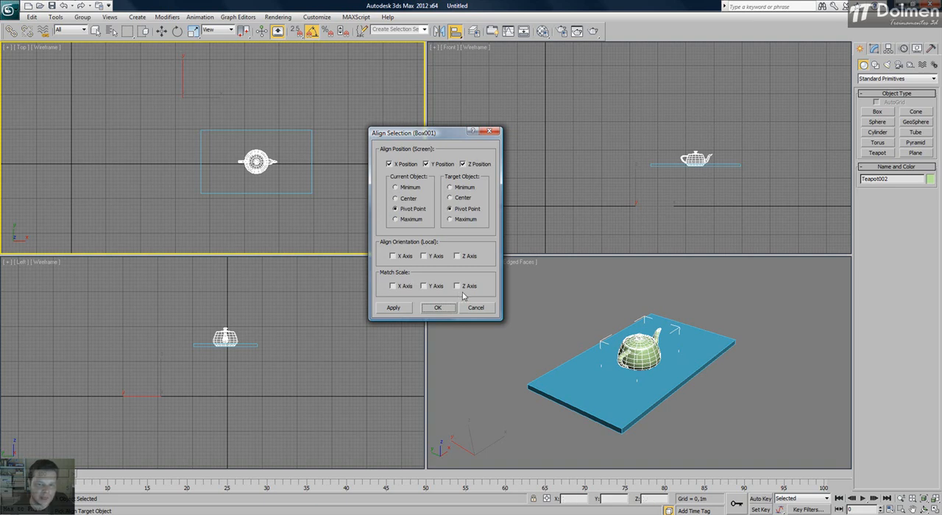
left_click(389, 164)
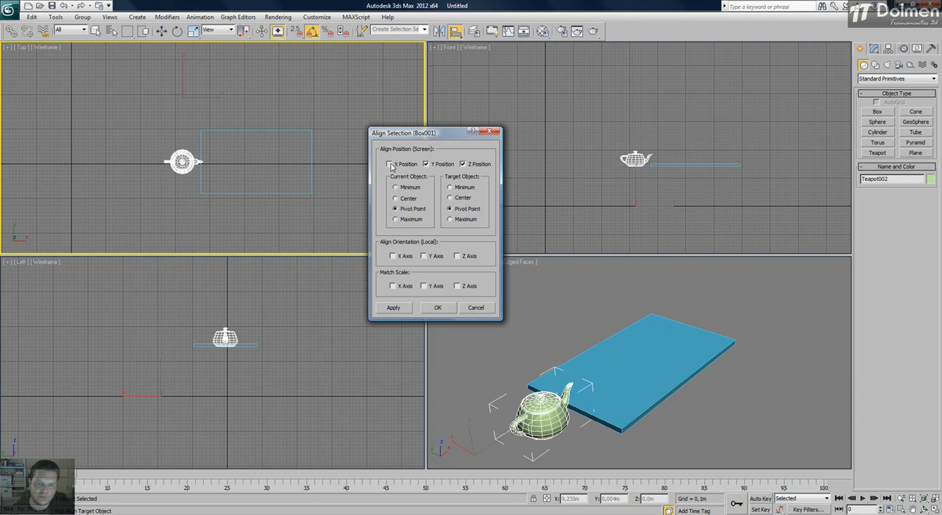
left_click(390, 164)
left_click(390, 165)
left_click(390, 165)
- Switch the alignment's Y Position and Z Position off and on to compare their effects, leaving both enabled
left_click(426, 165)
left_click(426, 165)
left_click(426, 165)
left_click(426, 165)
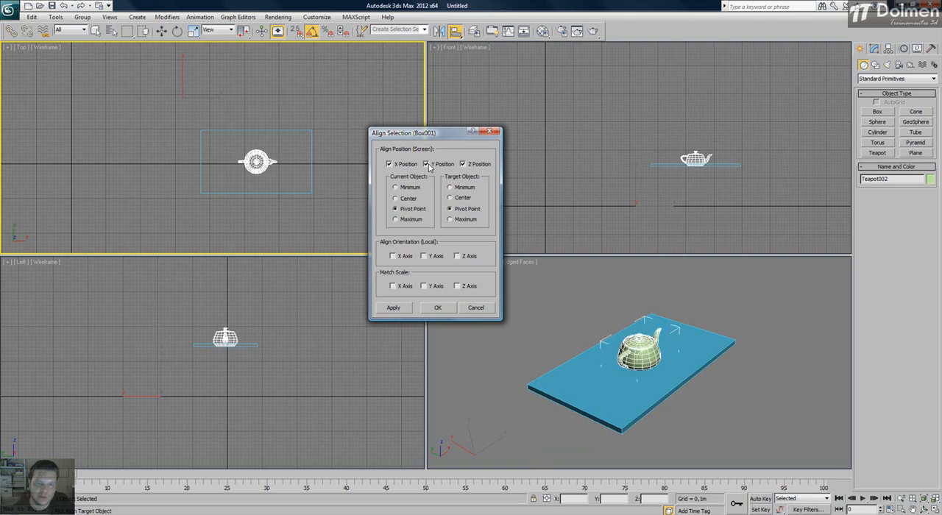
left_click(463, 165)
left_click(463, 165)
left_click(463, 165)
left_click(463, 164)
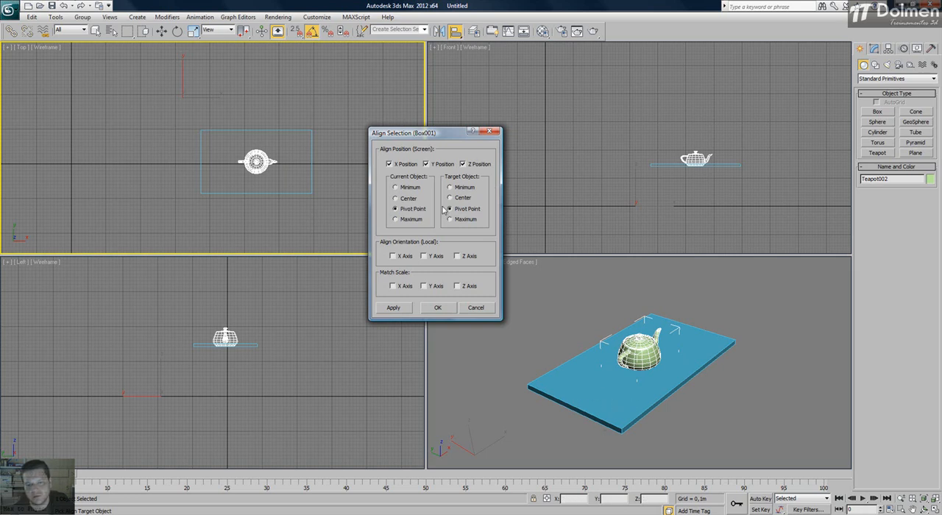
- Try Minimum, Center, Pivot Point and Maximum as the Current Object reference, and return it to Pivot Point
left_click(396, 188)
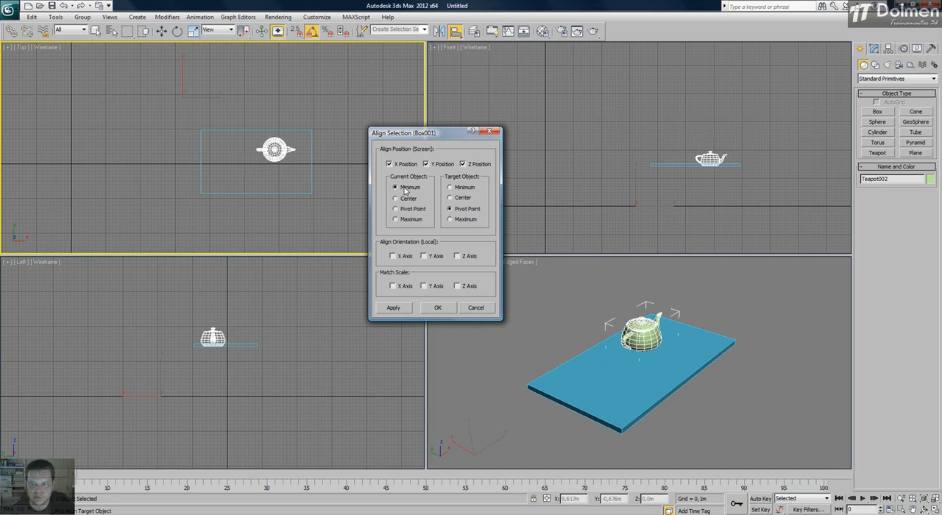
left_click(406, 199)
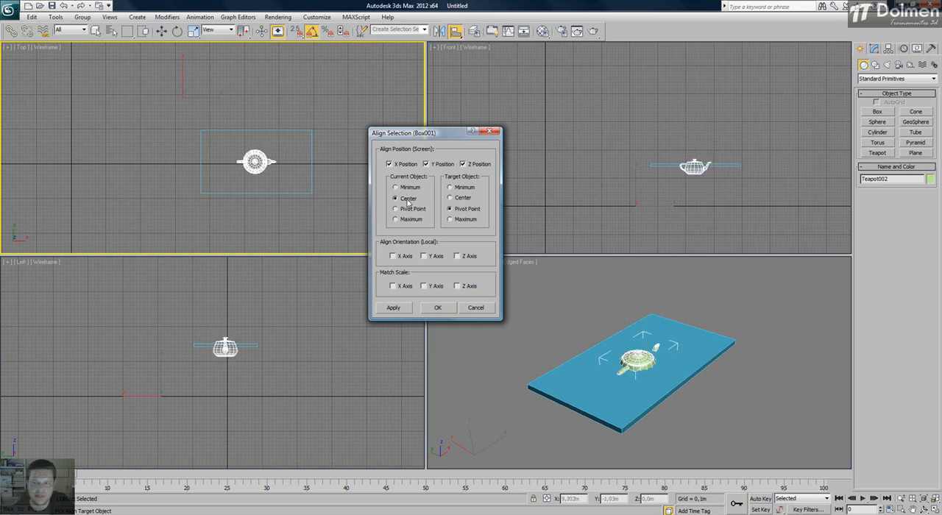
left_click(410, 210)
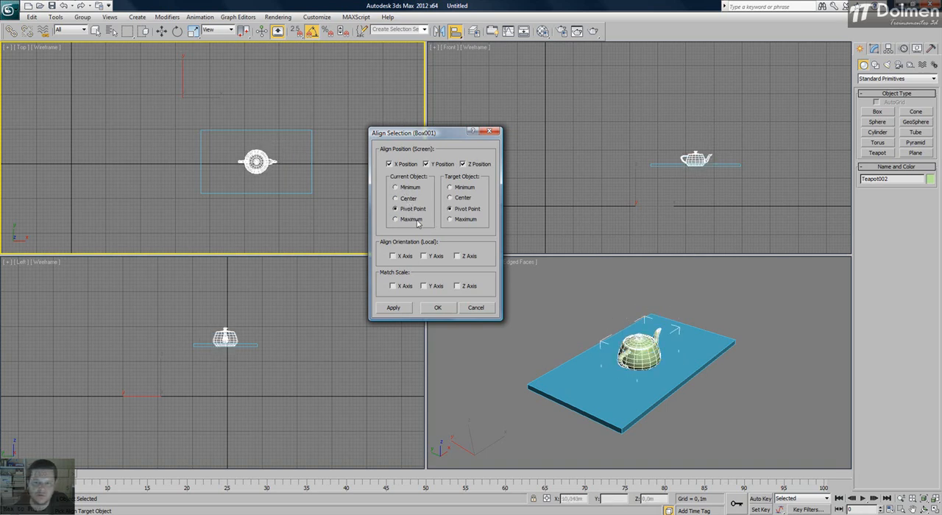
left_click(411, 220)
left_click(410, 210)
- Try each Target Object reference and align the teapot's Pivot Point to the box's Center on X, Y and Z
left_click(460, 188)
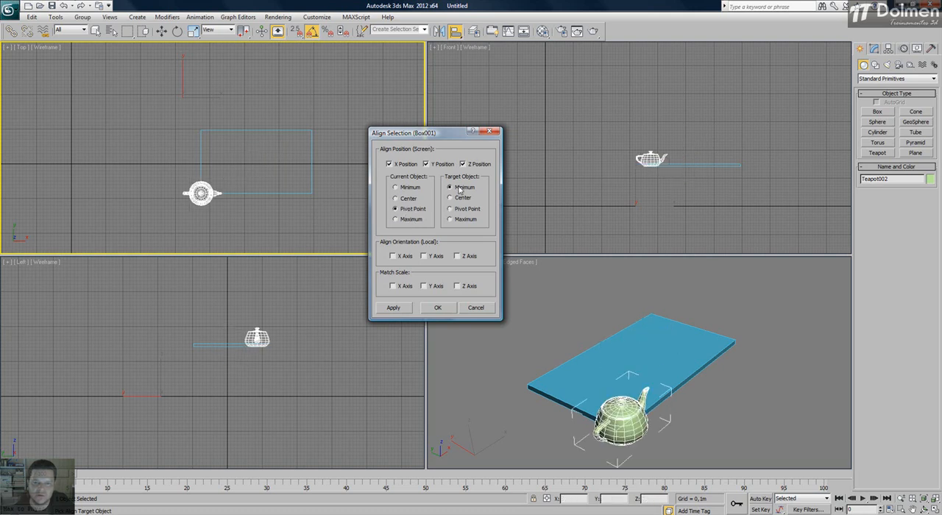
left_click(461, 198)
left_click(460, 209)
left_click(459, 220)
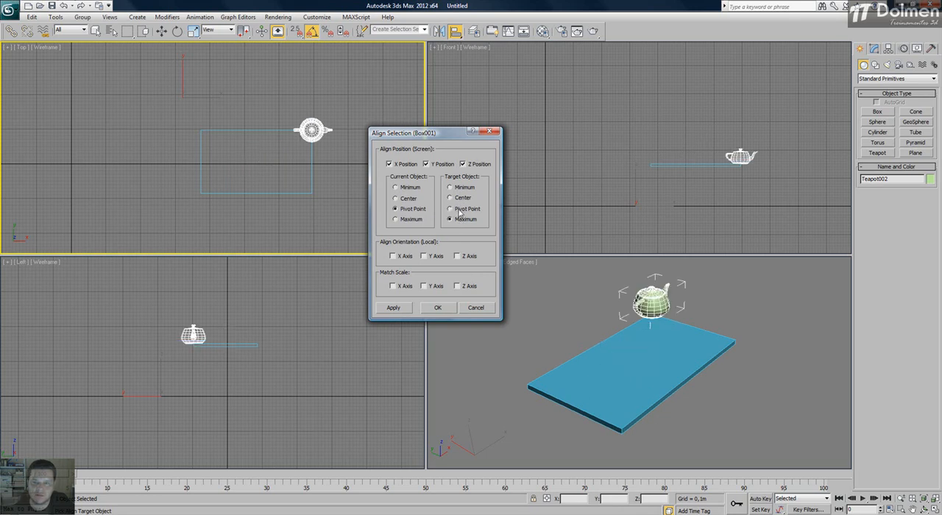
left_click(459, 210)
left_click(462, 201)
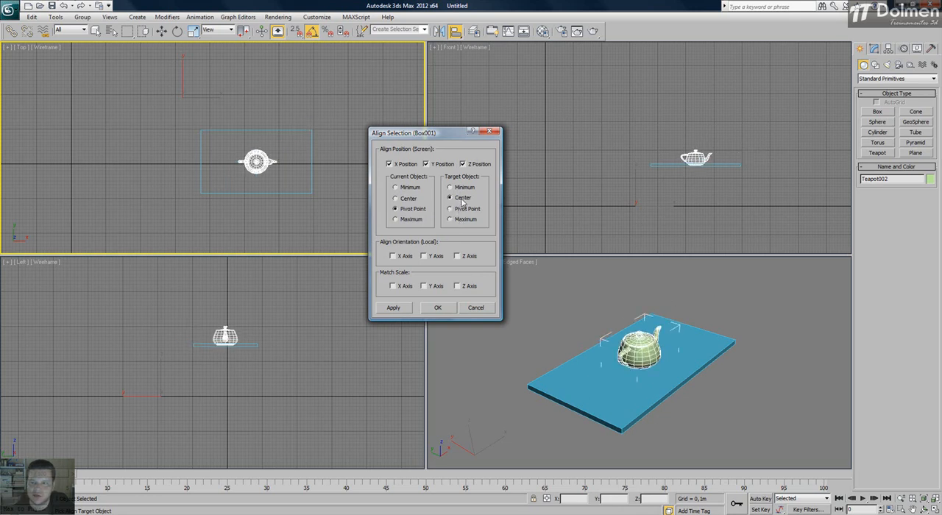
left_click(438, 309)
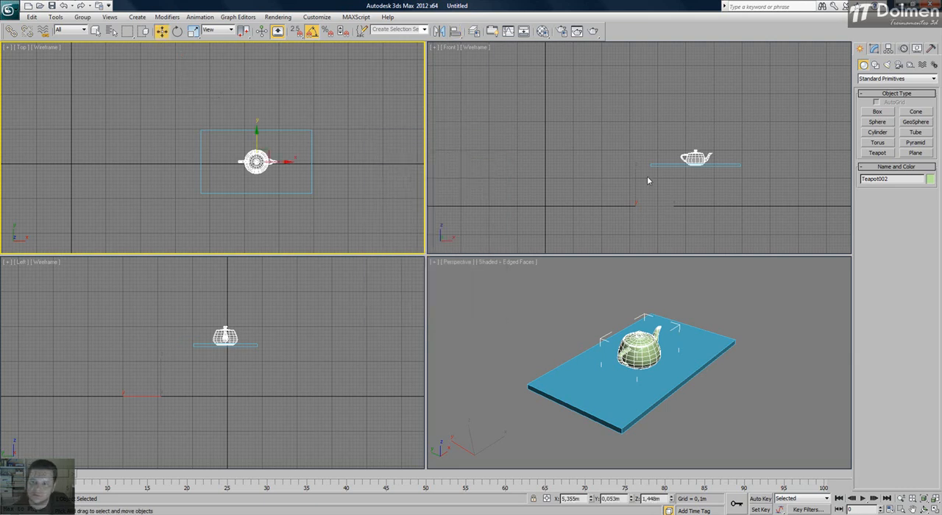
- Undo the alignment of the teapot to the box
middle_click_drag(646, 178, 625, 177)
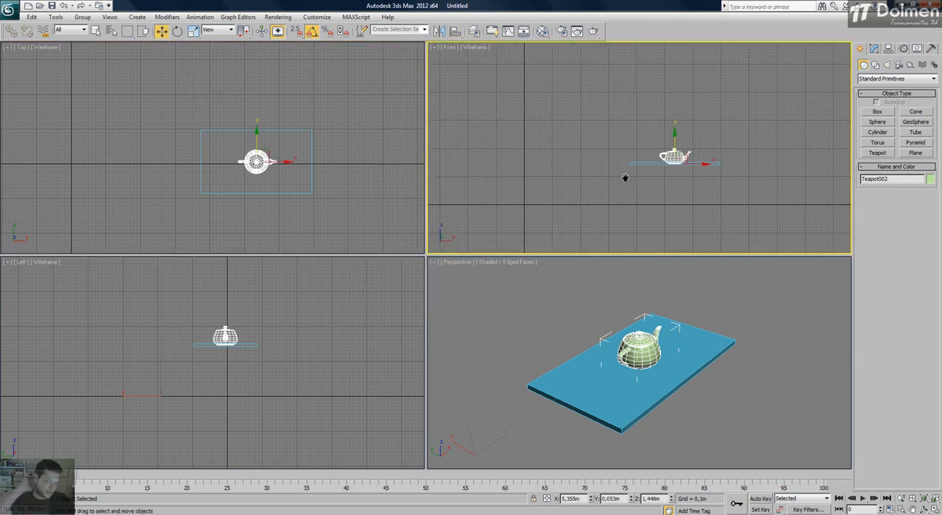
key("ctrl+z")
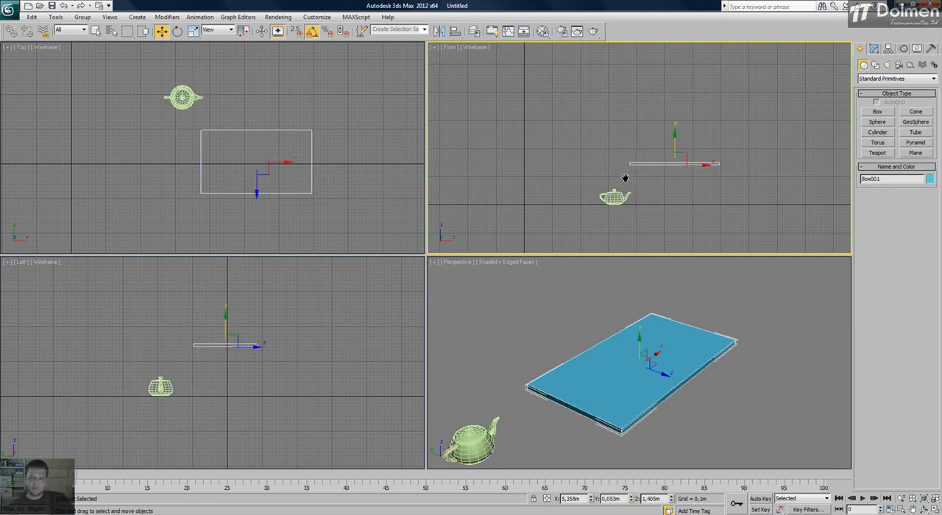
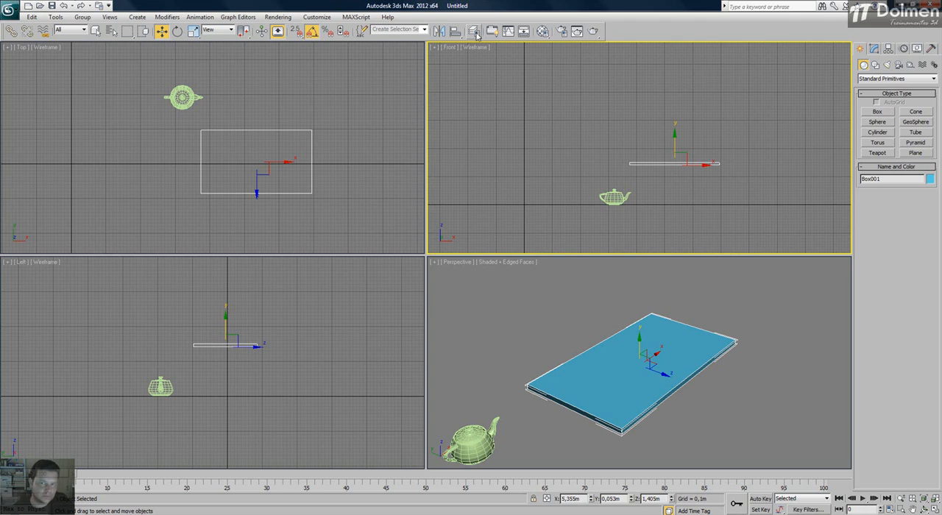
- Open the layer manager, enlarge it, and create a new layer named jjj
left_click(476, 33)
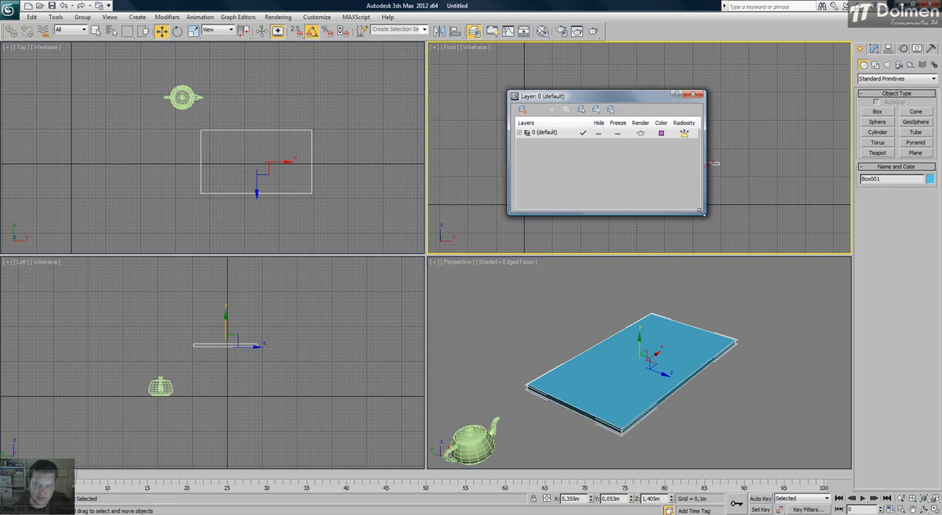
left_click_drag(701, 212, 836, 271)
left_click(523, 111)
left_click(545, 143)
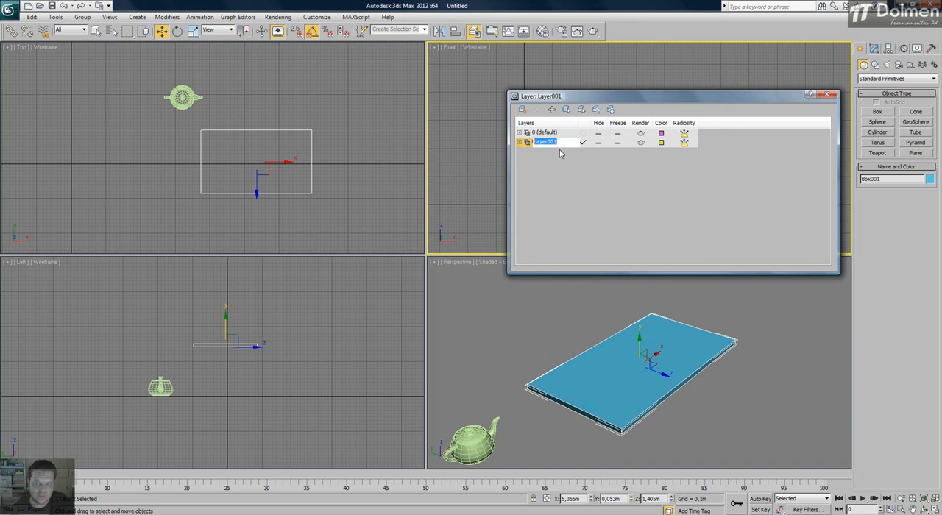
type("jjj")
left_click(568, 170)
left_click(547, 141)
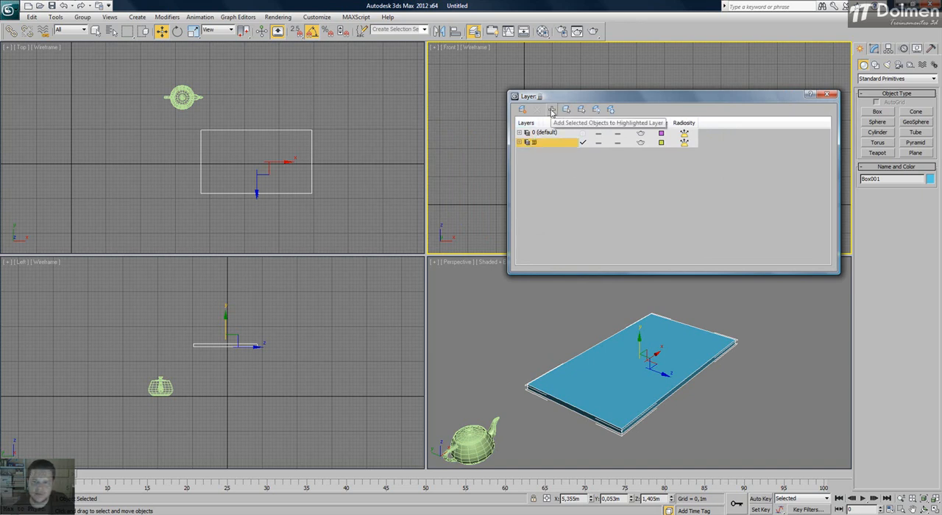
- Add the selected box to the jjj layer, select that layer's objects, and close the layer manager
left_click(552, 110)
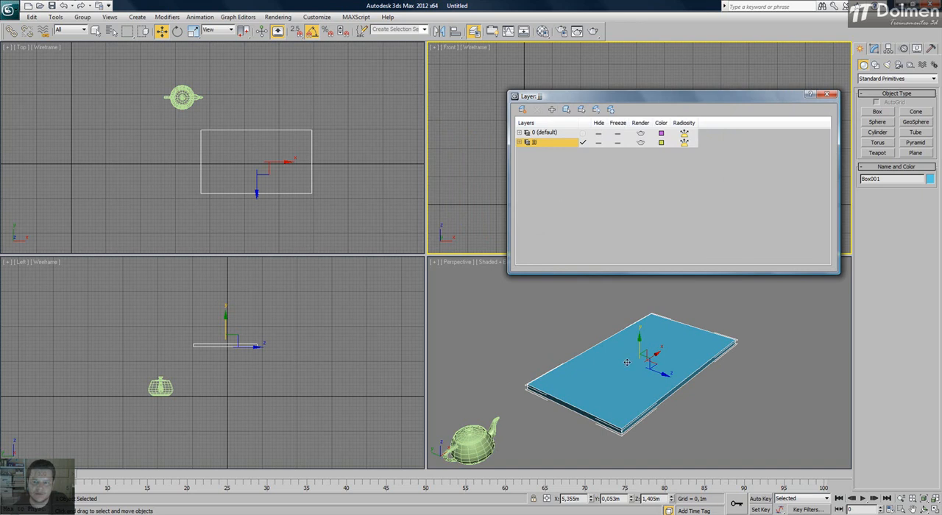
left_click(567, 112)
left_click(605, 422)
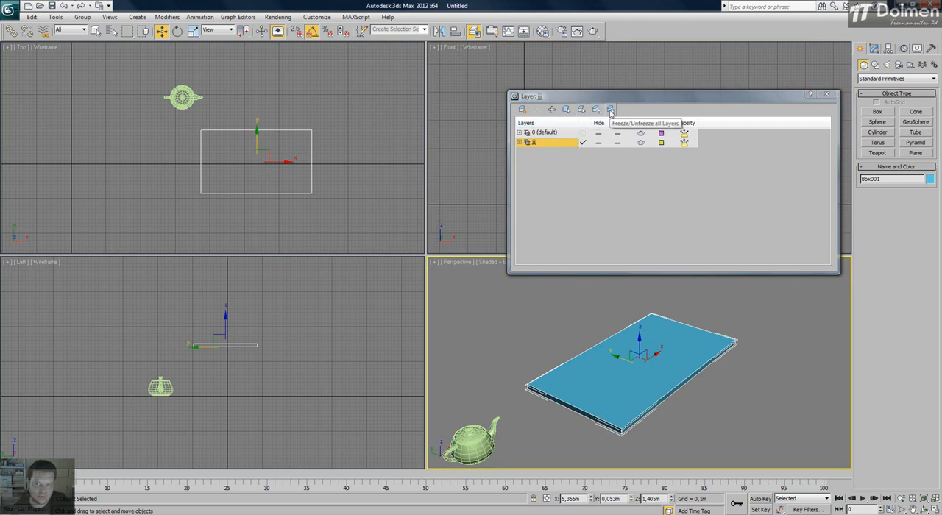
left_click(543, 145)
left_click(549, 169)
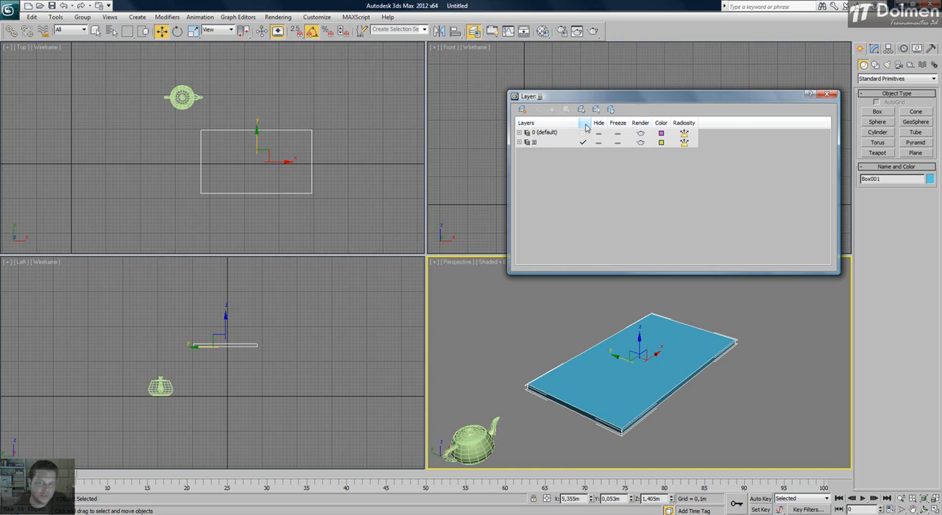
left_click(827, 95)
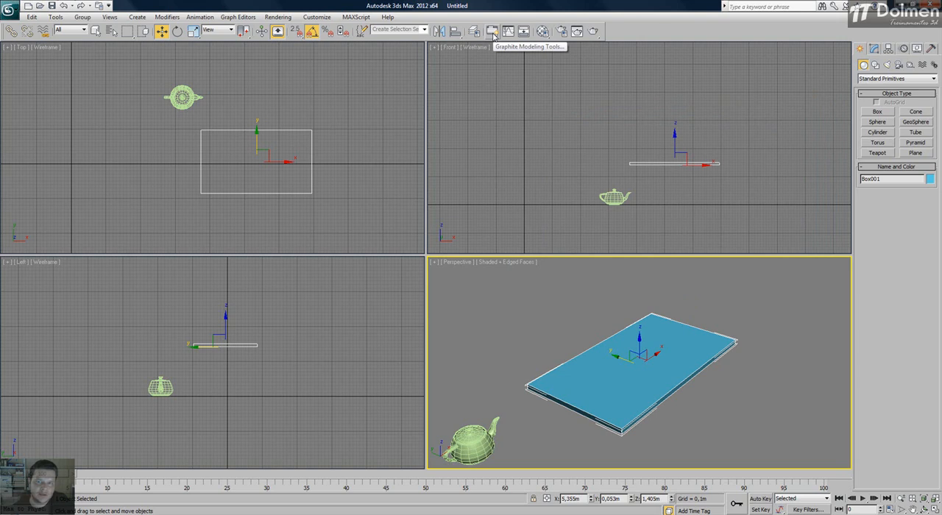
- Show the Graphite Modeling Tools ribbon, review its Freeform, Selection and Object Paint sections, and hide it again
left_click(493, 31)
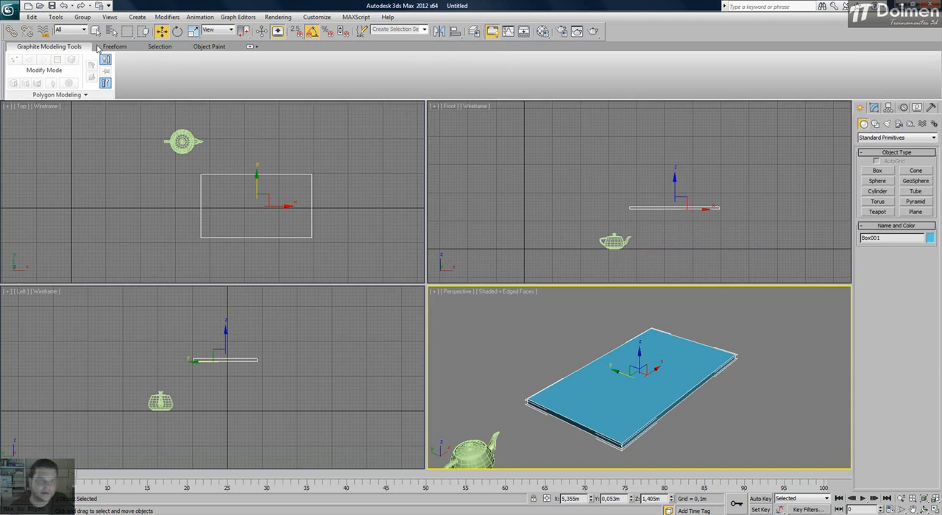
left_click(114, 47)
left_click(160, 47)
left_click(212, 47)
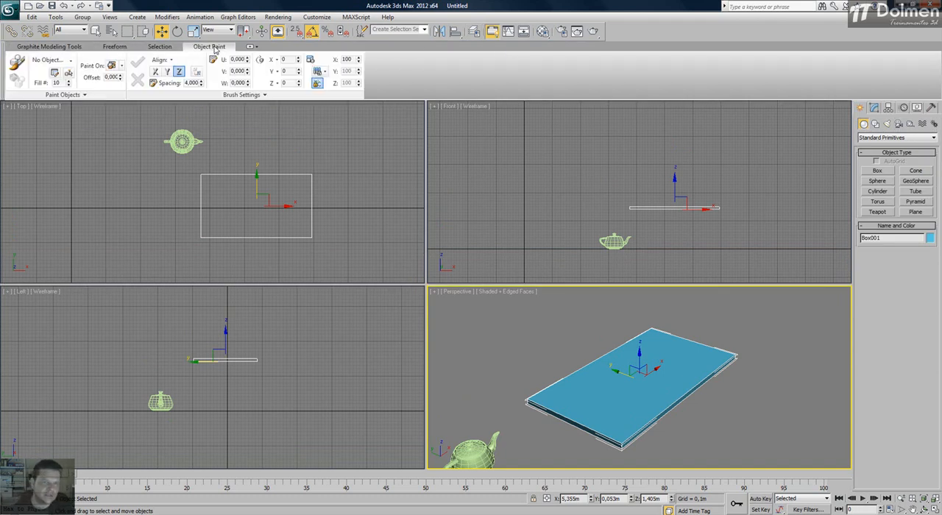
left_click(63, 47)
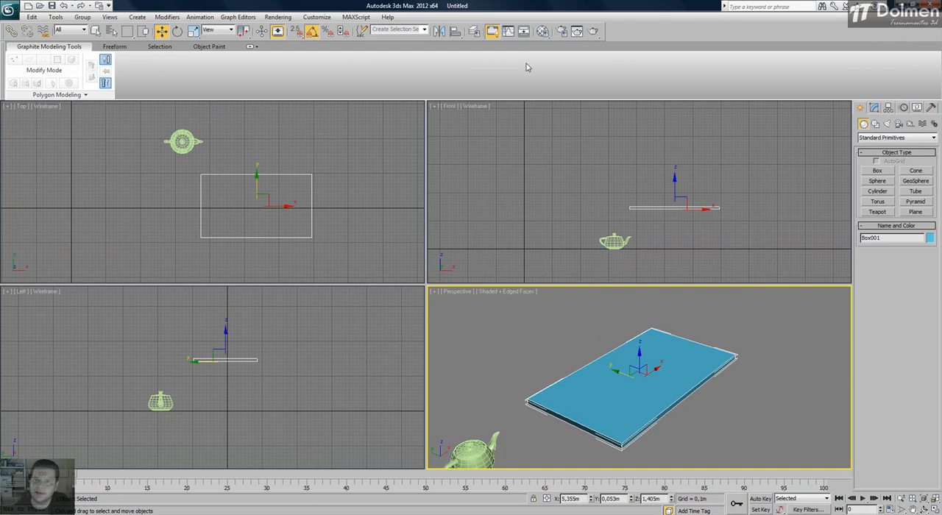
left_click(492, 32)
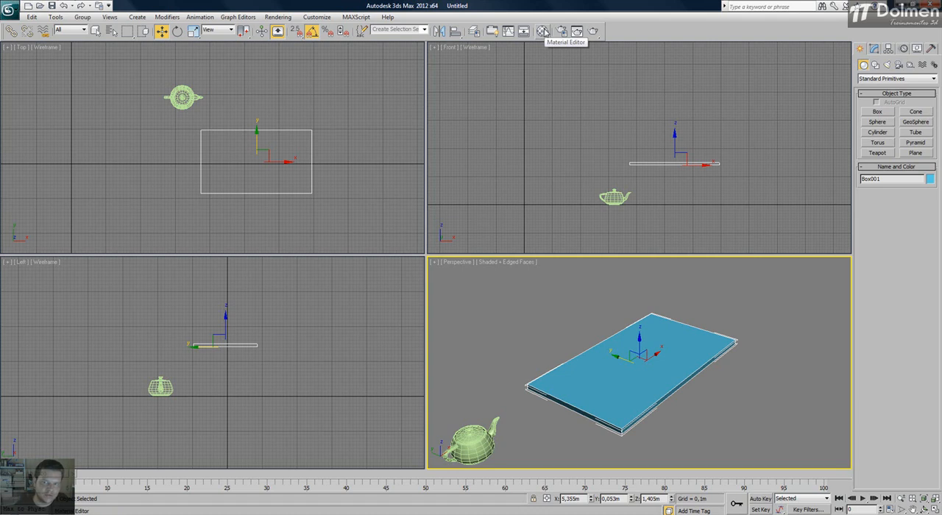
- Create a VRayMtl node in the Slate Material Editor, open its parameters and reposition the node in the view
left_click_drag(547, 35, 544, 64)
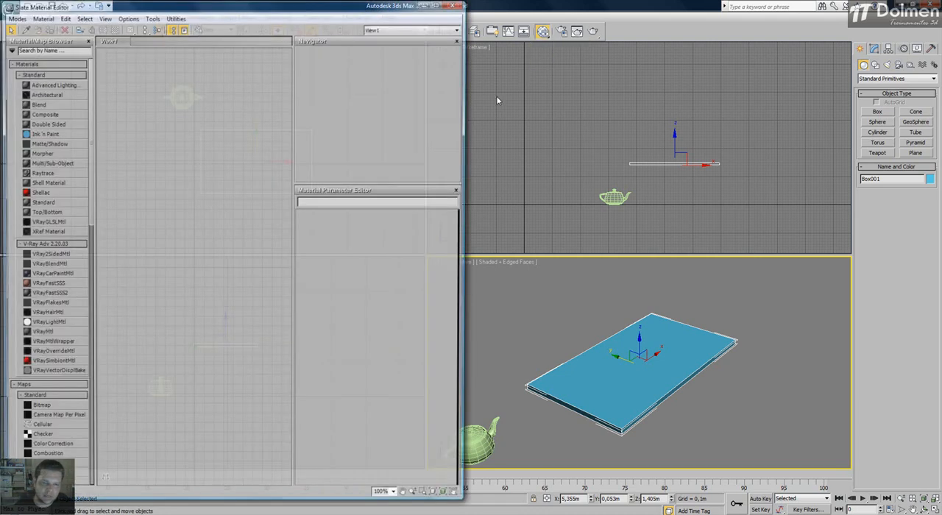
left_click_drag(234, 11, 273, 2)
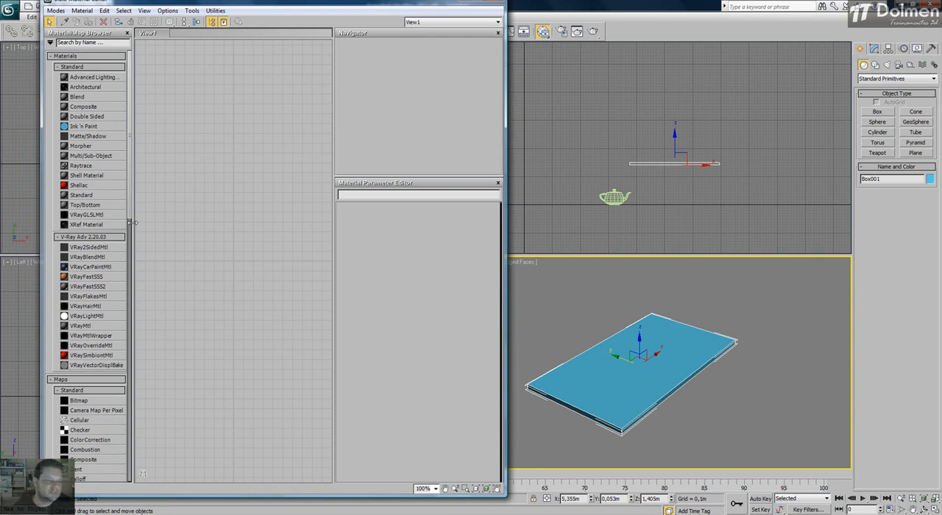
double_click(82, 329)
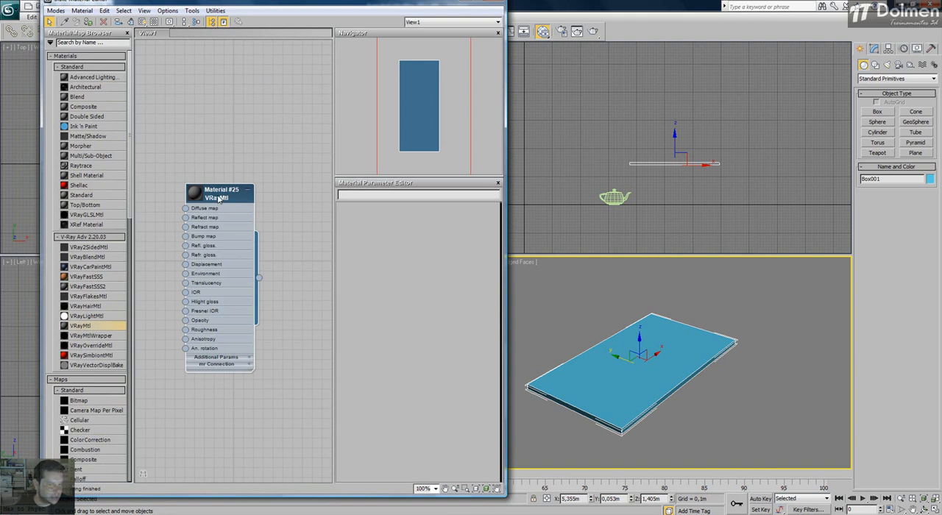
double_click(218, 198)
scroll(434, 287, "down", 2)
scroll(428, 263, "down", 1)
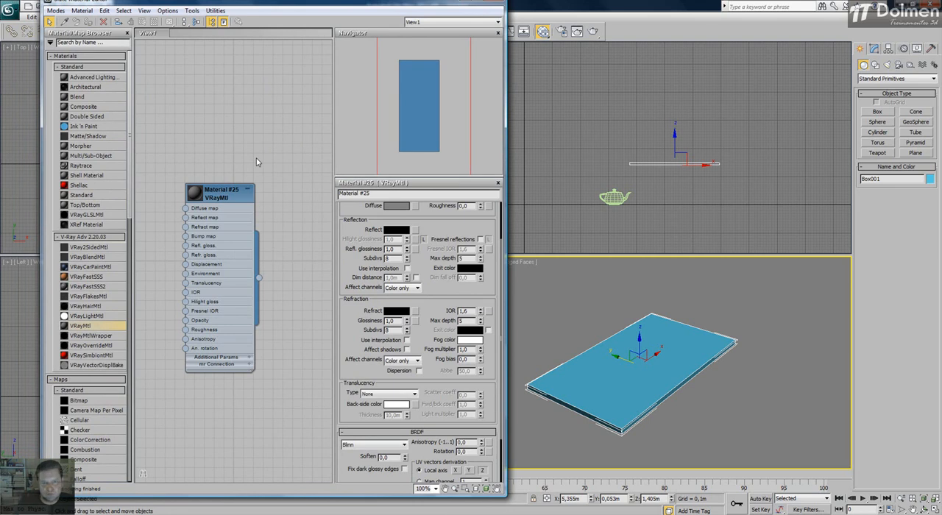
middle_click_drag(216, 147, 220, 176)
scroll(222, 178, "down", 1)
left_click_drag(212, 228, 205, 77)
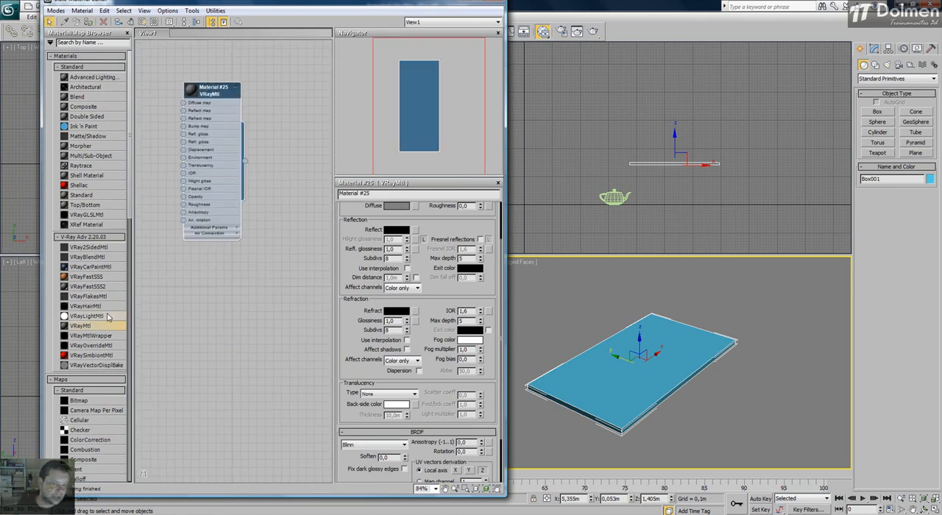
- Add more material nodes to the Slate view, including Raytrace and VRayFastSSS2
left_click_drag(326, 77, 274, 82)
left_click_drag(86, 164, 168, 279)
left_click_drag(83, 287, 290, 280)
scroll(289, 282, "down", 5)
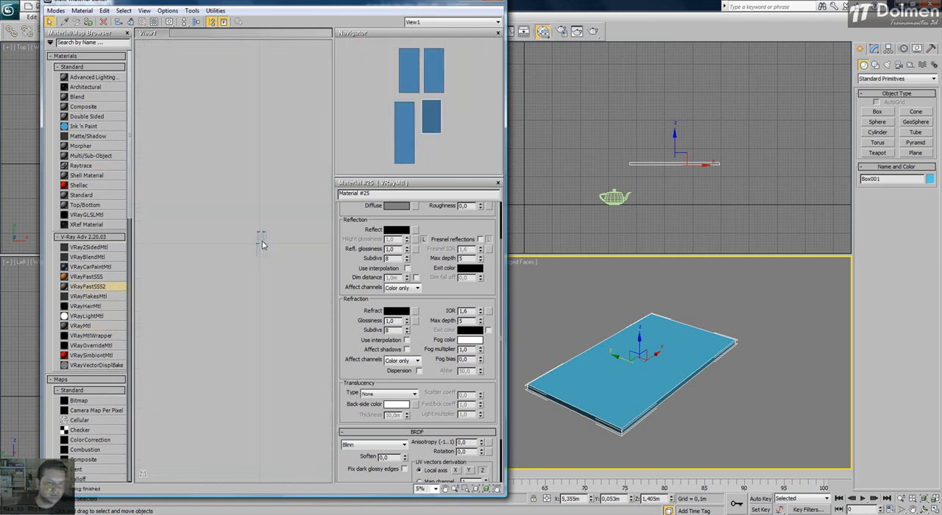
- Delete all the material nodes from the Slate view and close the Slate Material Editor
middle_click_drag(203, 255, 263, 211)
left_click_drag(296, 140, 162, 405)
scroll(188, 376, "down", 1)
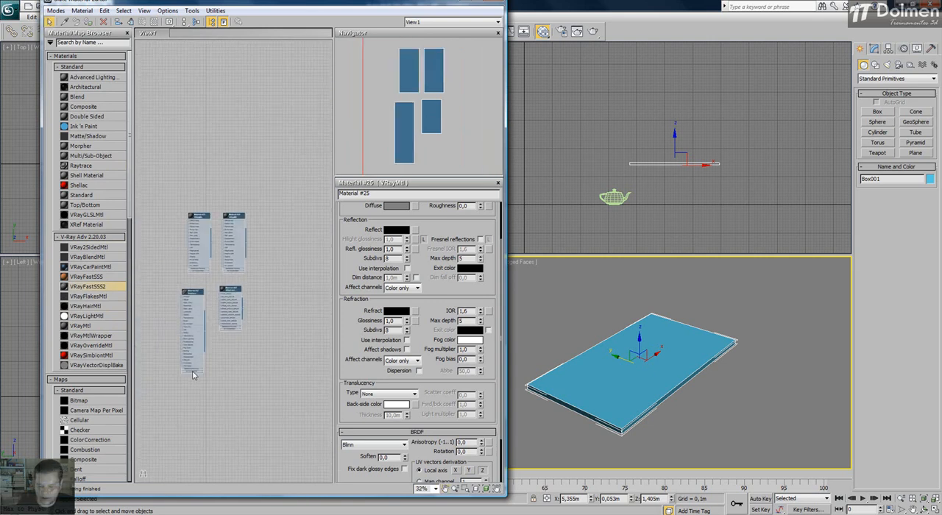
key("Delete")
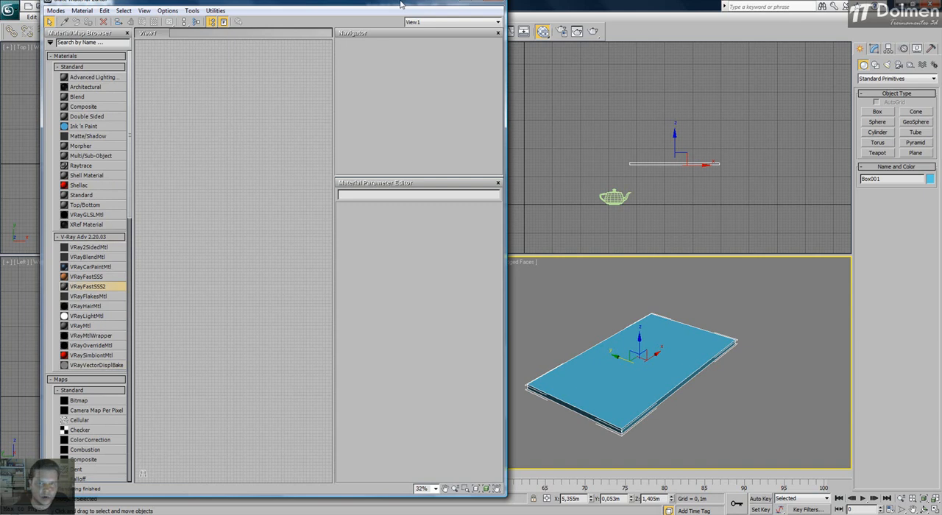
left_click_drag(404, 5, 399, 19)
left_click(489, 15)
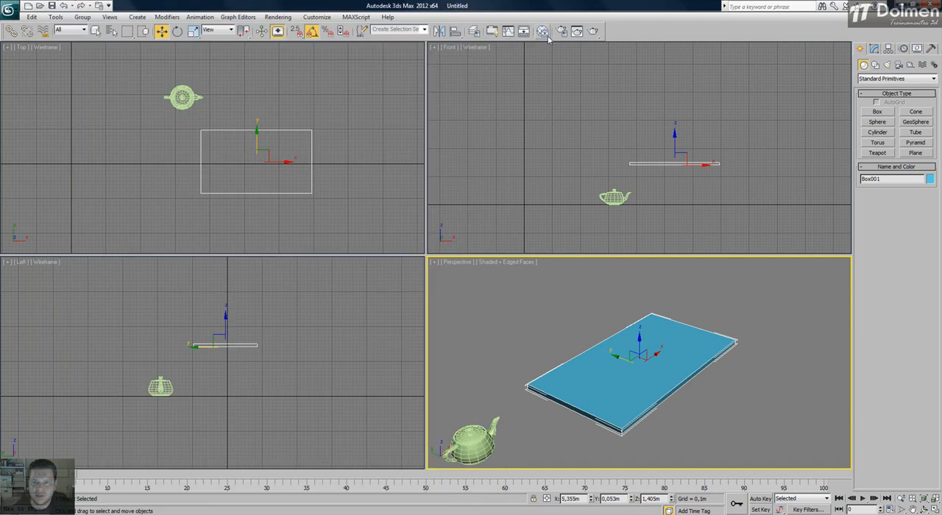
- Compare the compact Material Editor with the Slate Material Editor by opening each in turn, closing both when finished
left_click_drag(543, 30, 542, 48)
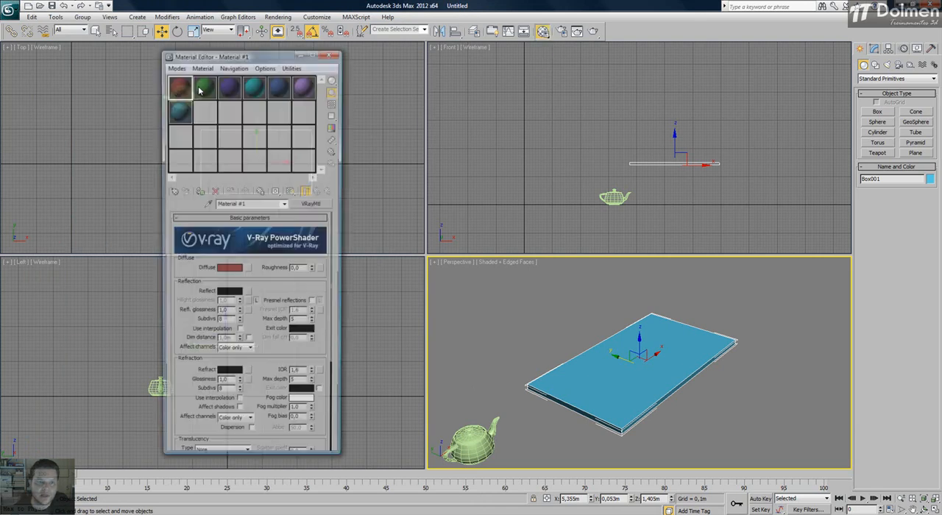
left_click_drag(237, 59, 356, 54)
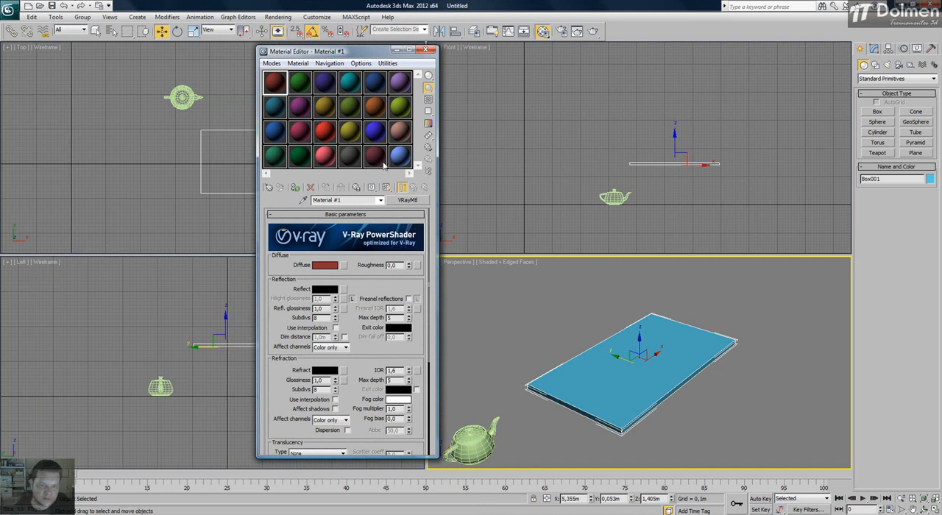
left_click(427, 51)
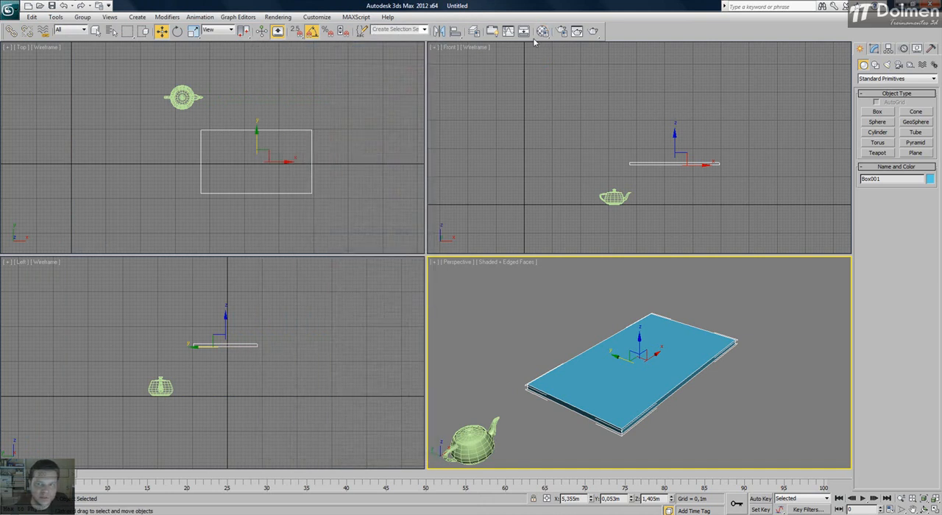
left_click_drag(542, 30, 542, 63)
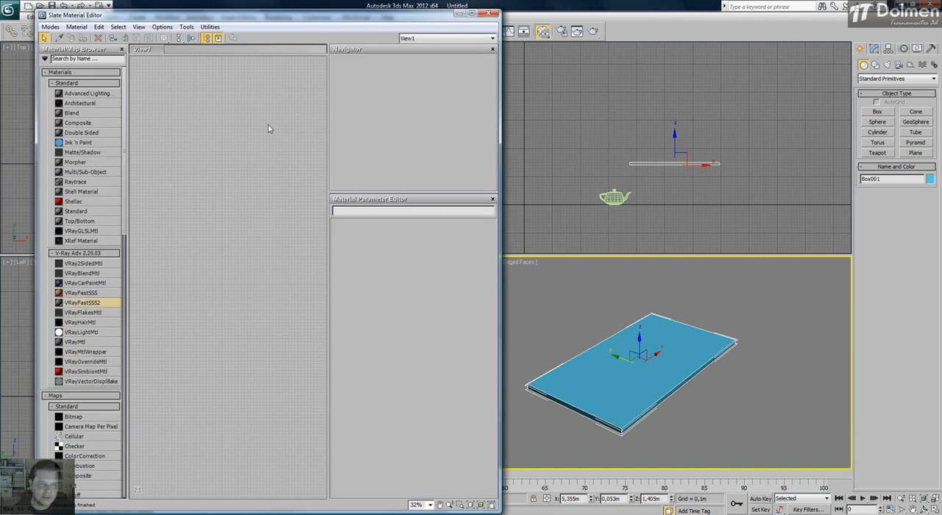
left_click(489, 15)
left_click_drag(542, 31, 543, 47)
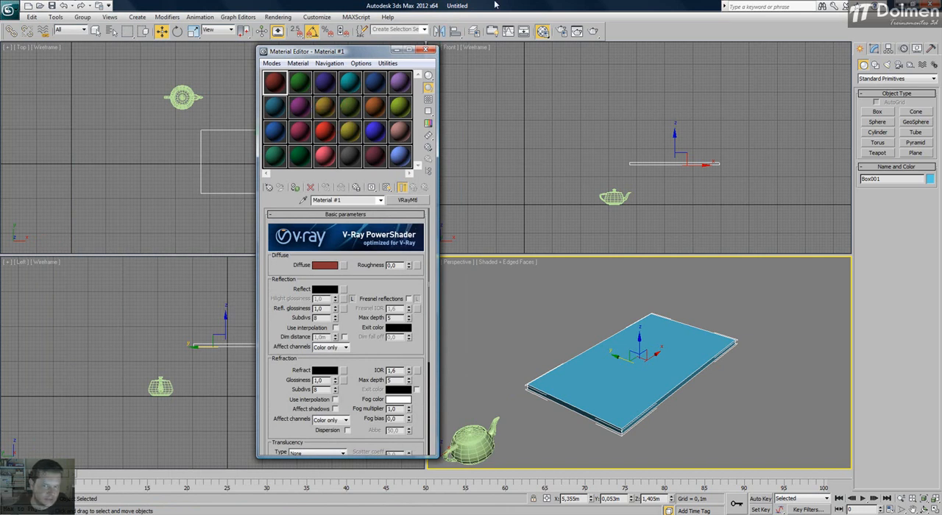
left_click(426, 50)
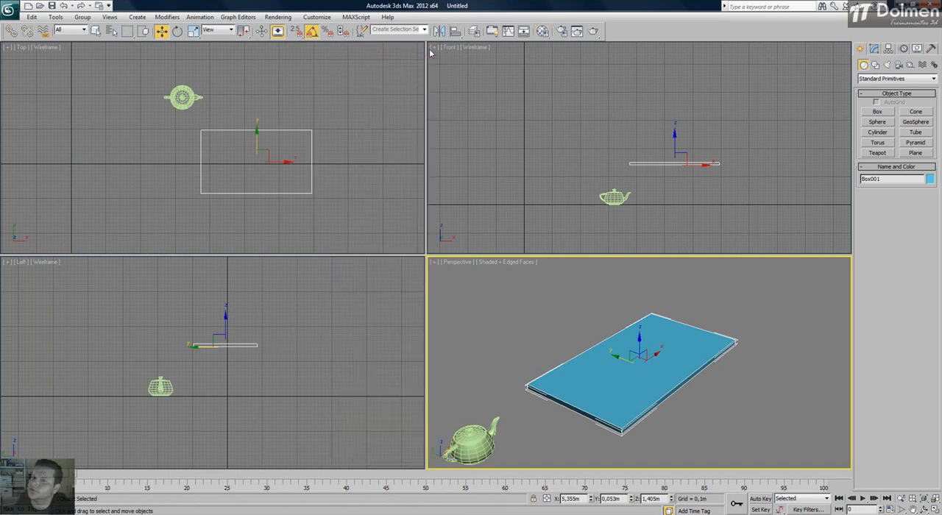
- Open the Render Setup dialog, review its Common Parameters and close it
left_click(562, 35)
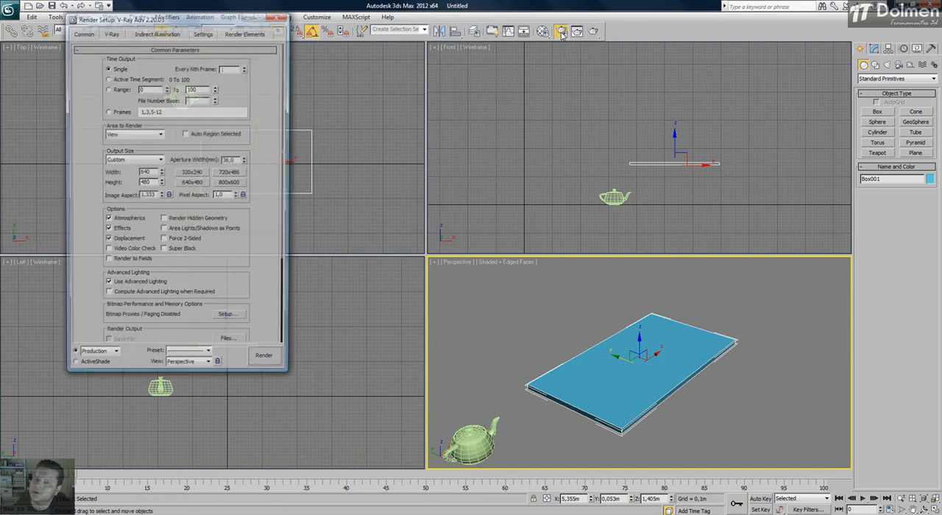
left_click_drag(212, 23, 350, 56)
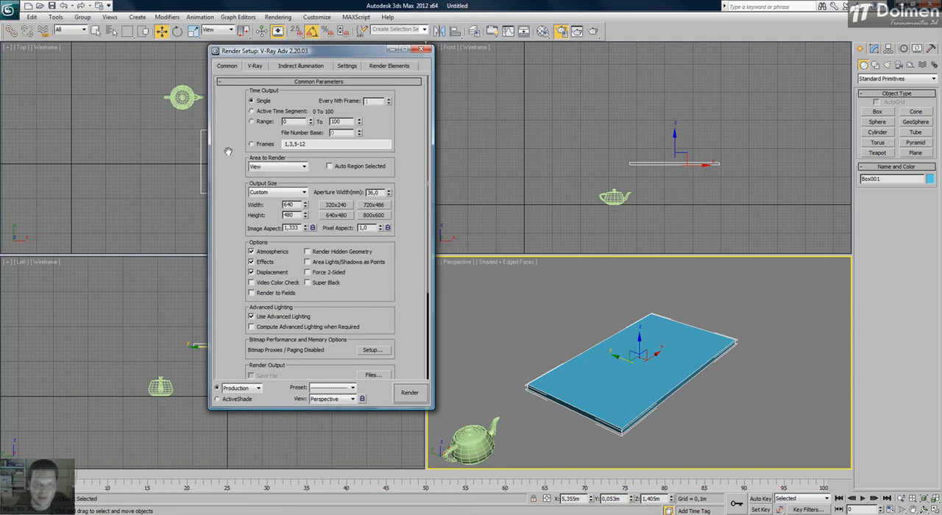
mouse_move(240, 181)
left_mouse_down()
mouse_move(241, 79)
mouse_move(243, 210)
mouse_move(241, 169)
mouse_move(238, 197)
left_mouse_up()
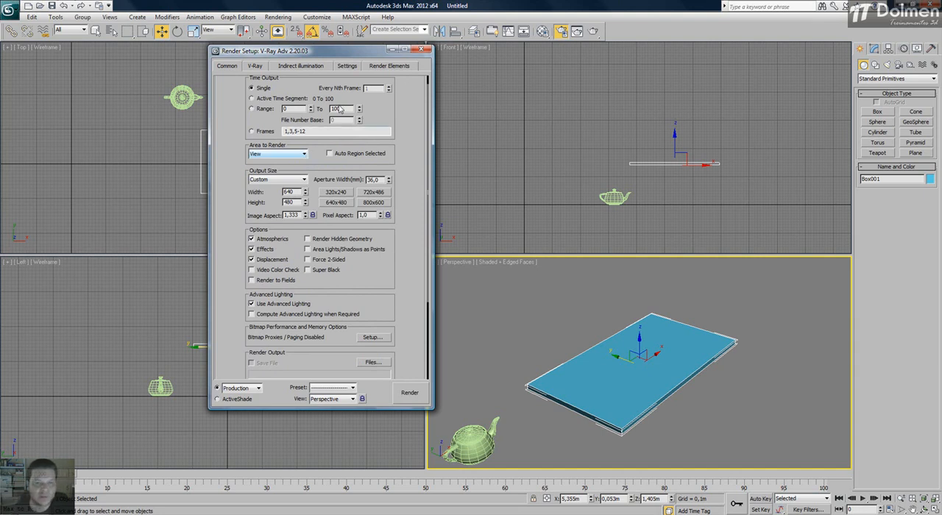
left_click(422, 50)
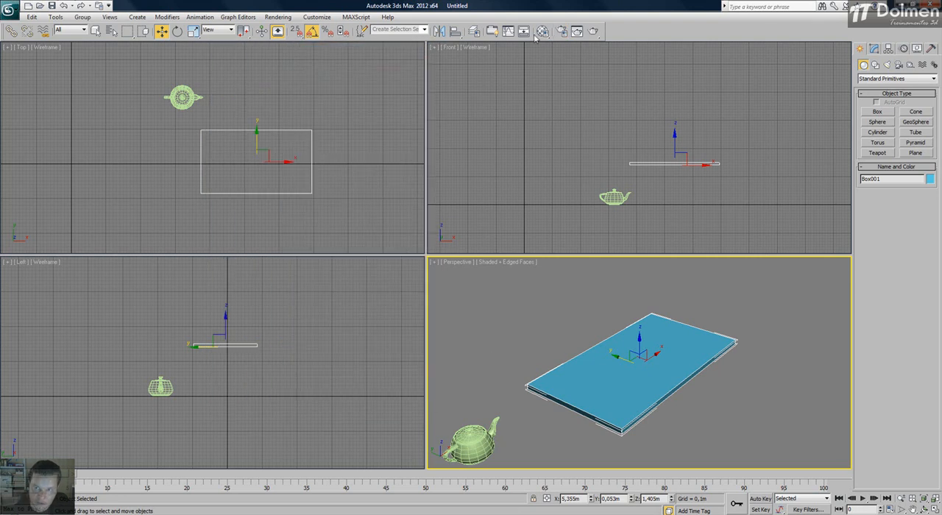
- Open the Rendered Frame Window and choose View as the area to render and Perspective as the viewport
left_click(576, 32)
left_click_drag(322, 68, 422, 81)
left_click(210, 107)
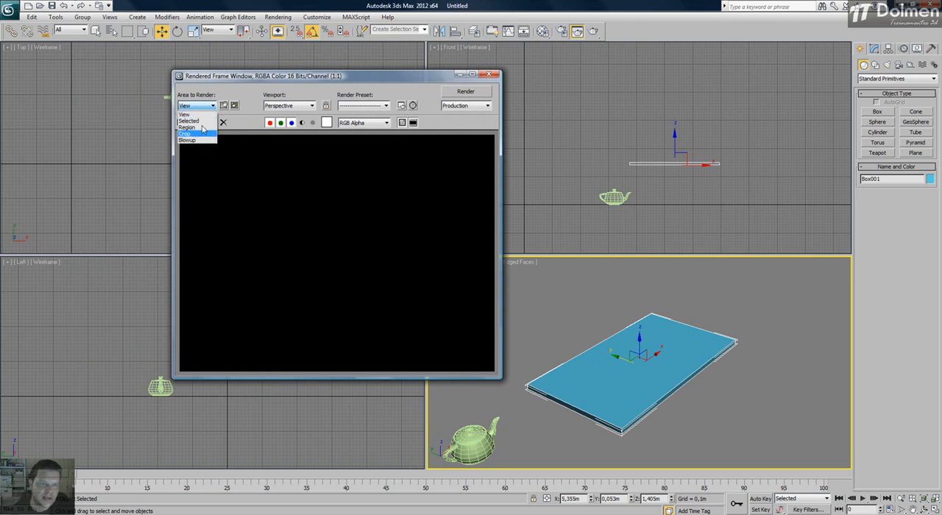
left_click(188, 114)
left_click(290, 105)
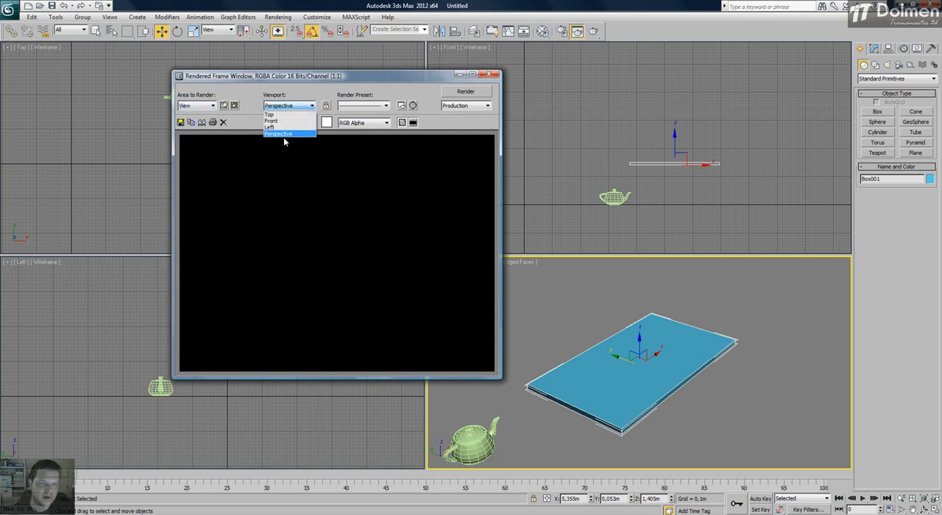
left_click(284, 134)
- Look through the available render presets without choosing one, and lock rendering to the Perspective viewport
left_click(384, 106)
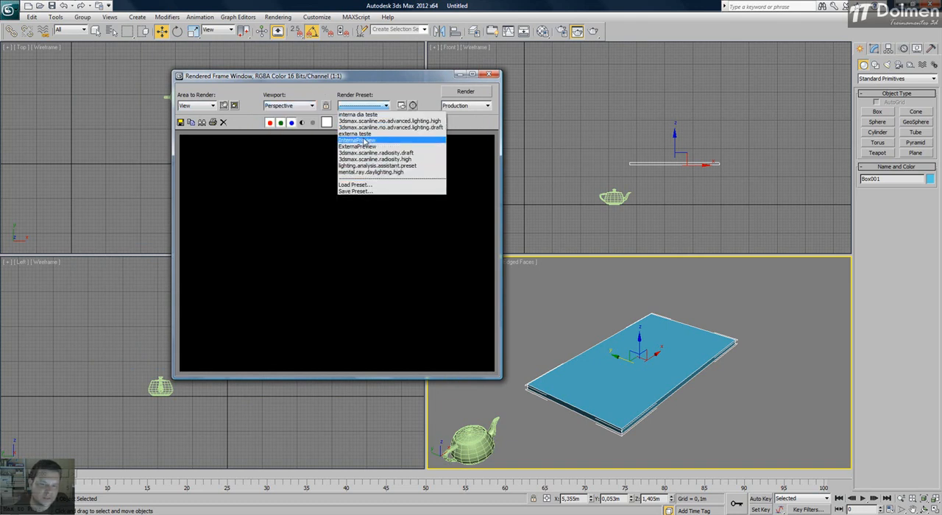
left_click(388, 94)
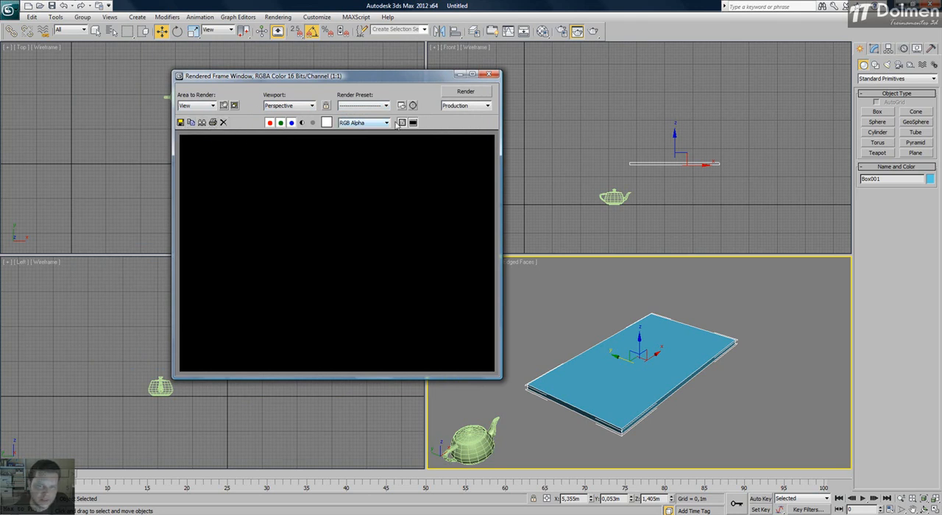
left_click(326, 105)
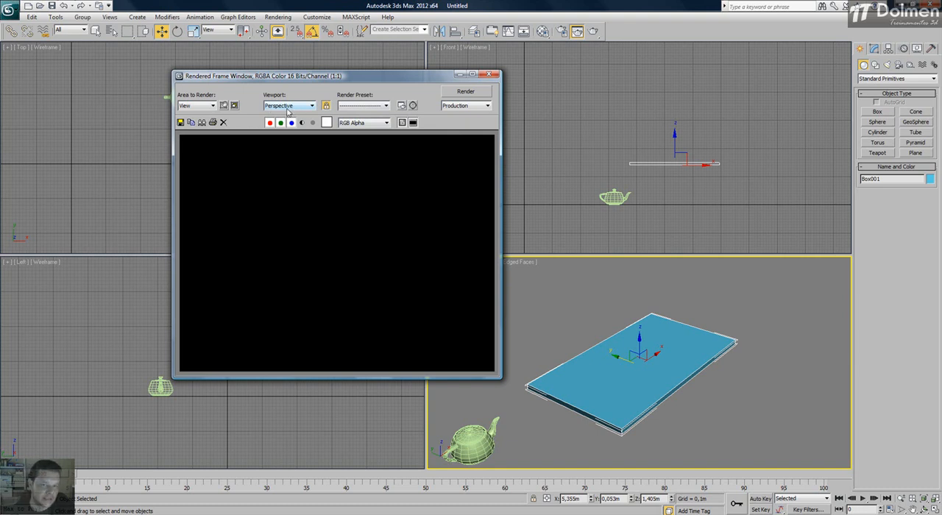
- Unlock rendering from the Perspective viewport, close the Rendered Frame Window, and run a production render of the Perspective view, dismissing the V-Ray messages
left_click(327, 107)
left_click(488, 75)
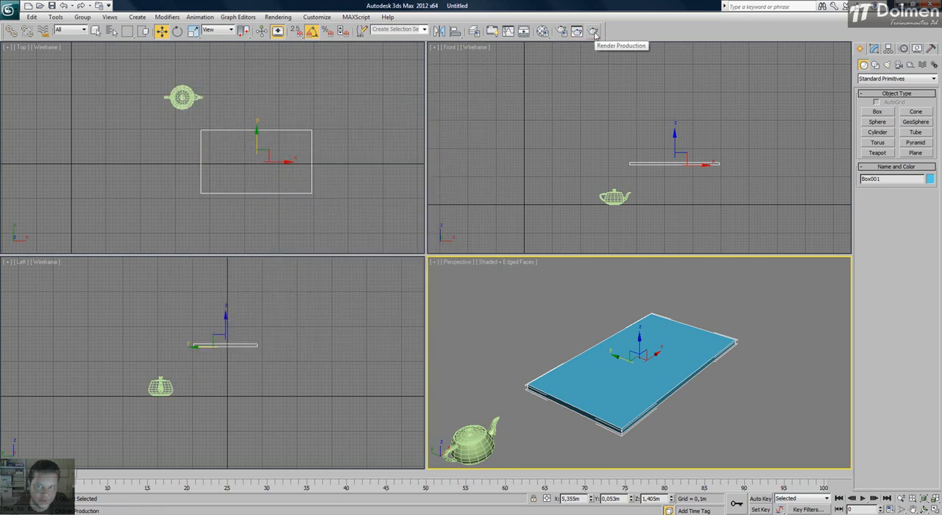
left_click(594, 32)
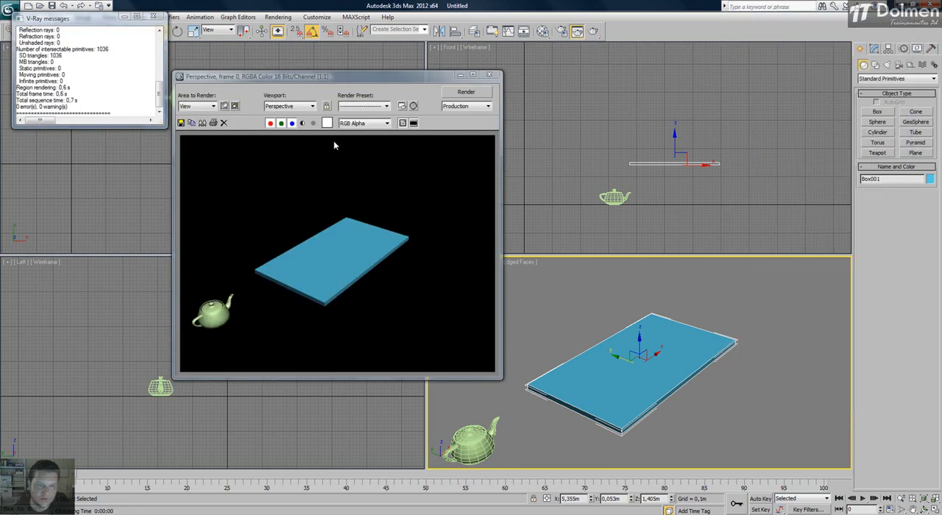
left_click(153, 15)
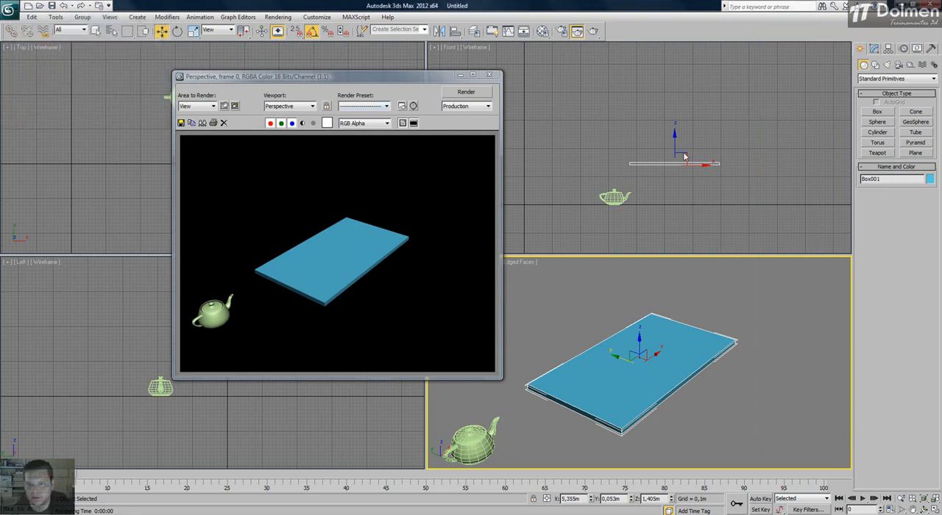
- Render the Front, Left and Top viewports one after another, activating each viewport before its render
right_click(612, 131)
left_click(457, 93)
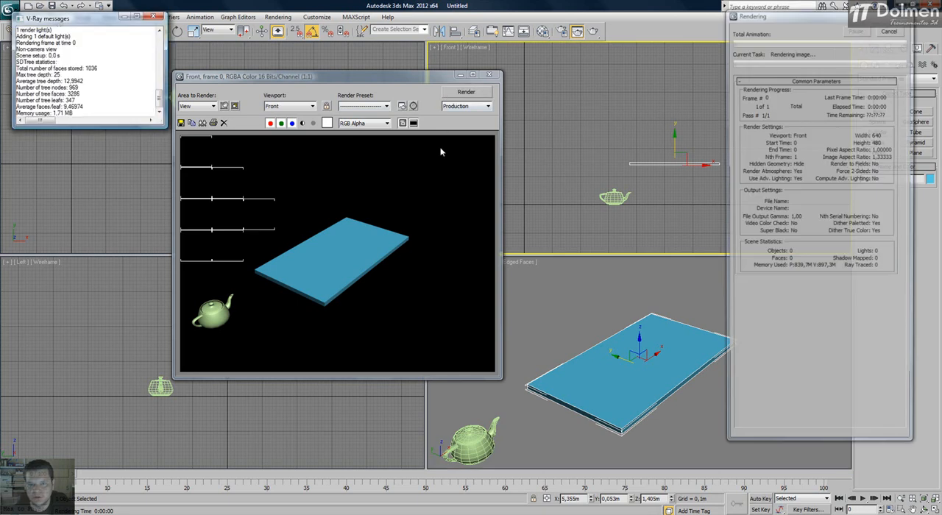
right_click(251, 427)
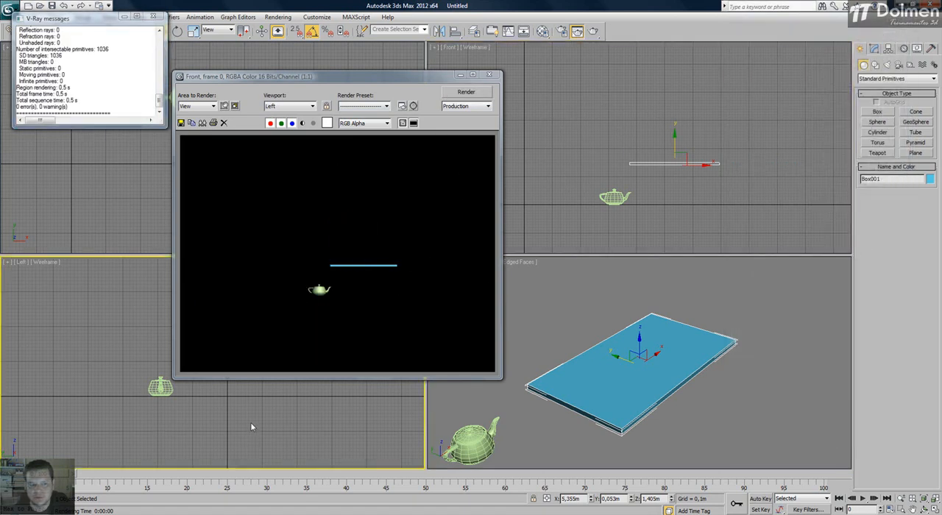
left_click(466, 94)
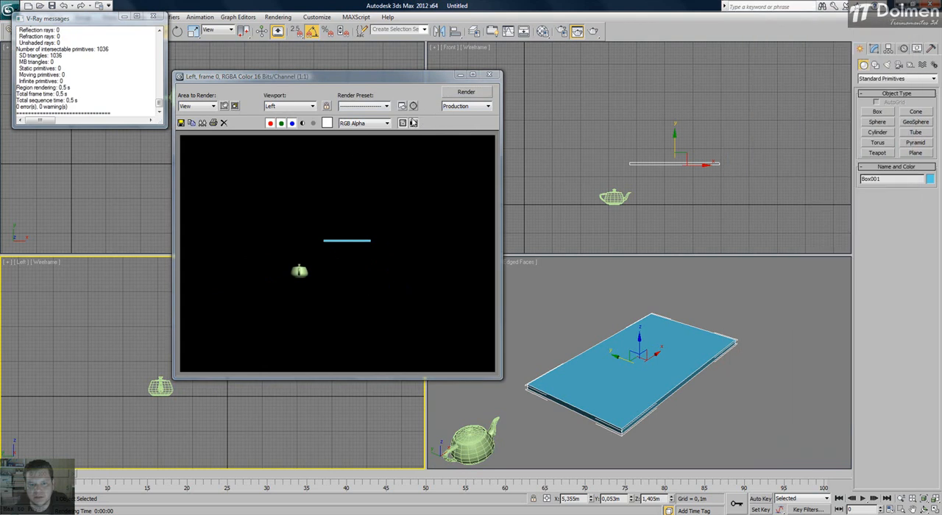
right_click(88, 191)
left_click(466, 92)
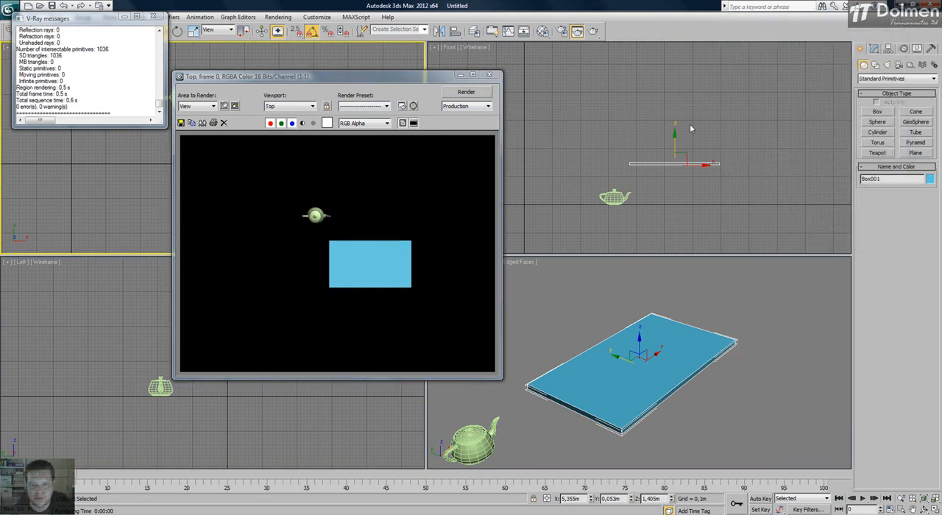
- Reactivate the Perspective viewport, close the rendered image and V-Ray messages windows, and deselect the blue box
right_click(682, 299)
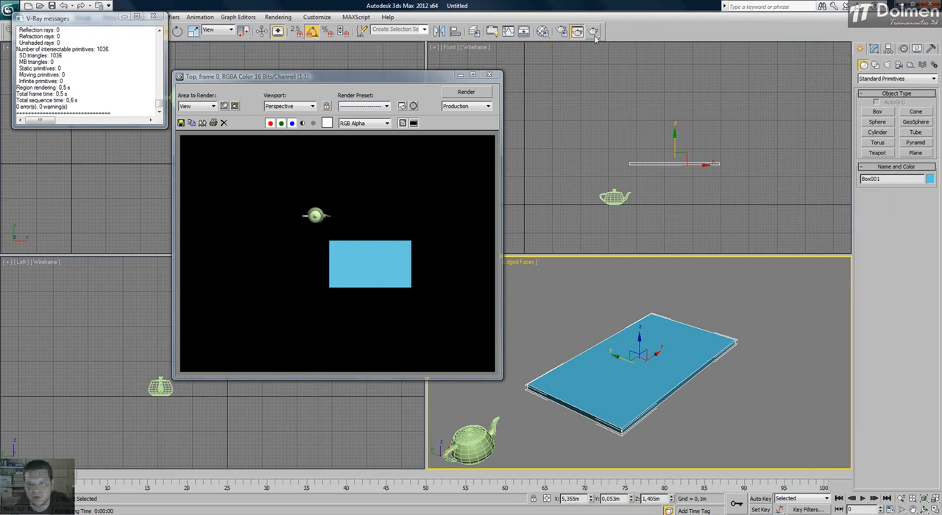
left_click(489, 74)
left_click(153, 16)
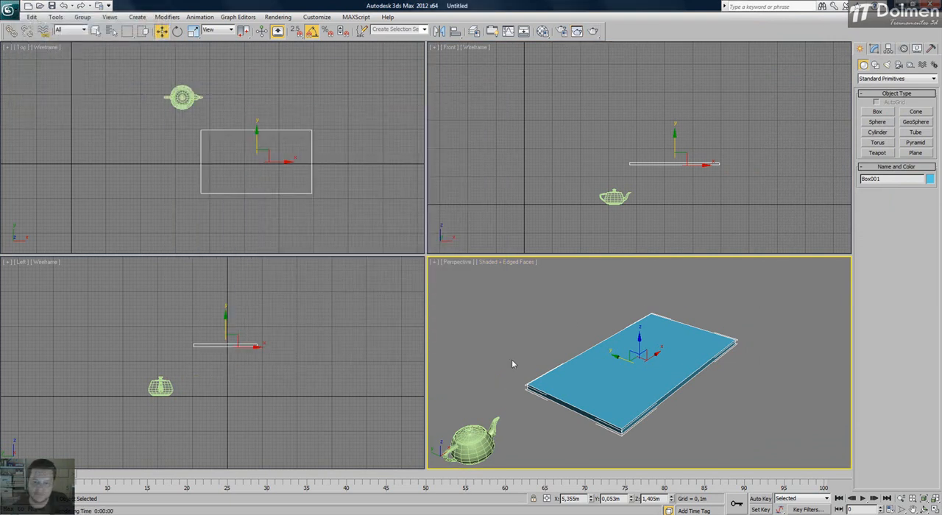
middle_click_drag(510, 364, 546, 332)
left_click(371, 131)
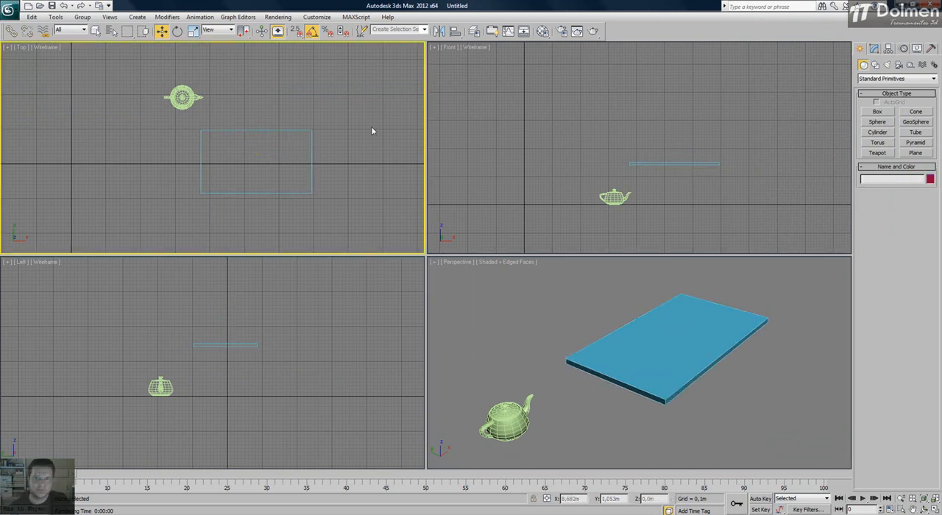